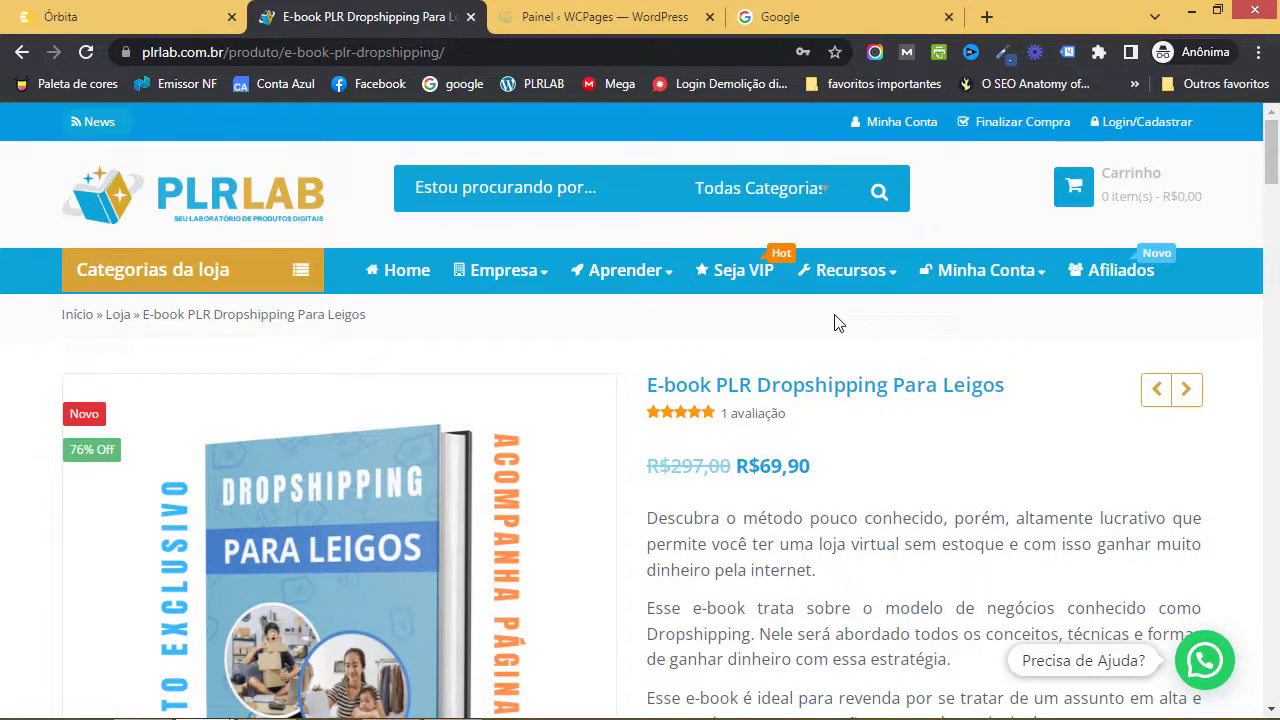
- Read the Dropshipping Para Leigos e-book description on PLRLAB, then show the Windows desktop
scroll(870, 425, down, 1)
scroll(870, 425, down, 1)
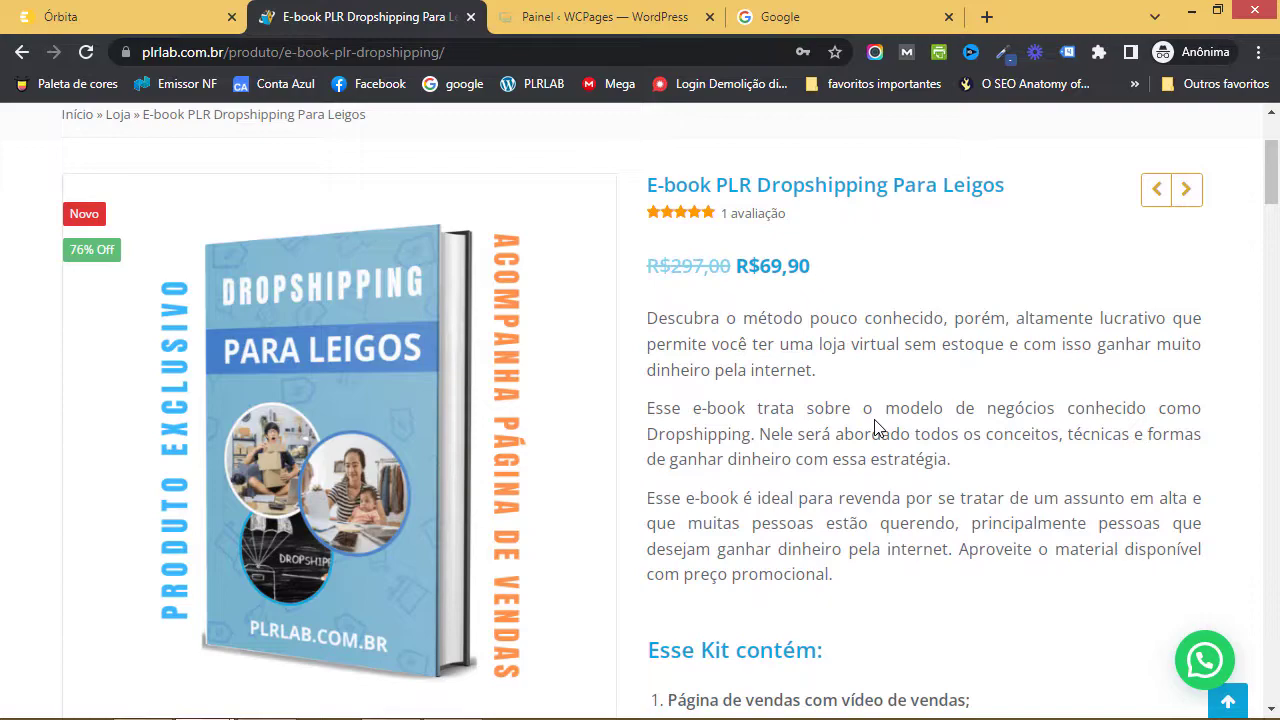
key(super+d)
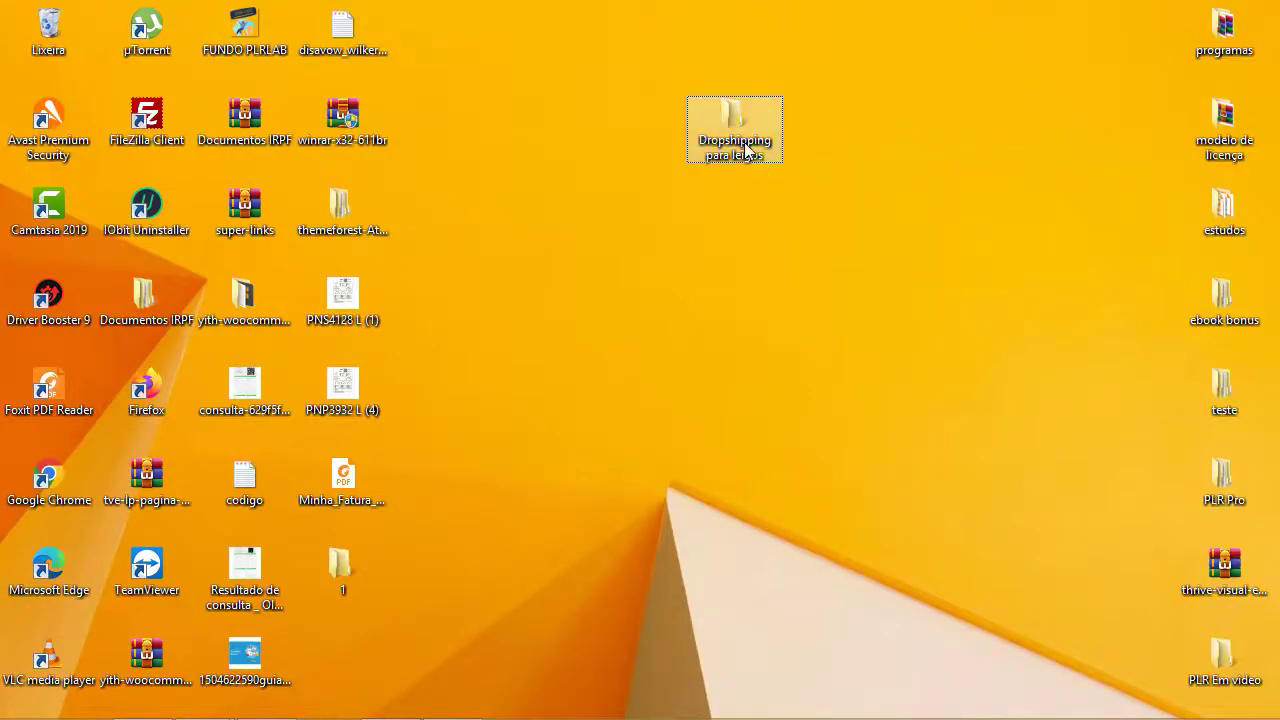
- Open the Dropshipping para leigos desktop folder and look inside its e-book traduzido subfolder
click(745, 148)
double_click(745, 148)
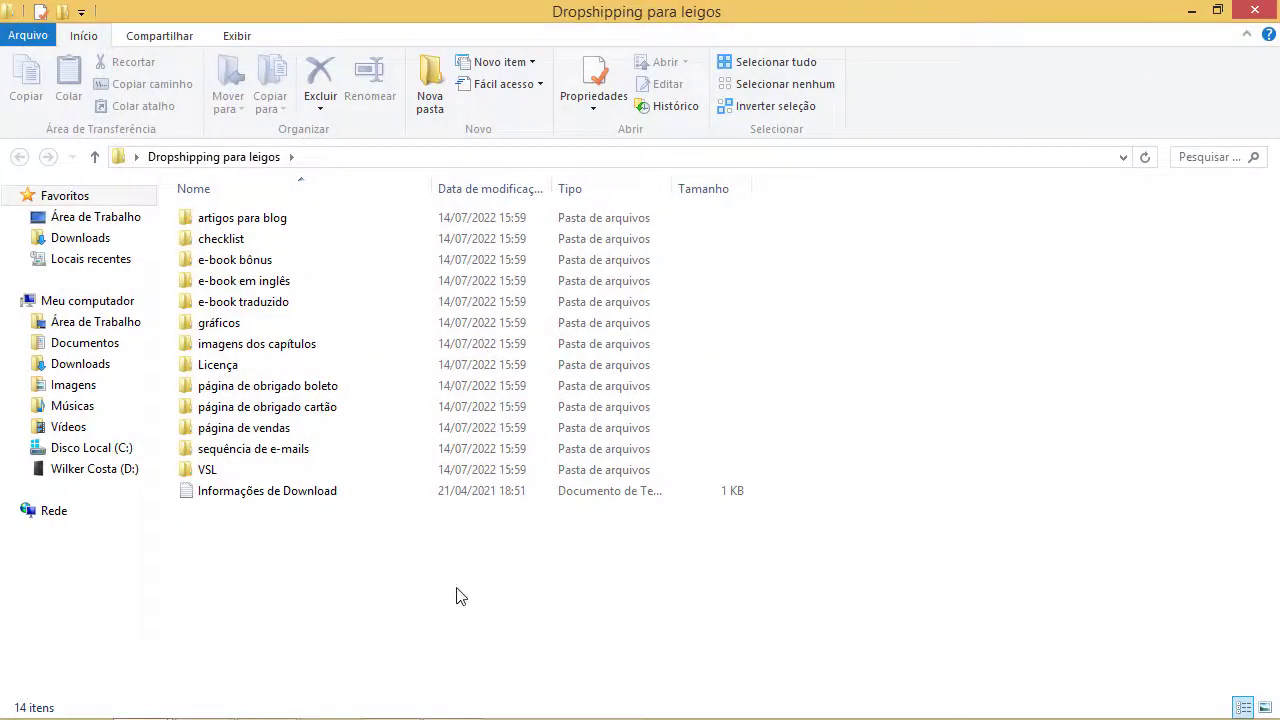
drag(457, 588, 200, 206)
click(1040, 352)
double_click(256, 311)
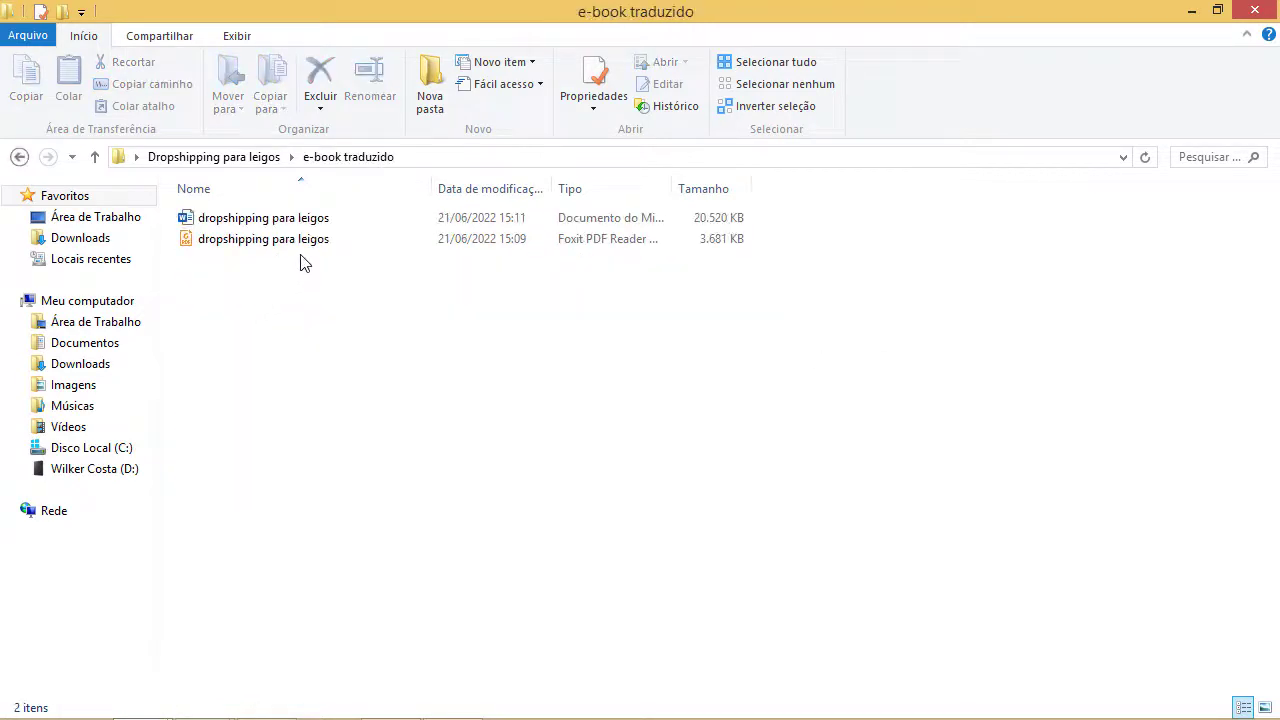
click(18, 158)
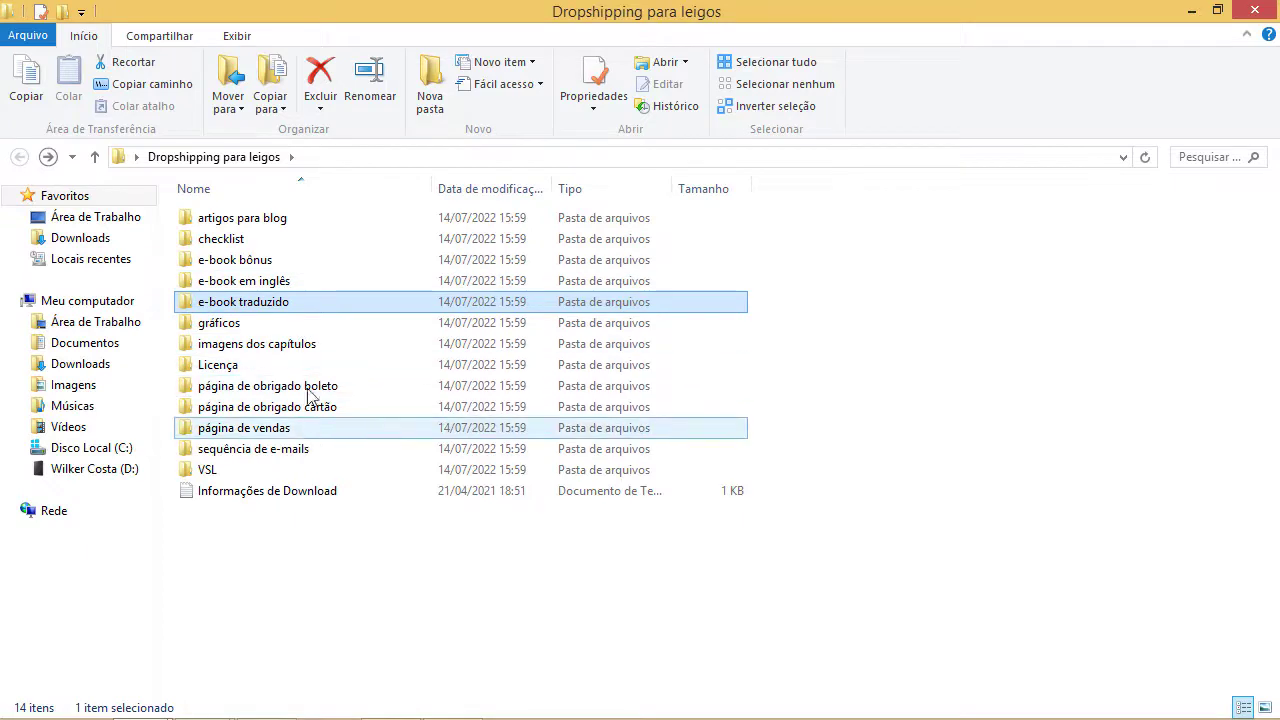
- Check what the artigos para blog and sequência de e-mails subfolders contain
mouse_move(313, 259)
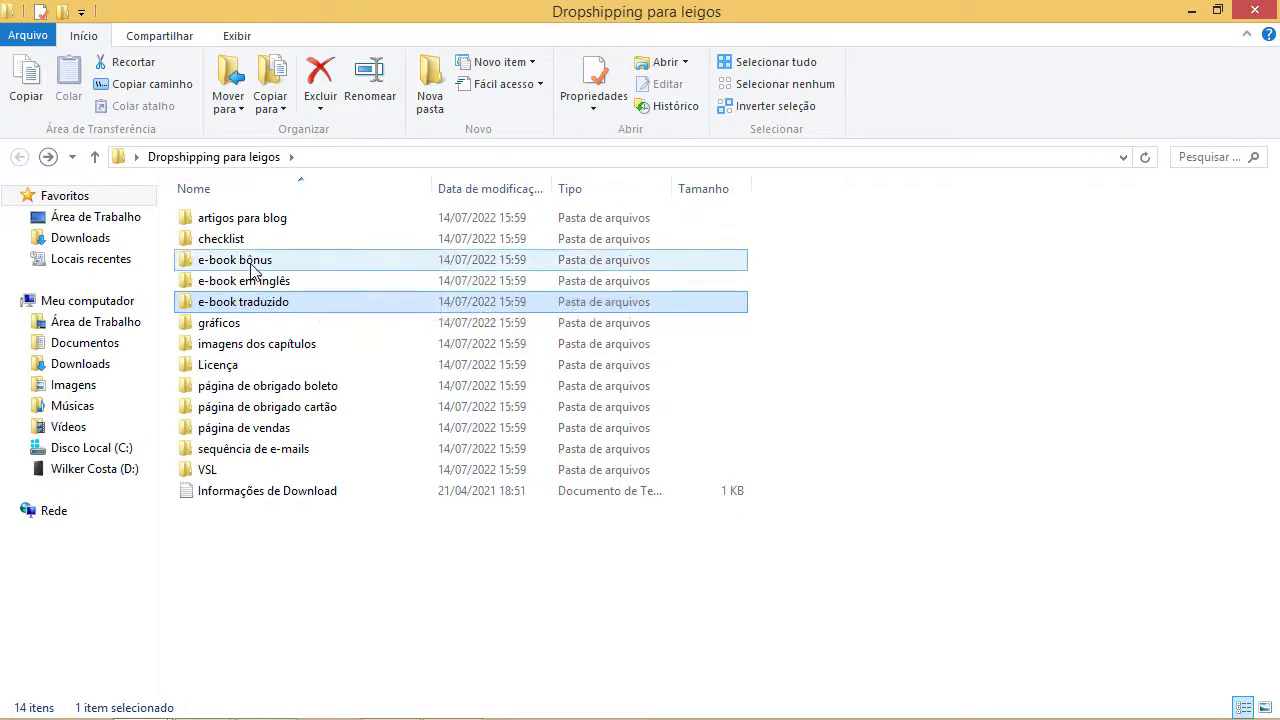
mouse_move(251, 266)
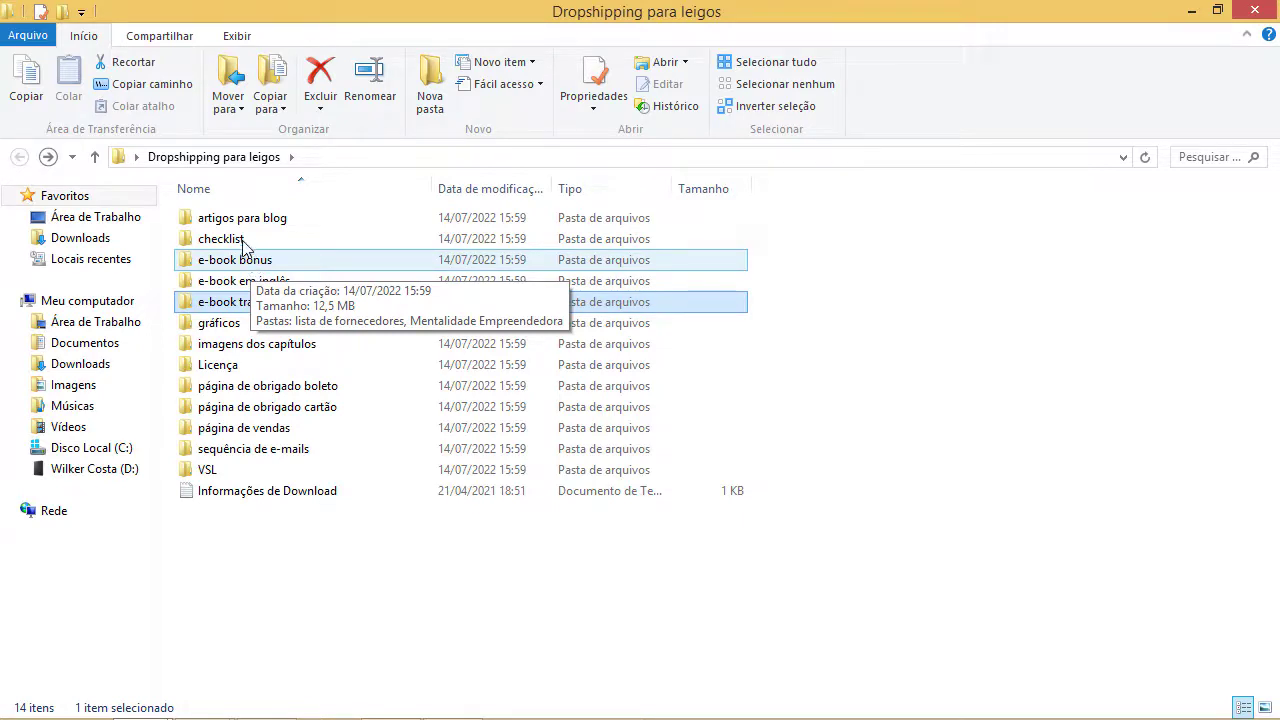
double_click(246, 224)
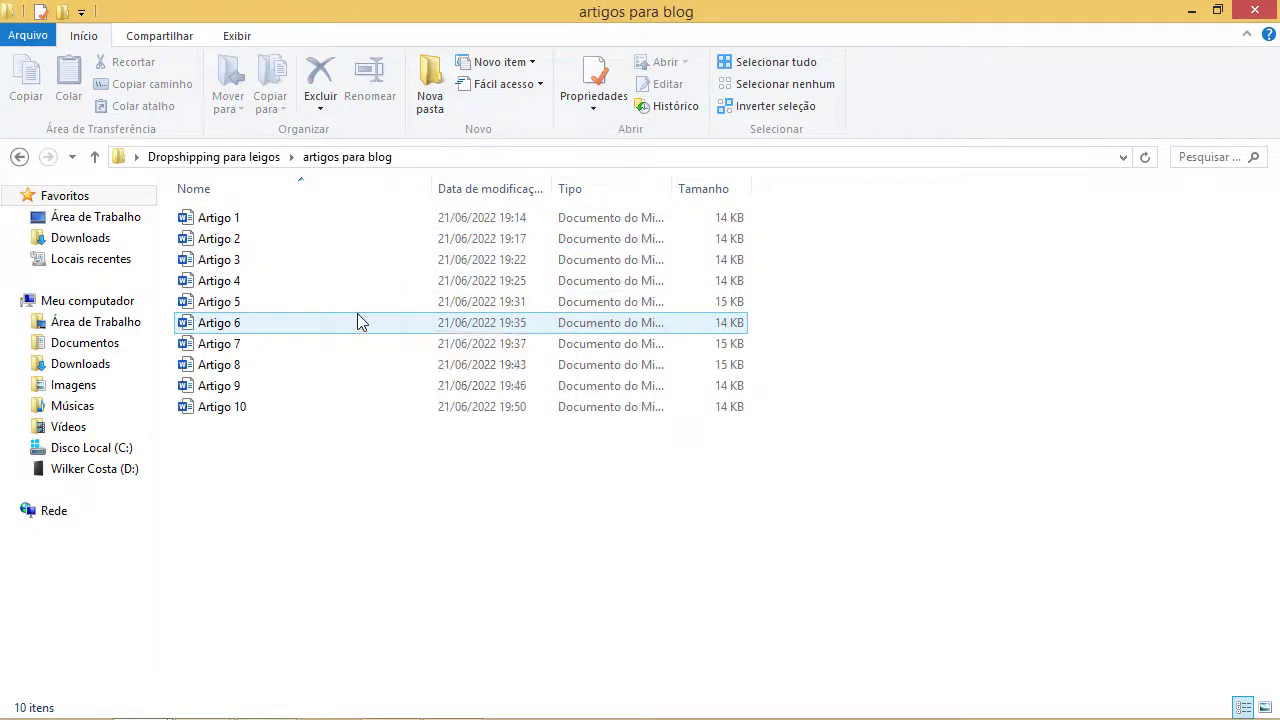
key(BackSpace)
double_click(313, 453)
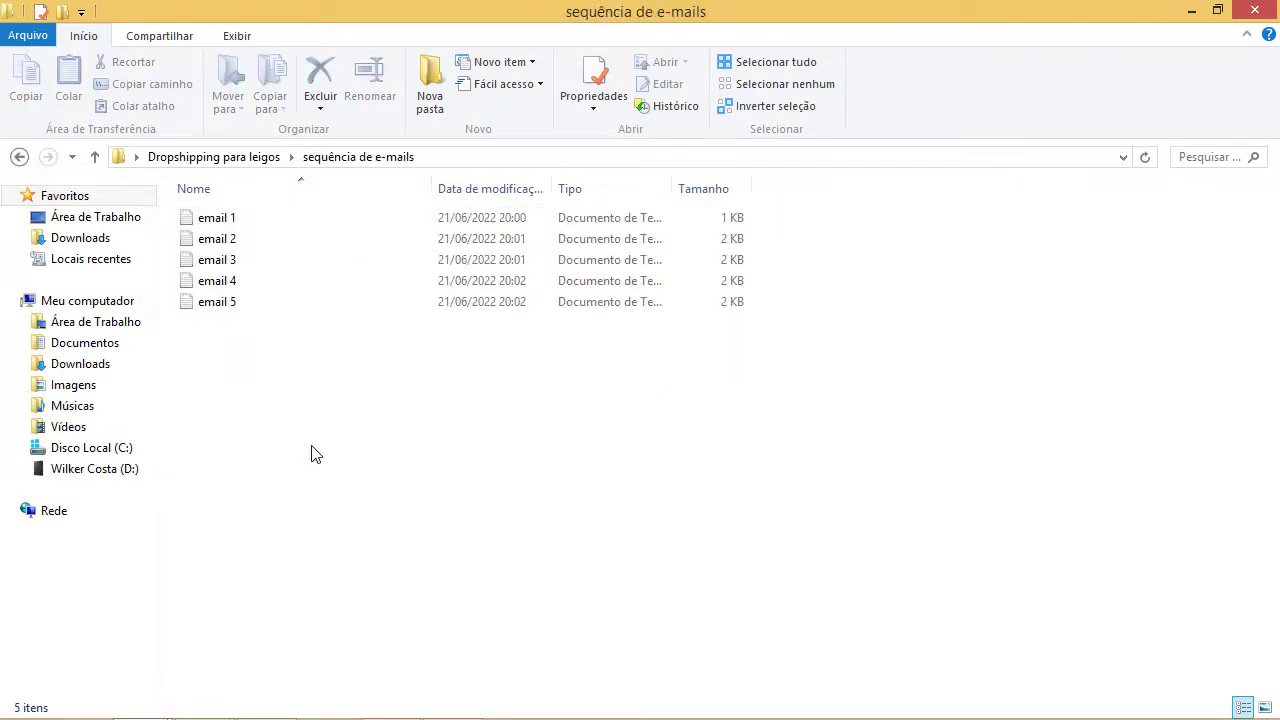
key(BackSpace)
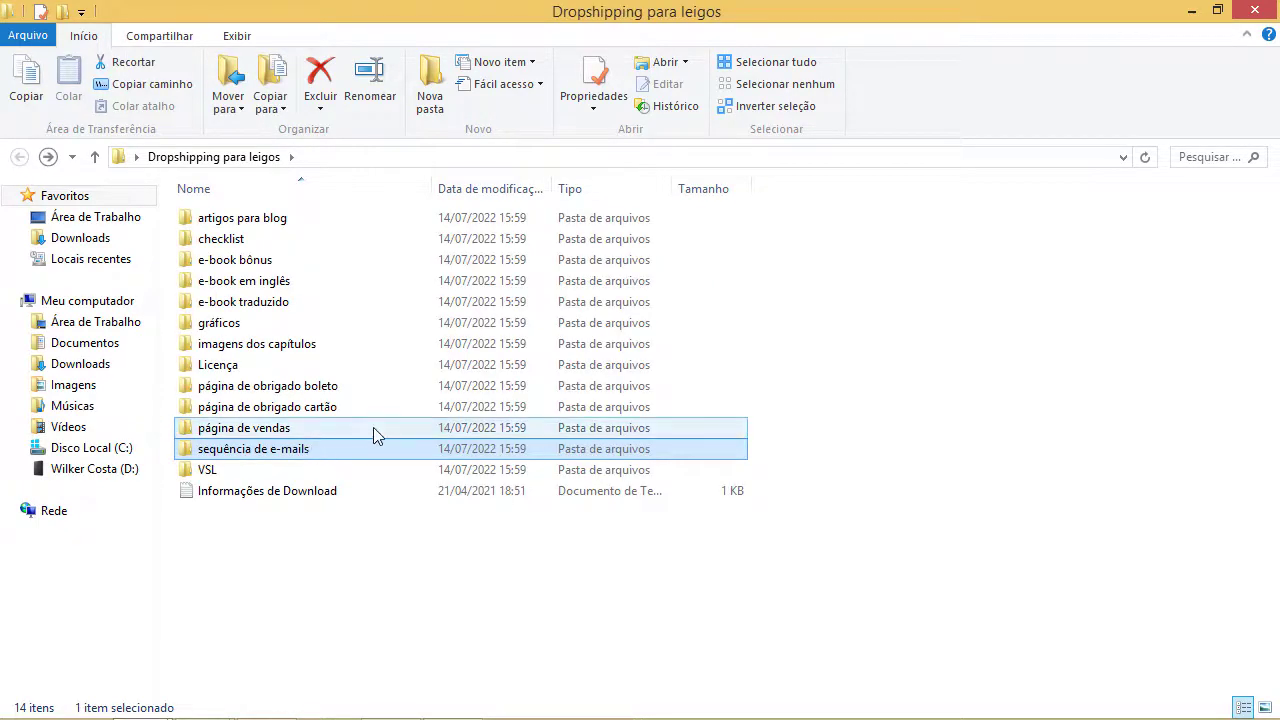
click(205, 702)
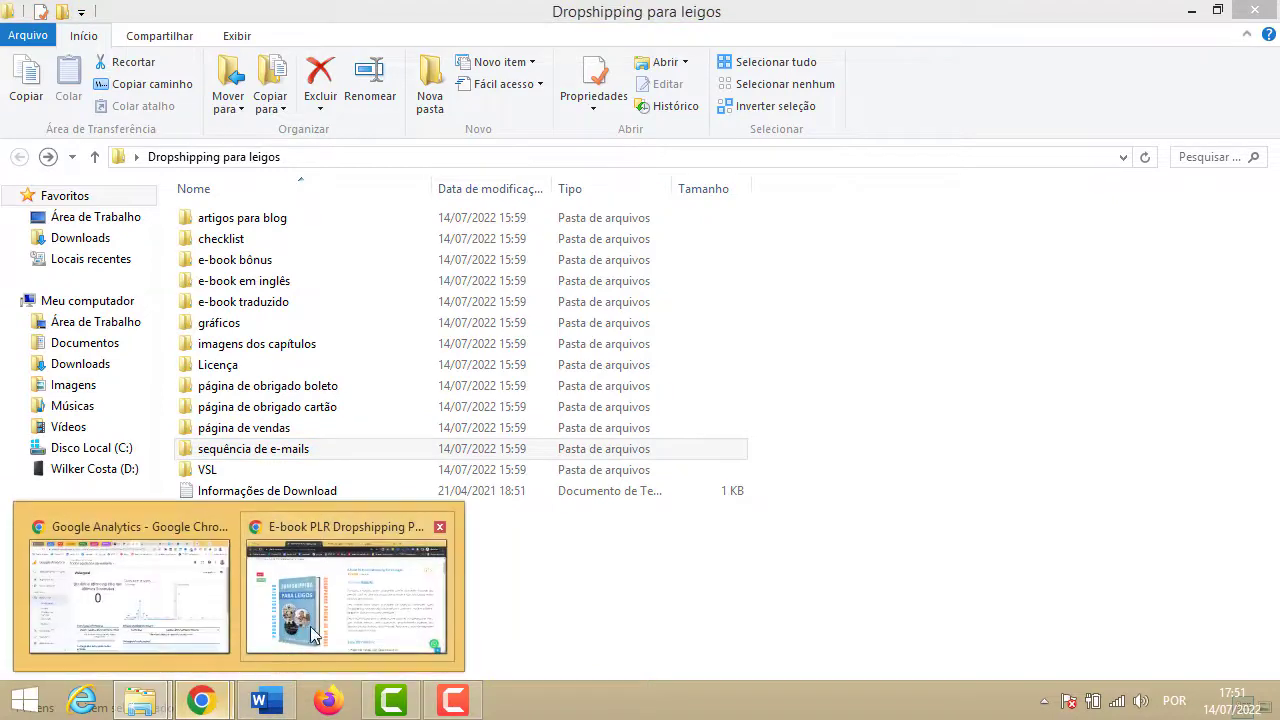
- Return to Chrome's Órbita tab and open Produtos > Meus Produtos
click(335, 610)
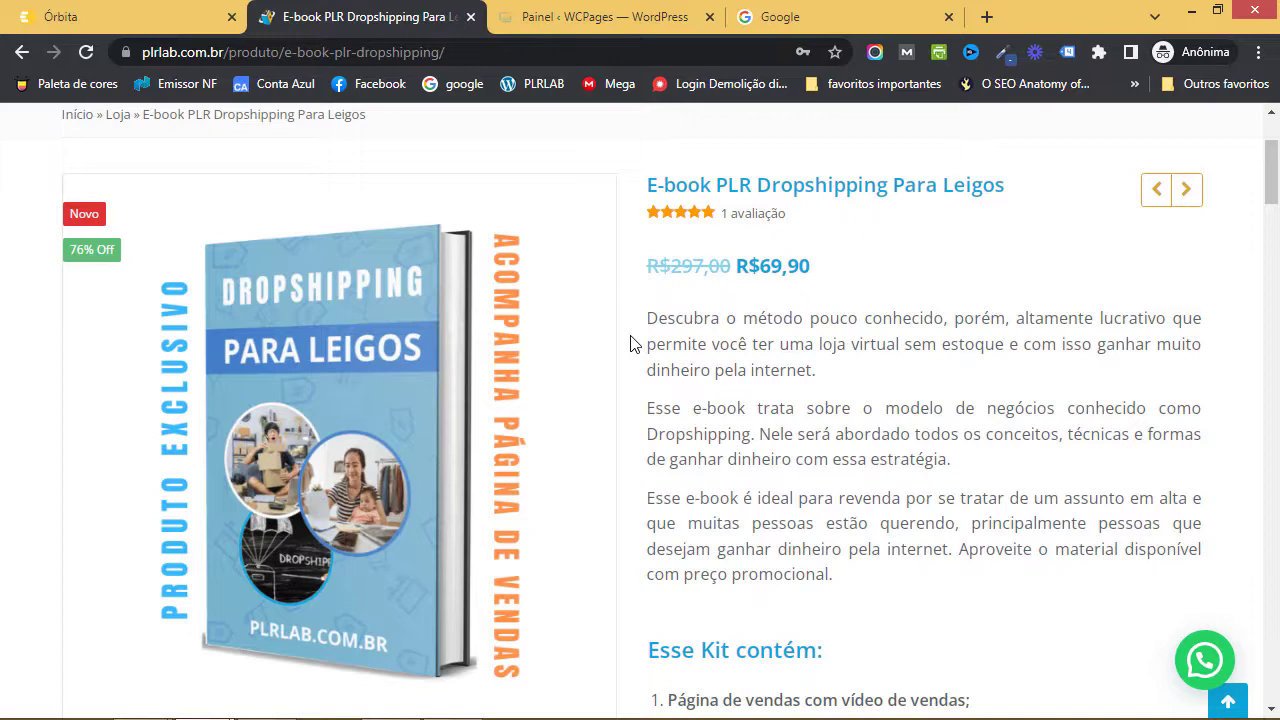
click(155, 22)
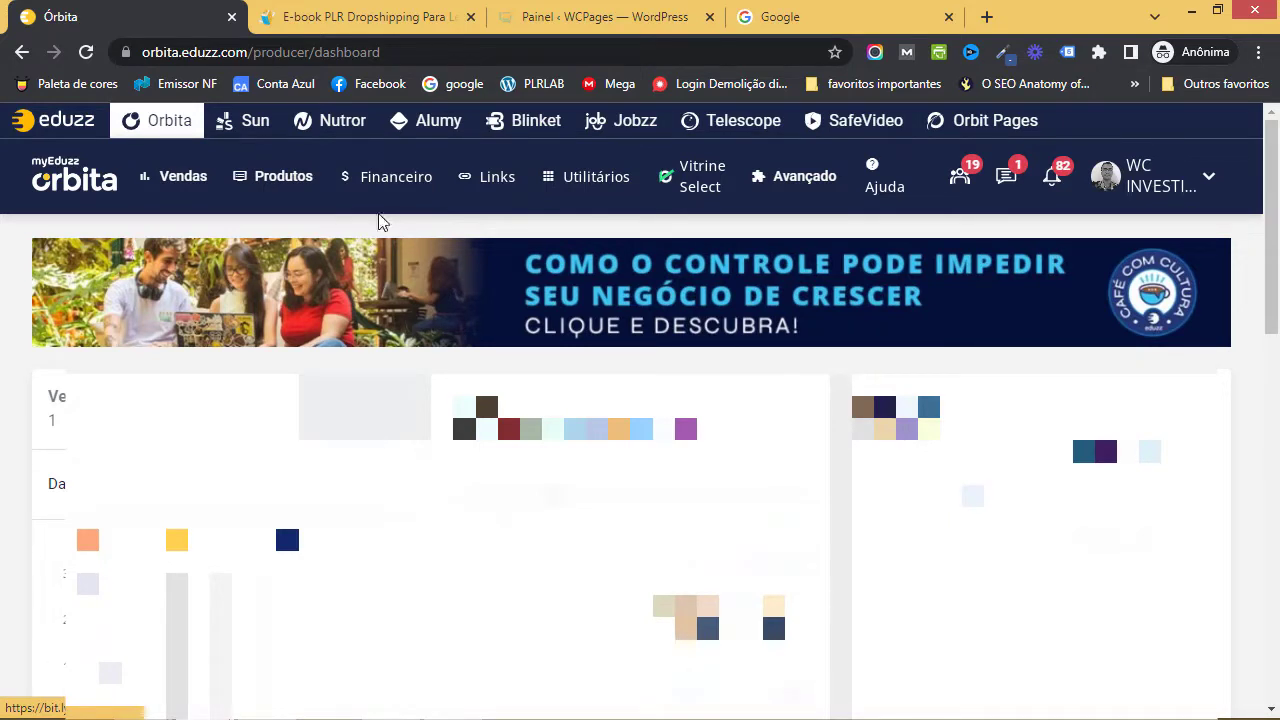
mouse_move(291, 188)
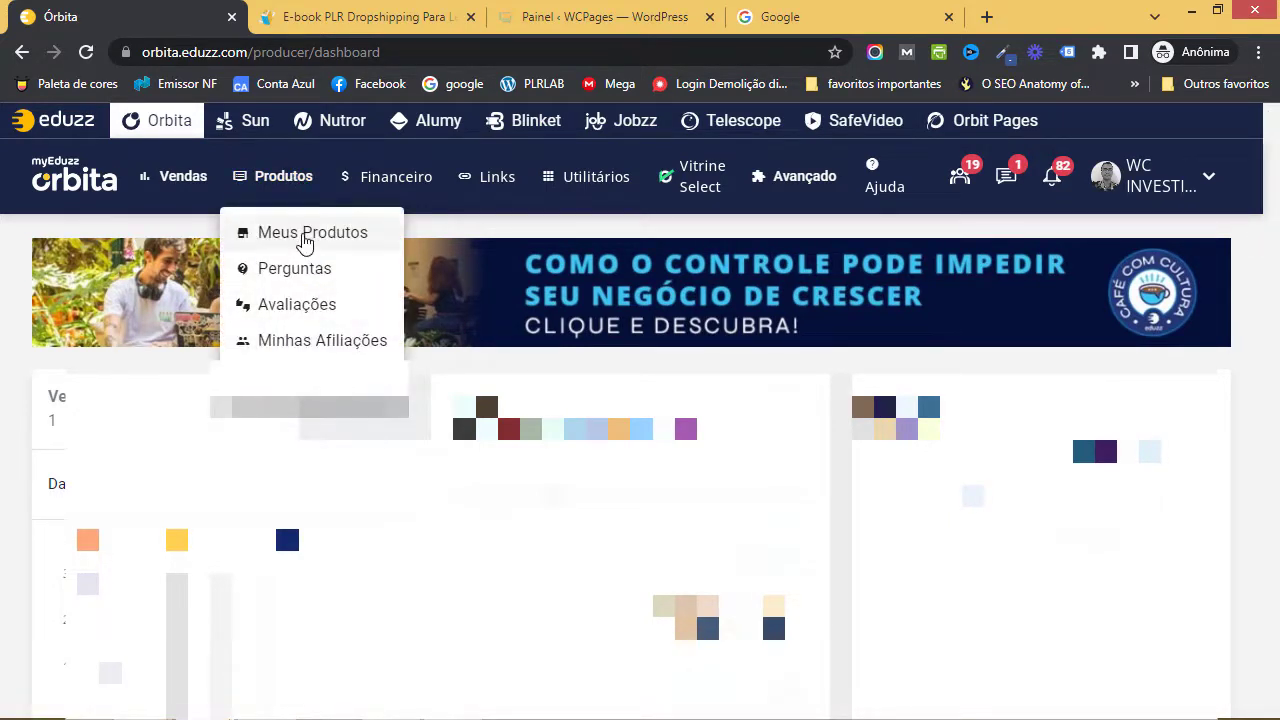
click(303, 240)
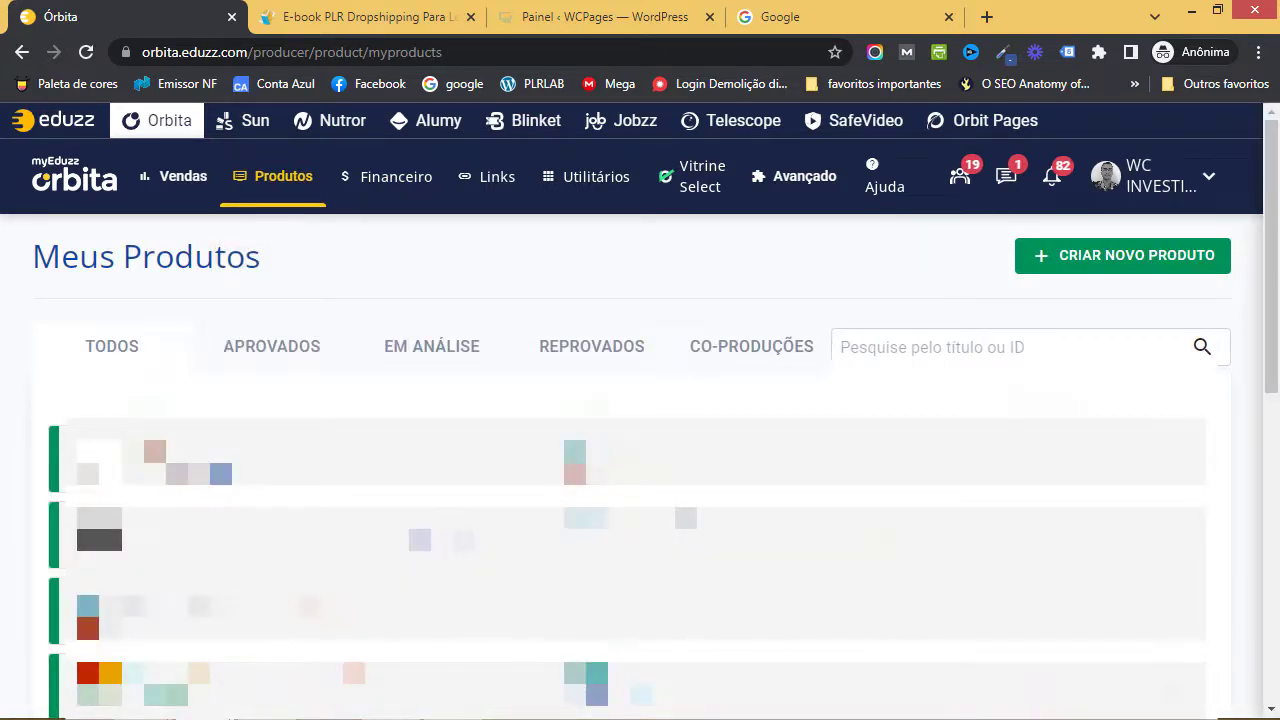
- Use CRIAR NOVO PRODUTO on the Meus Produtos page to see the product types
click(1125, 268)
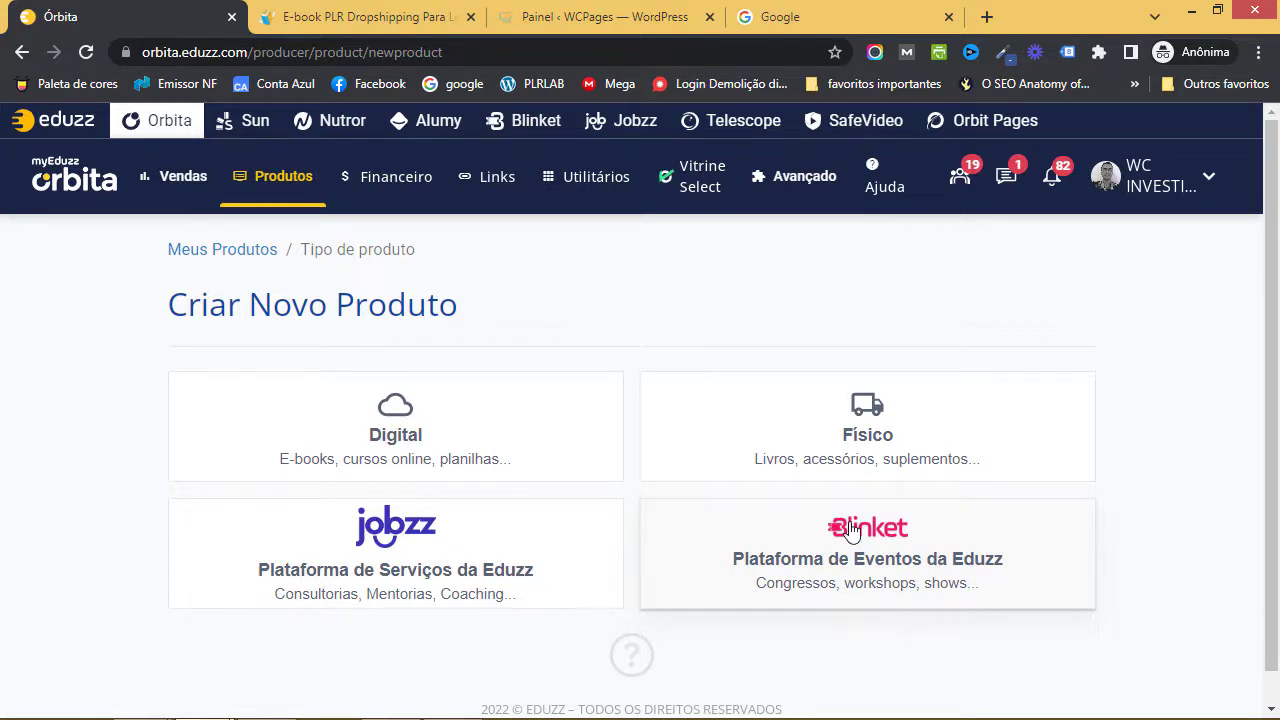
- Choose the Digital product type and enter 'Dropshipping Para Leigos' as the product title
click(506, 448)
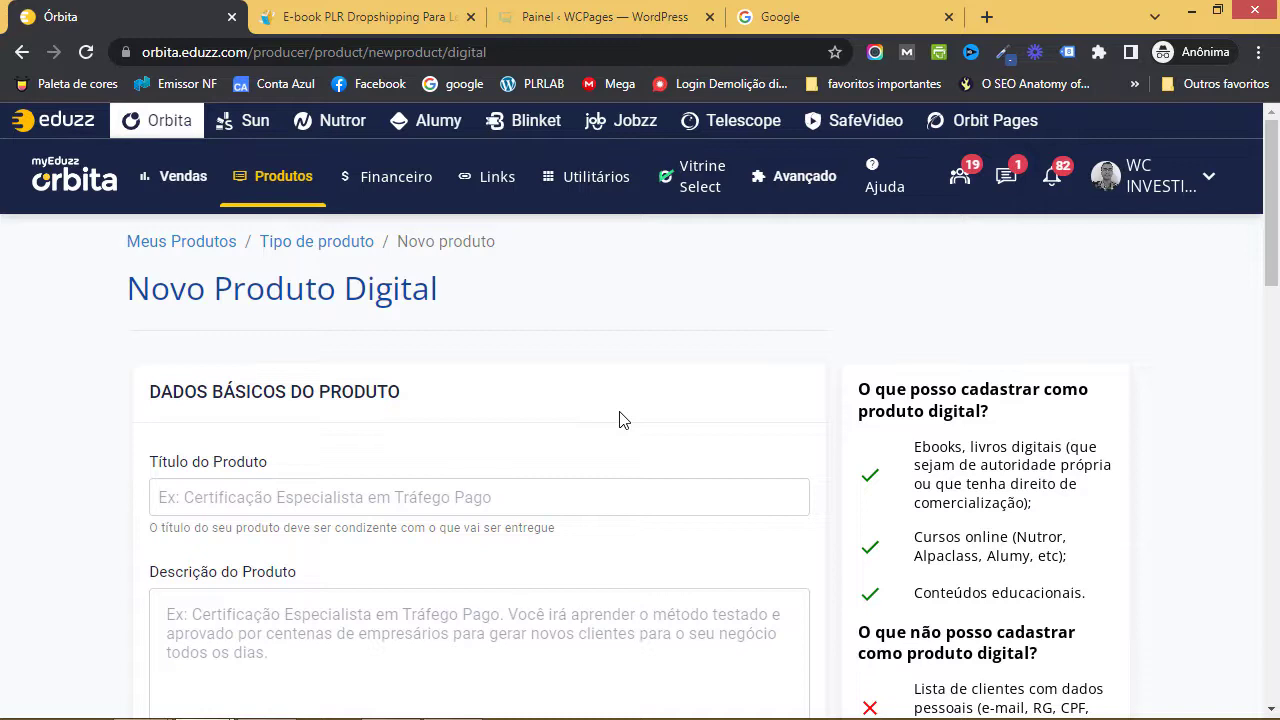
scroll(578, 435, down, 1)
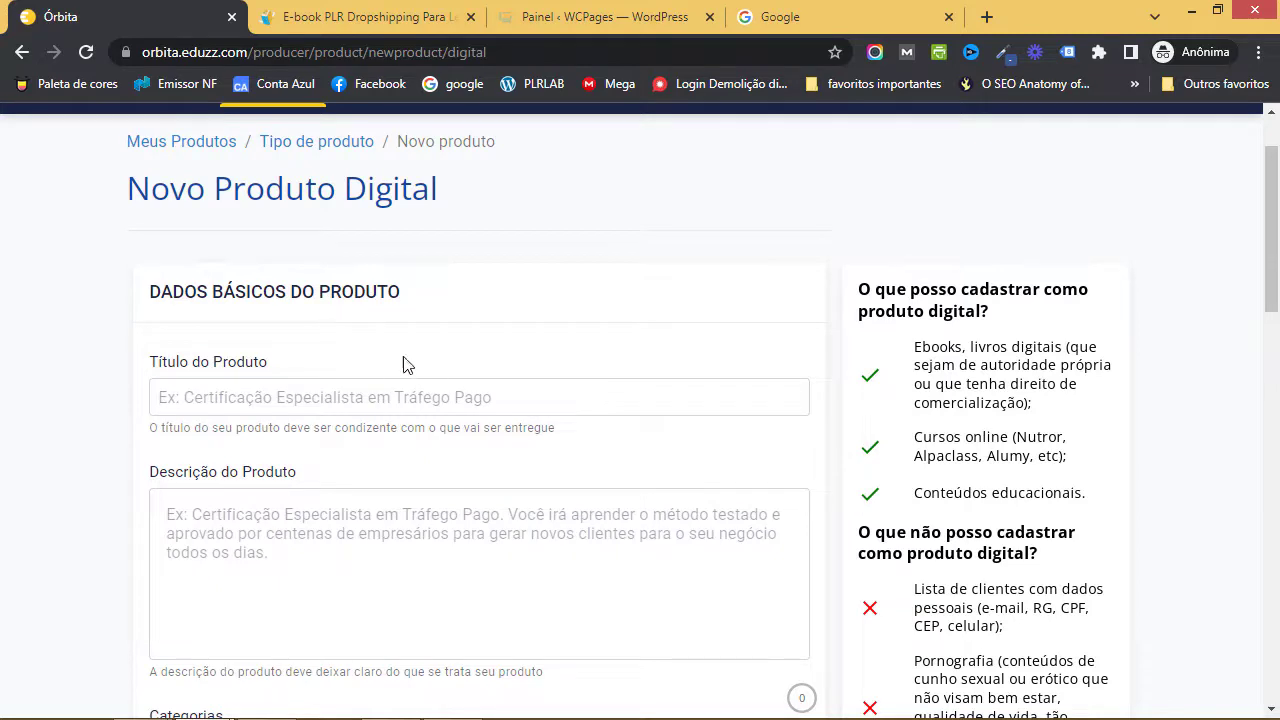
click(409, 395)
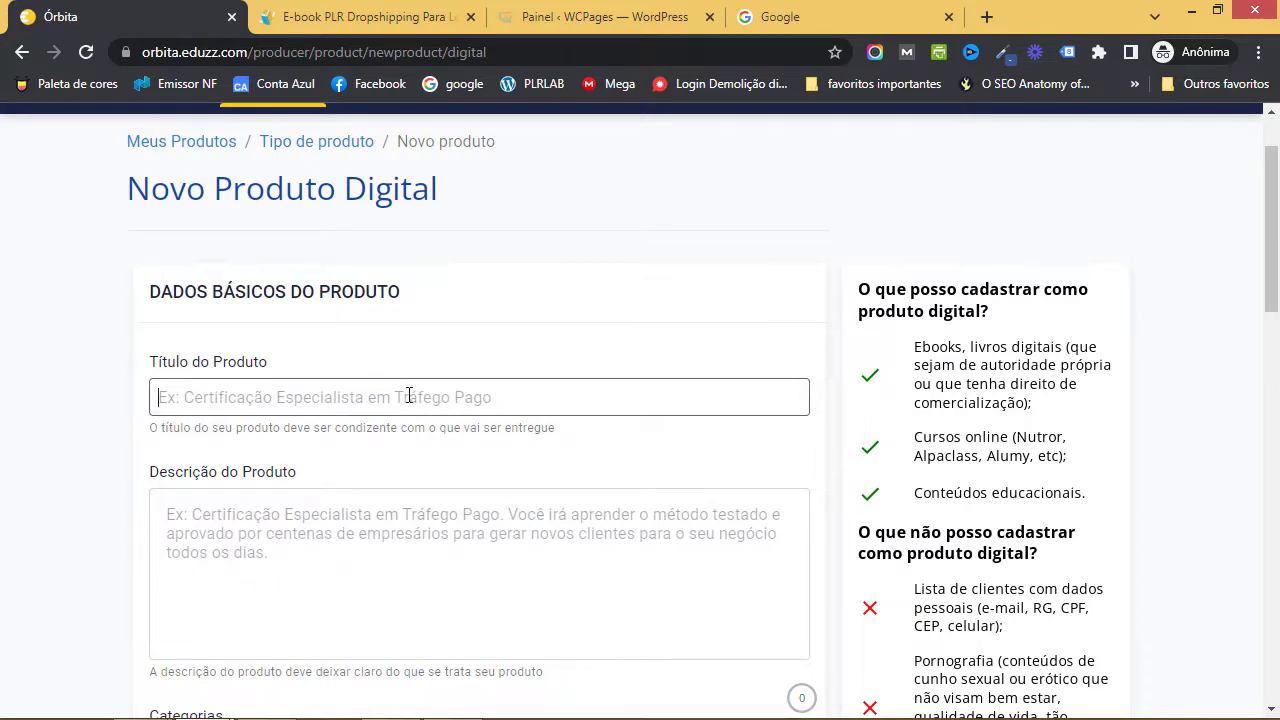
text(Dropsh)
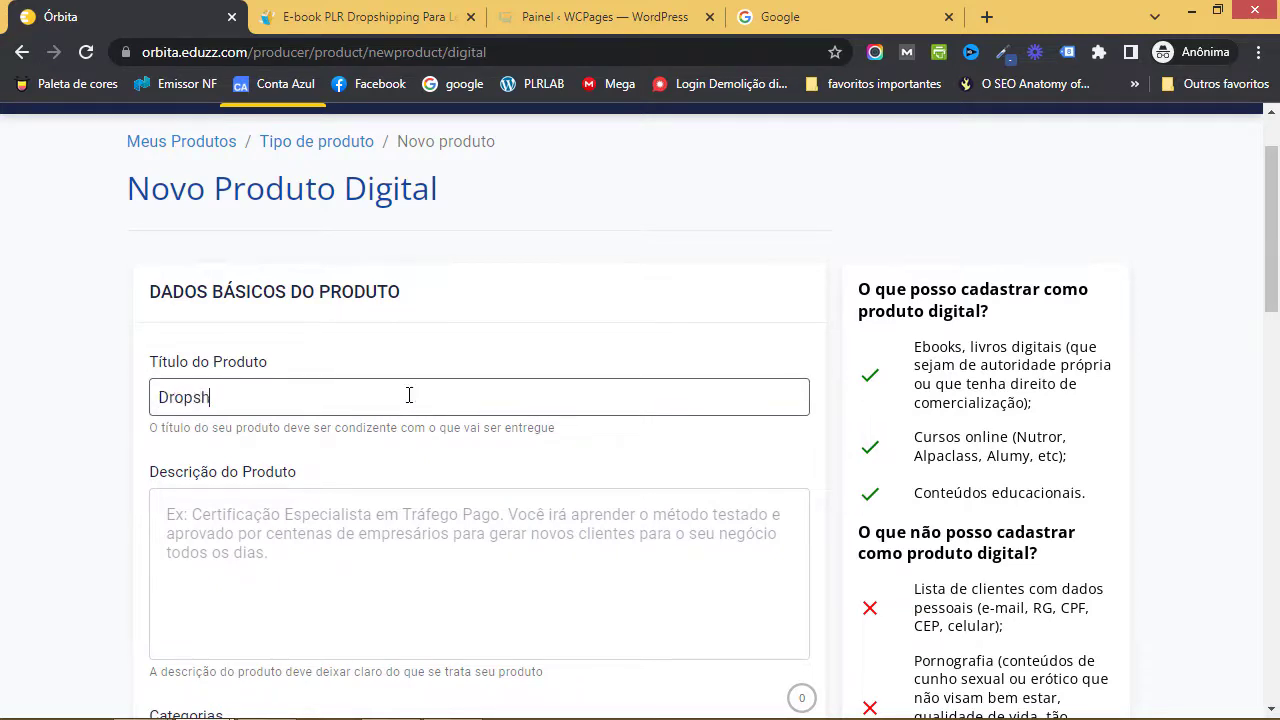
text(ipping Para)
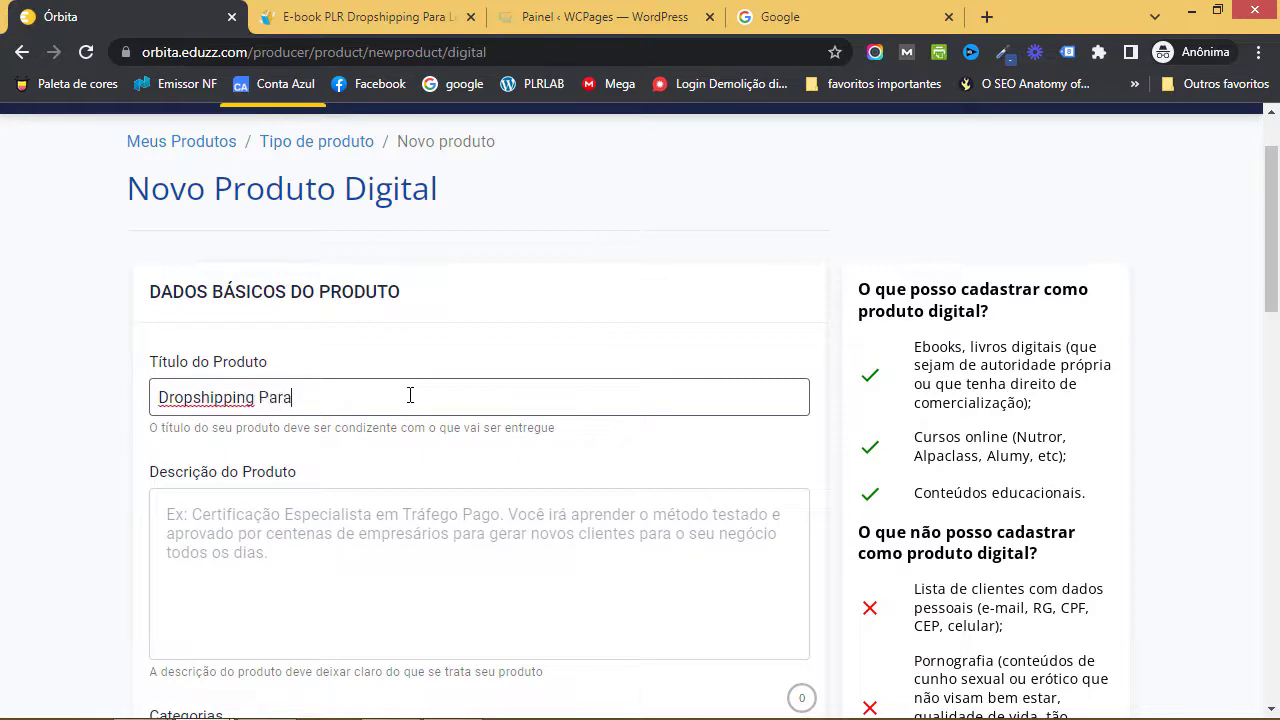
text( Leigos)
click(362, 549)
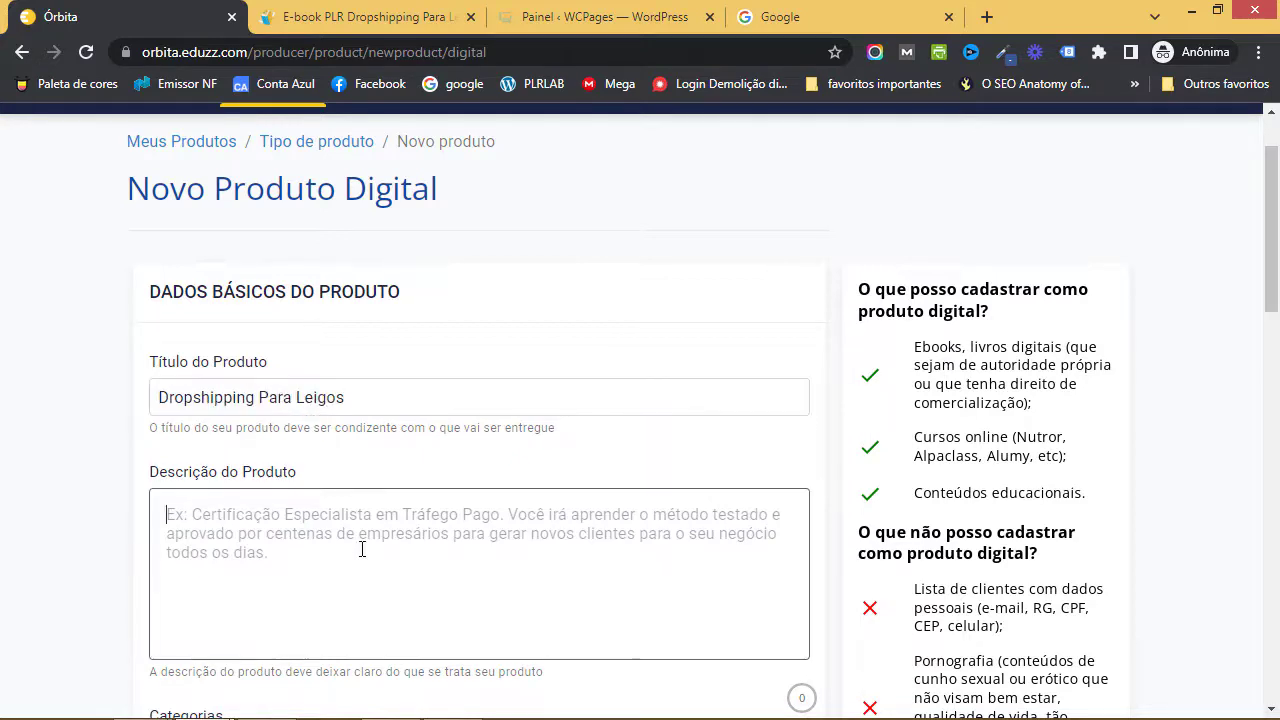
- Open the dropshipping para leigos Word e-book from Dropshipping para leigos > e-book traduzido
key(super+d)
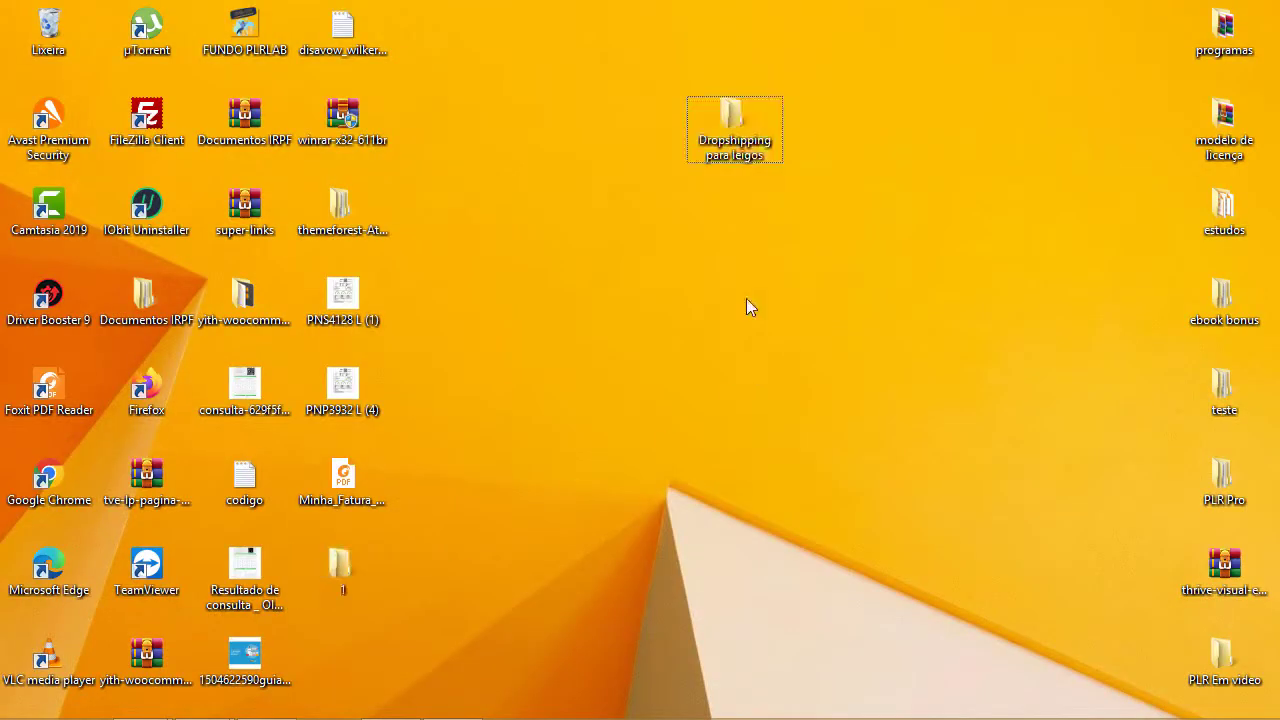
double_click(735, 125)
click(953, 175)
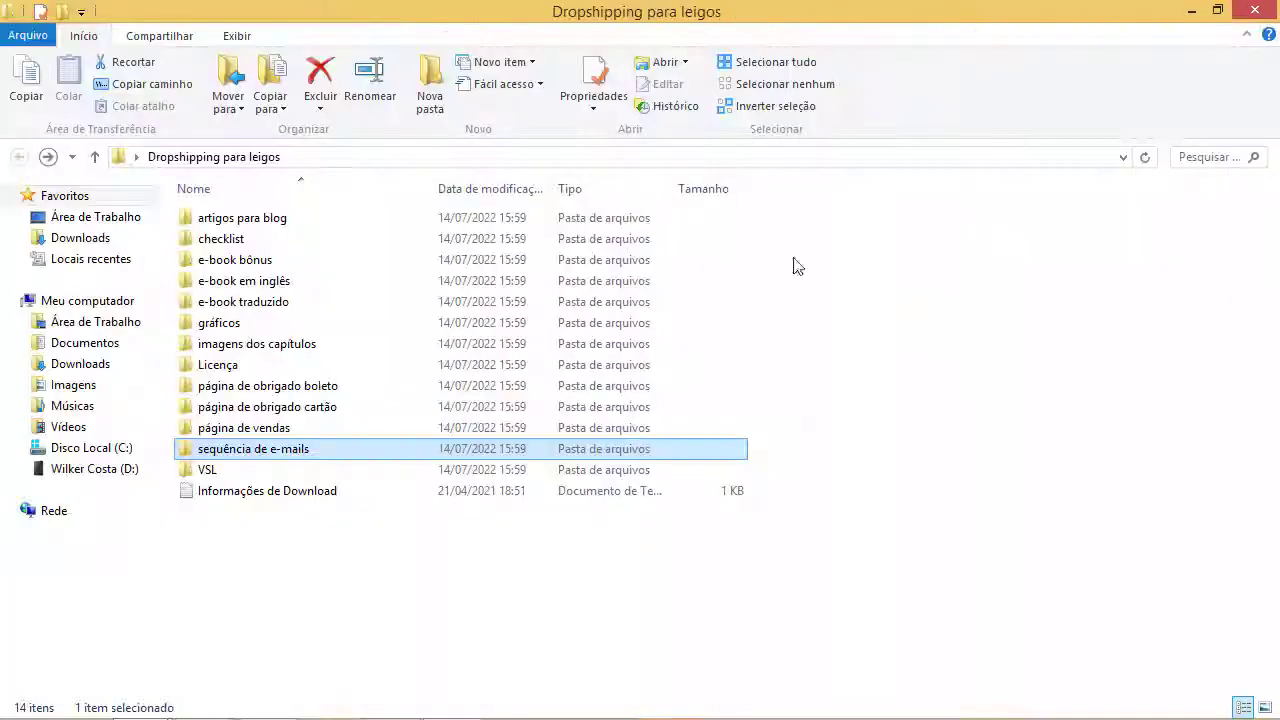
click(310, 302)
double_click(310, 302)
click(278, 222)
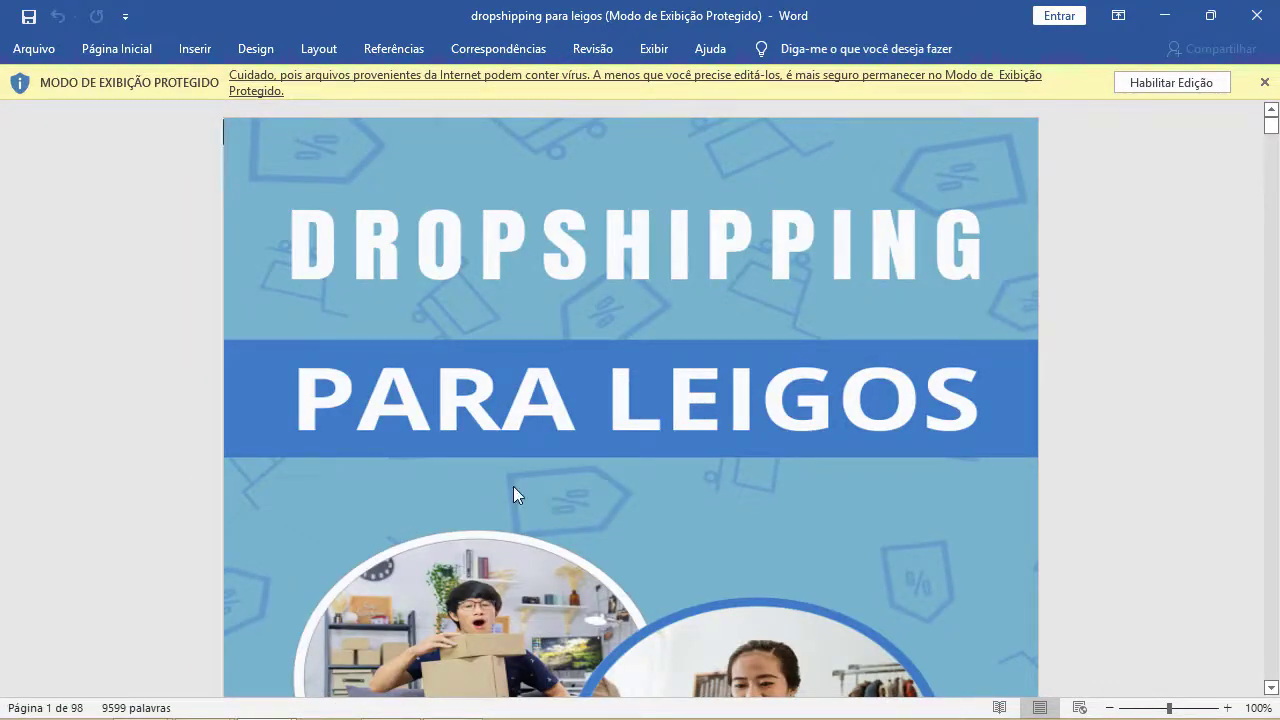
click(1137, 90)
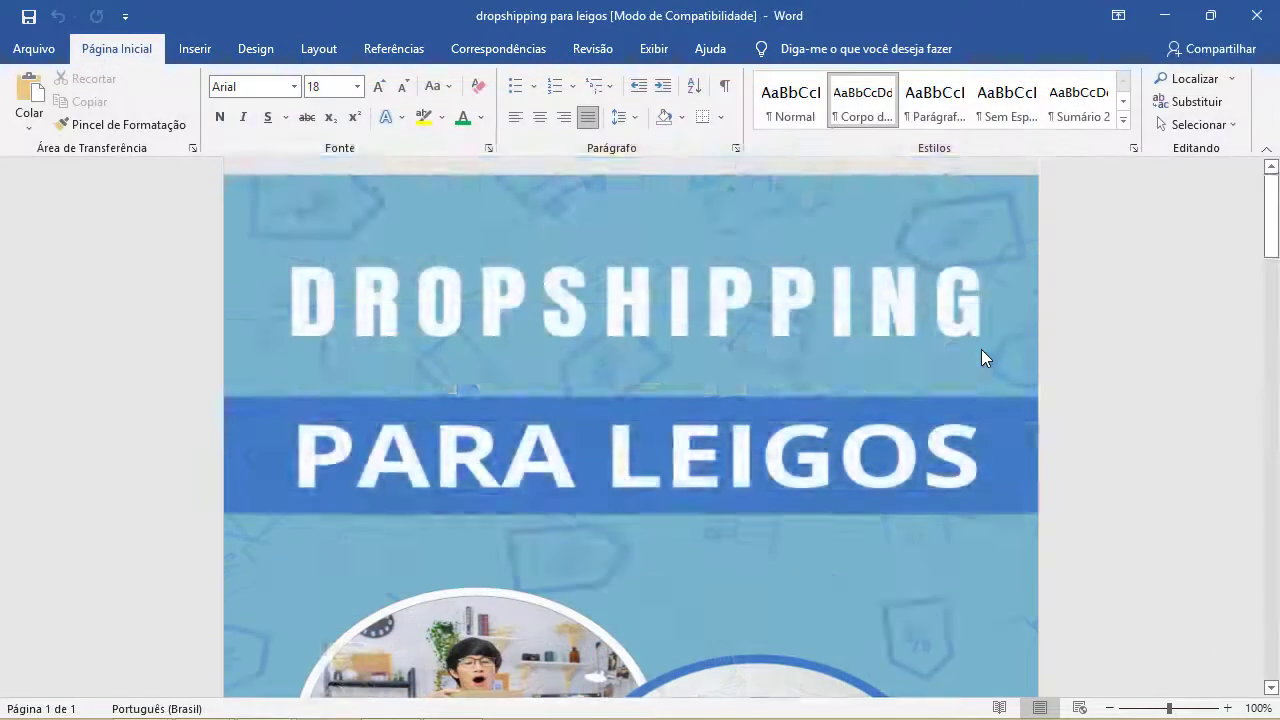
scroll(985, 349, down, 10)
scroll(1000, 354, up, 5)
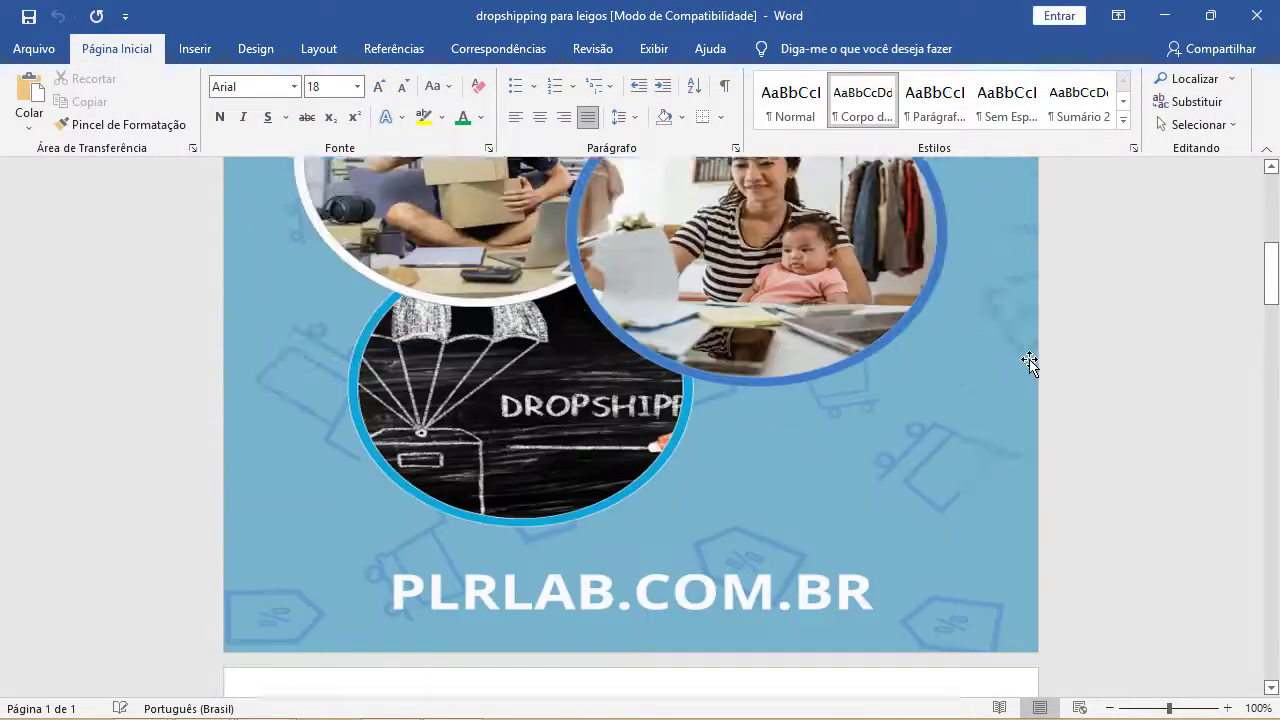
scroll(1029, 362, up, 8)
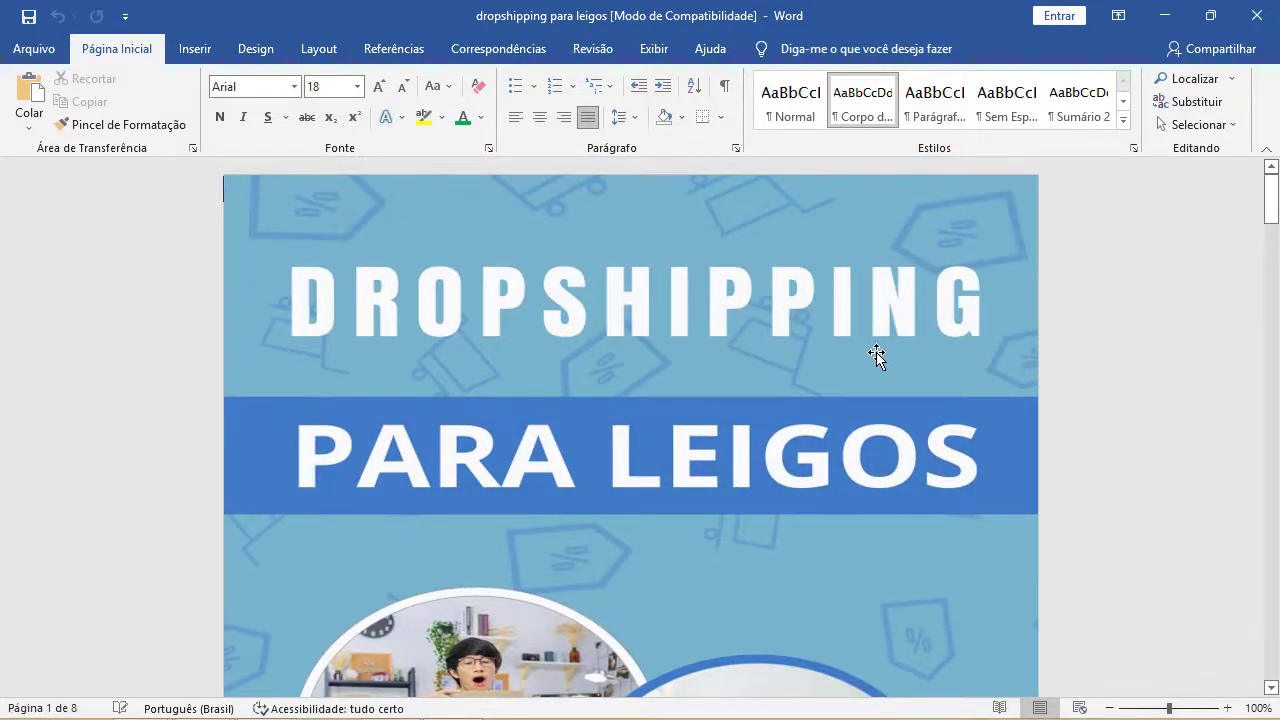
scroll(876, 355, down, 10)
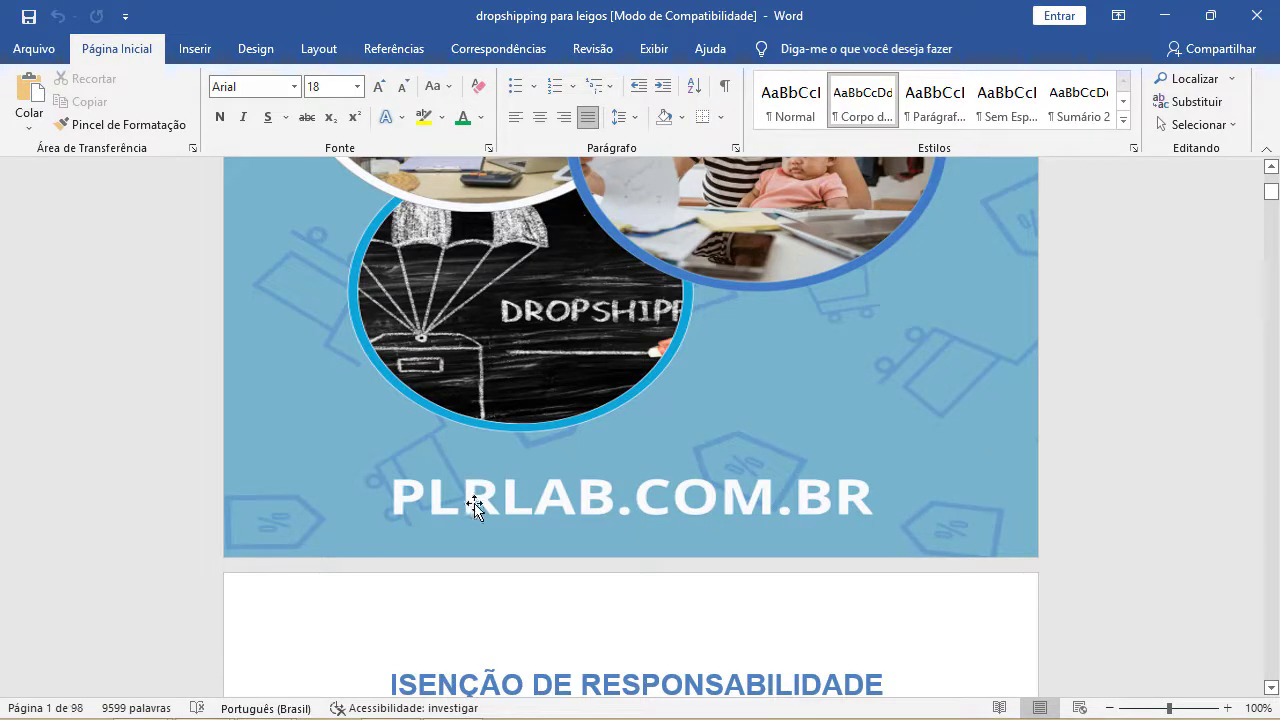
scroll(475, 505, down, 12)
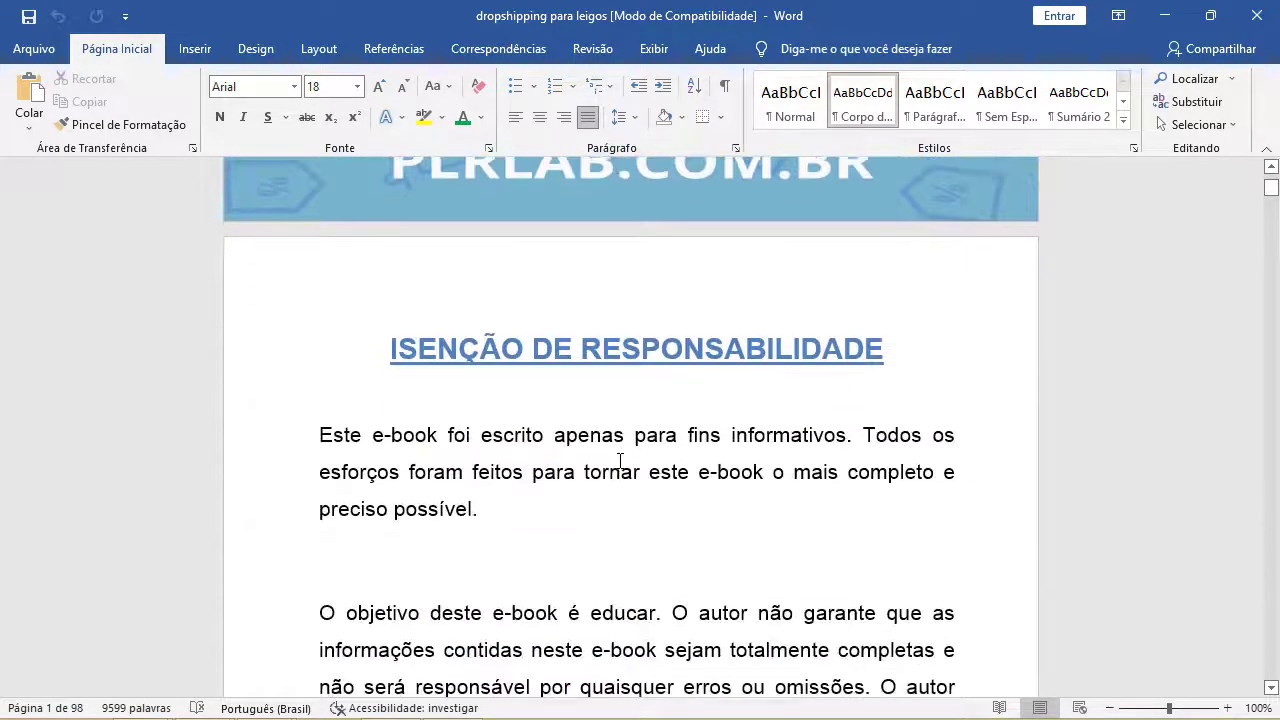
scroll(623, 462, down, 3)
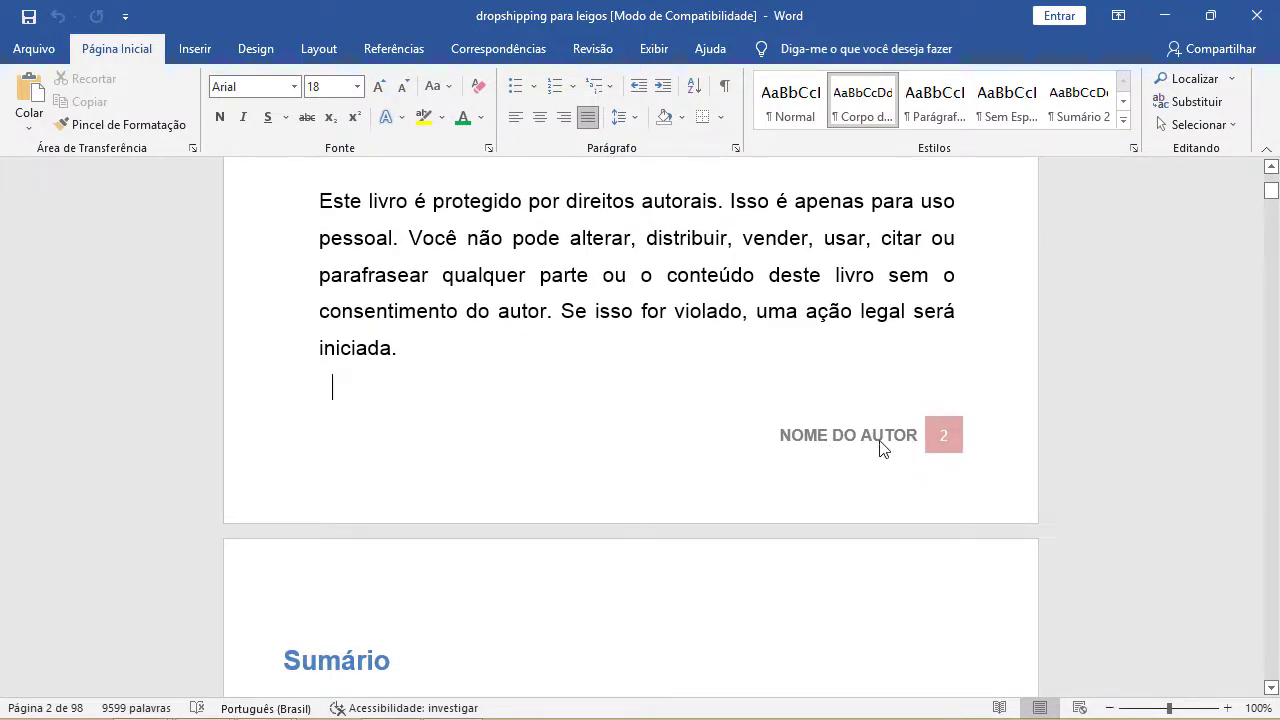
key(alt+p)
key(s)
key(p)
click(839, 597)
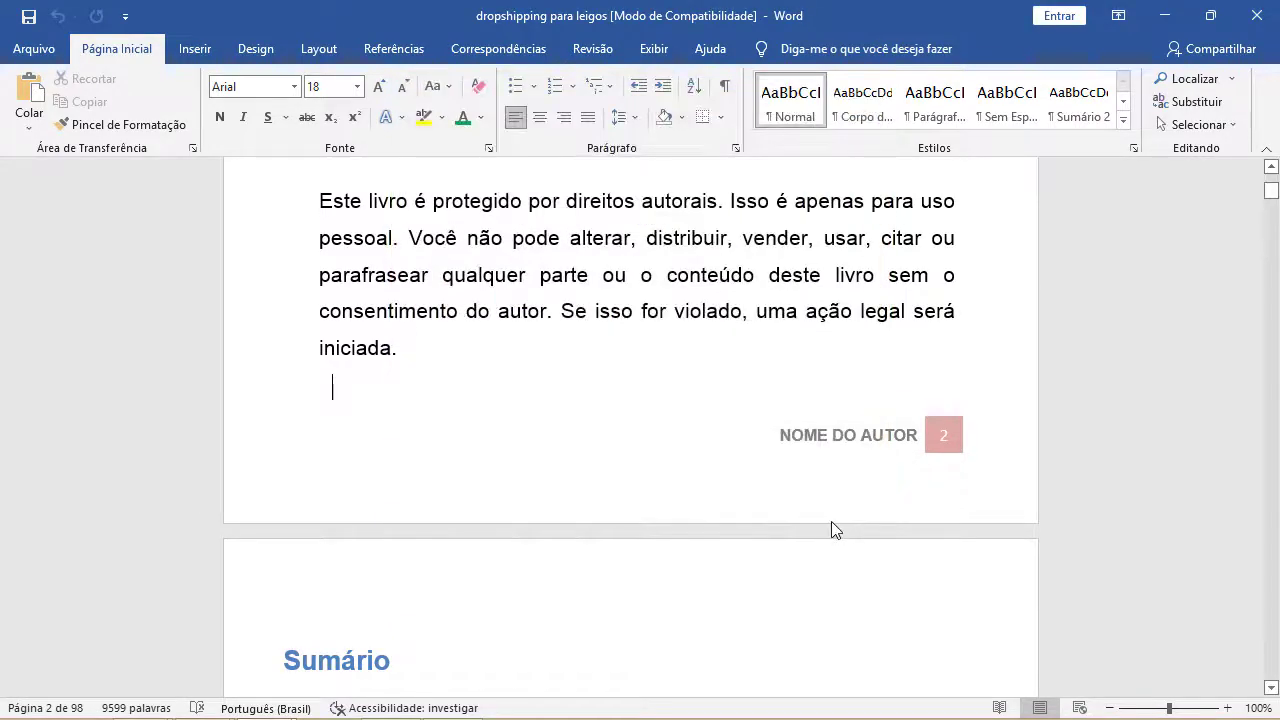
- Replace 'NOME DO AUTOR' in the e-book footer with the author's full name
double_click(831, 521)
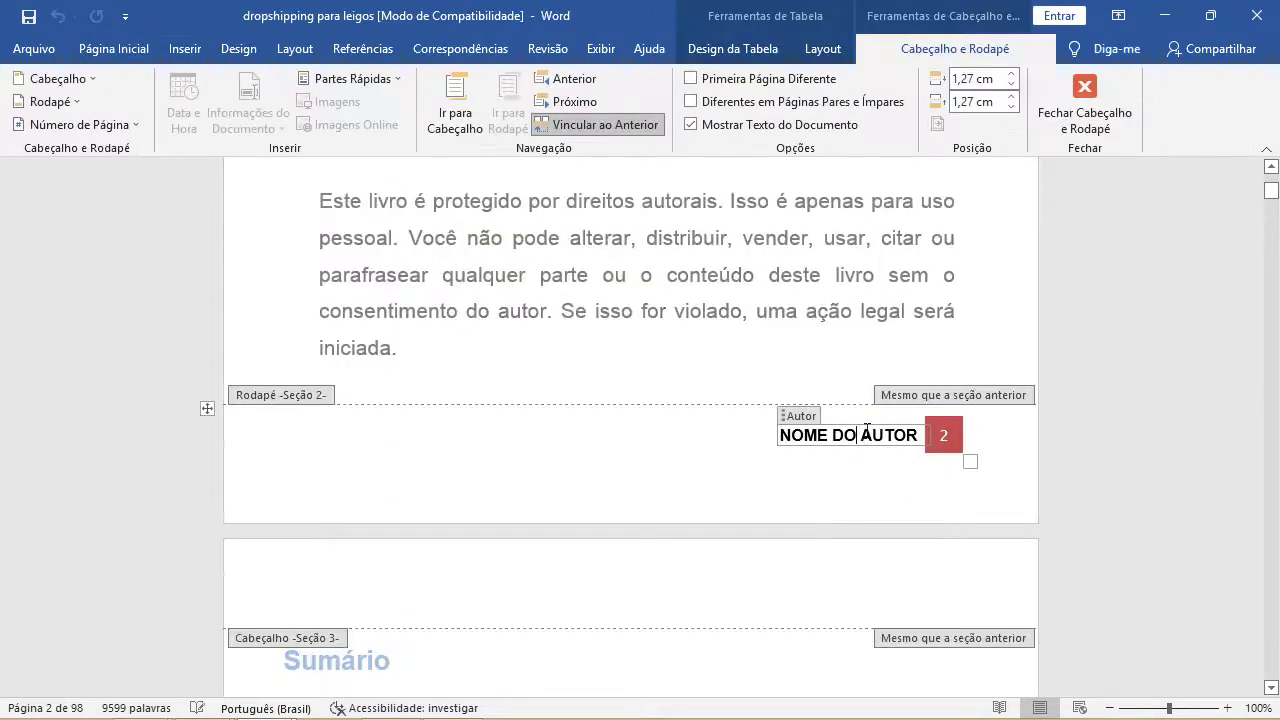
key(ctrl+o)
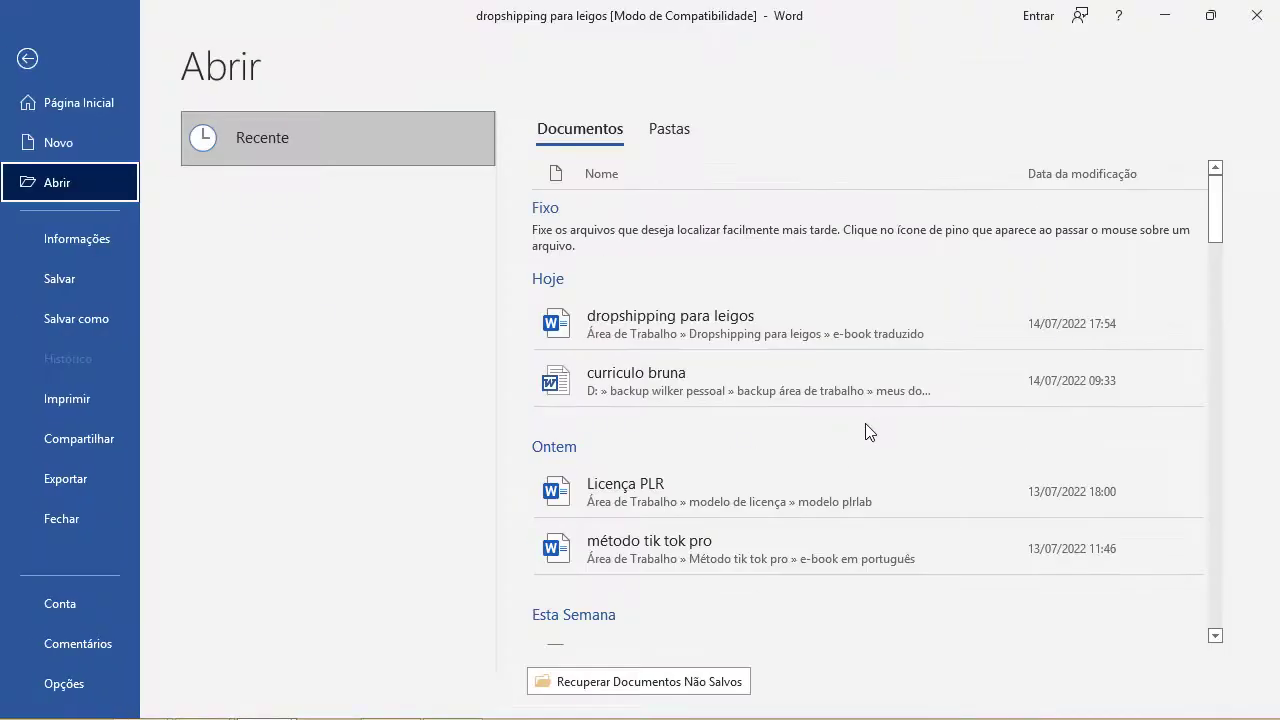
key(Escape)
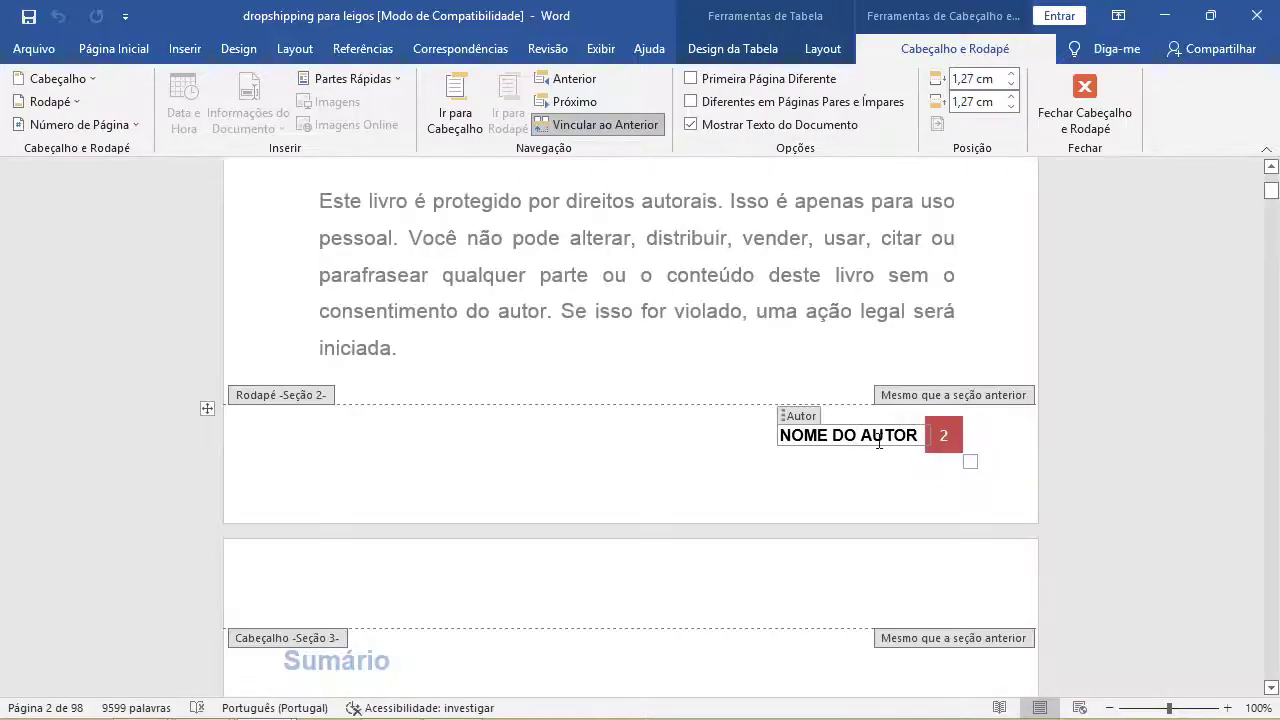
key(BackSpace)
key(BackSpace)
key(BackSpace)
key(BackSpace)
key(BackSpace)
key(BackSpace)
key(BackSpace)
key(BackSpace)
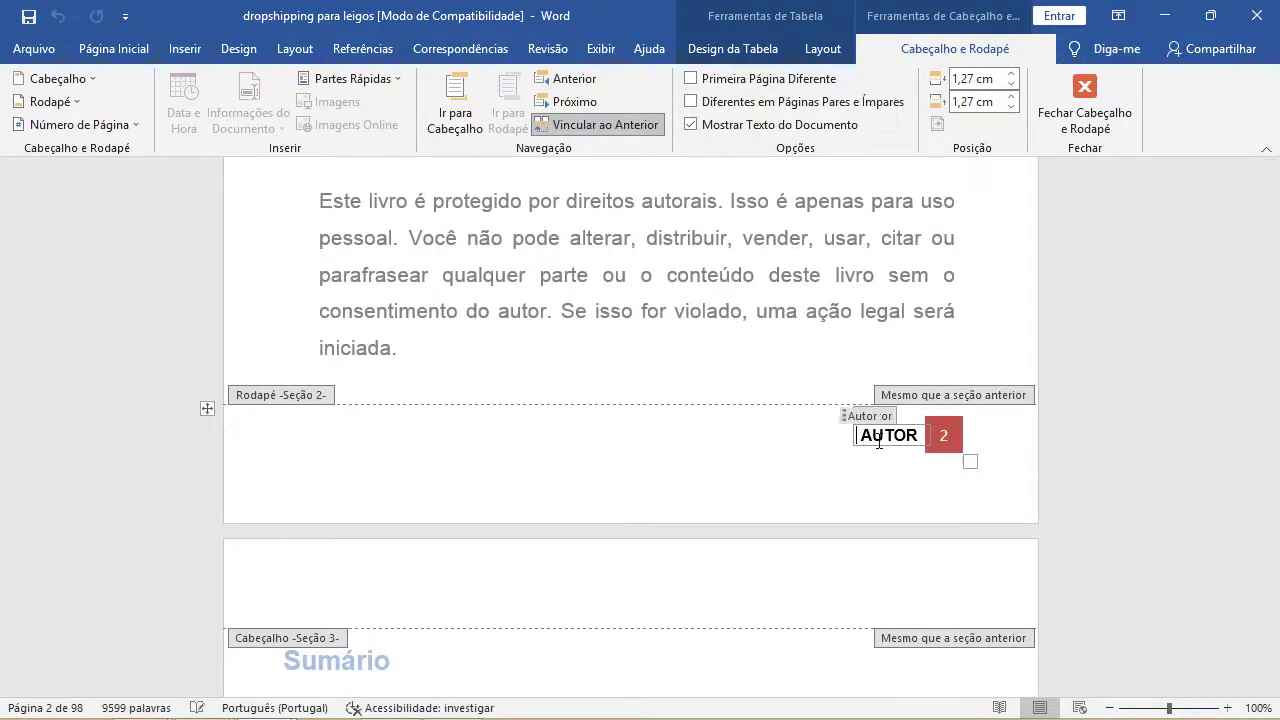
text(WILKER COSTA)
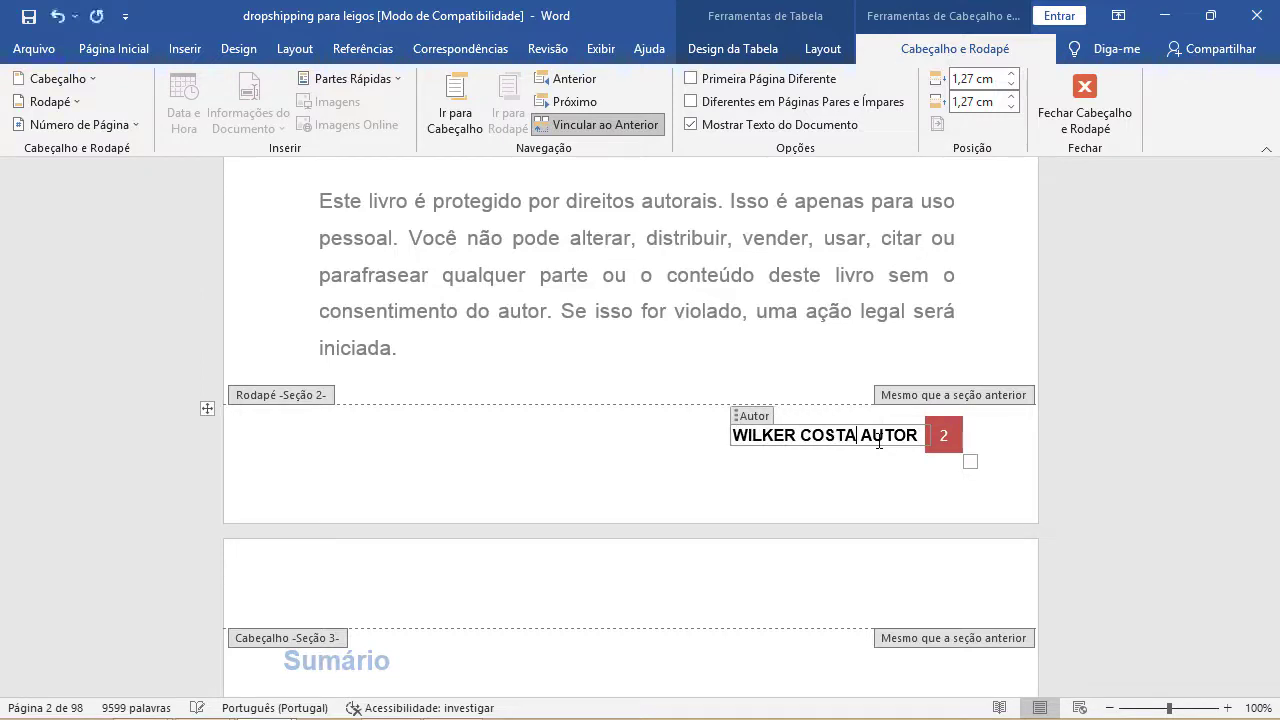
key(Delete)
key(Delete)
key(Delete)
key(Delete)
key(Delete)
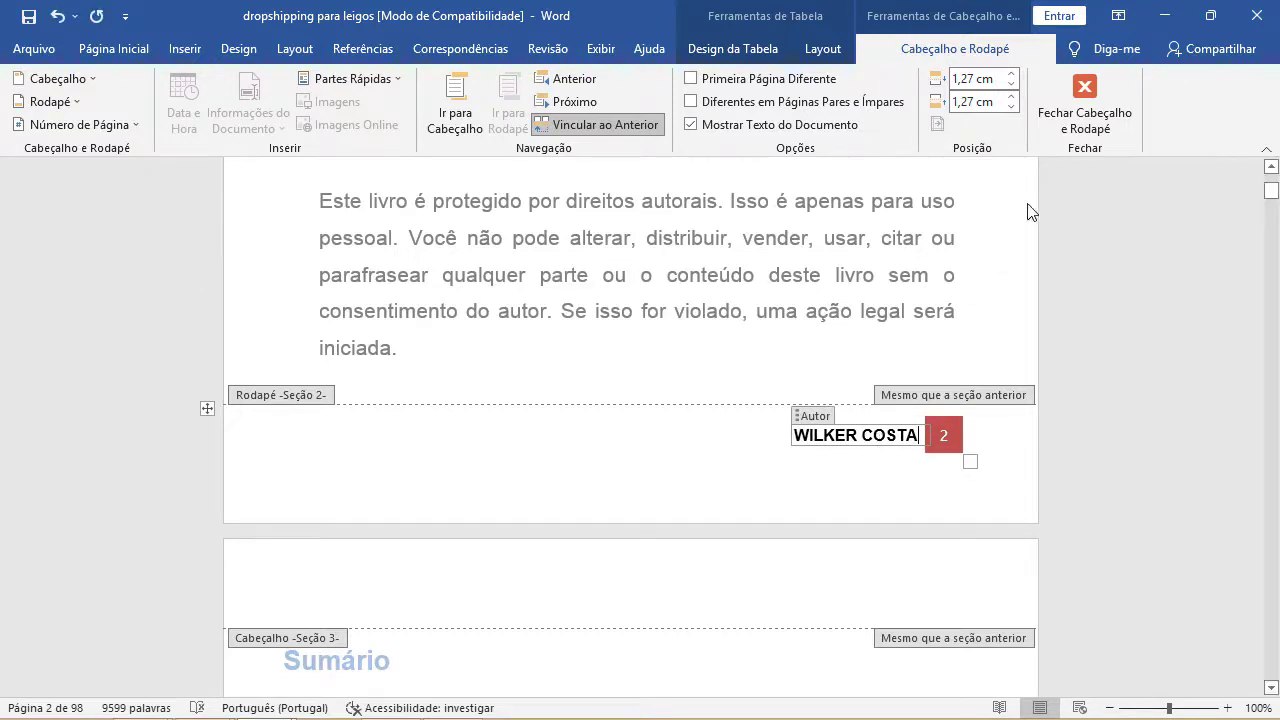
click(1090, 115)
scroll(894, 420, down, 2)
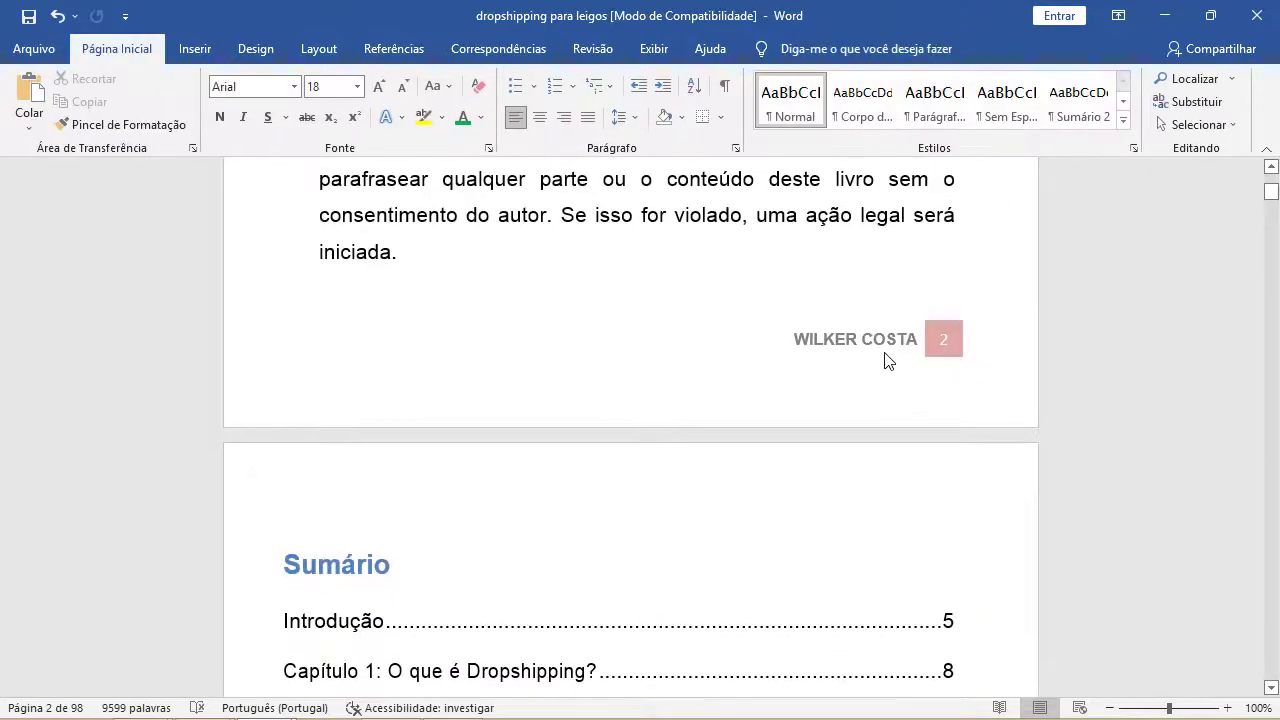
scroll(866, 365, down, 14)
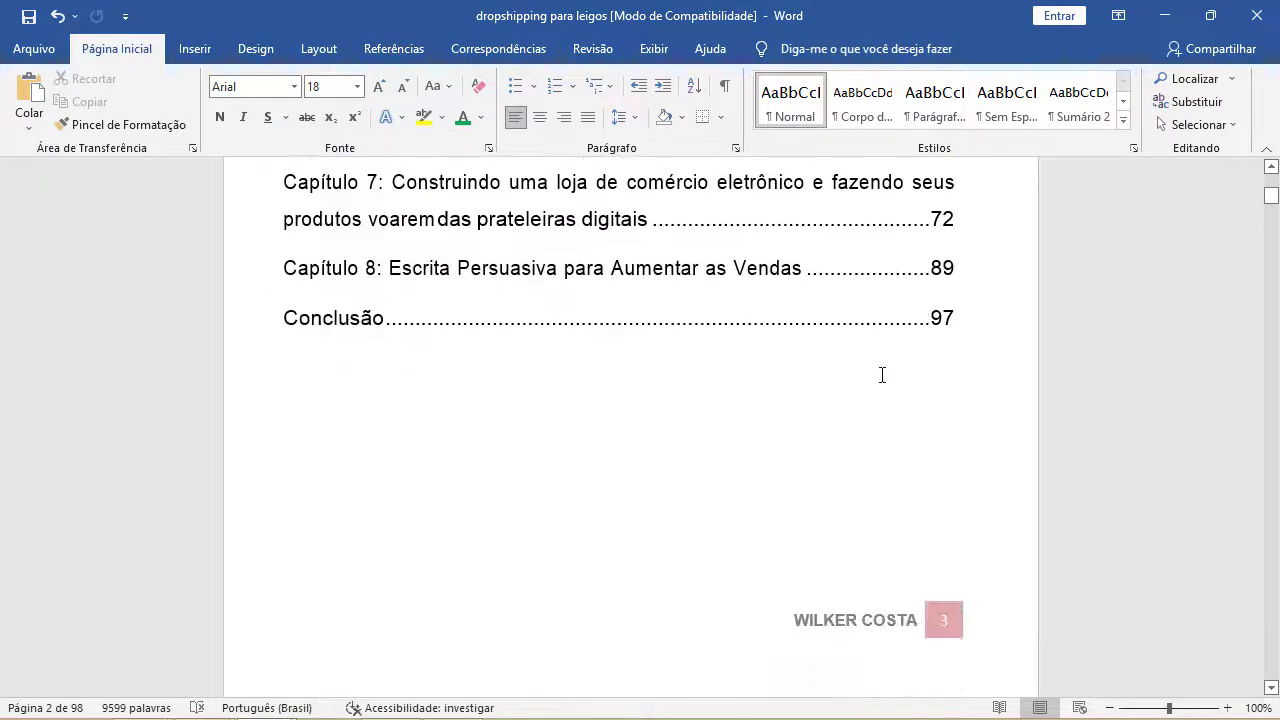
scroll(882, 375, down, 17)
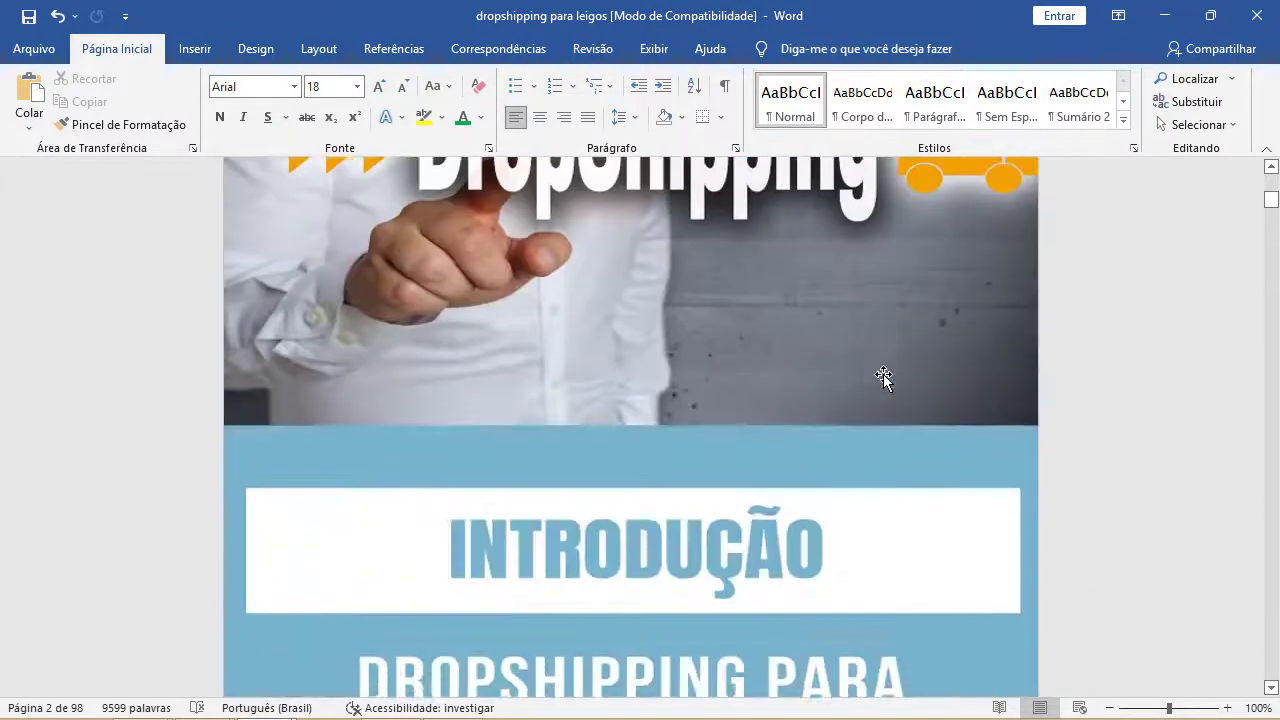
scroll(883, 377, down, 20)
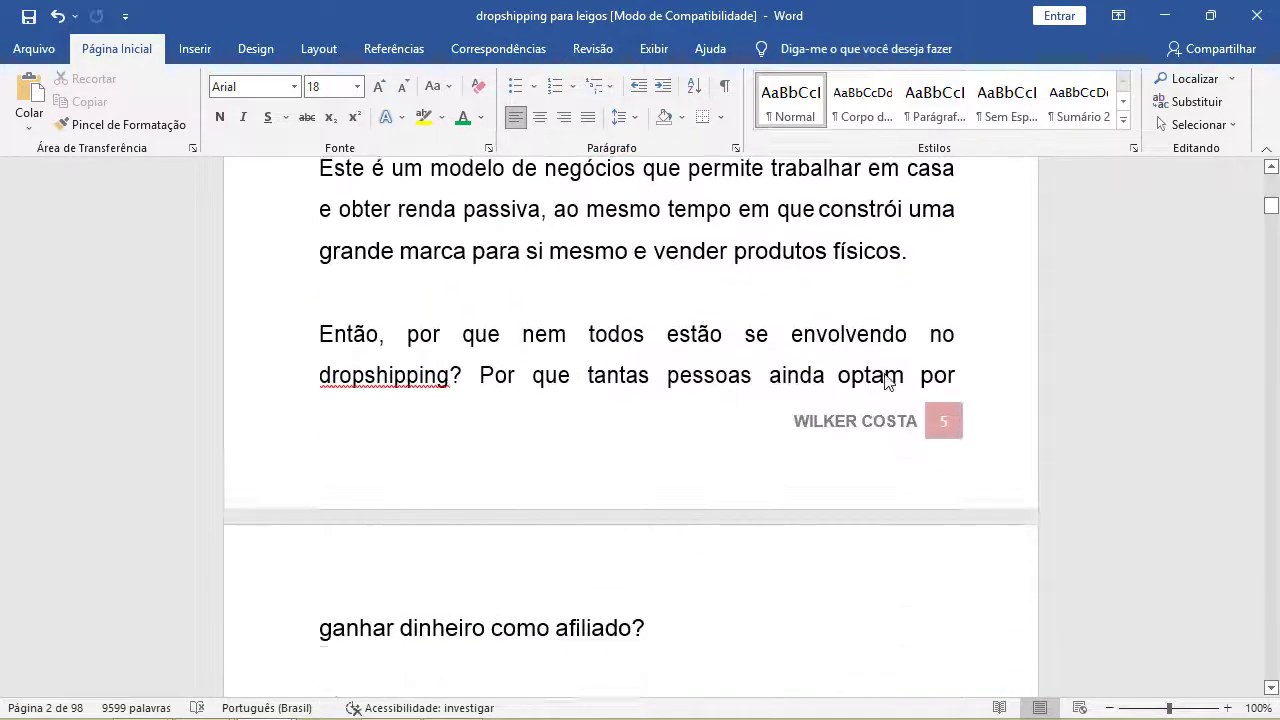
scroll(885, 378, down, 20)
- Copy the Introdução text from 'Qual é o modelo...' to '...perfeito?' and return to Chrome
scroll(886, 374, up, 2)
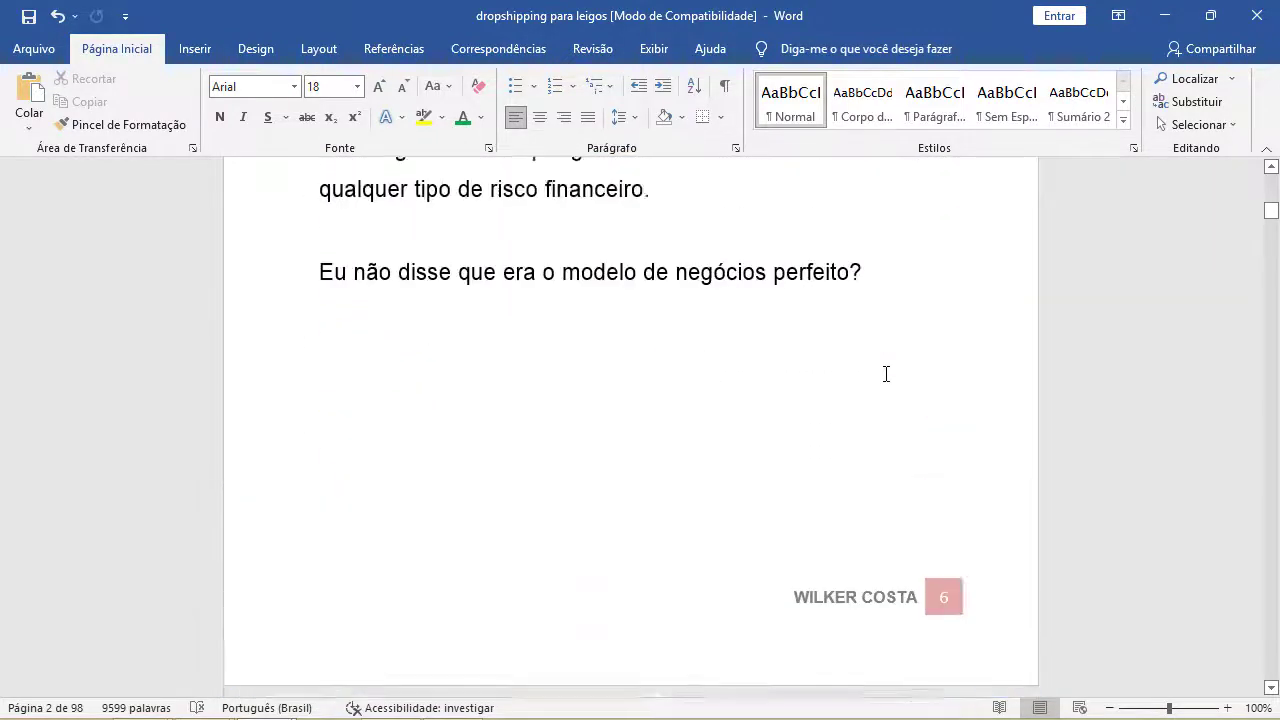
scroll(885, 374, up, 2)
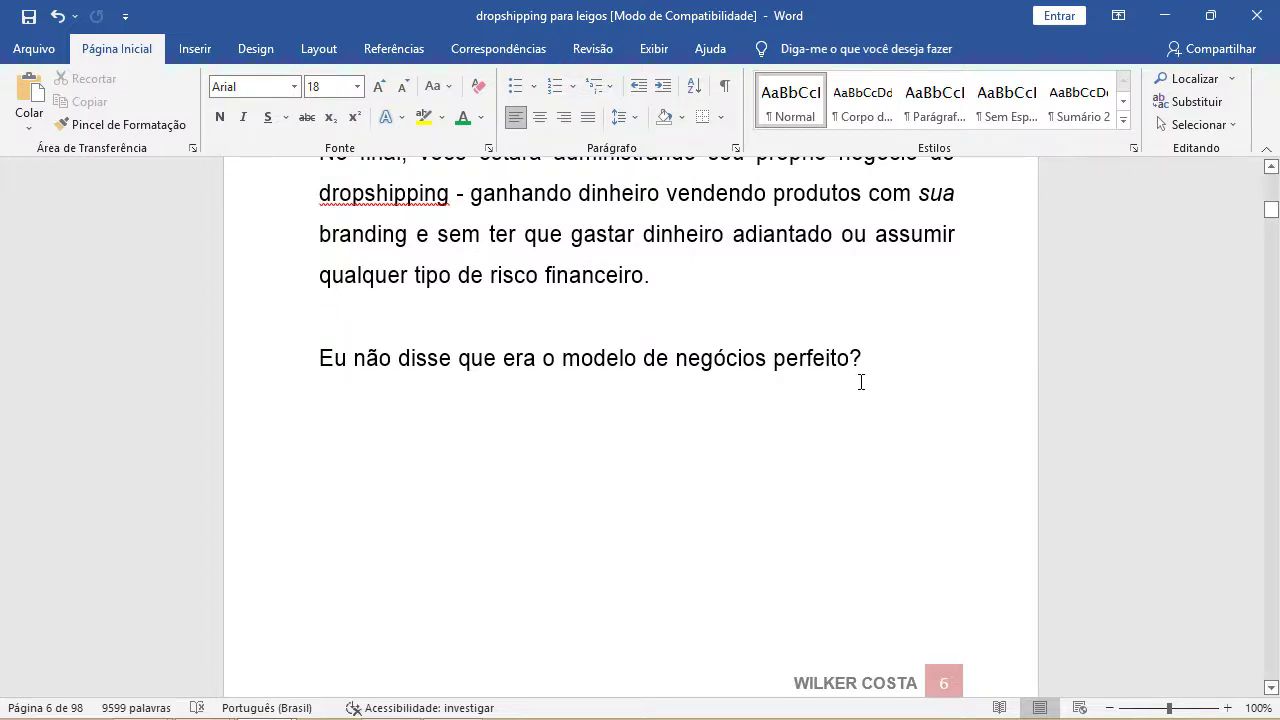
scroll(870, 378, up, 10)
scroll(860, 383, up, 5)
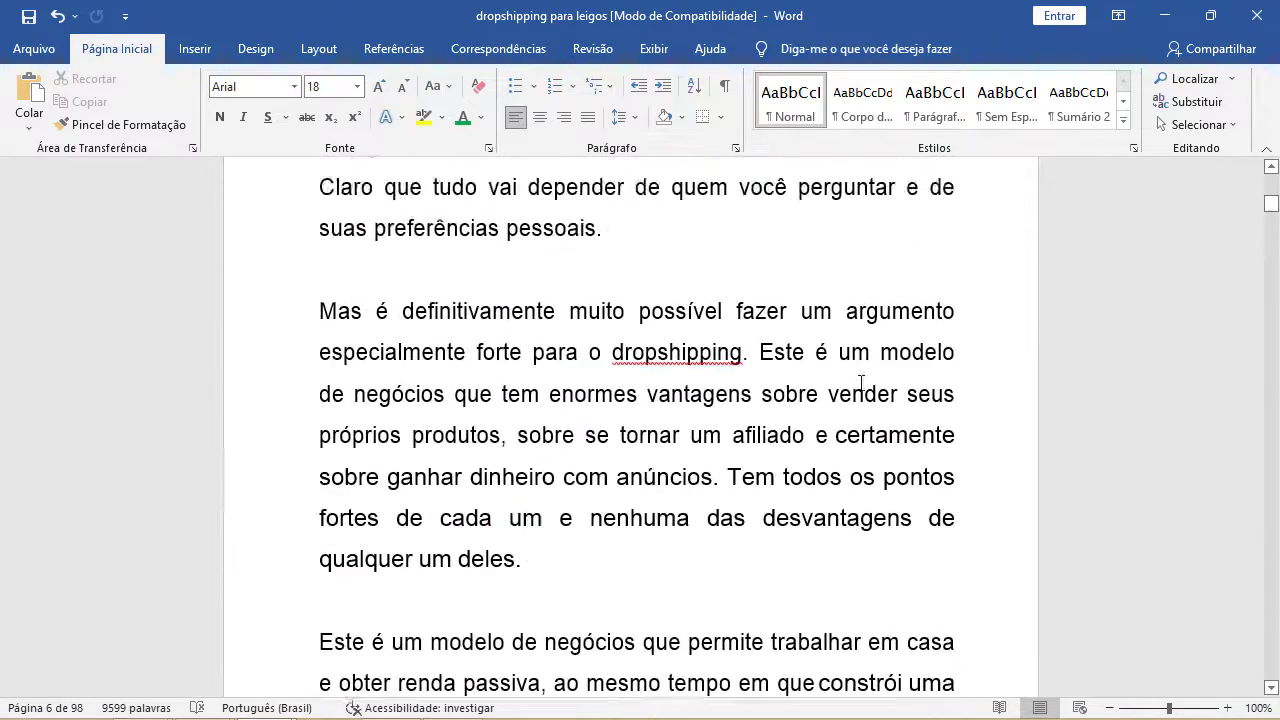
scroll(771, 341, down, 1)
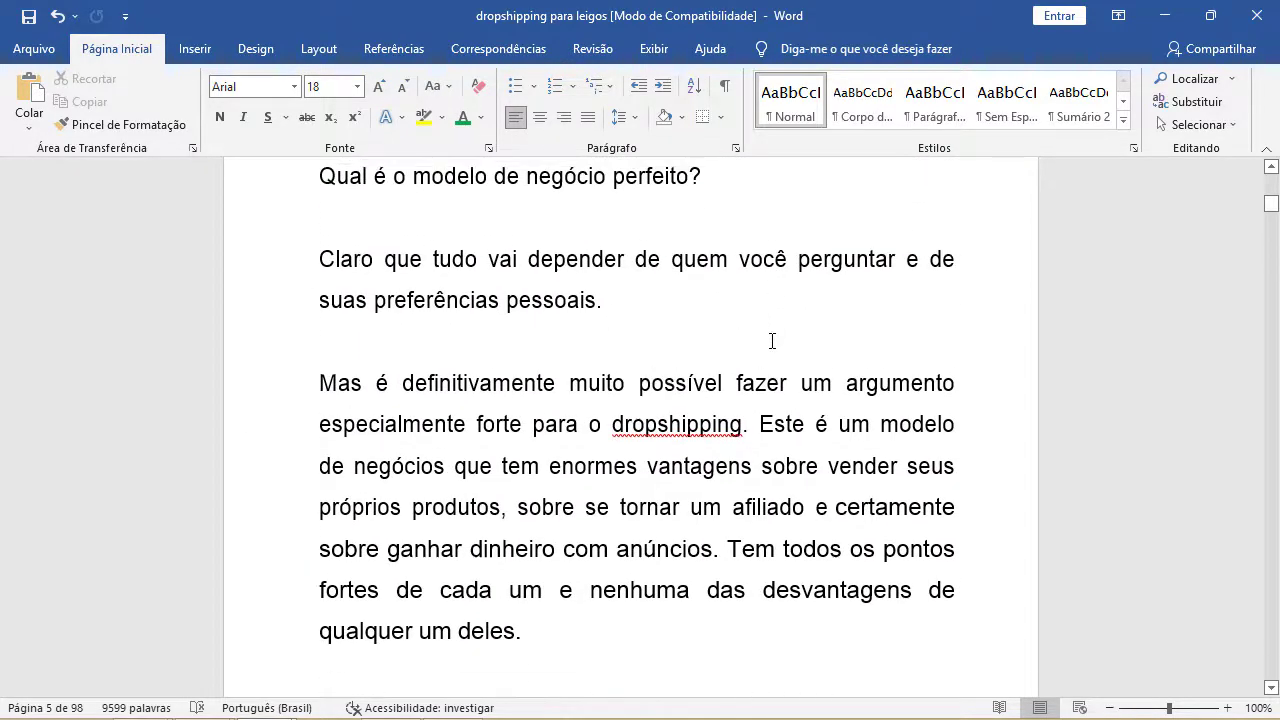
scroll(771, 341, up, 2)
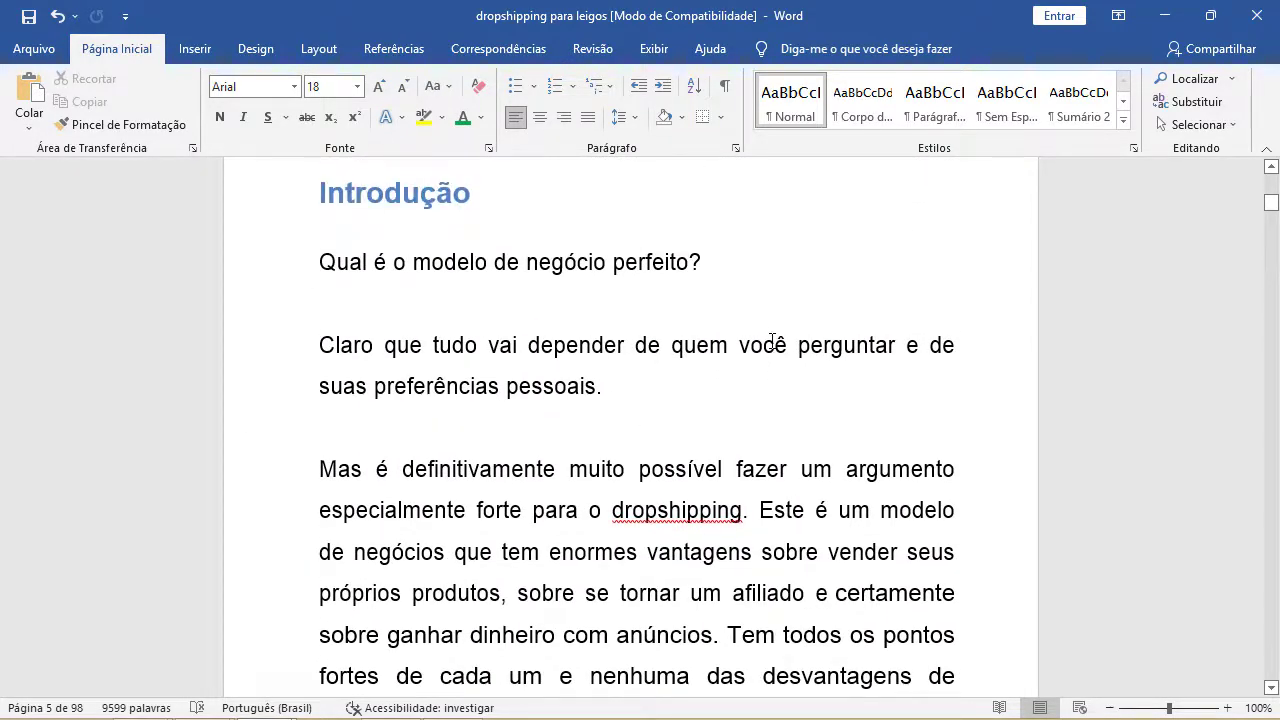
scroll(771, 341, down, 5)
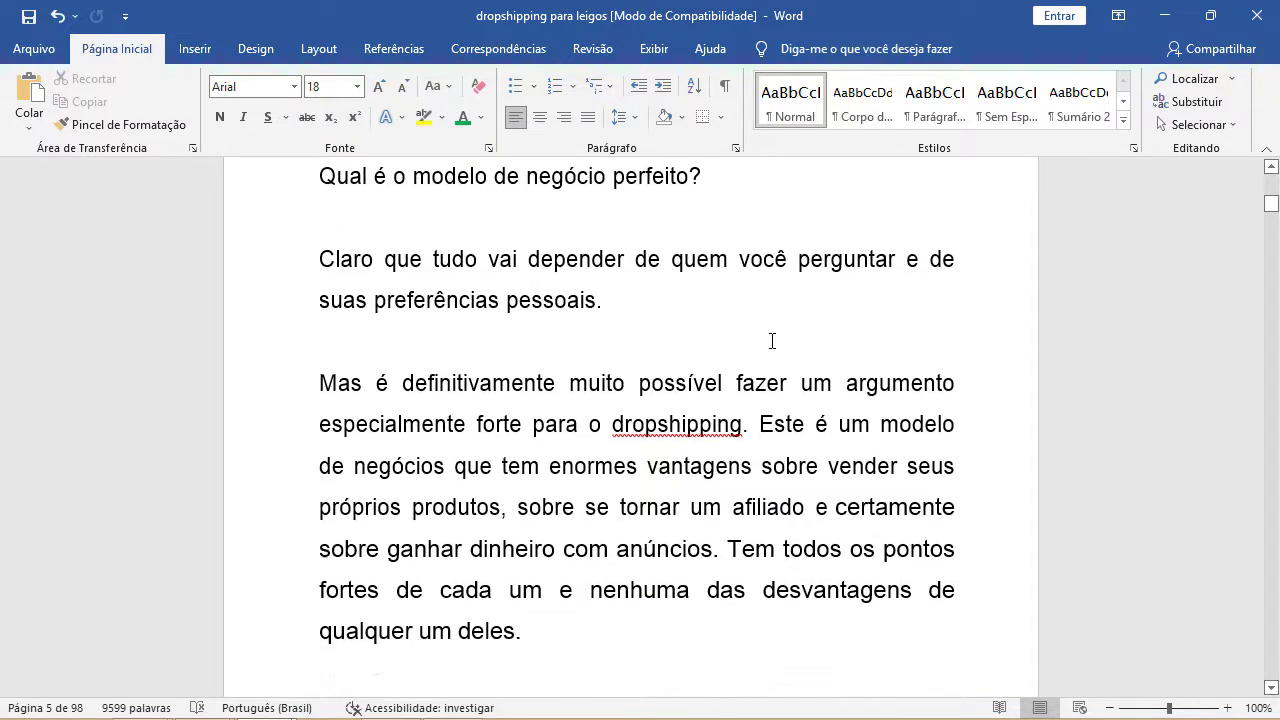
scroll(782, 341, down, 10)
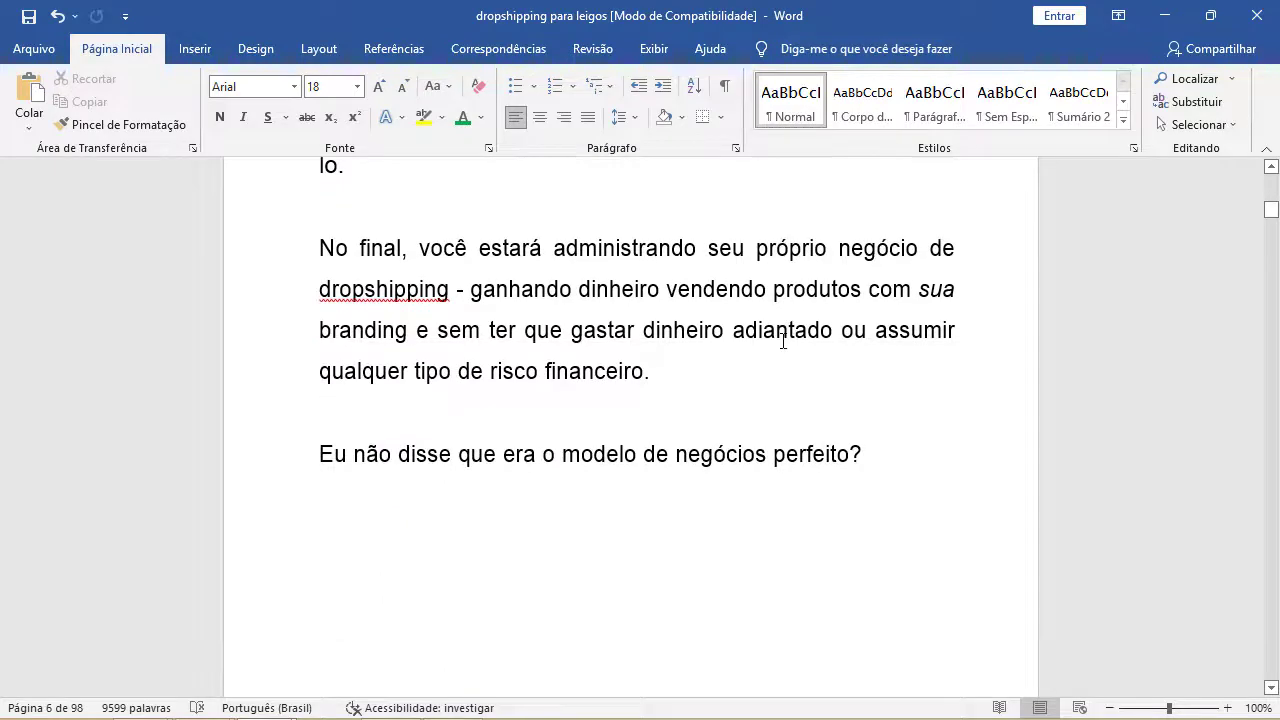
scroll(783, 342, up, 15)
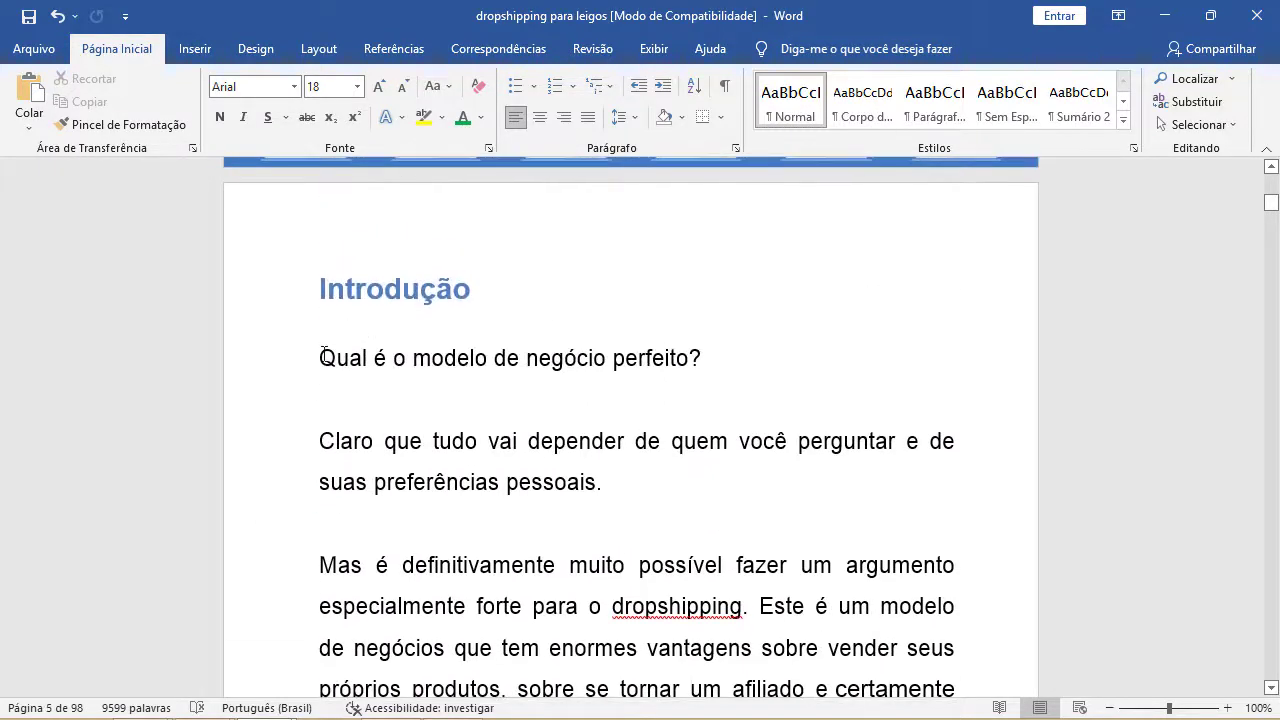
drag(318, 350, 865, 304)
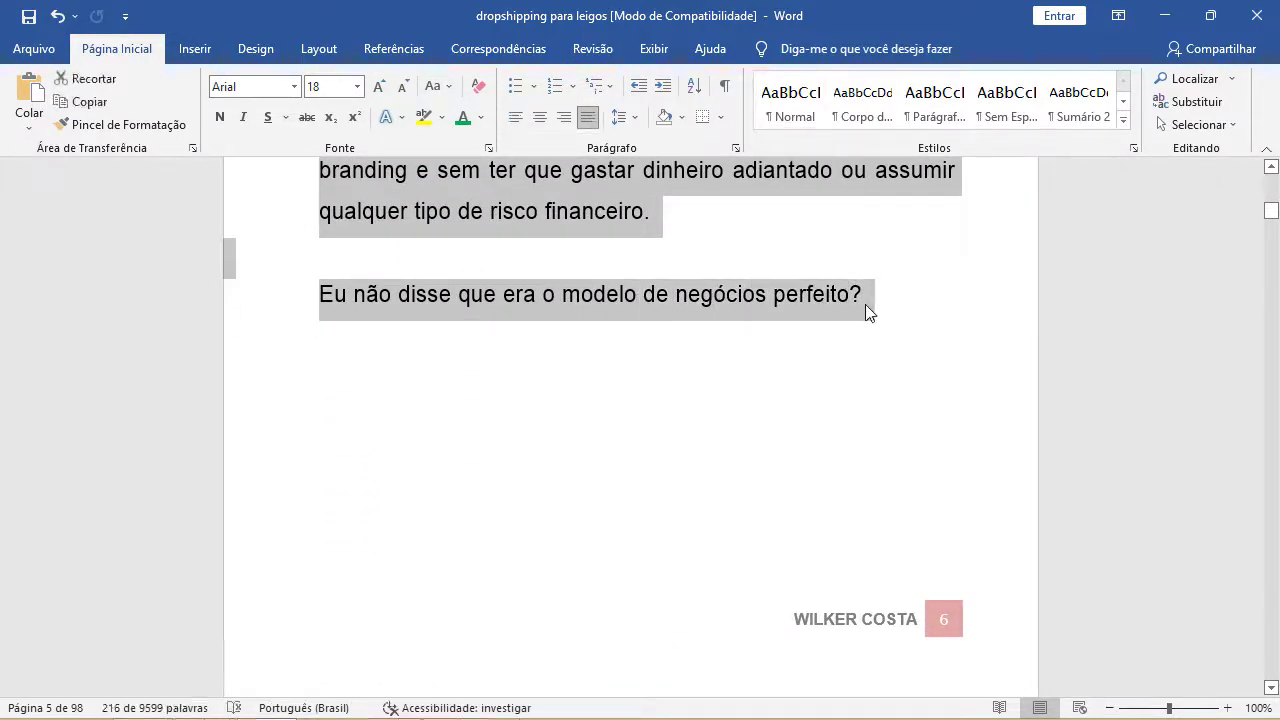
key(alt+Tab)
key(alt+Tab)
key(alt+Tab)
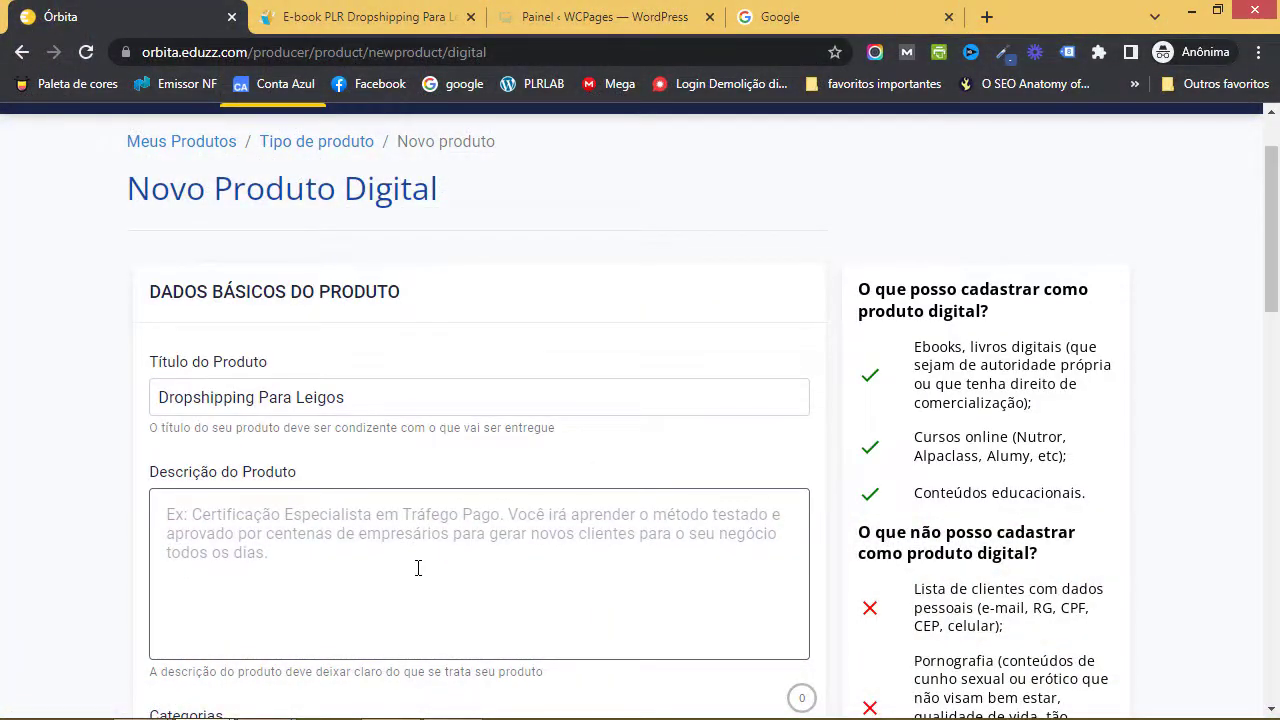
- Paste the copied introduction into the Descrição do Produto box
click(418, 568)
key(ctrl+v)
scroll(480, 520, down, 5)
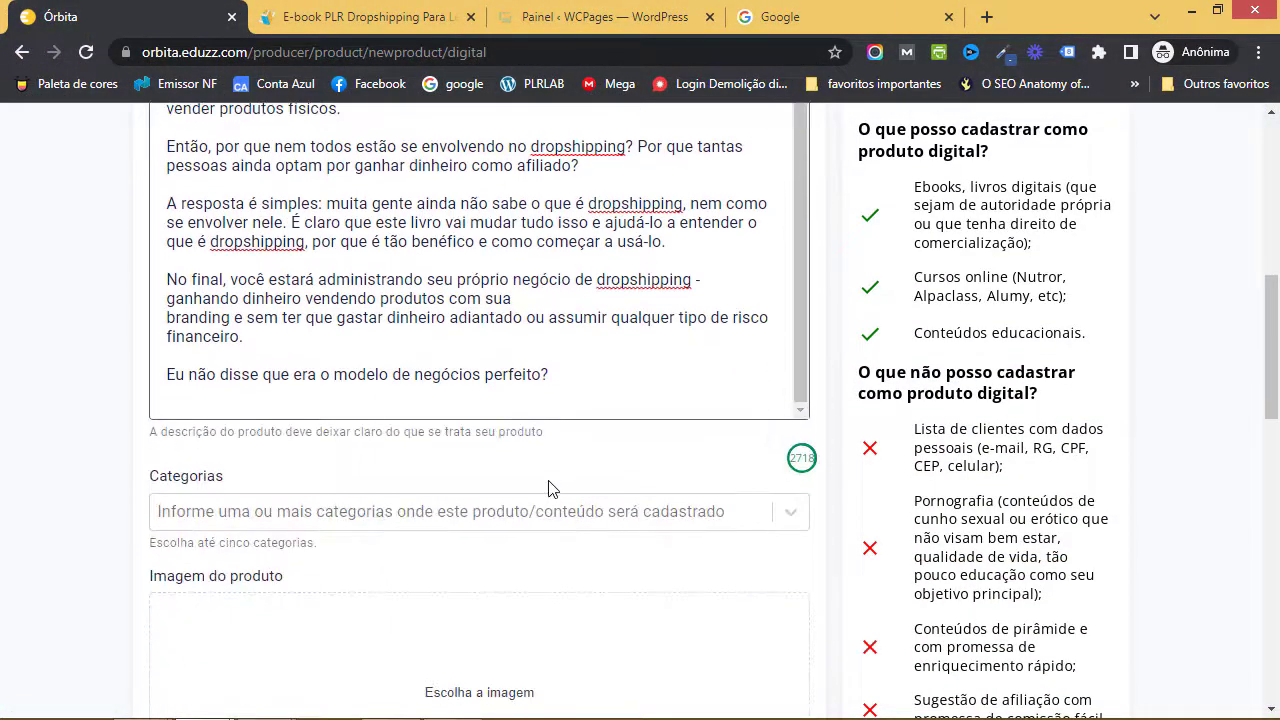
scroll(577, 414, up, 10)
scroll(577, 380, down, 2)
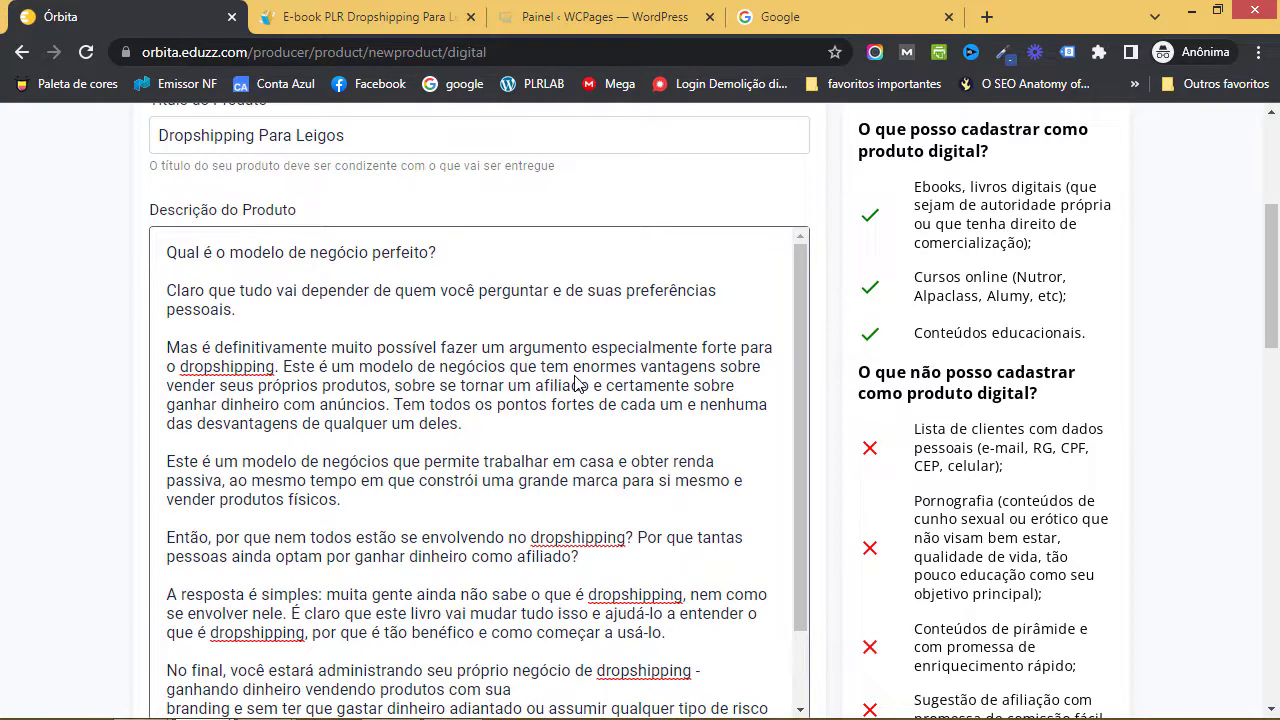
scroll(540, 371, up, 3)
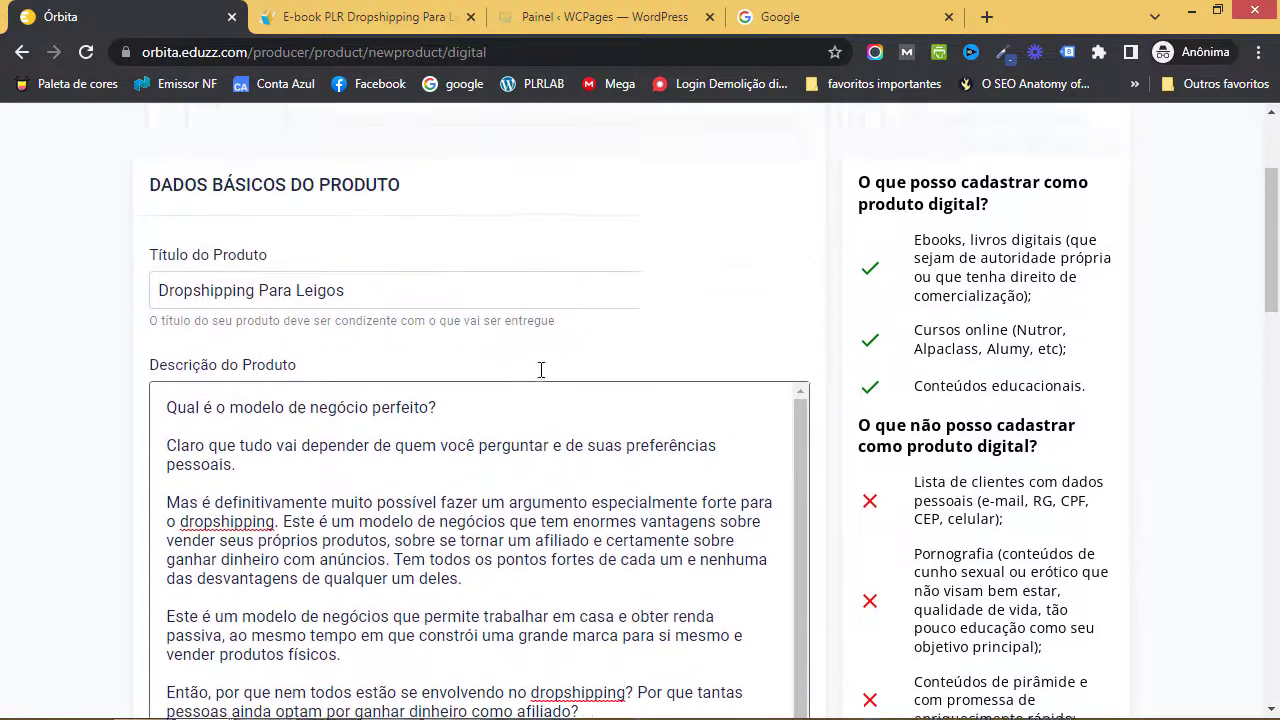
scroll(531, 417, down, 4)
scroll(543, 401, down, 3)
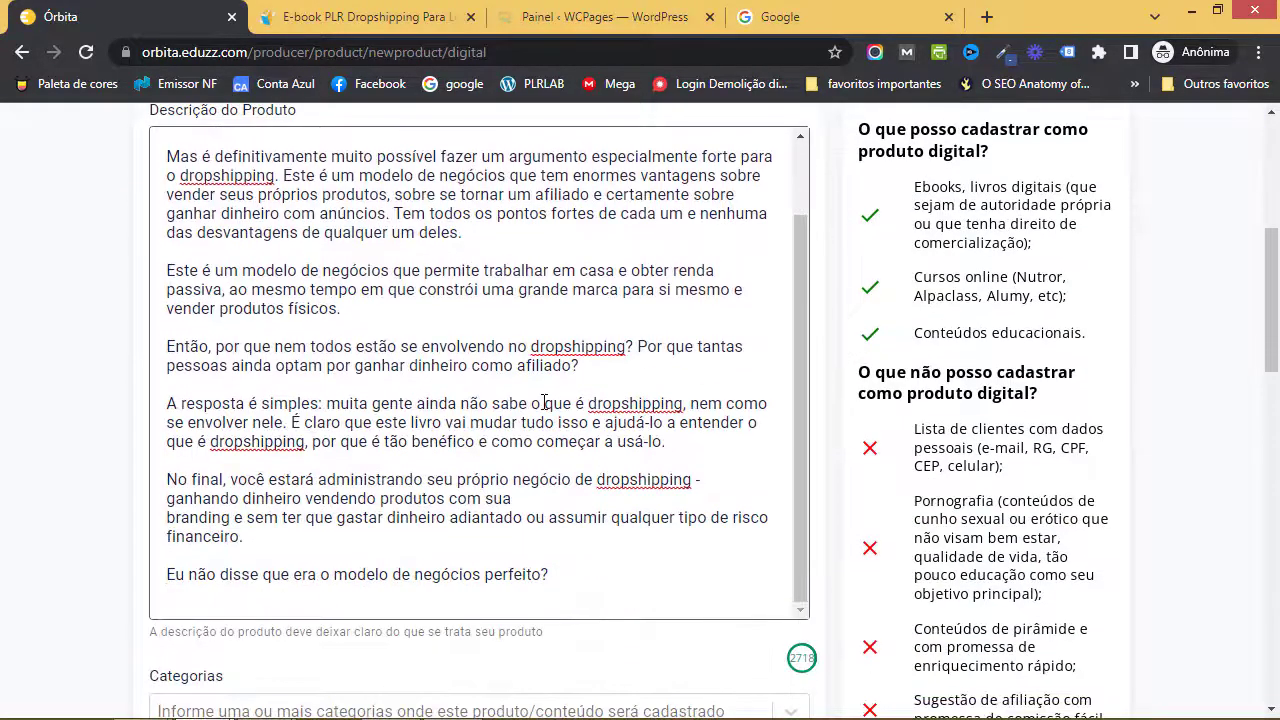
scroll(540, 400, down, 5)
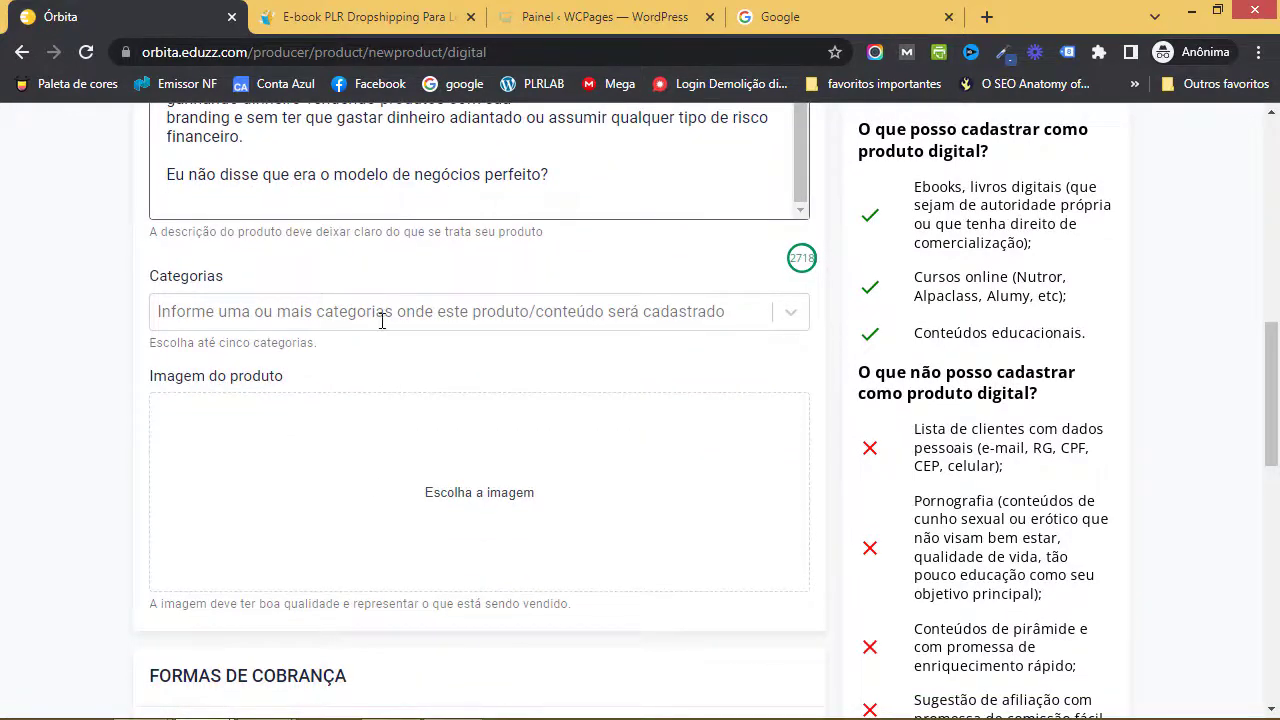
- Set the product category to Marketing Digital by searching 'market'
click(380, 318)
text(market)
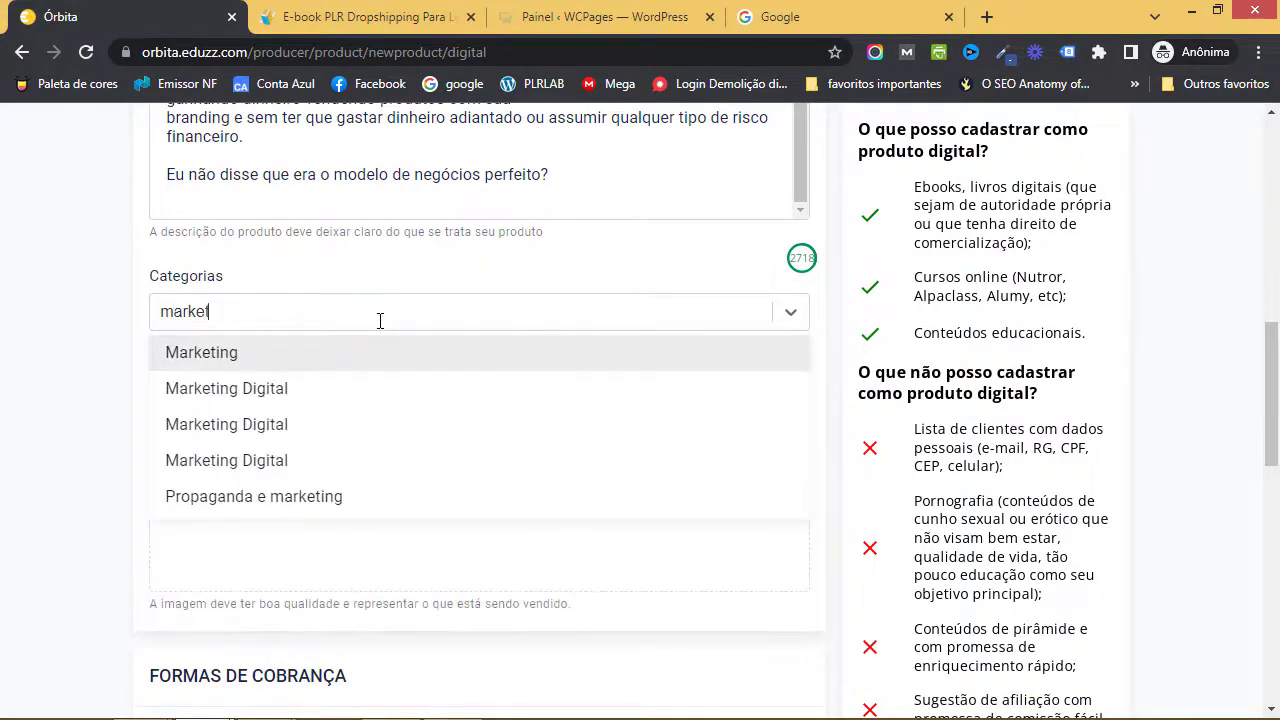
click(314, 400)
scroll(446, 420, down, 1)
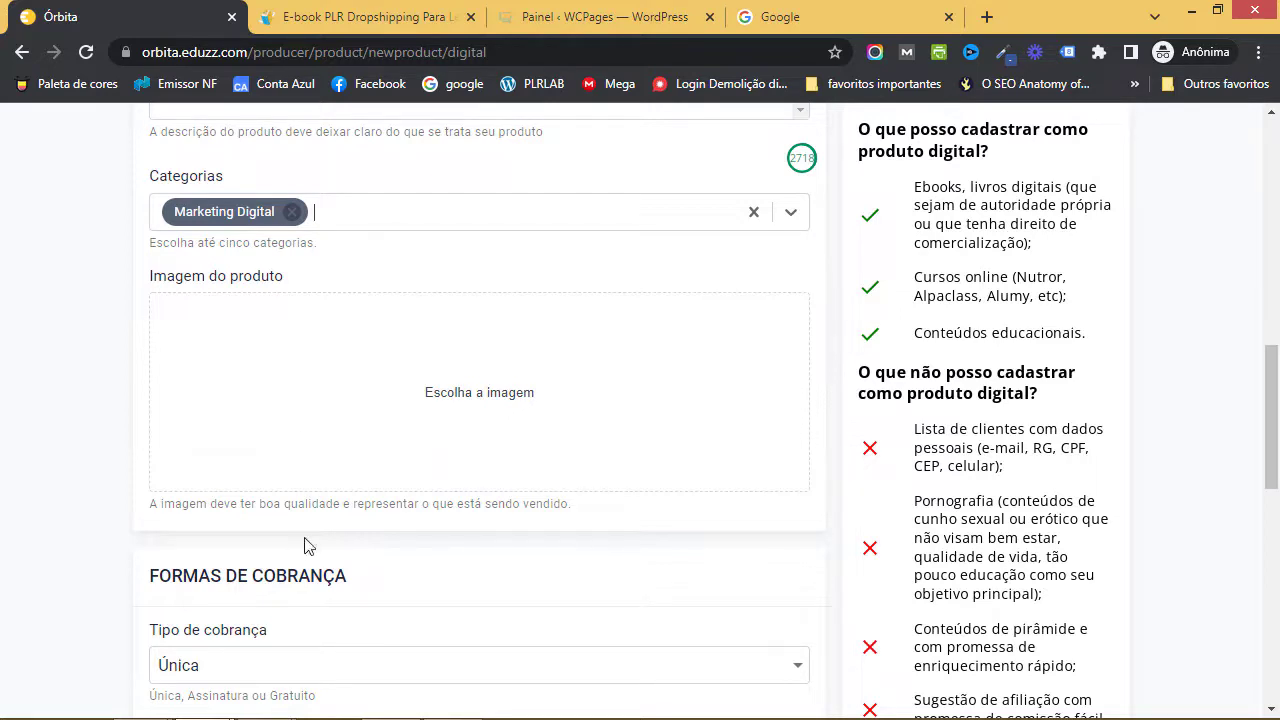
key(super+d)
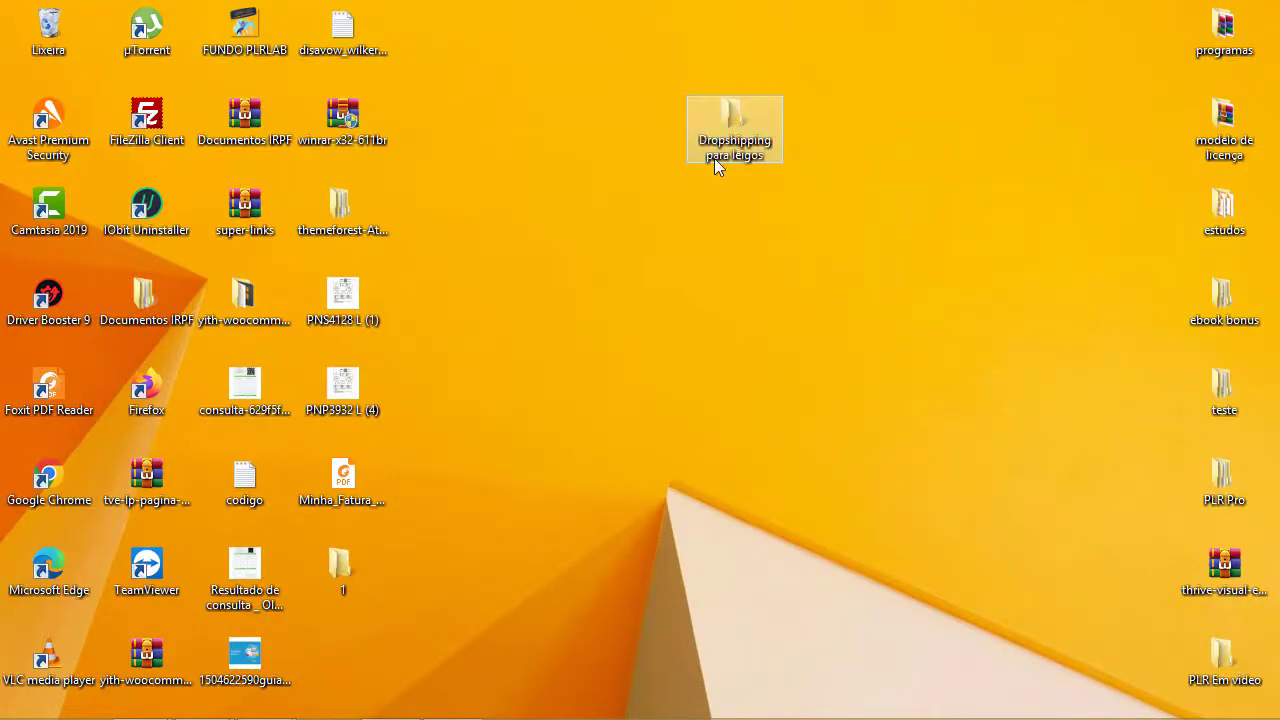
- Launch the Canva cover design shortcut in Dropshipping para leigos > gráficos
double_click(720, 160)
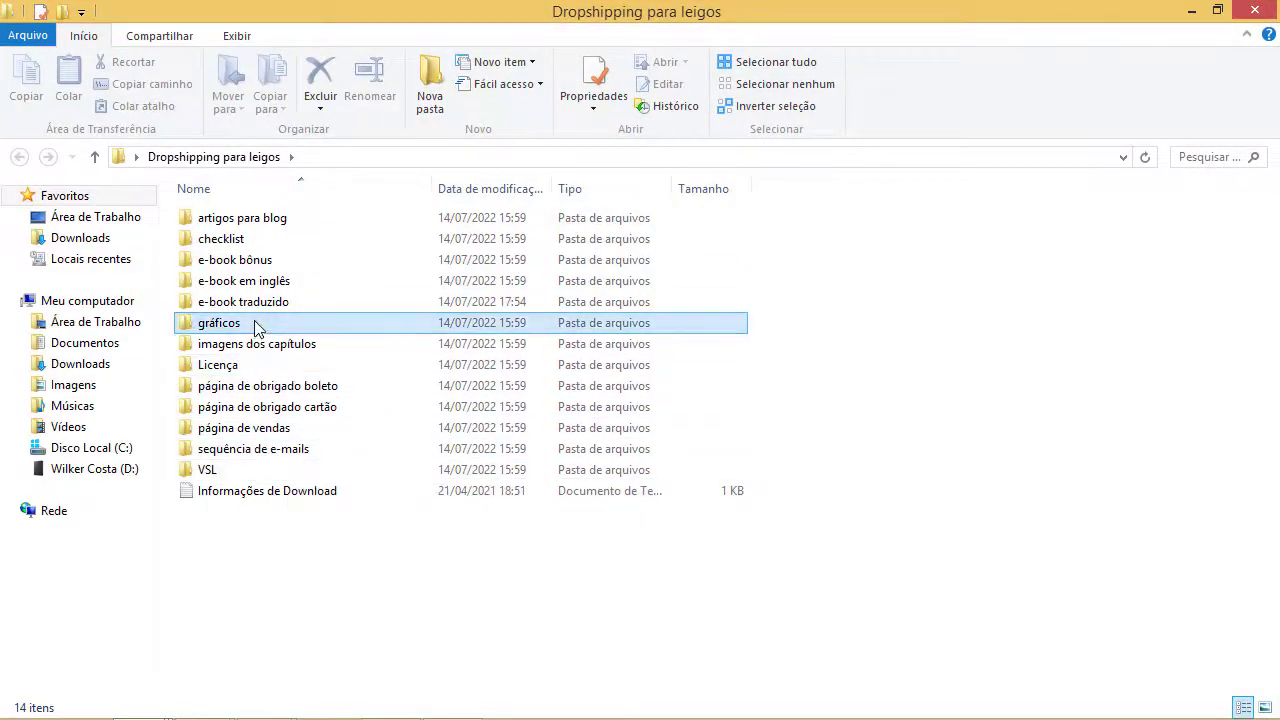
double_click(252, 324)
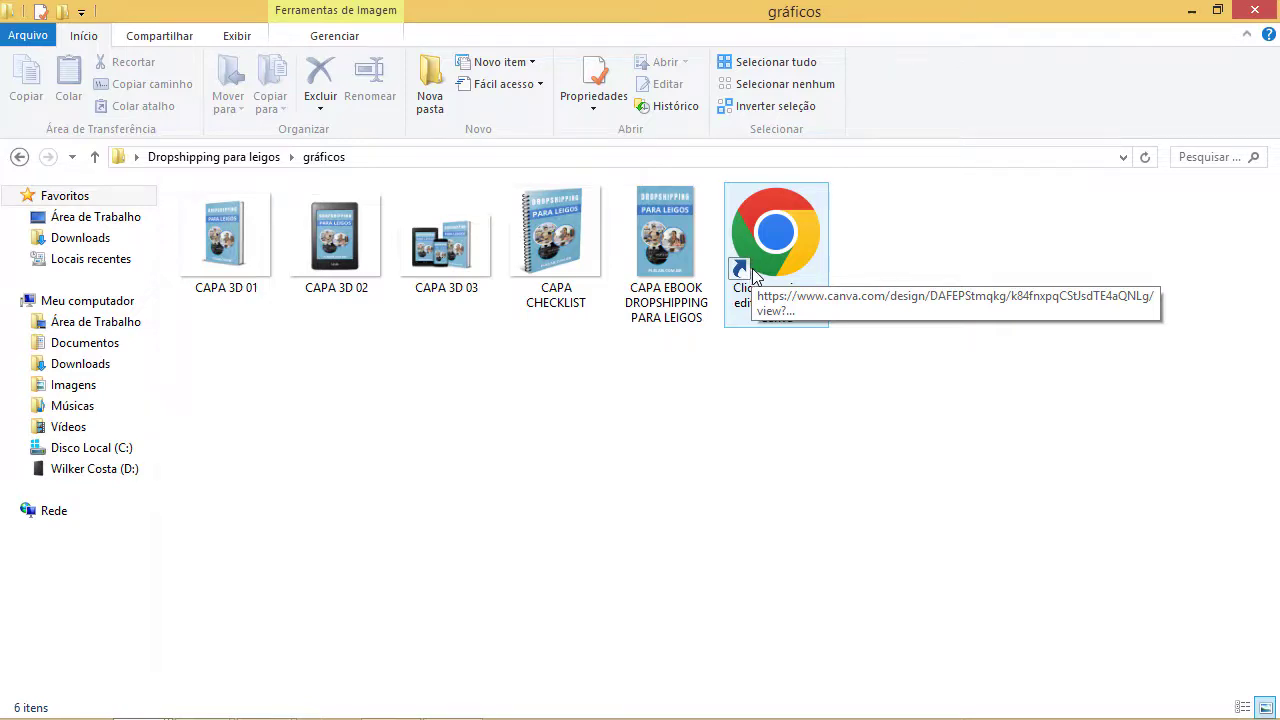
double_click(755, 275)
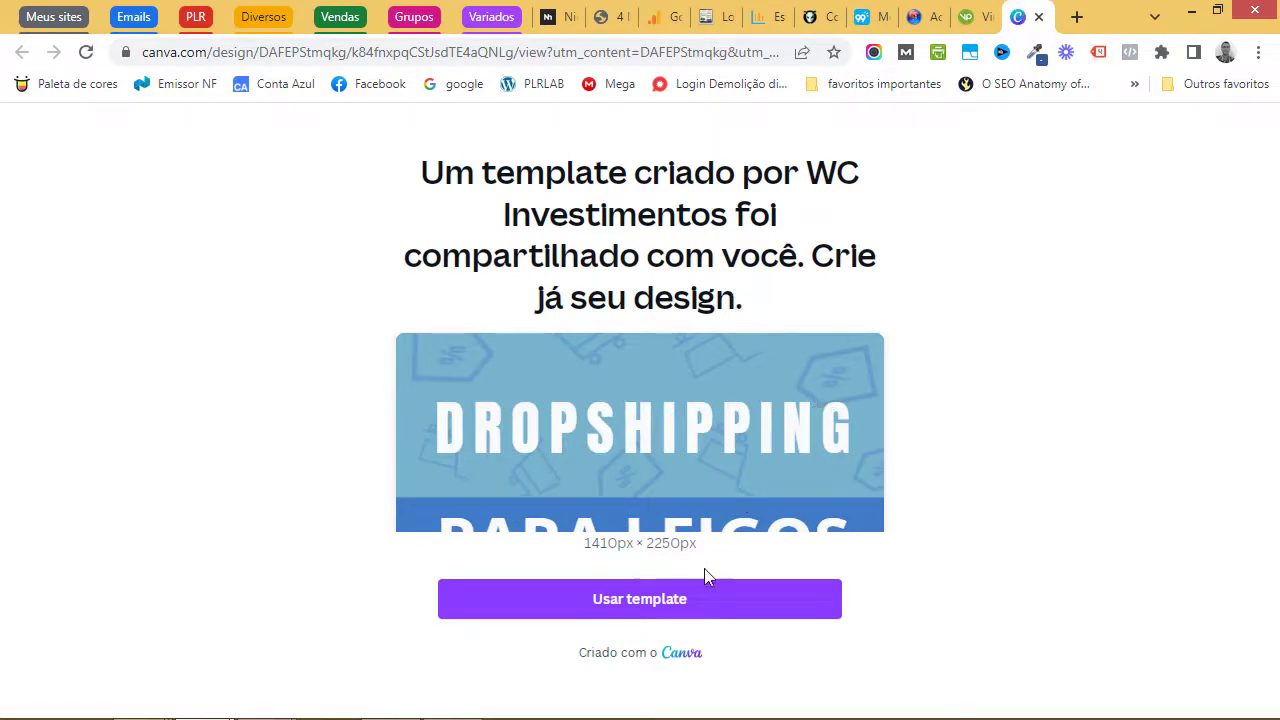
- On a copy of the cover template, replace PLRLAB.COM.BR with the author's name in bold
click(688, 597)
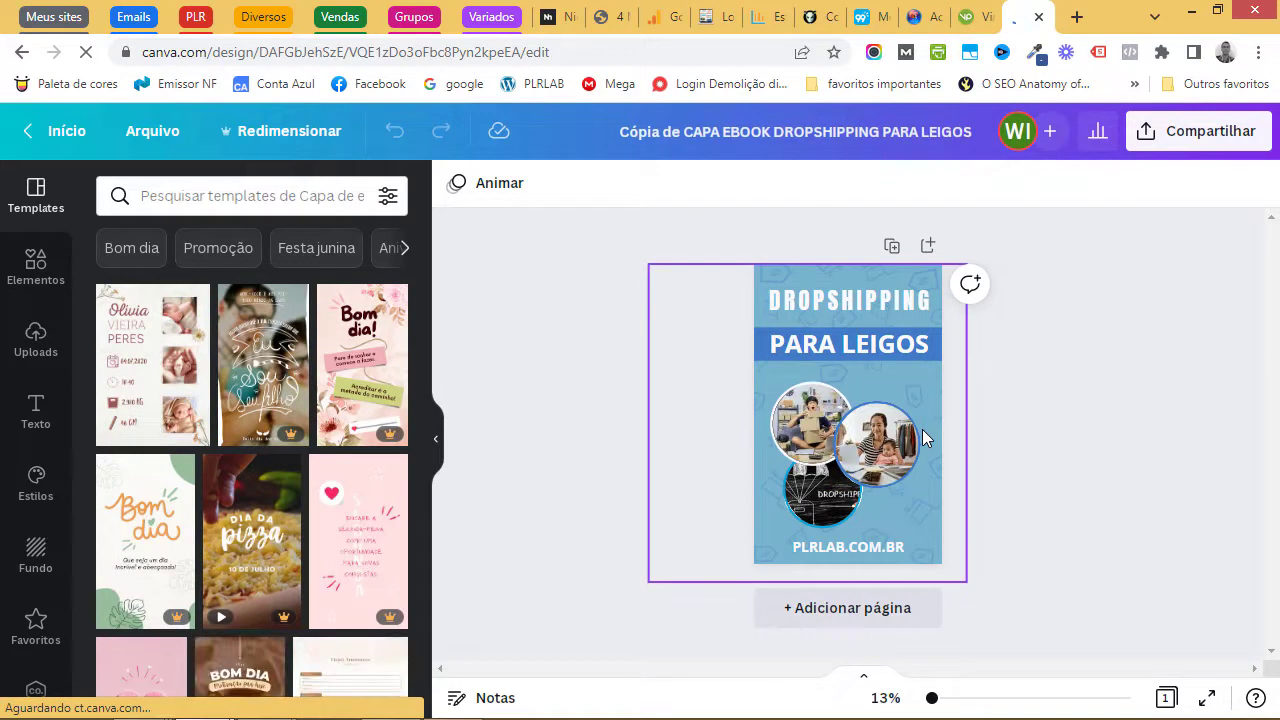
double_click(874, 551)
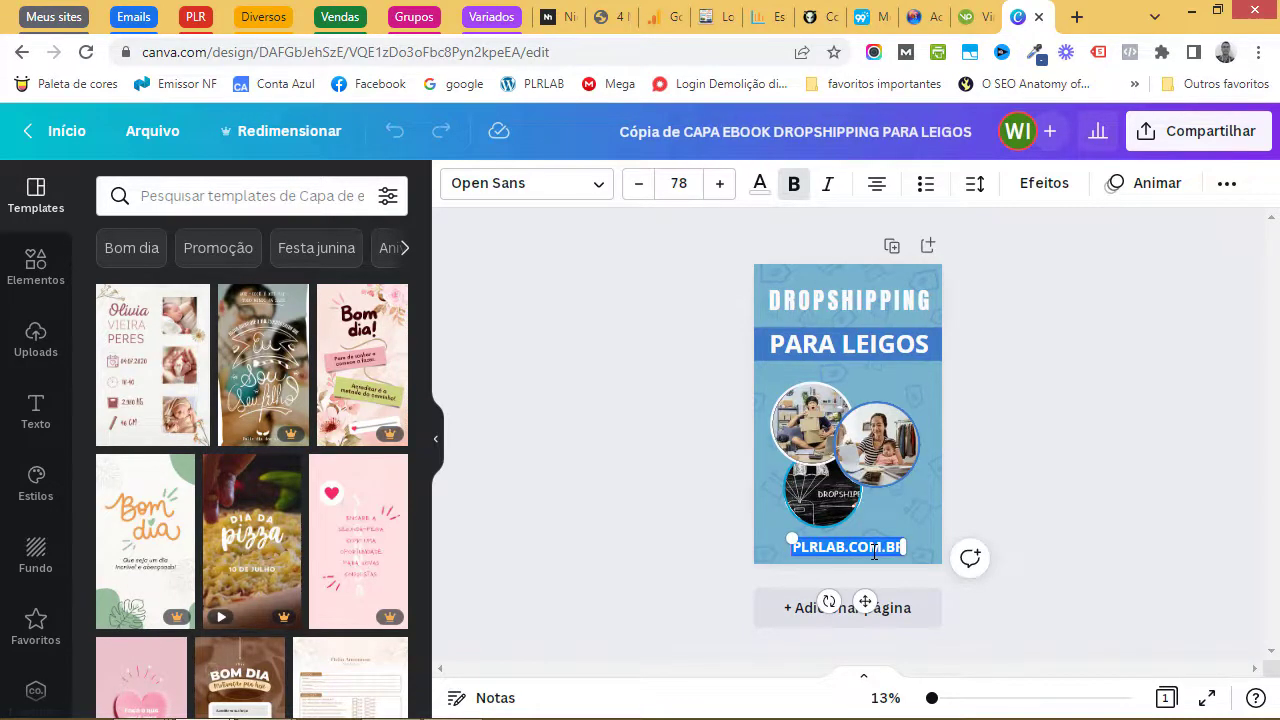
text(W)
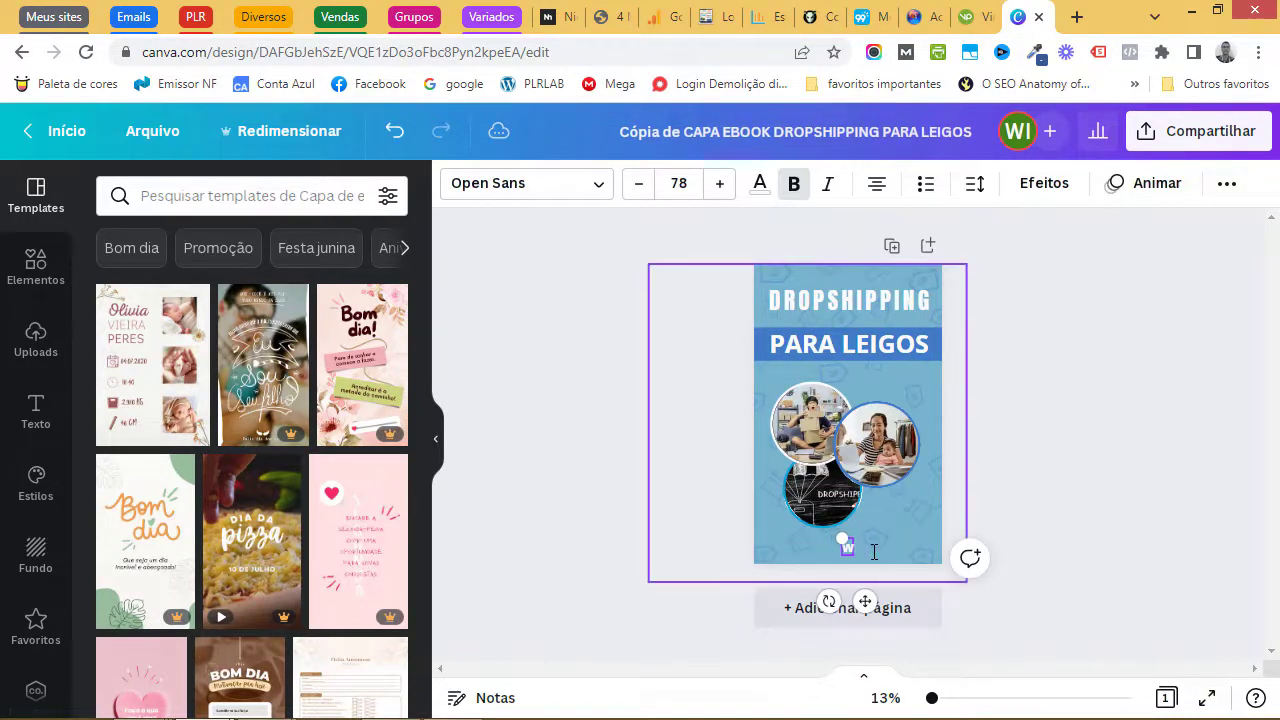
text(ILKER CO)
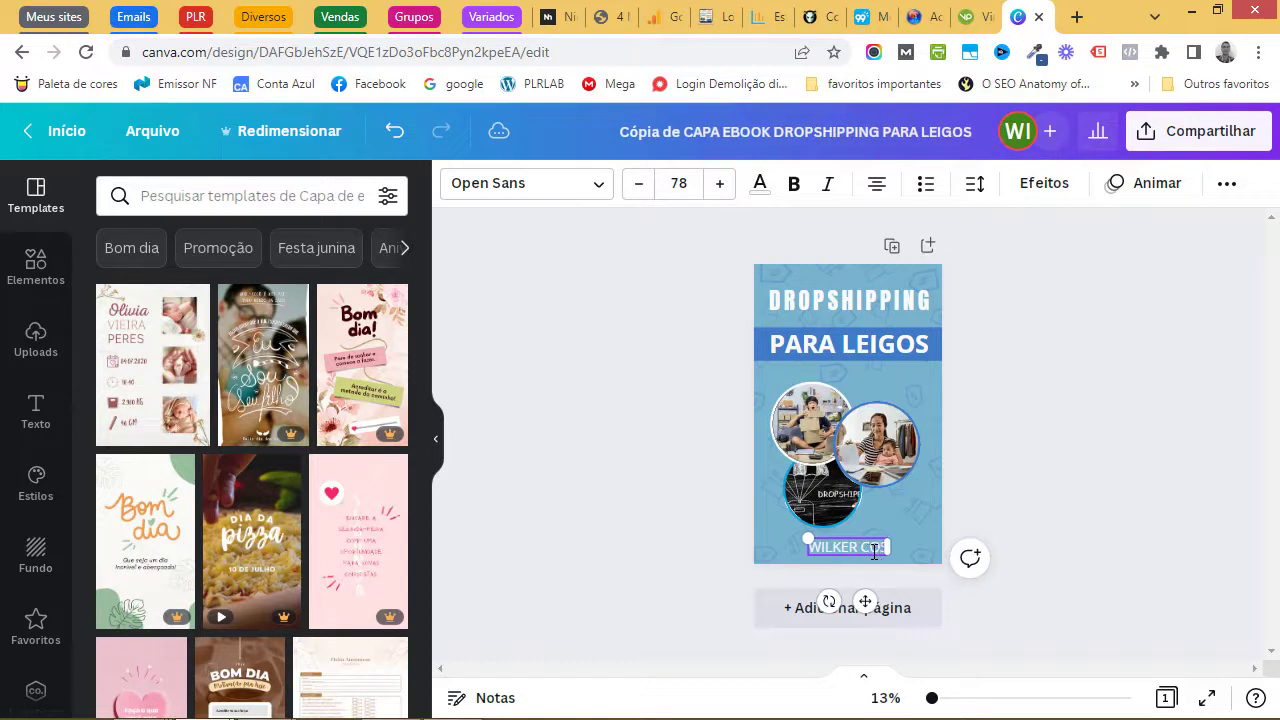
text(STA)
drag(874, 551, 800, 548)
click(796, 184)
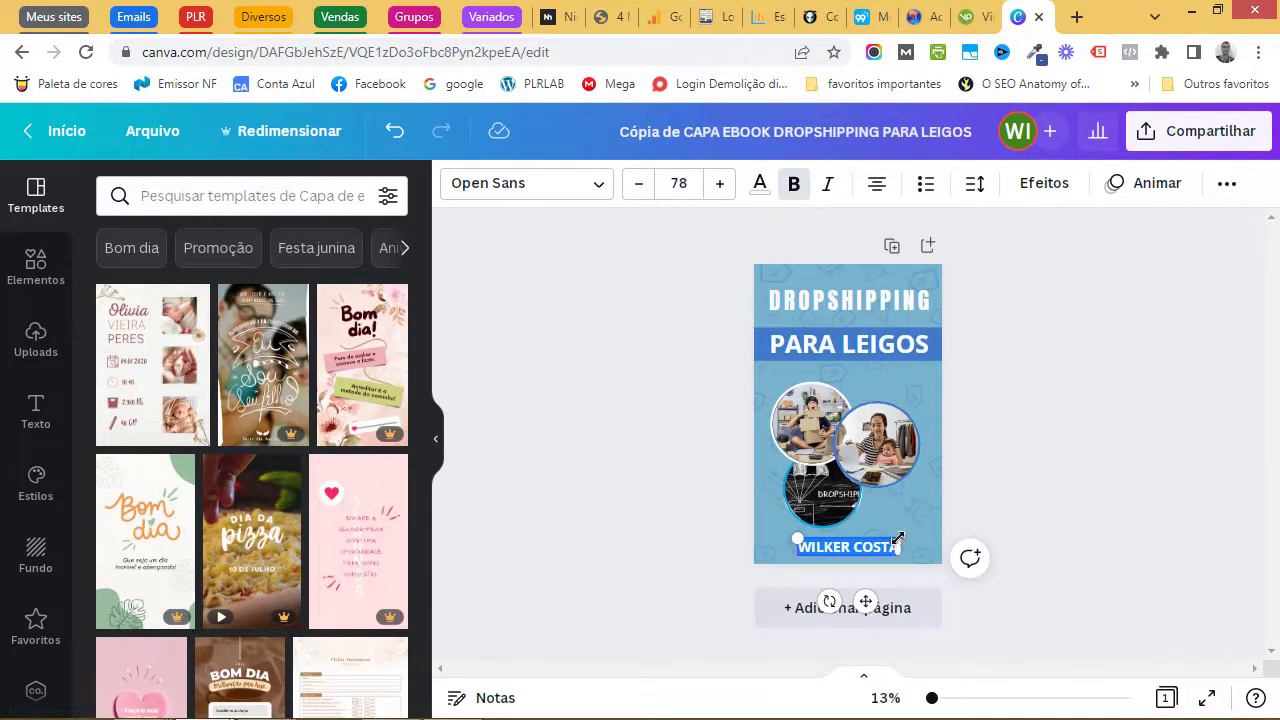
click(1013, 490)
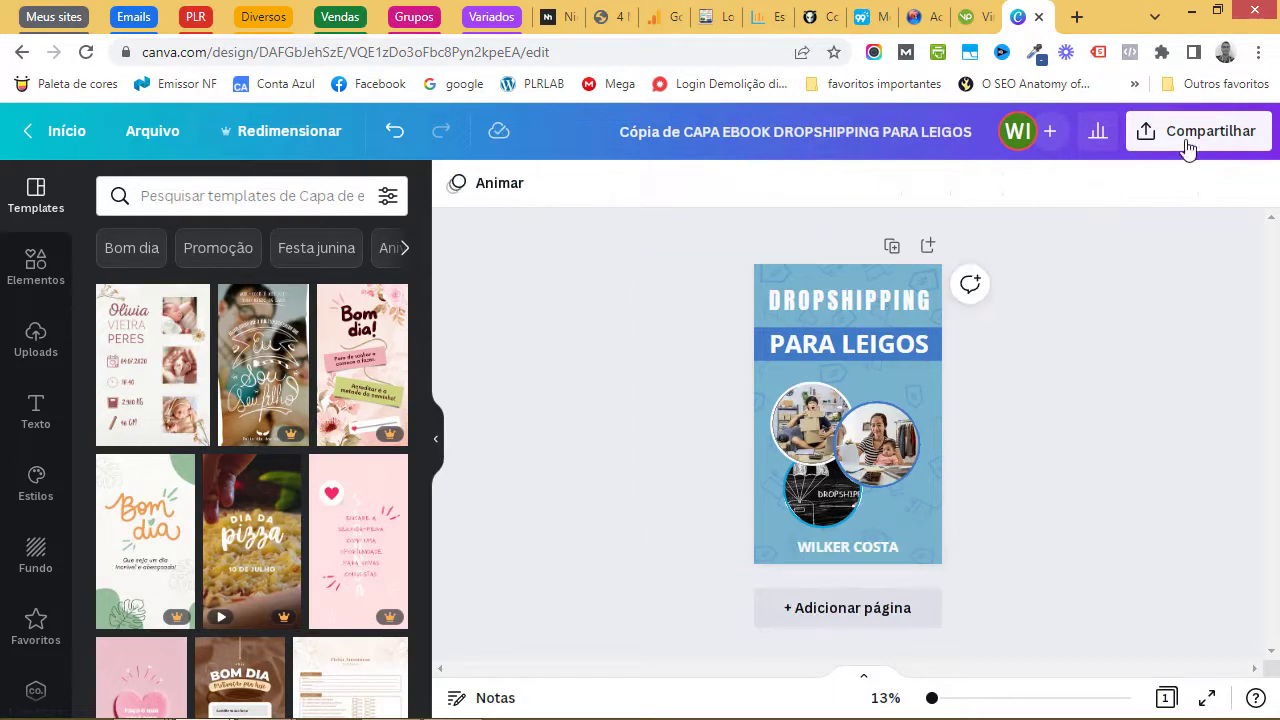
- Download the edited cover design as a PNG file
click(1188, 140)
scroll(949, 450, down, 2)
click(947, 447)
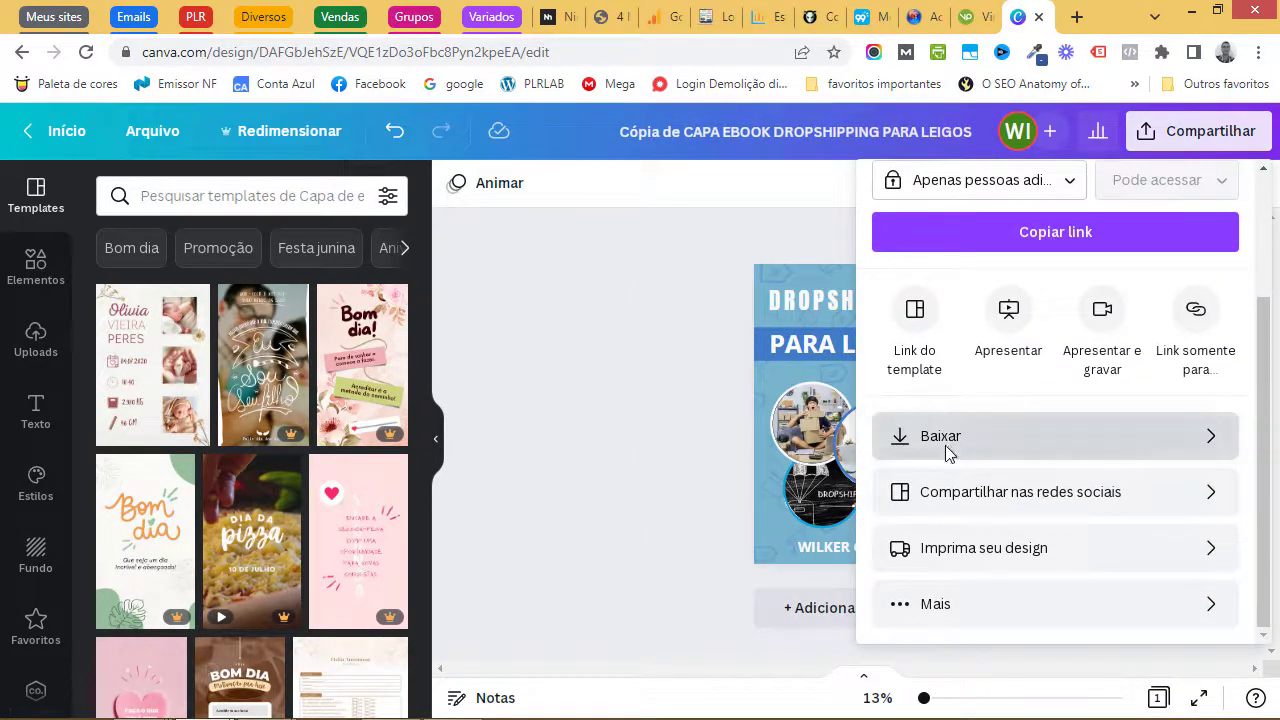
click(971, 294)
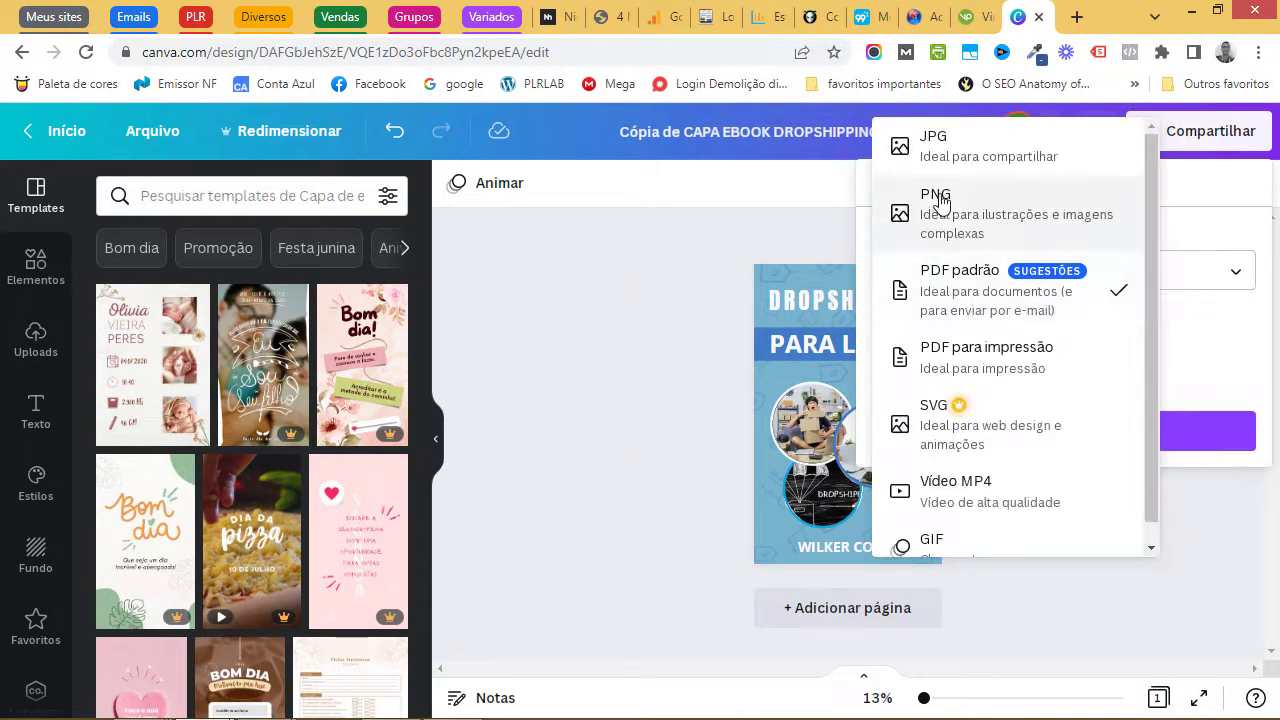
click(950, 200)
click(1066, 548)
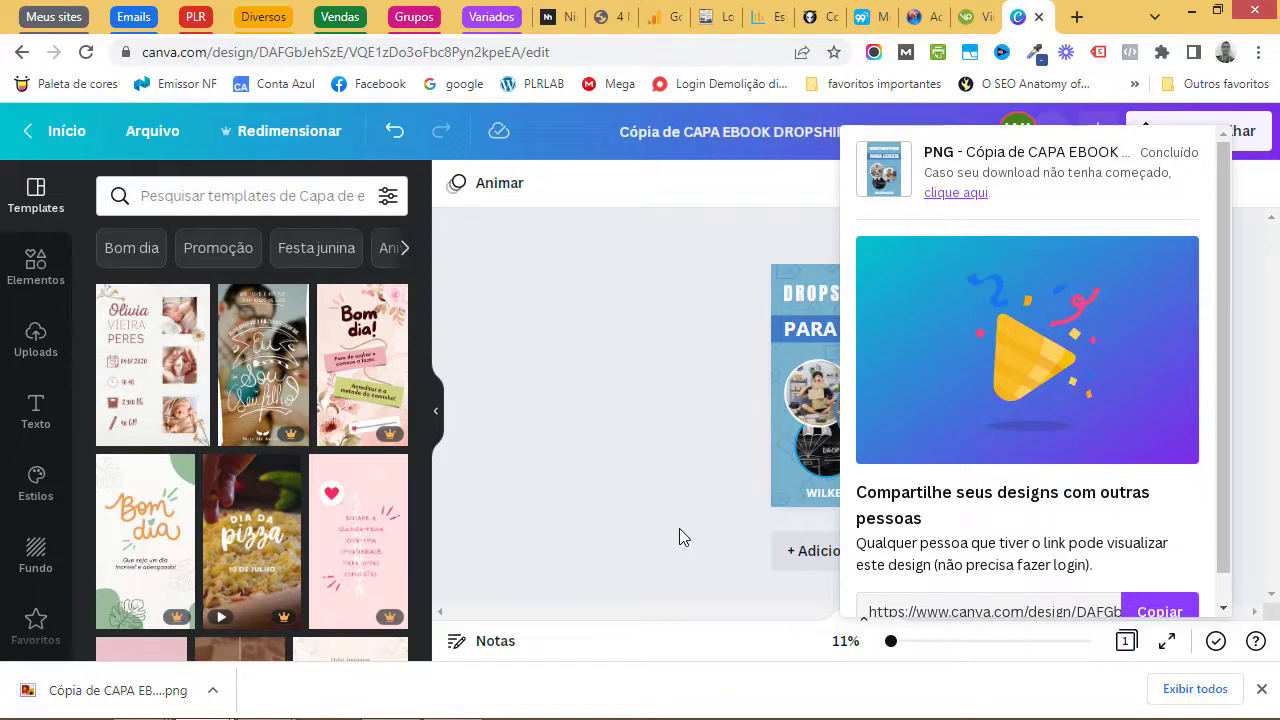
click(213, 690)
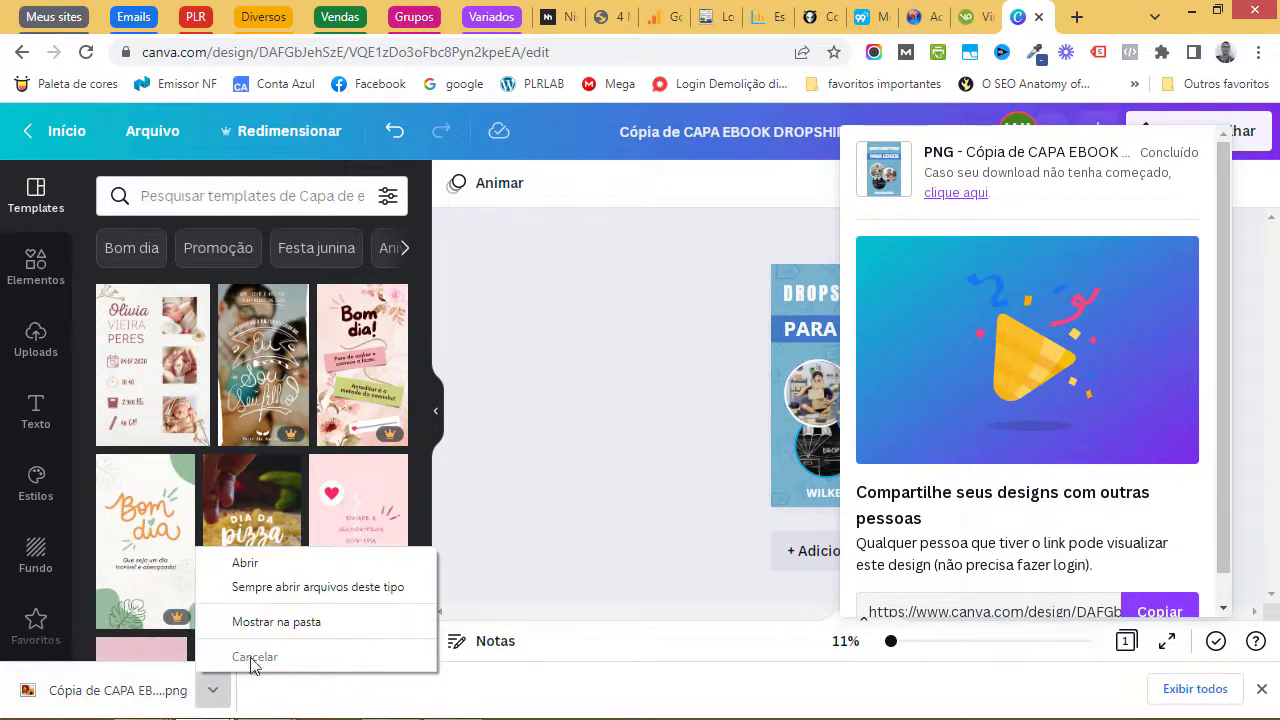
- Move the downloaded cover PNG from Downloads to the desktop, below the Dropshipping folder
click(289, 623)
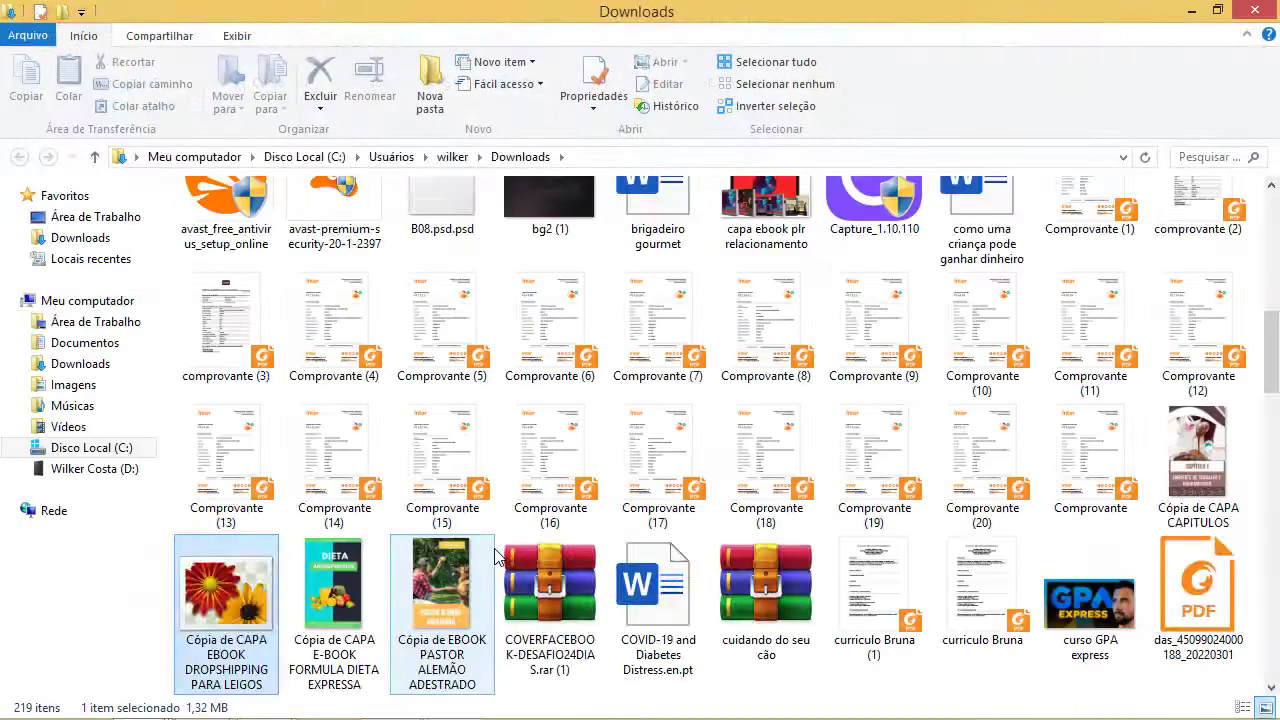
key(ctrl+x)
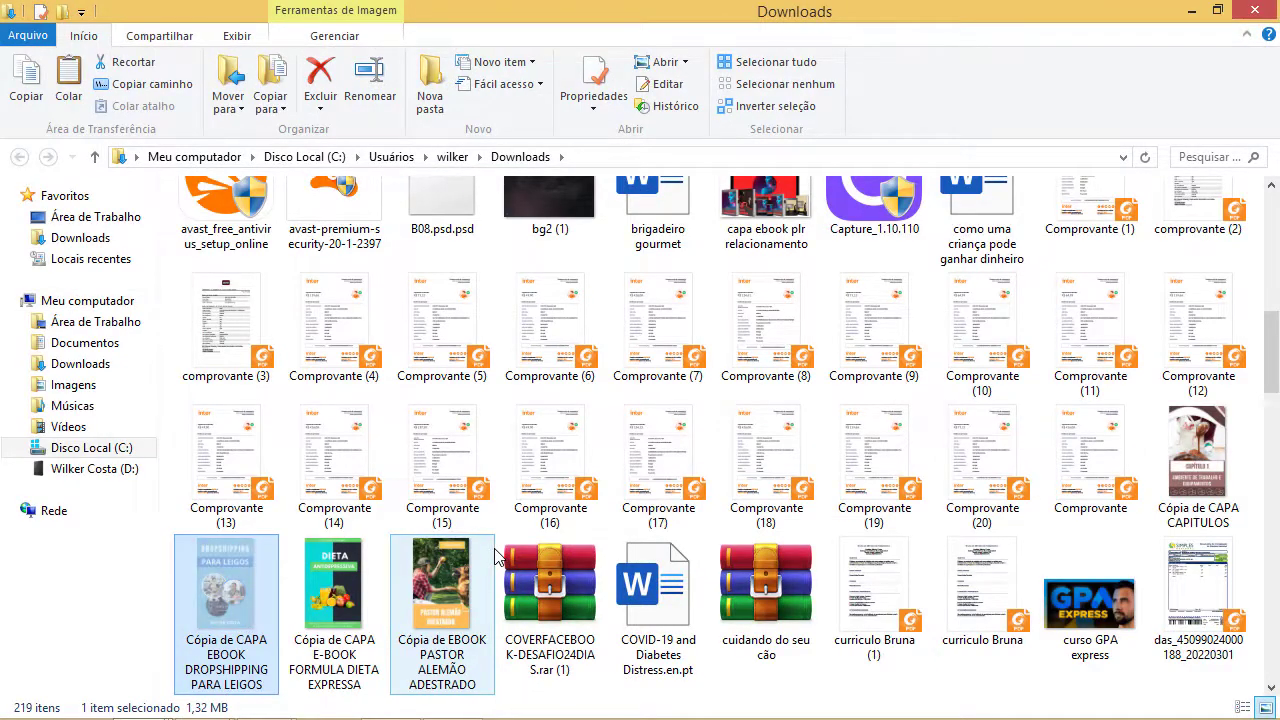
key(super+d)
key(ctrl+v)
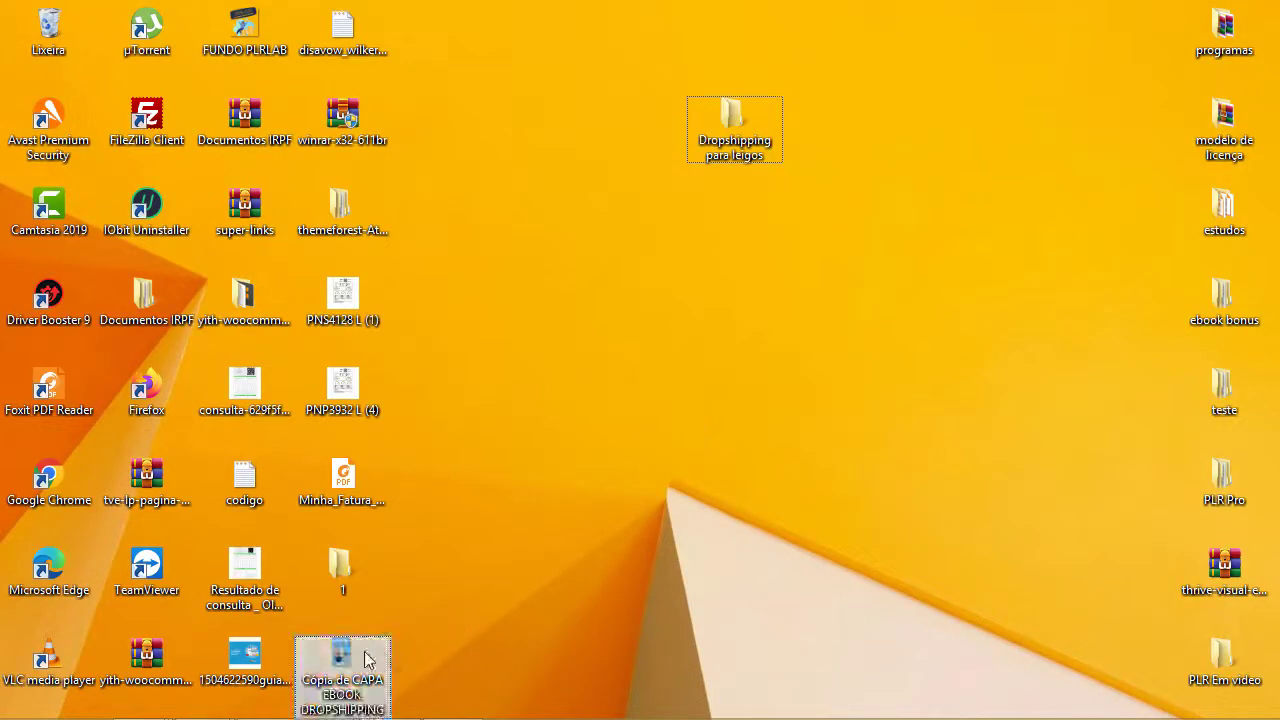
drag(368, 660, 752, 270)
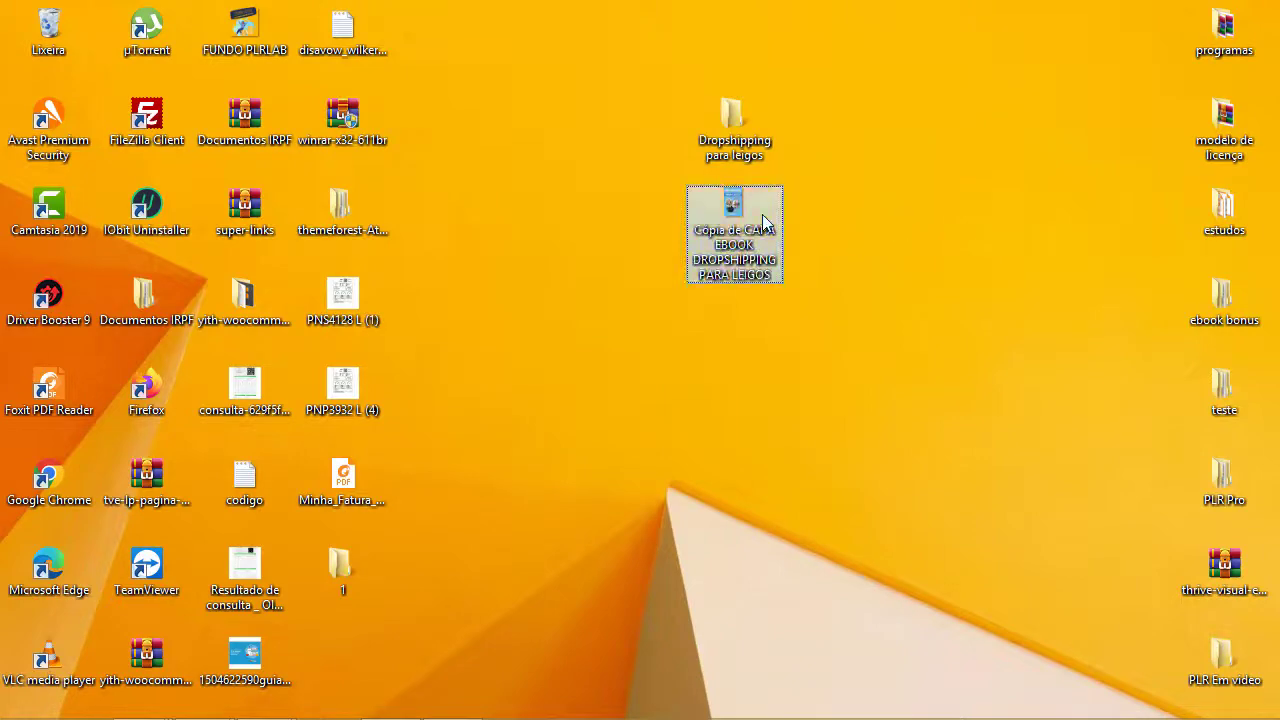
- Preview the cover image on the desktop to check it, then close the preview
double_click(760, 222)
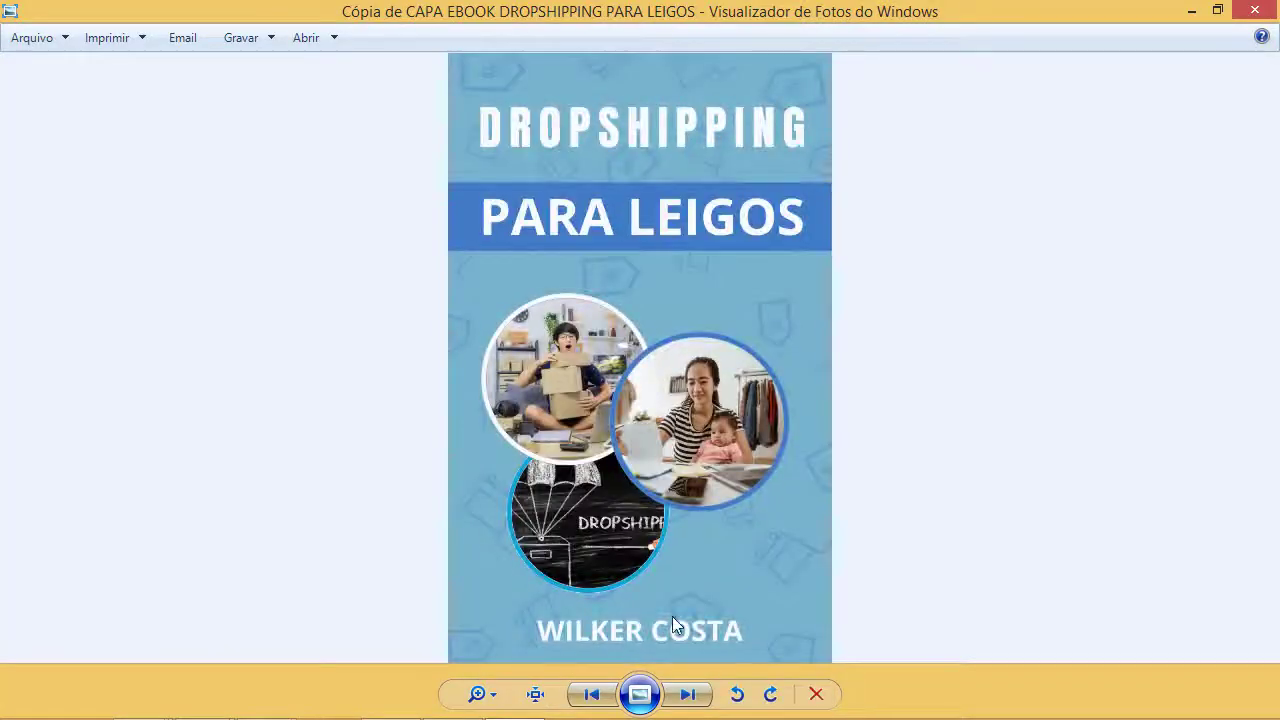
click(1254, 11)
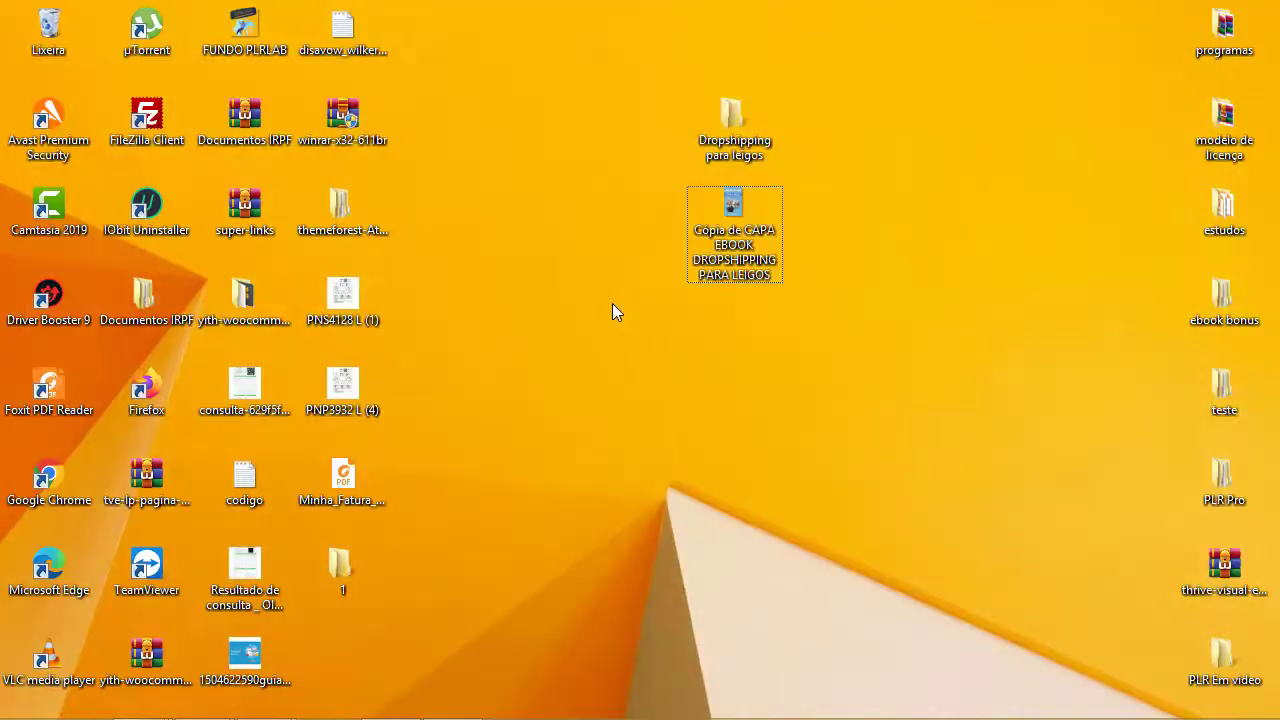
key(alt+Tab)
key(Tab)
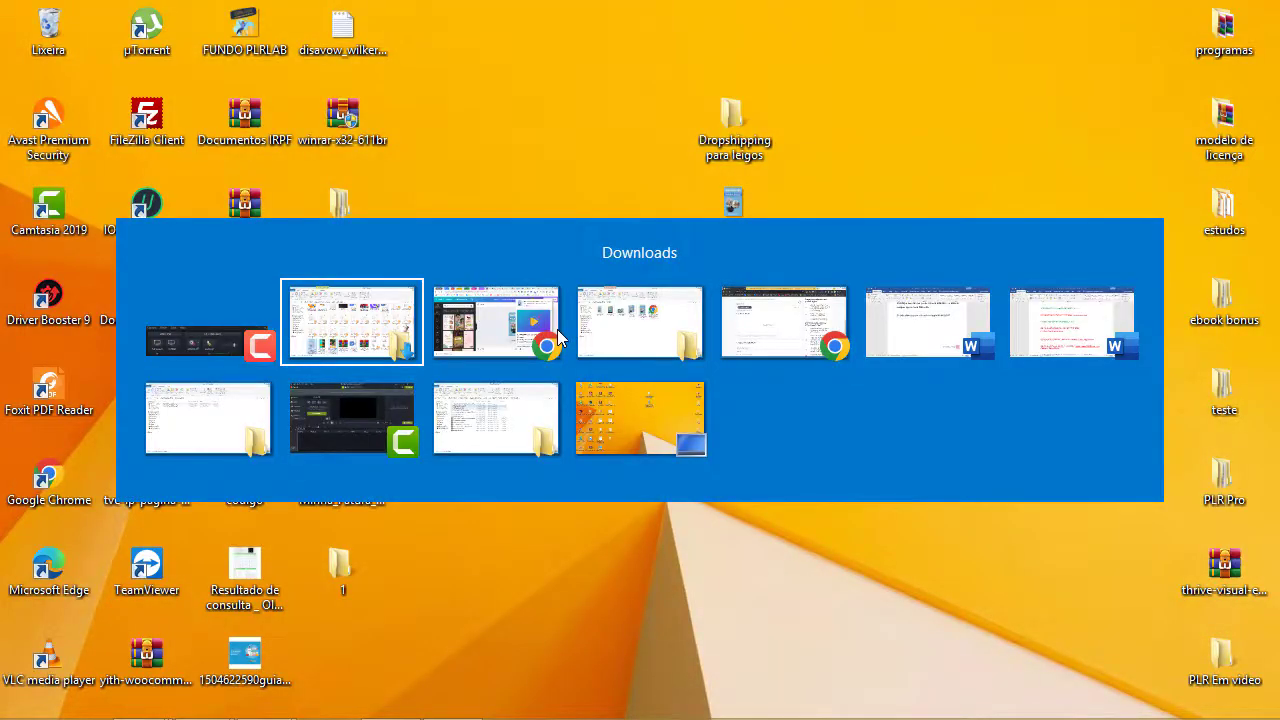
- In Chrome, go to diybookcovers.com/3Dmockups
key(Tab)
key(Tab)
key(Tab)
key(Tab)
key(Tab)
key(Tab)
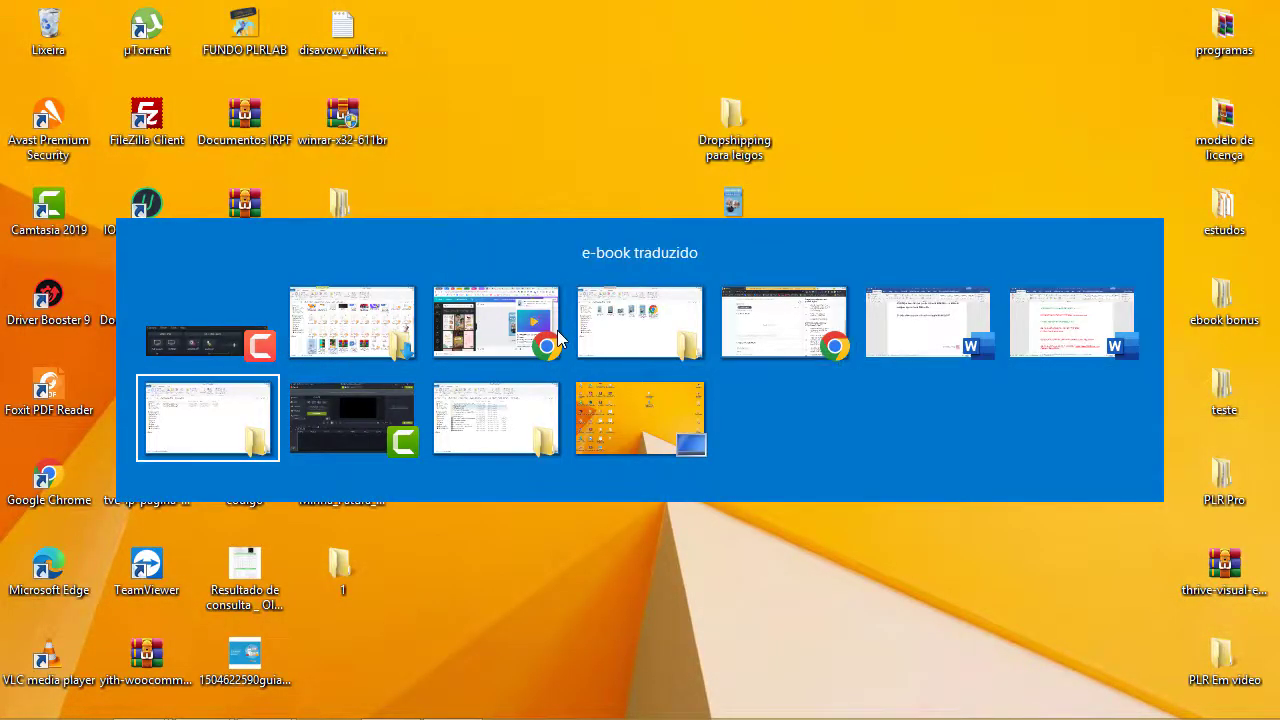
key(Tab)
key(Tab)
key(Tab)
key(Tab)
key(Tab)
key(Tab)
key(Tab)
key(Tab)
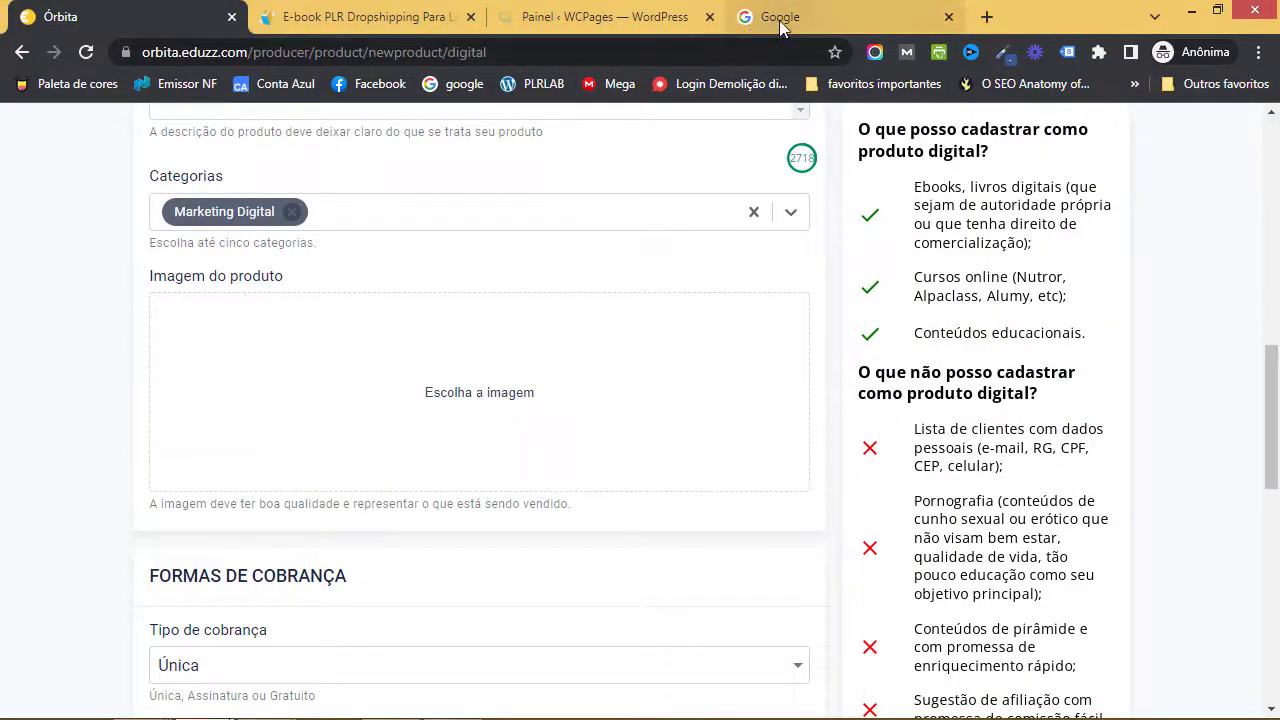
click(780, 20)
click(516, 52)
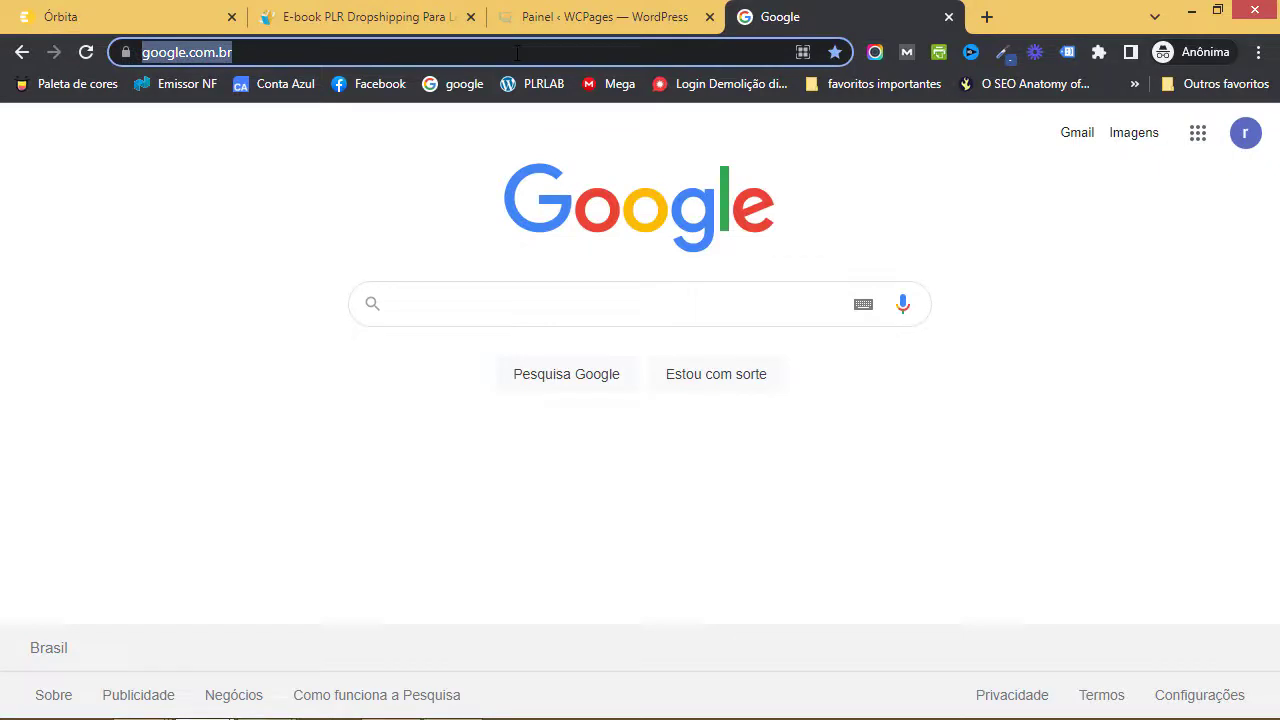
text(DIY)
key(Right)
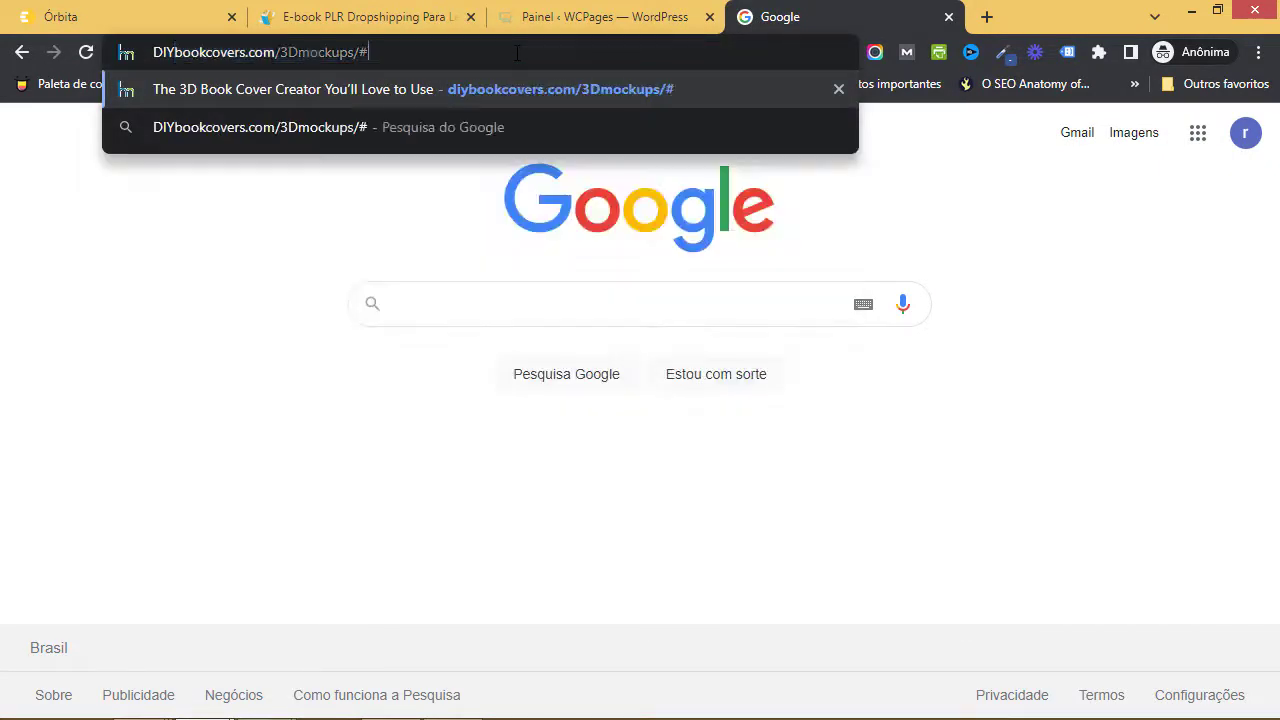
key(BackSpace)
key(BackSpace)
key(BackSpace)
key(BackSpace)
key(BackSpace)
key(BackSpace)
key(BackSpace)
key(BackSpace)
key(BackSpace)
key(BackSpace)
key(BackSpace)
key(BackSpace)
key(BackSpace)
key(BackSpace)
key(BackSpace)
key(BackSpace)
key(BackSpace)
key(BackSpace)
key(BackSpace)
key(BackSpace)
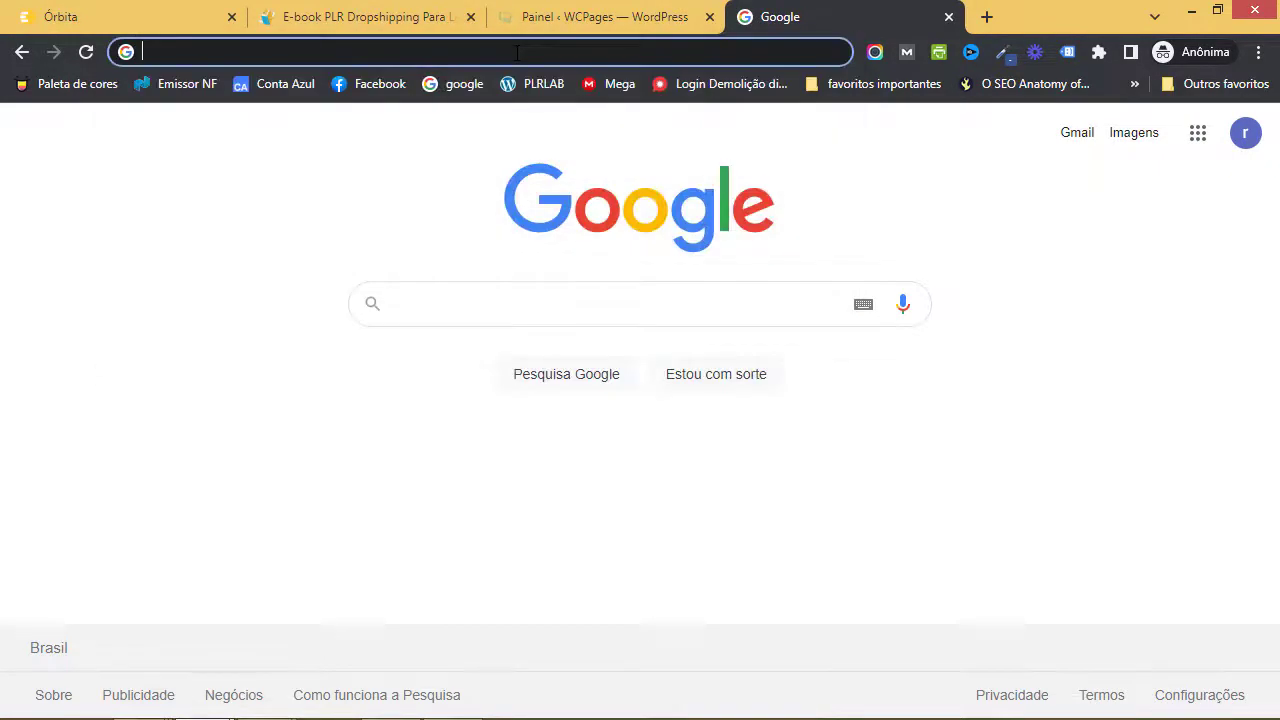
text(diy)
key(Right)
key(BackSpace)
key(BackSpace)
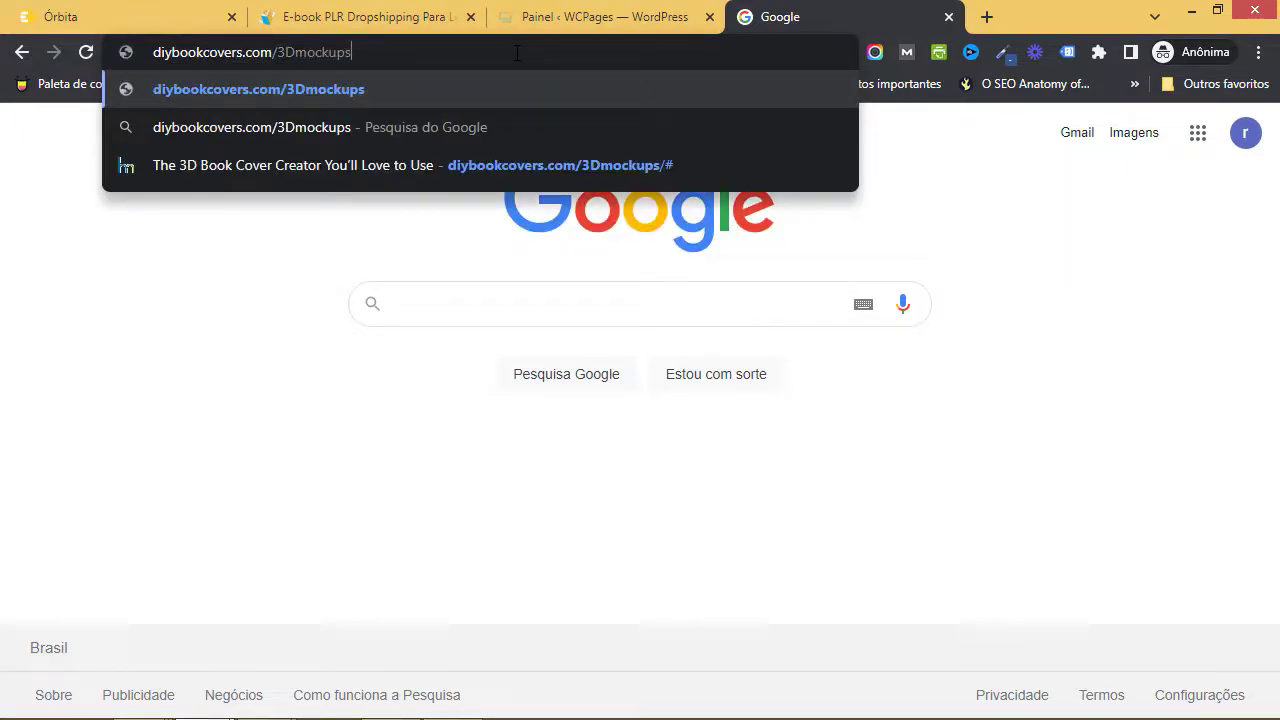
key(Return)
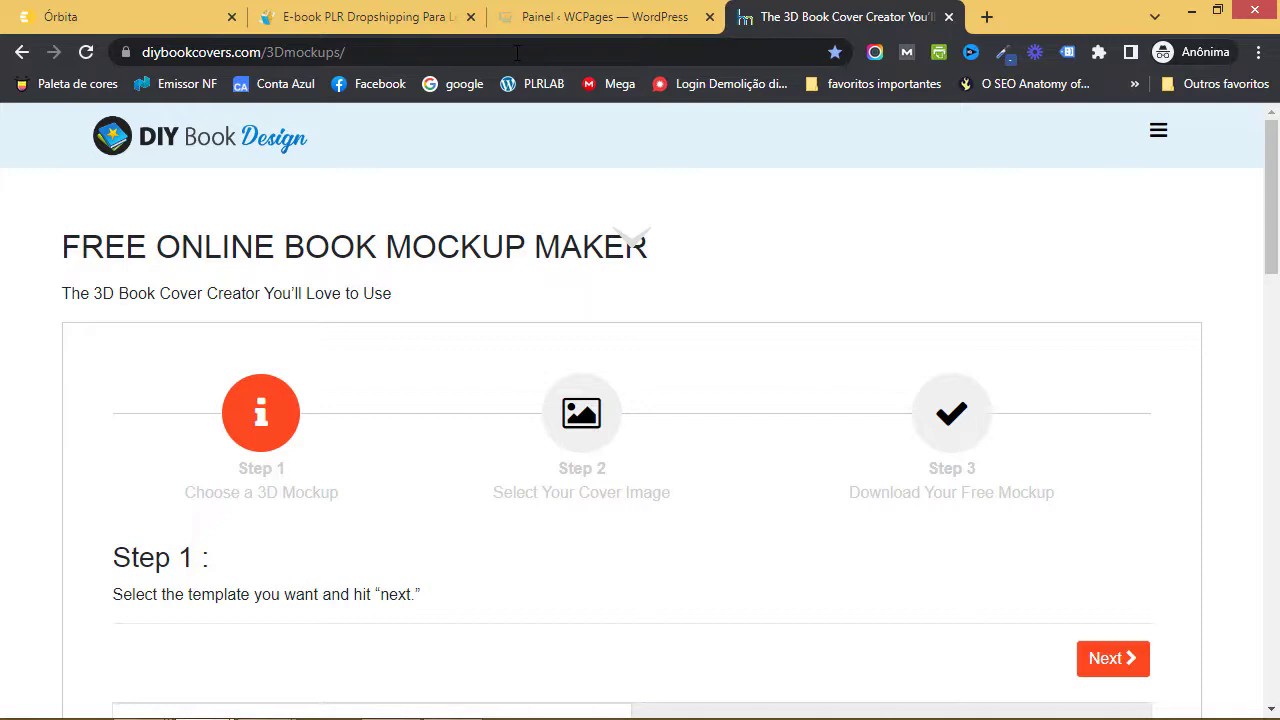
- Select the hardcover book mockup template in the 3D Mockups maker
scroll(600, 244, down, 6)
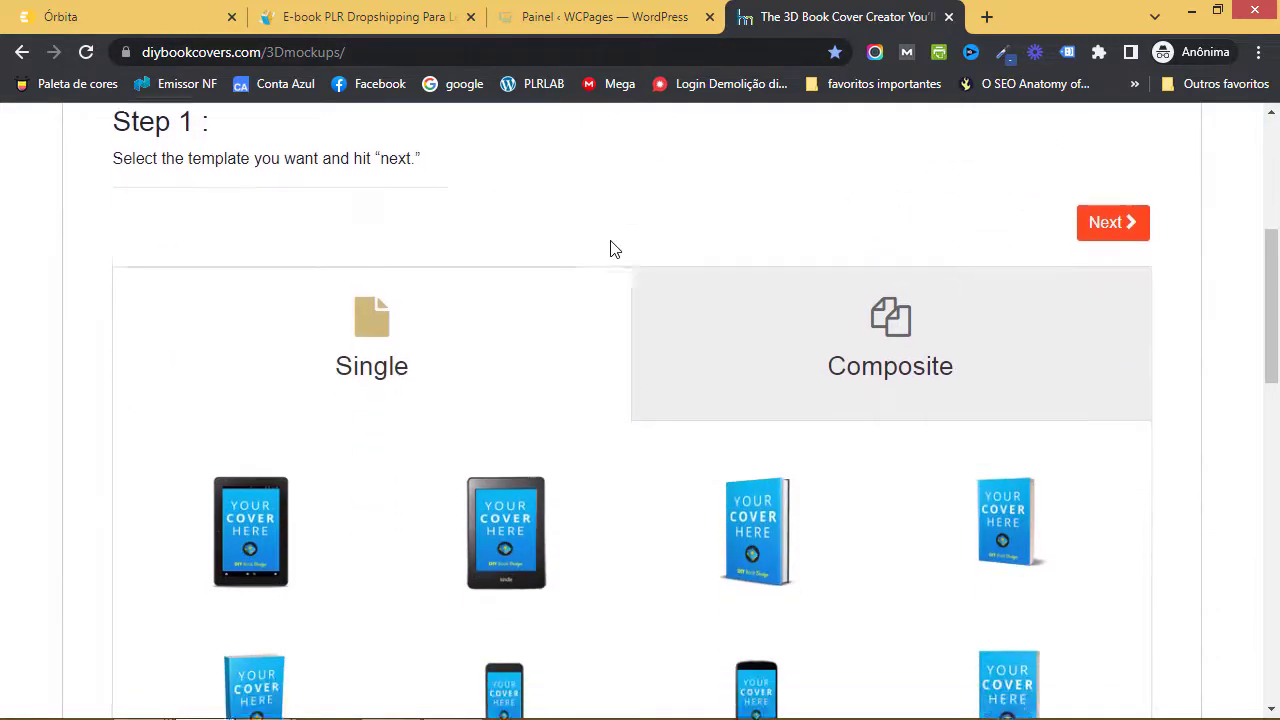
click(743, 335)
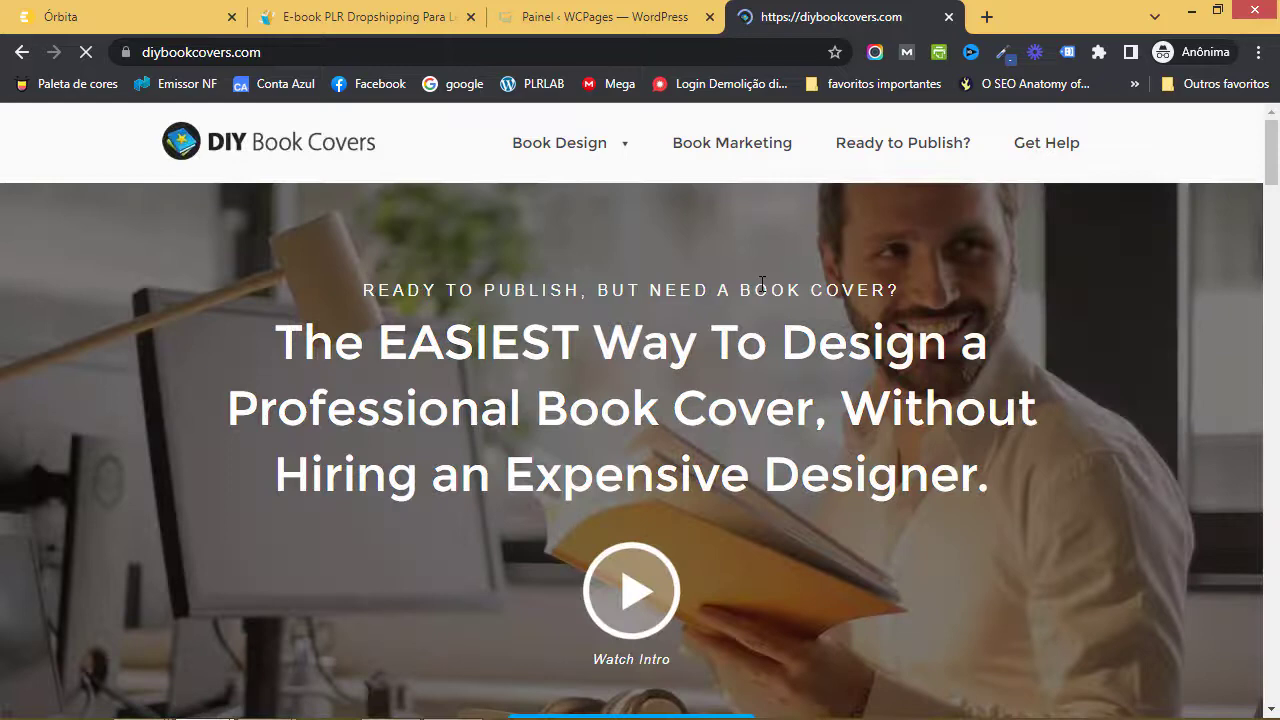
mouse_move(551, 140)
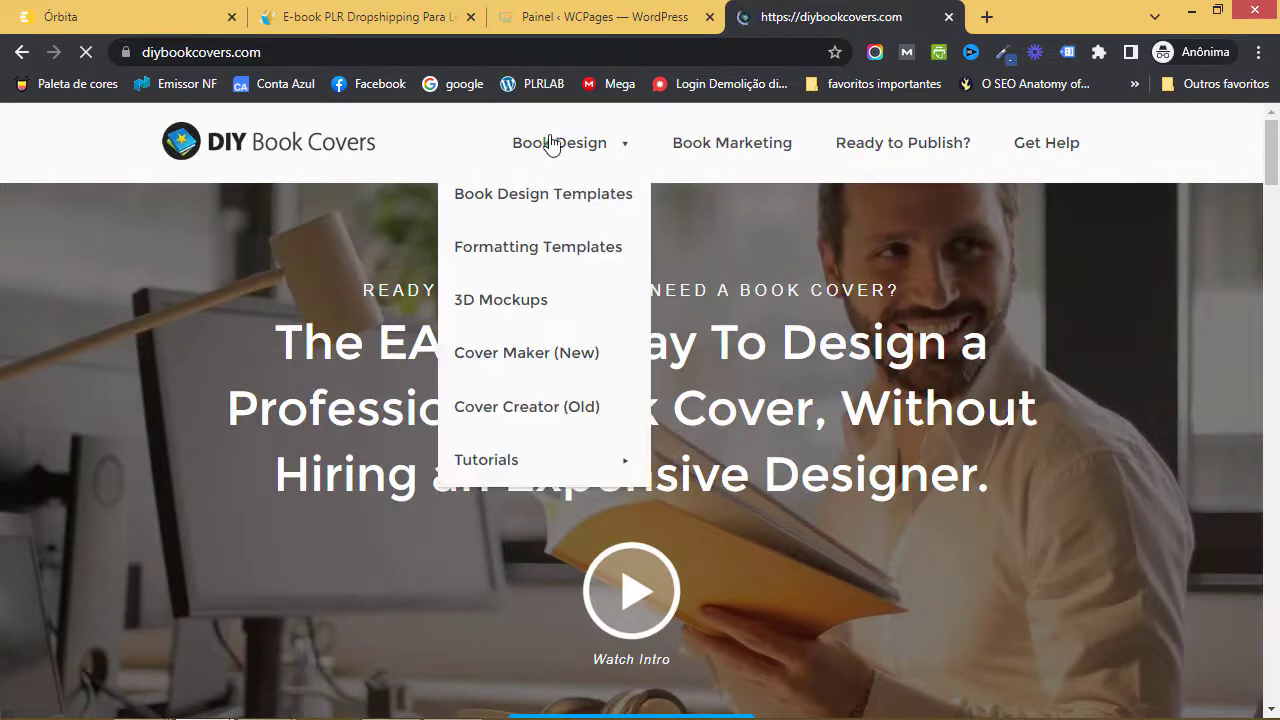
click(520, 310)
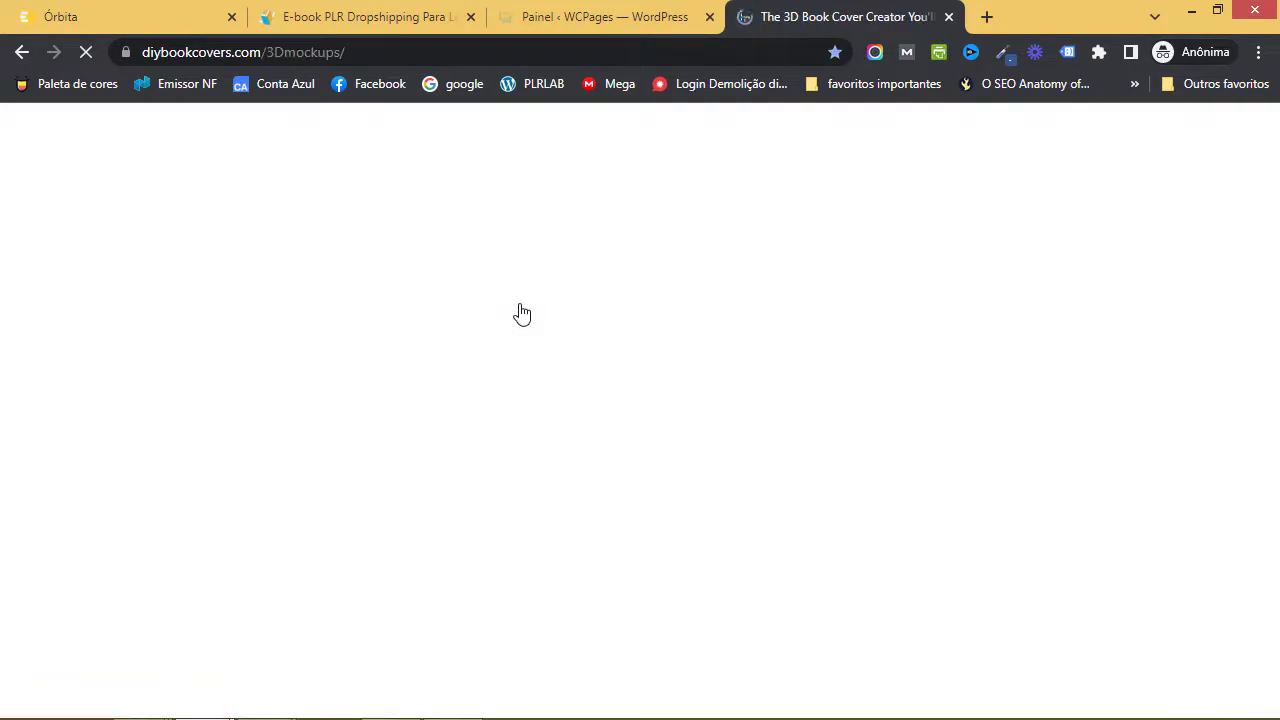
scroll(520, 310, down, 6)
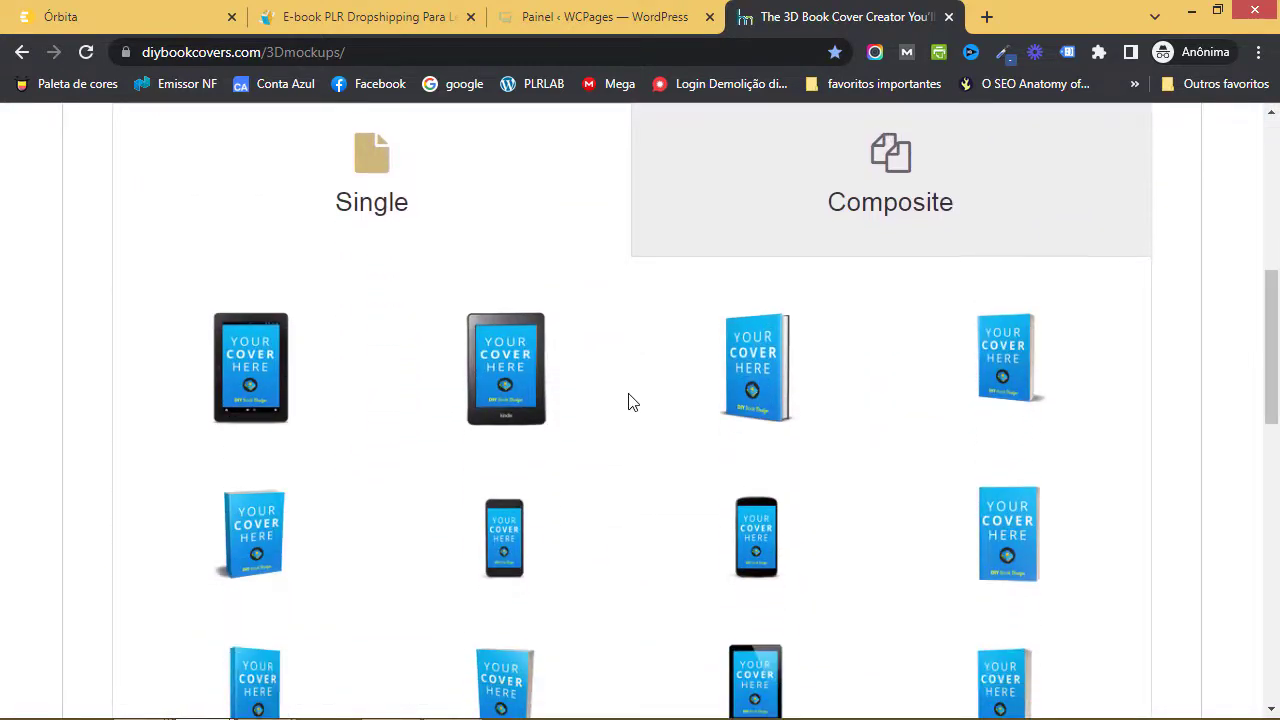
click(778, 368)
scroll(777, 366, up, 3)
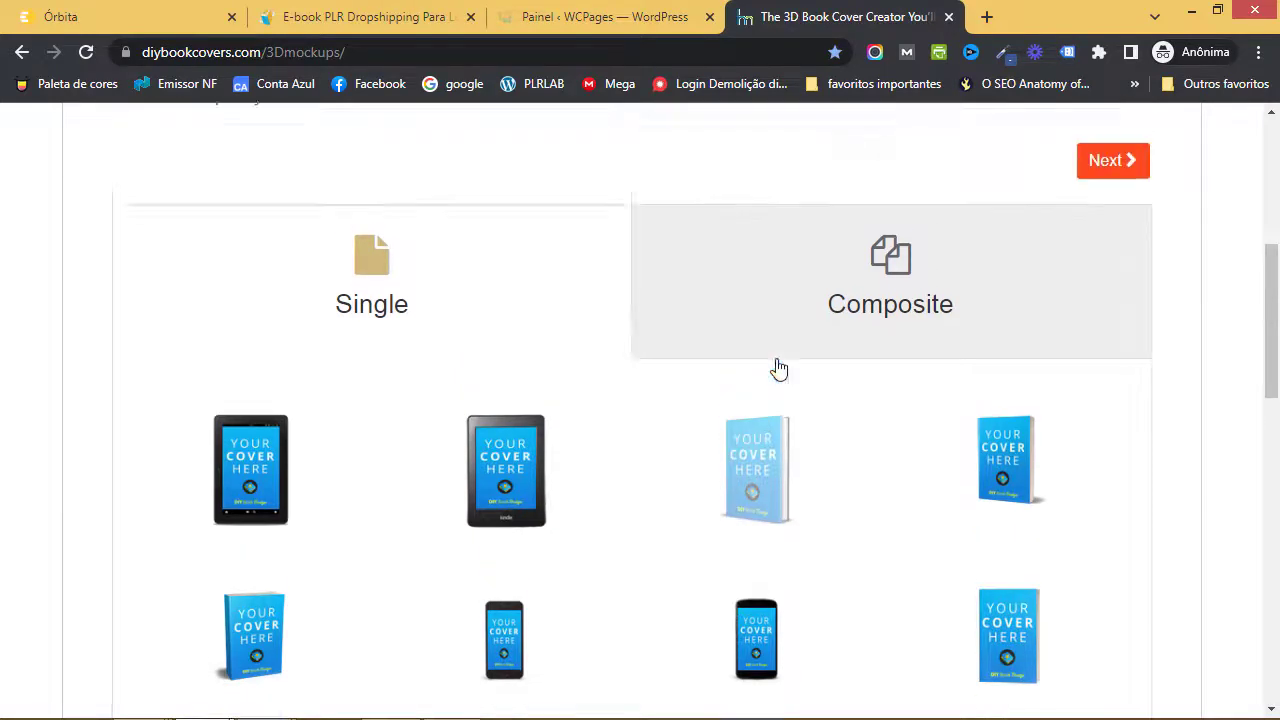
- Upload the Dropshipping Para Leigos cover PNG from the desktop to the mockup maker
click(1108, 362)
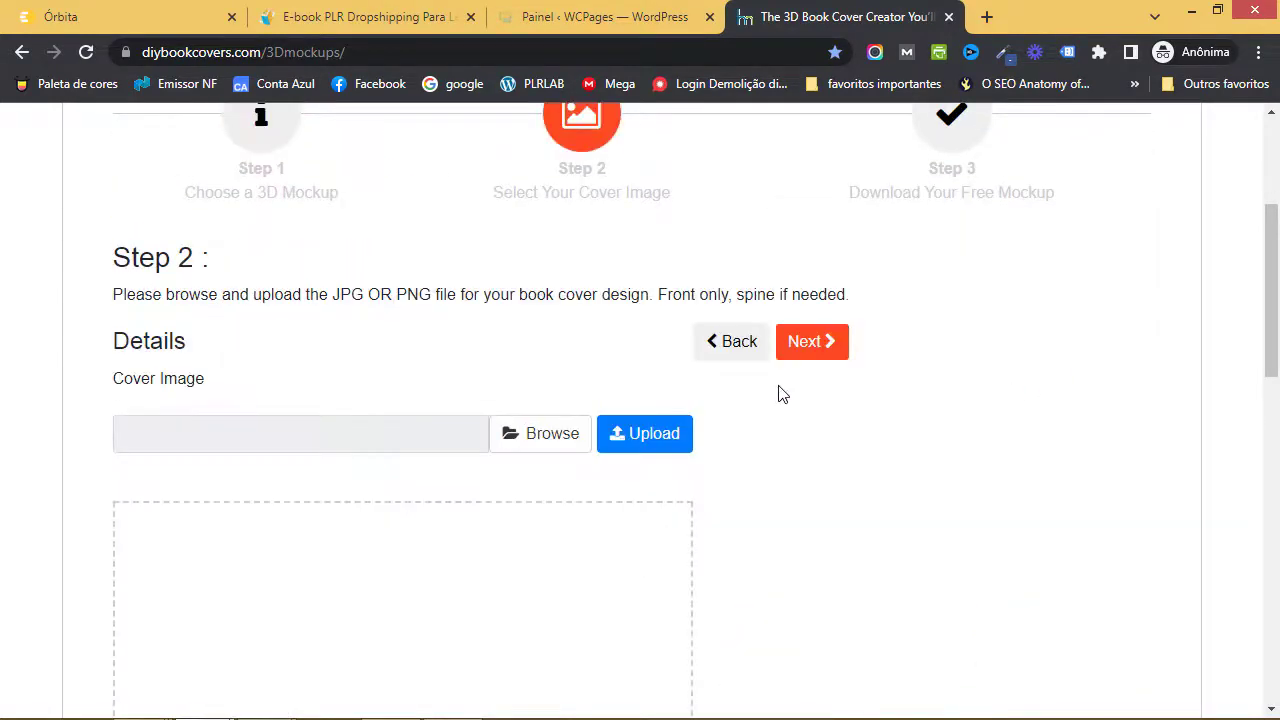
scroll(782, 393, down, 1)
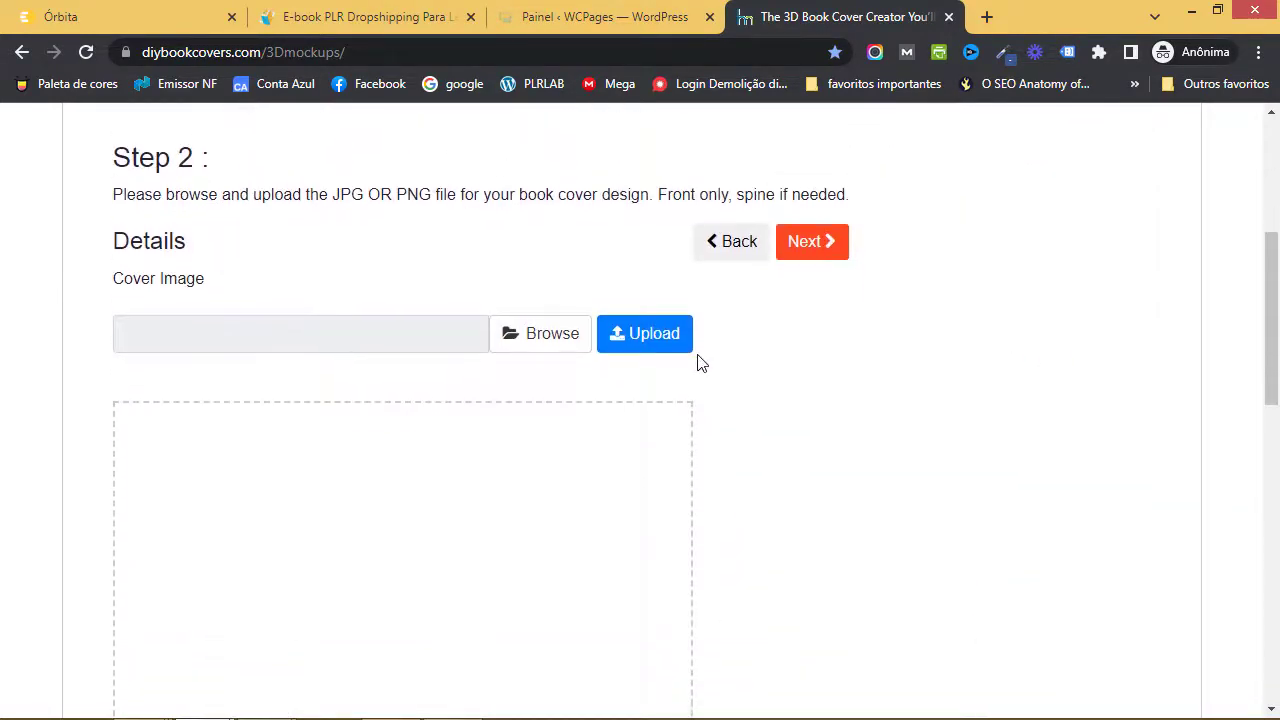
click(538, 338)
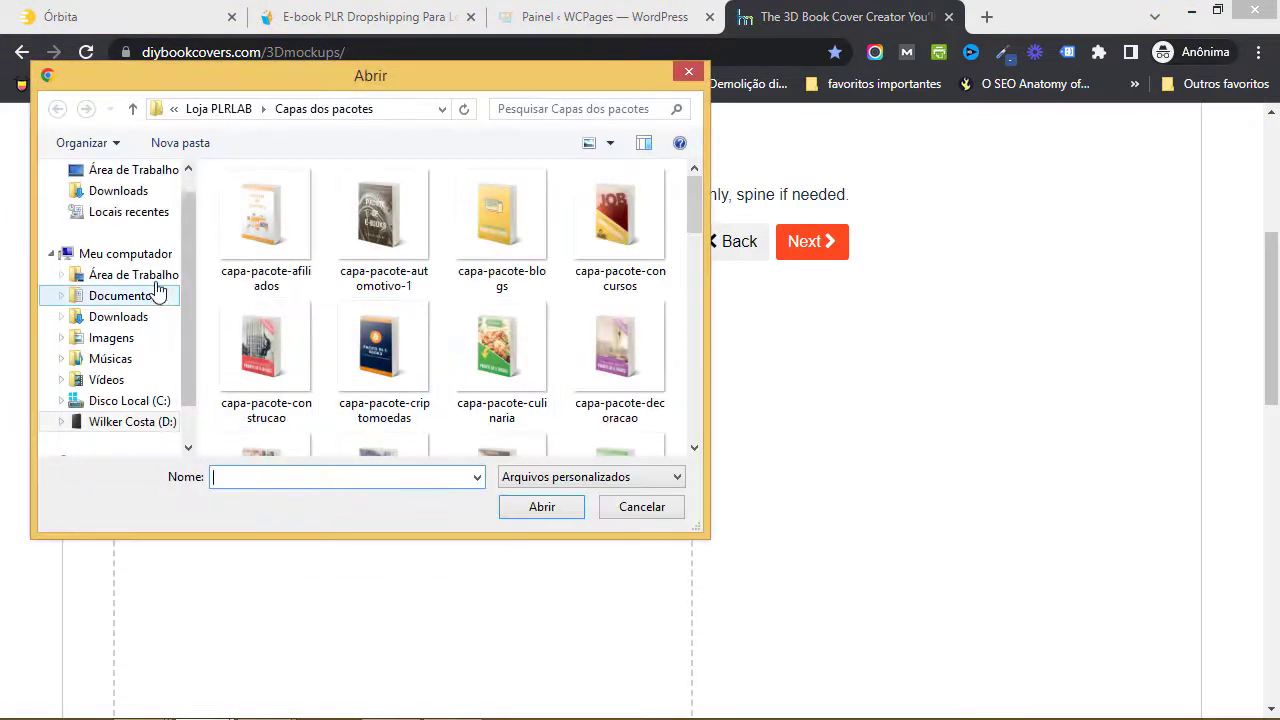
click(130, 275)
drag(697, 312, 549, 420)
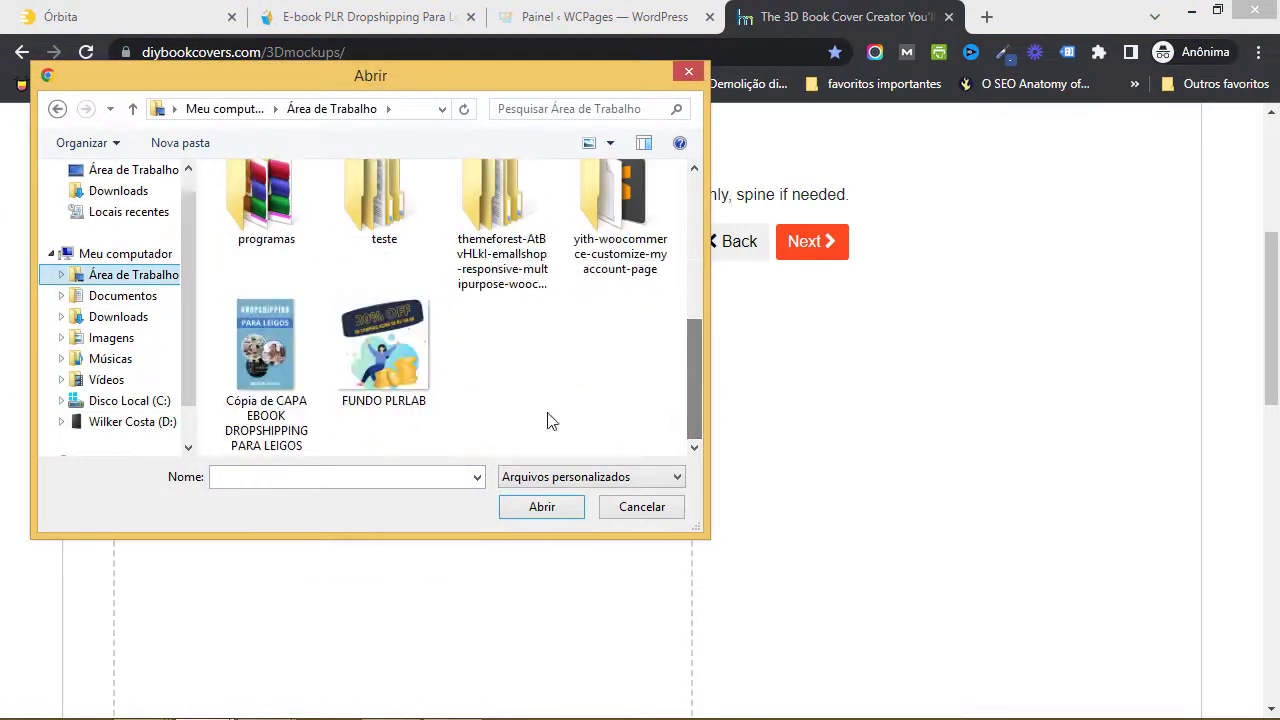
click(266, 345)
click(541, 507)
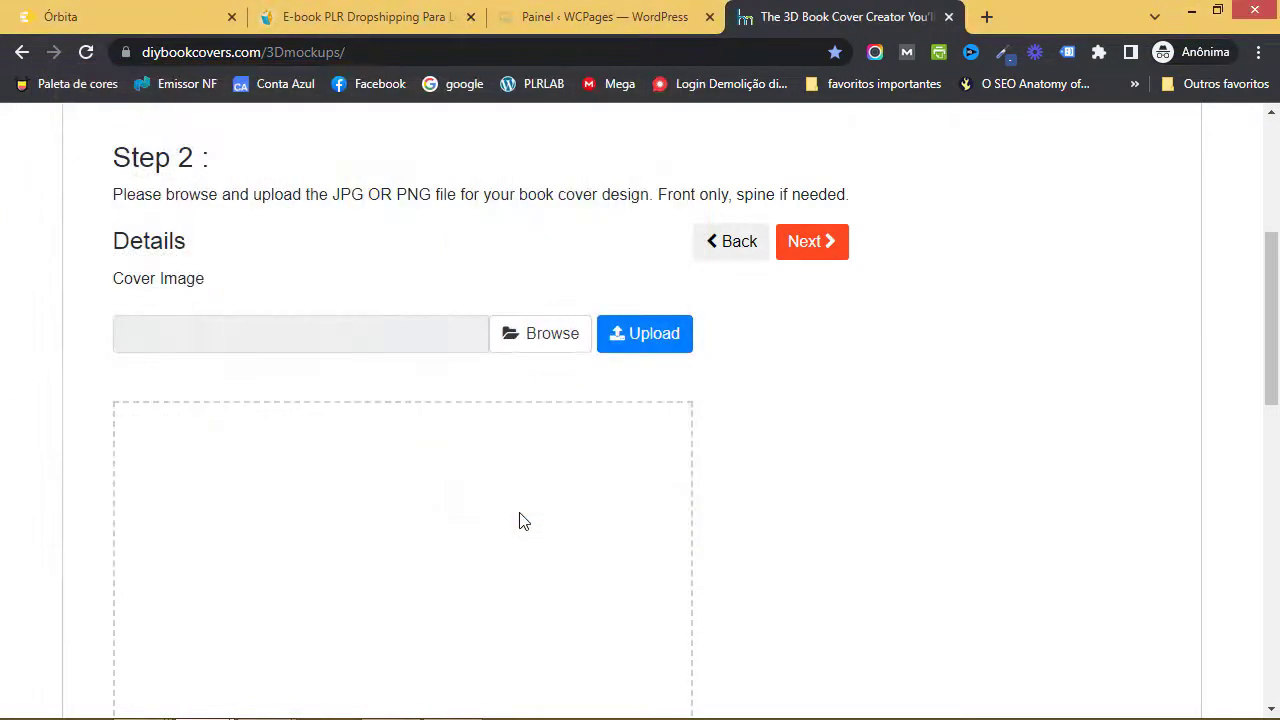
click(654, 334)
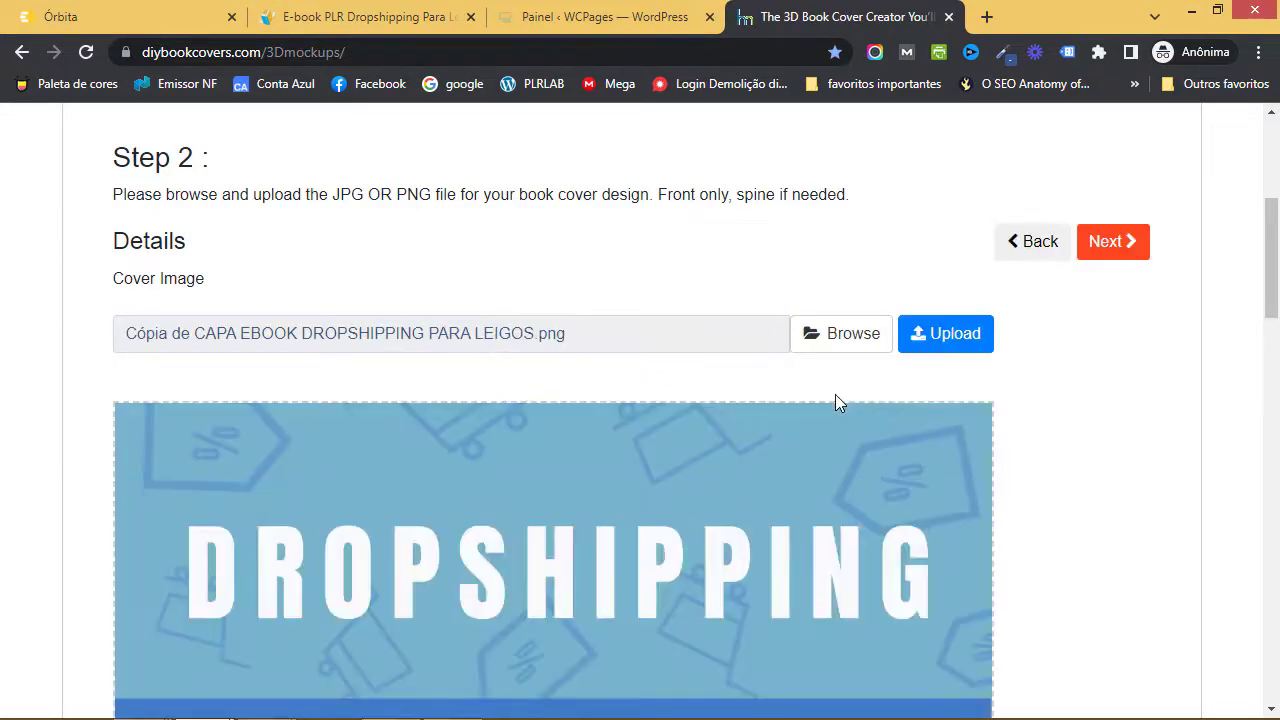
- Advance to Step 3 and download the 3D hardcover mockup as a PNG
scroll(835, 398, down, 10)
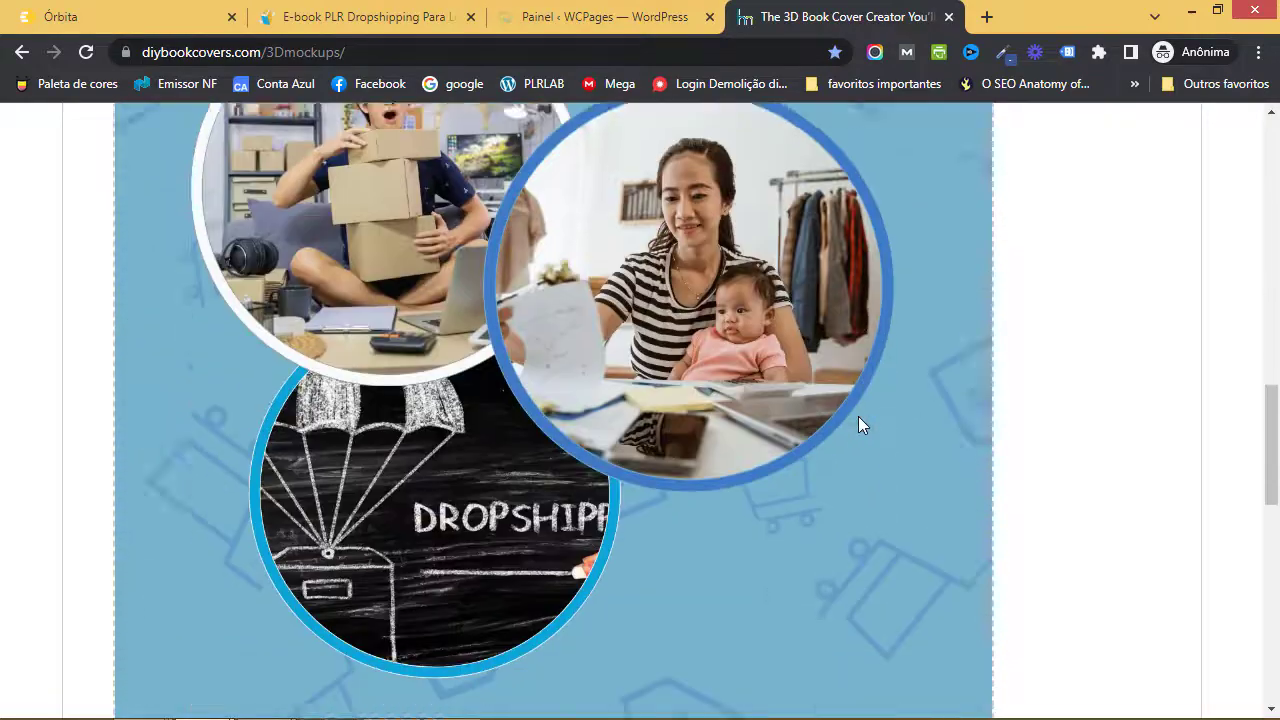
scroll(859, 424, down, 1)
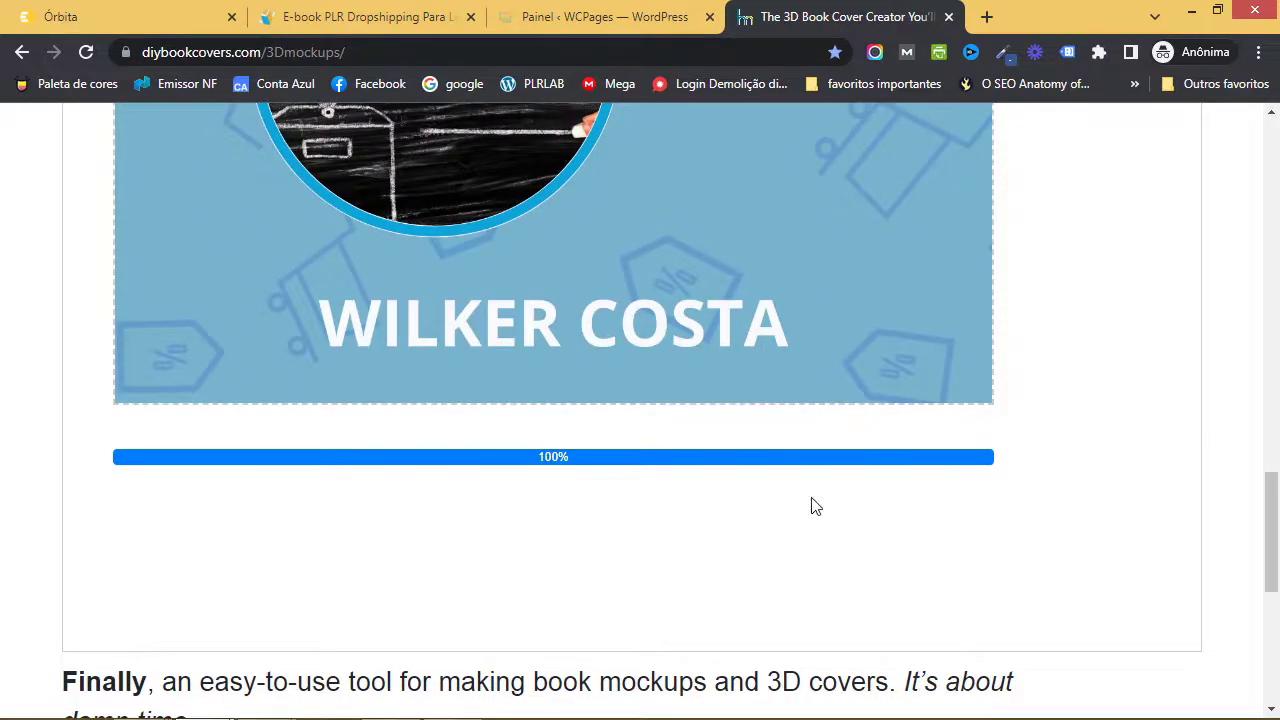
scroll(814, 506, up, 8)
scroll(900, 500, up, 5)
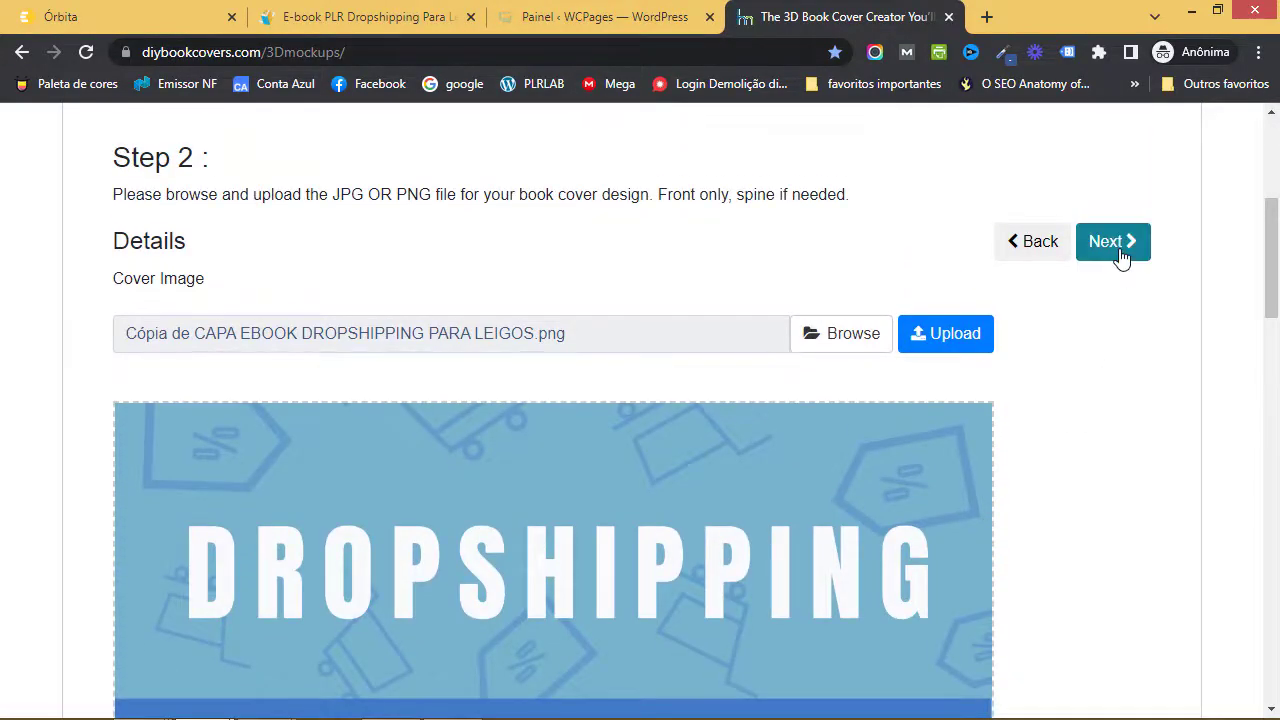
click(1120, 255)
scroll(700, 395, down, 12)
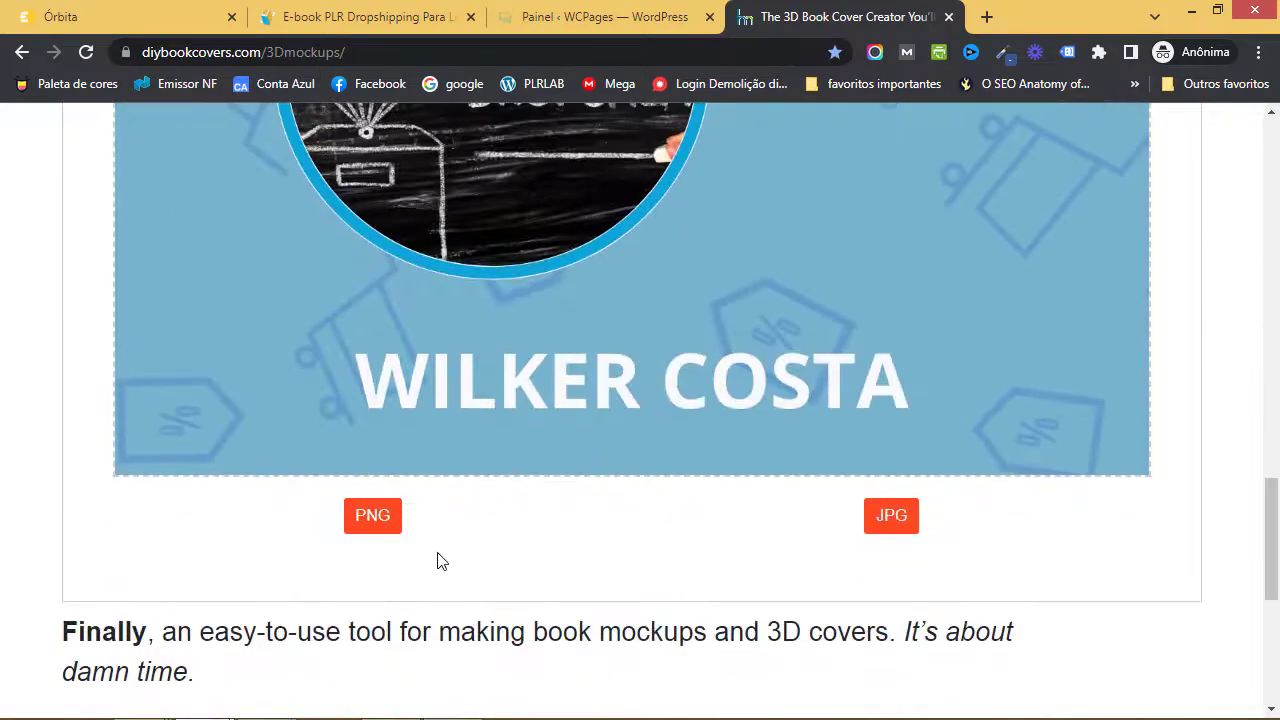
click(380, 518)
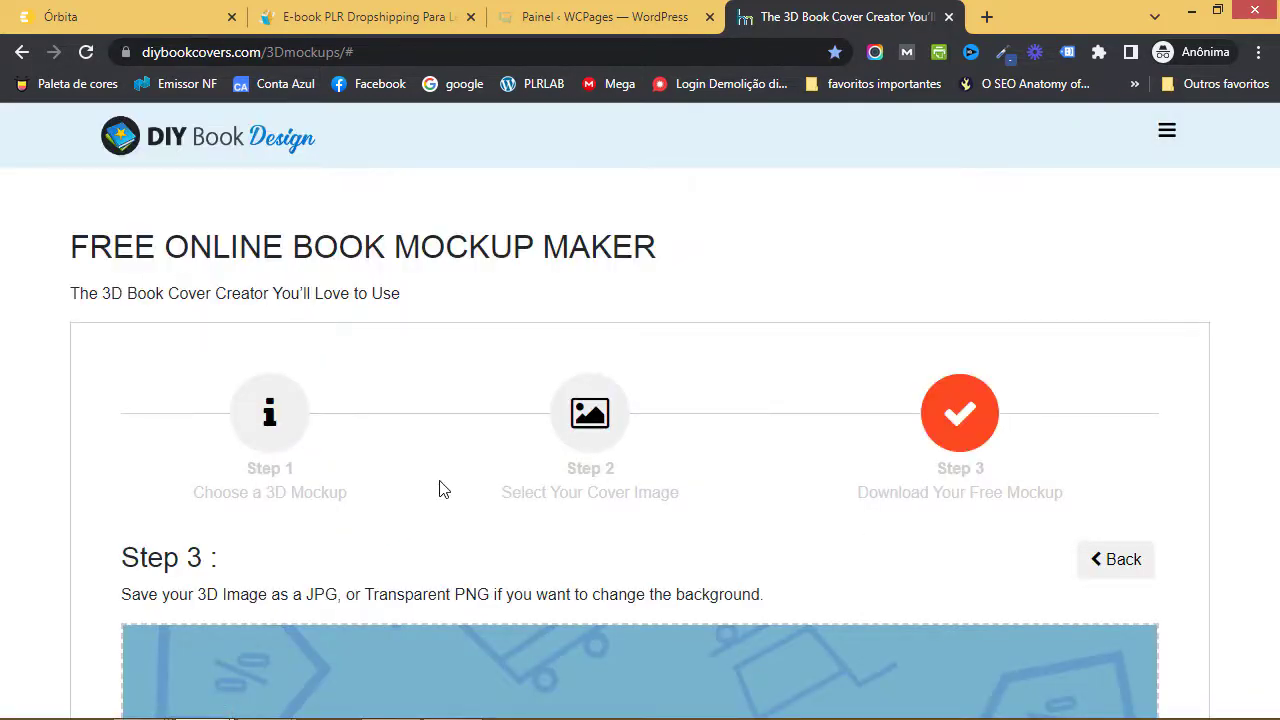
scroll(345, 480, down, 3)
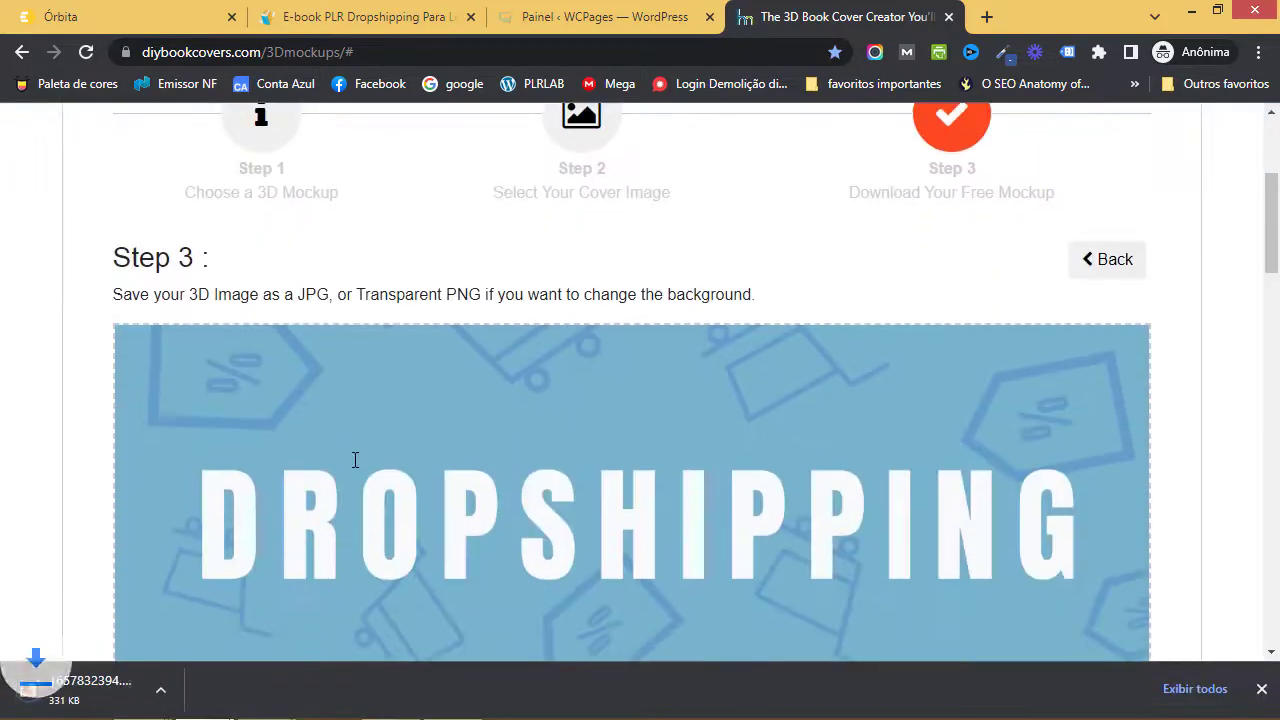
click(213, 690)
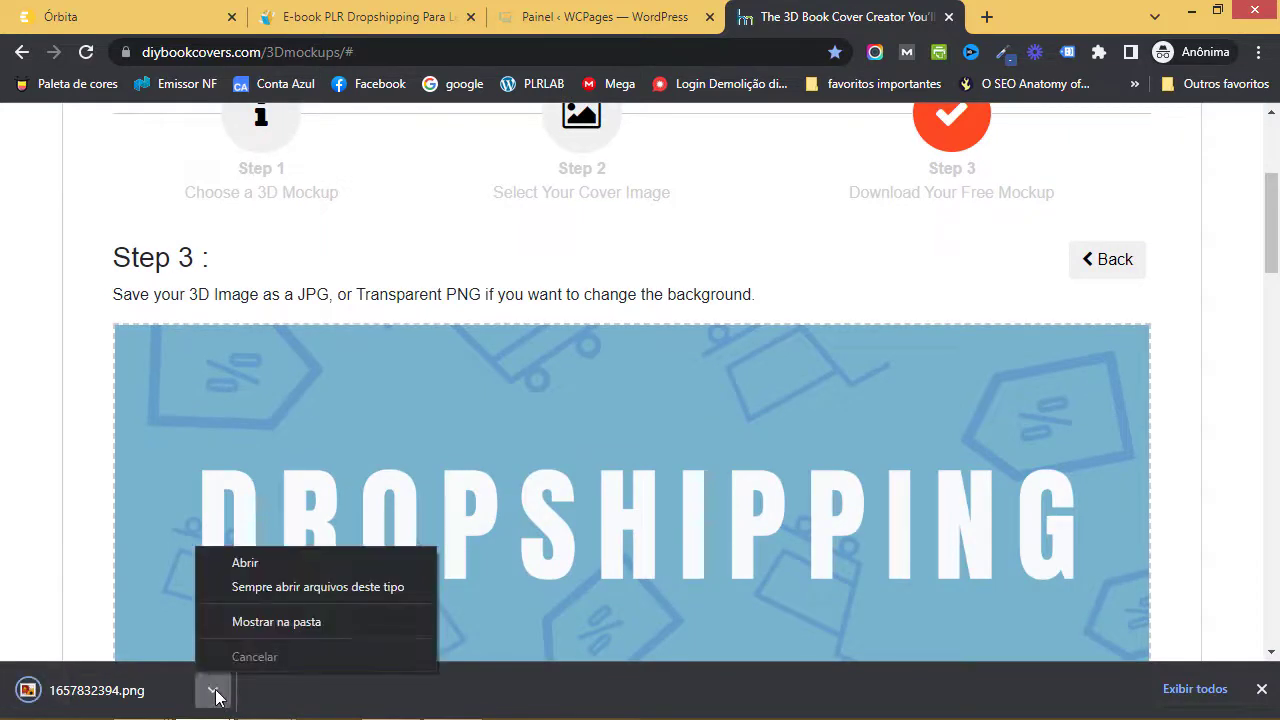
click(253, 629)
key(super+d)
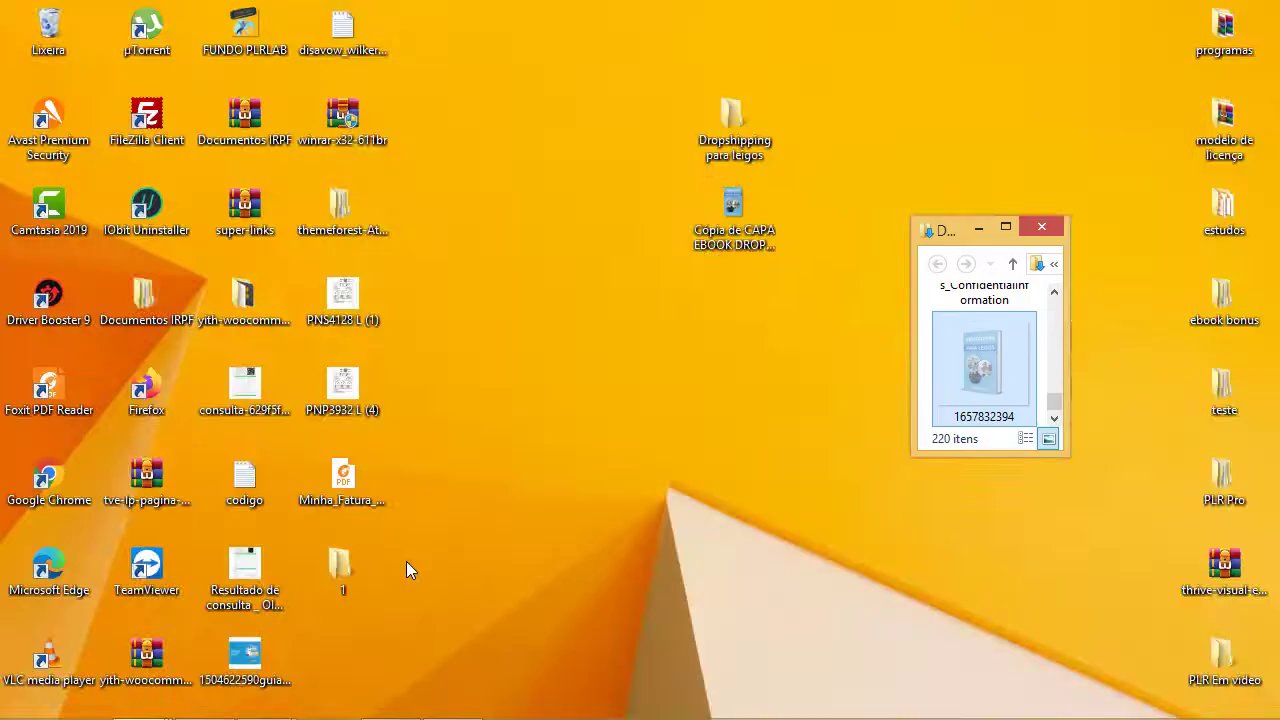
double_click(733, 385)
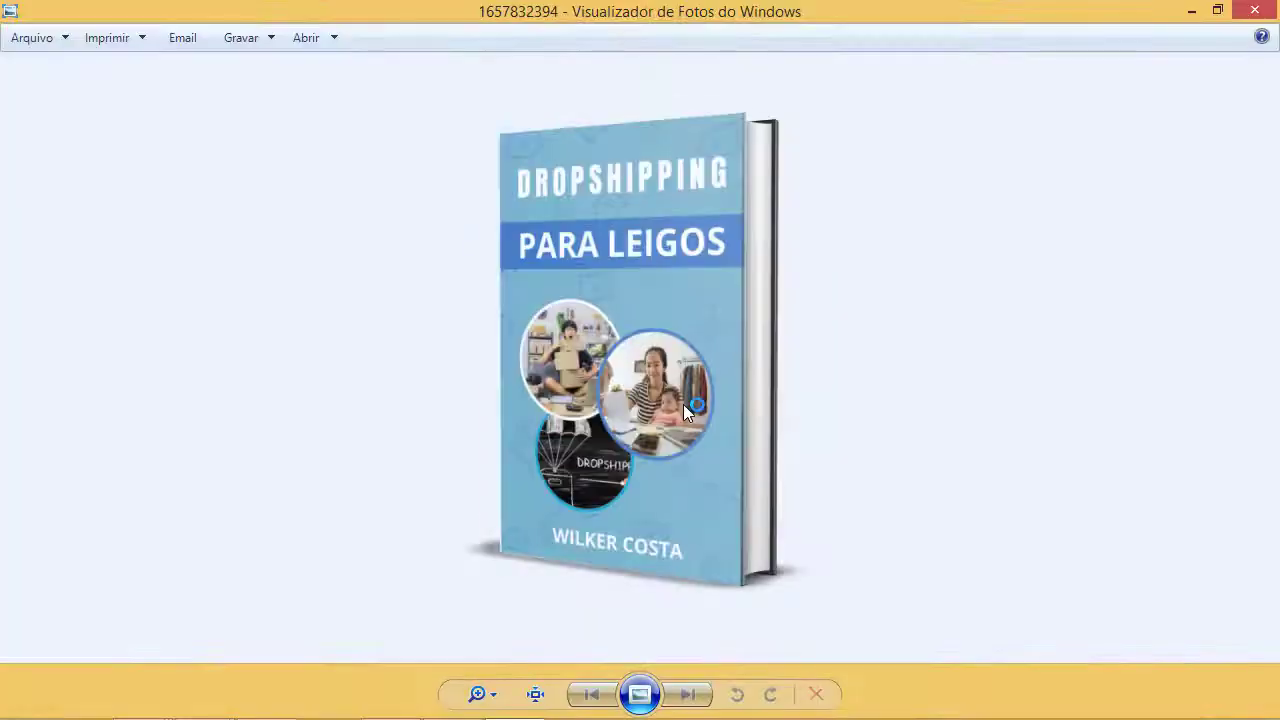
click(1266, 8)
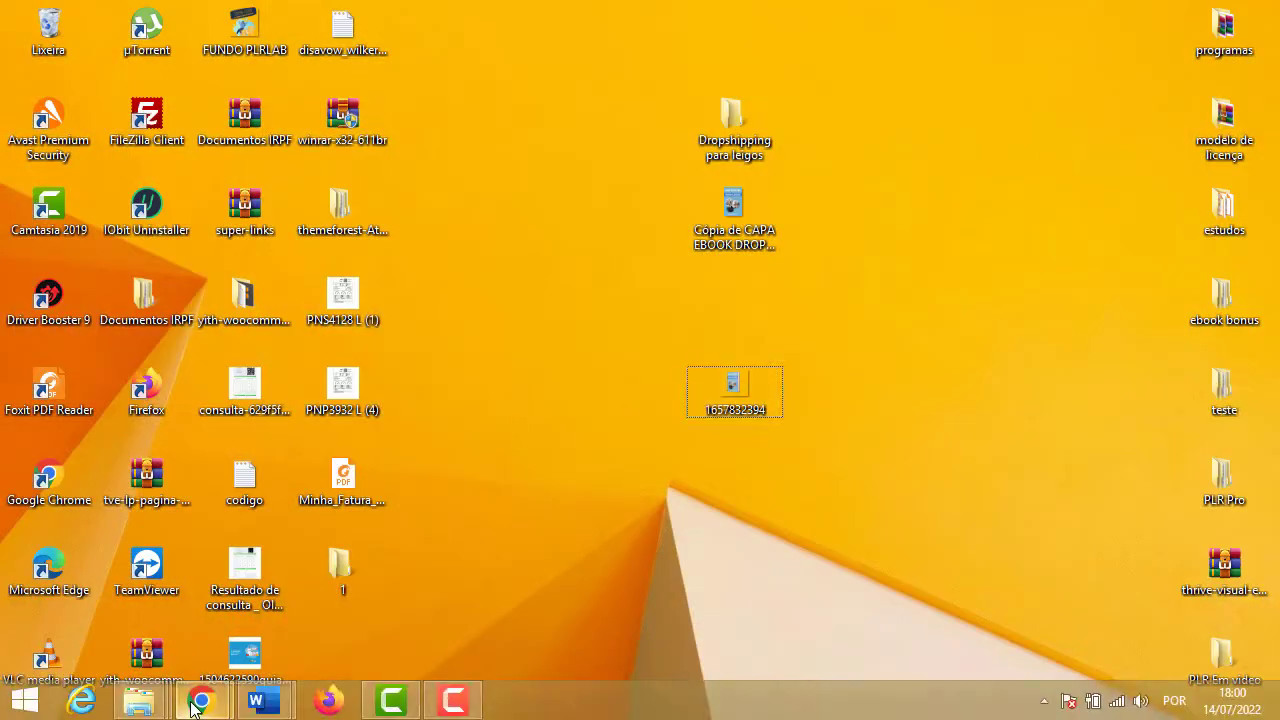
mouse_move(201, 700)
click(385, 623)
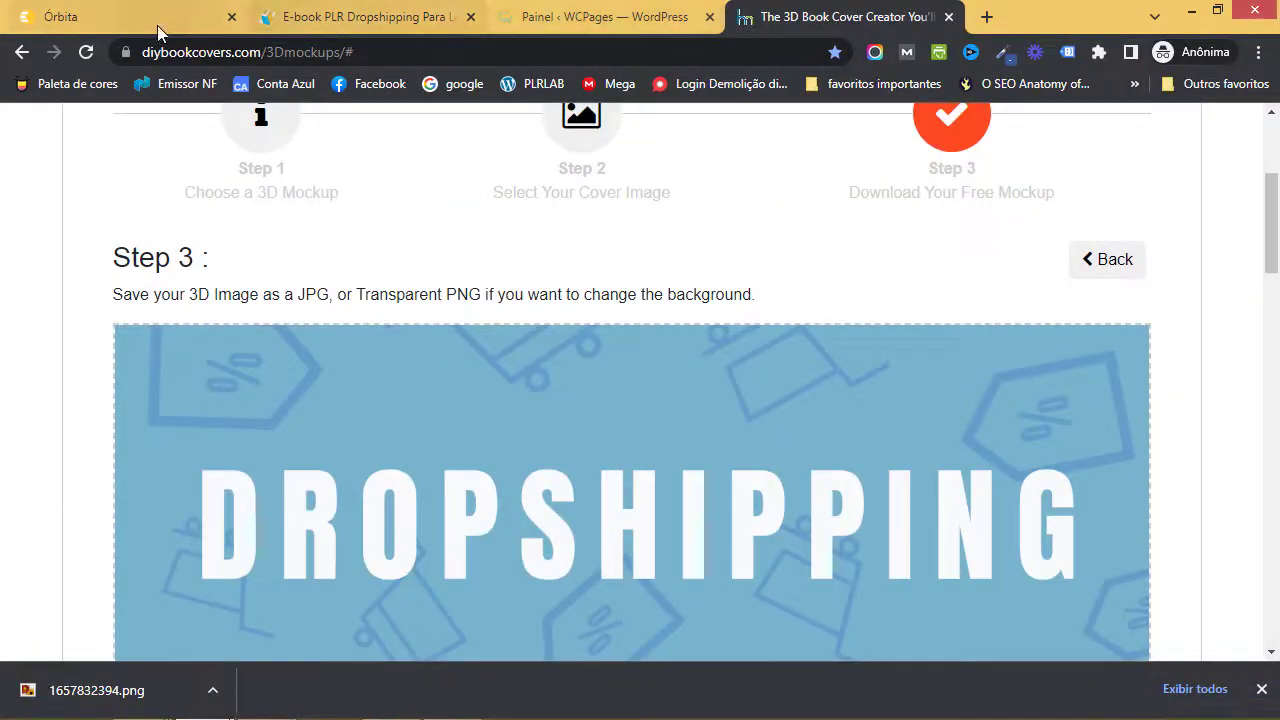
click(150, 18)
click(514, 406)
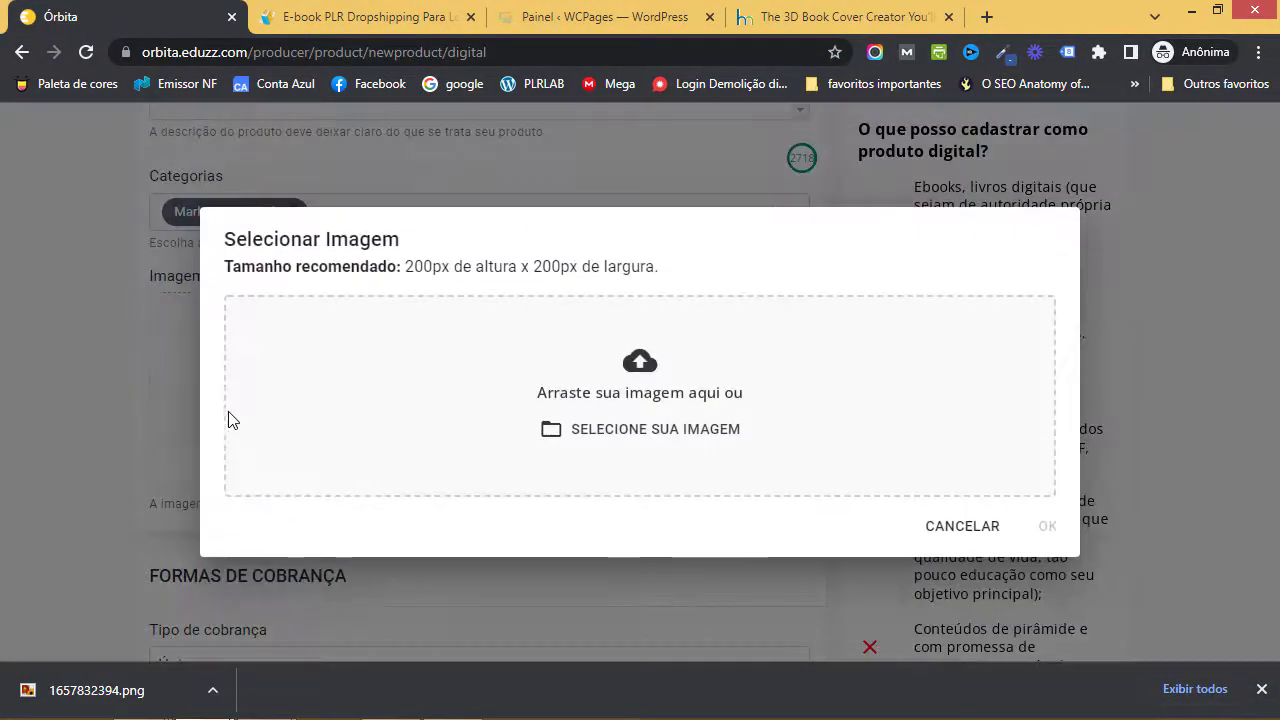
click(918, 530)
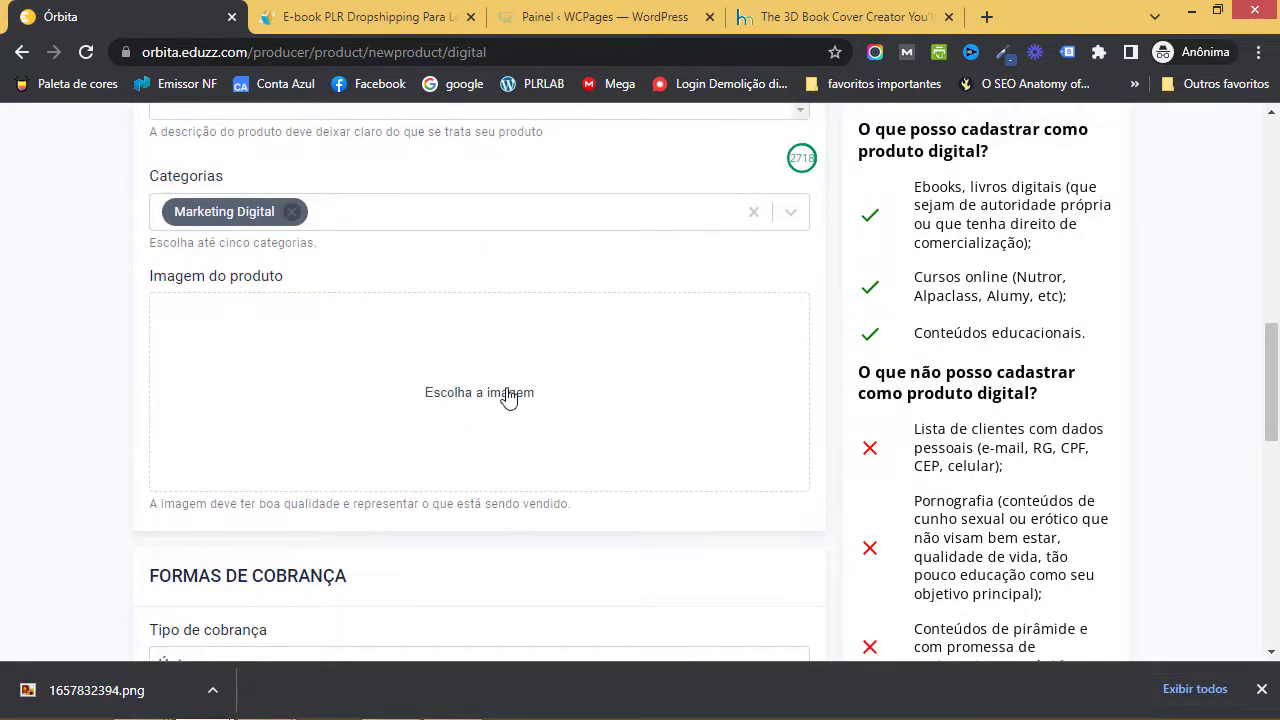
click(513, 395)
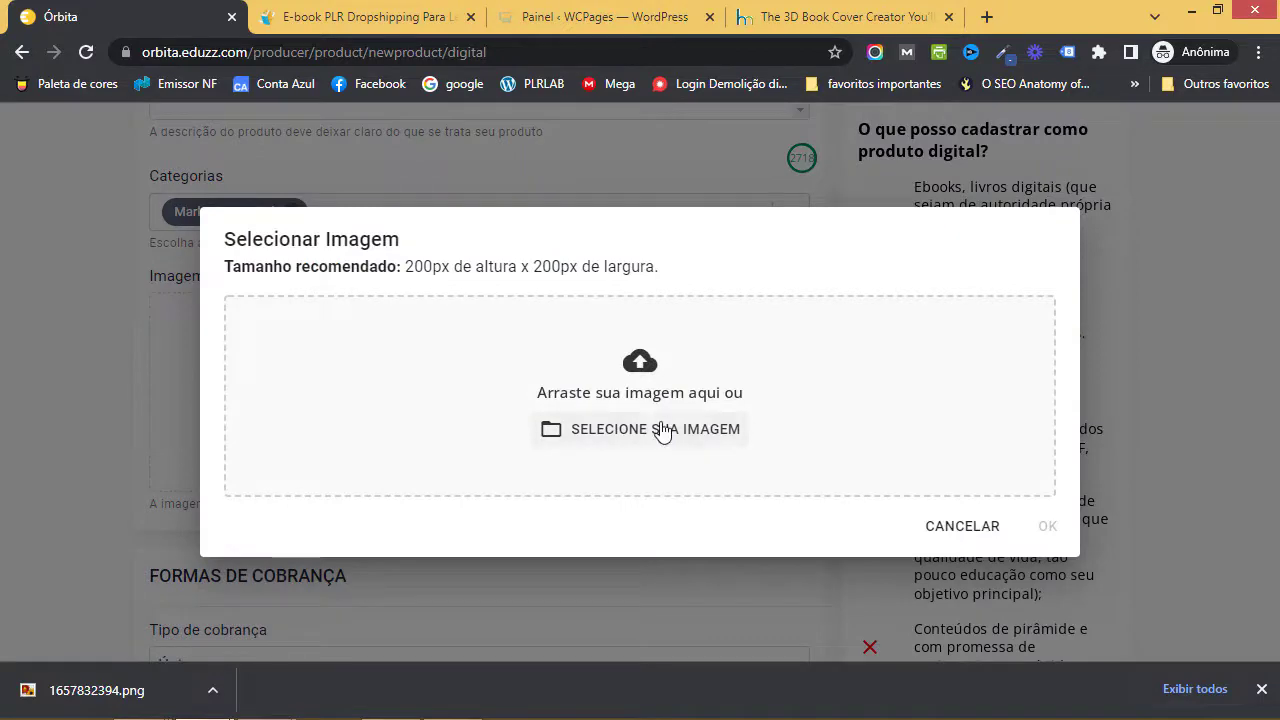
click(594, 442)
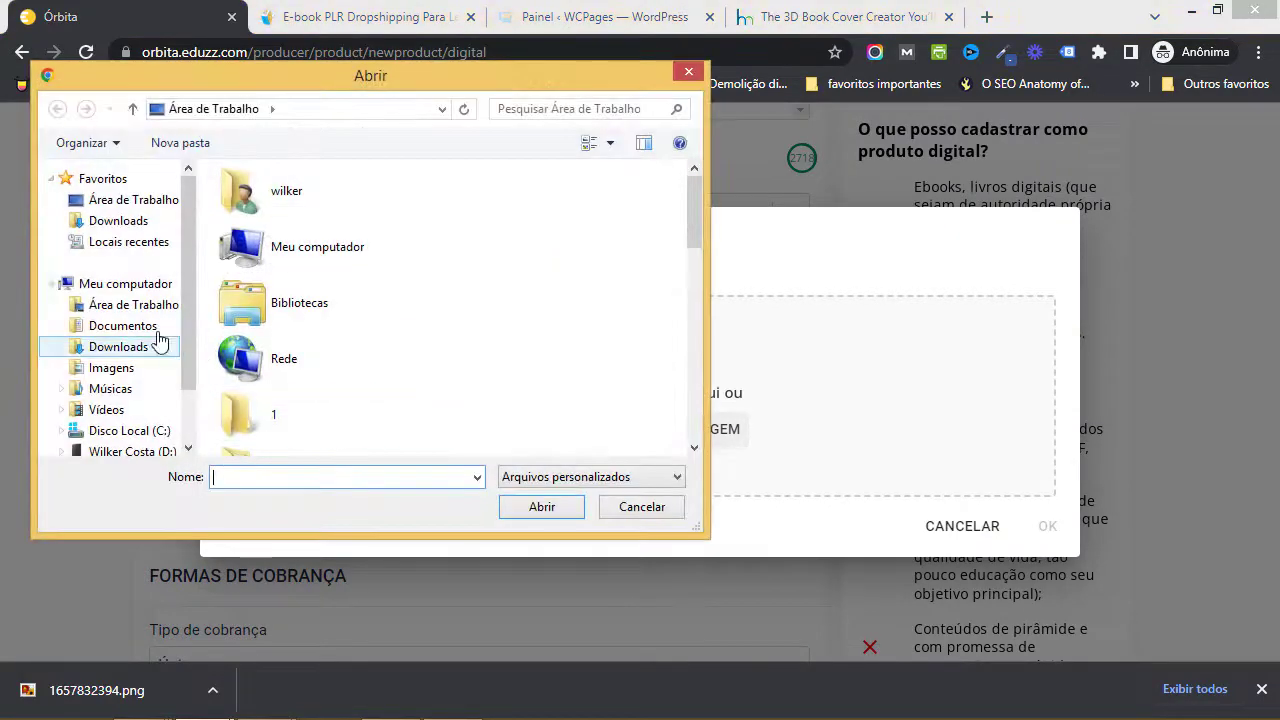
click(145, 312)
drag(692, 236, 688, 383)
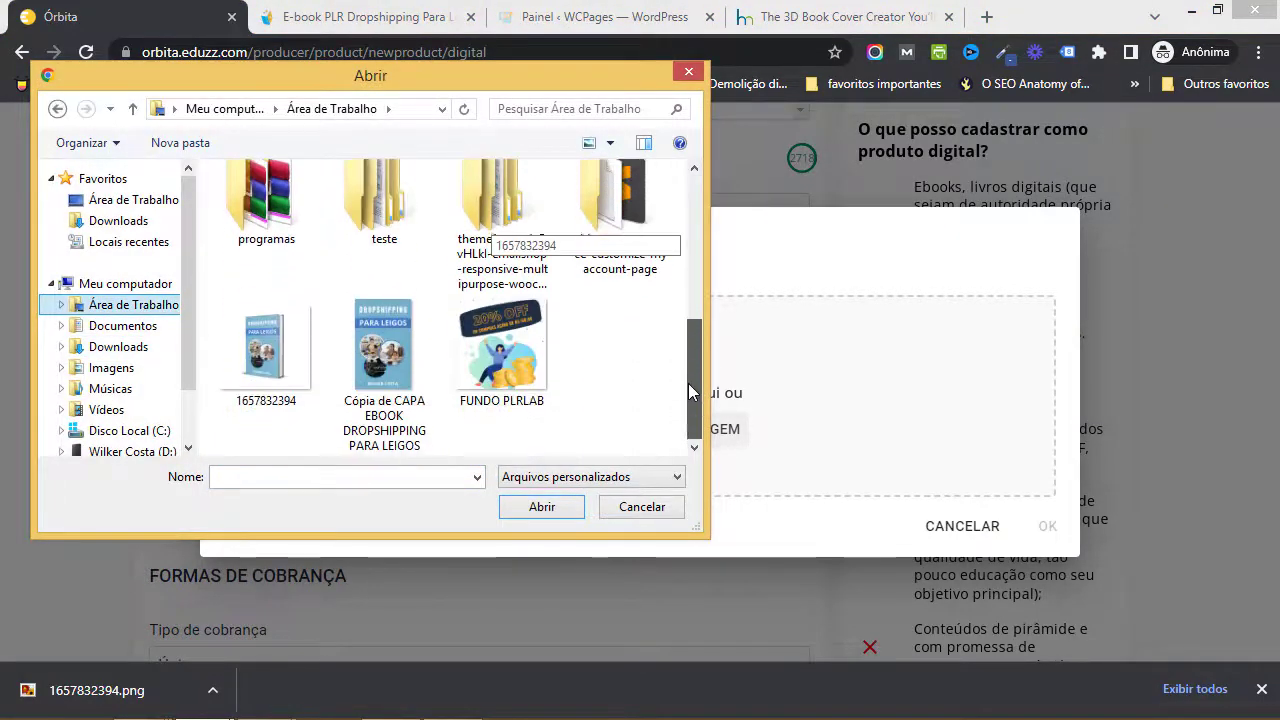
click(297, 372)
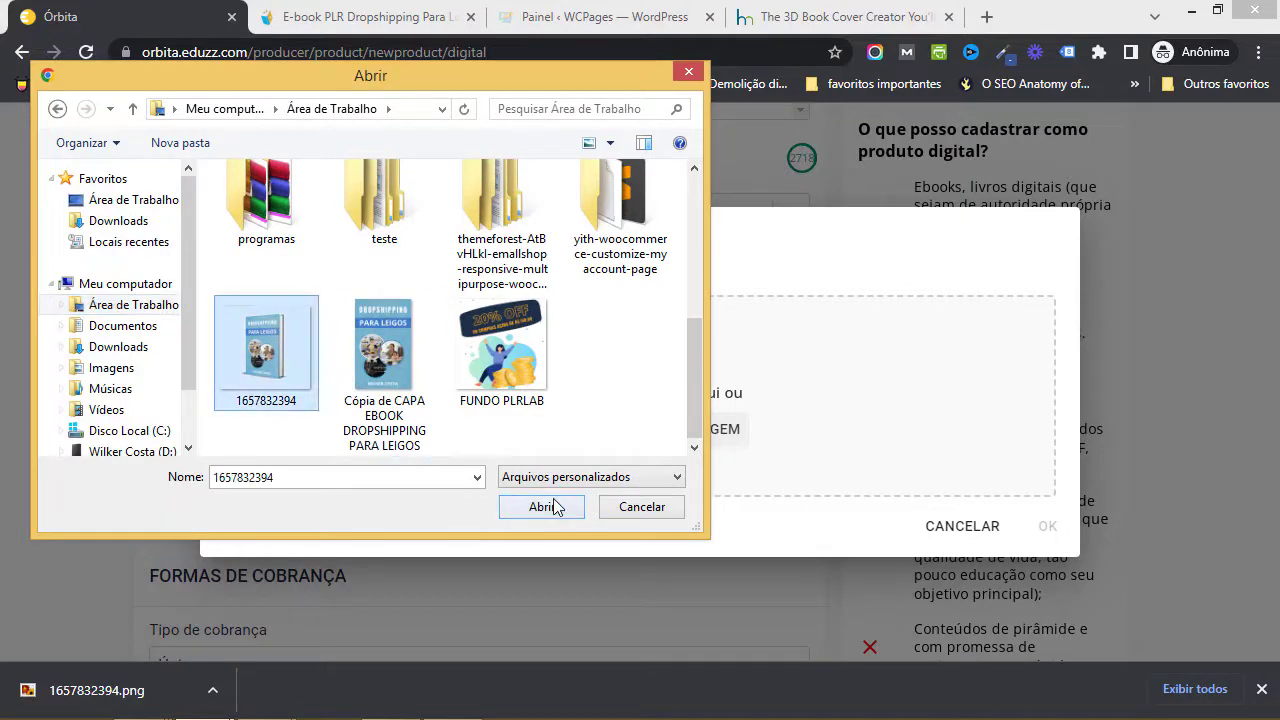
click(551, 506)
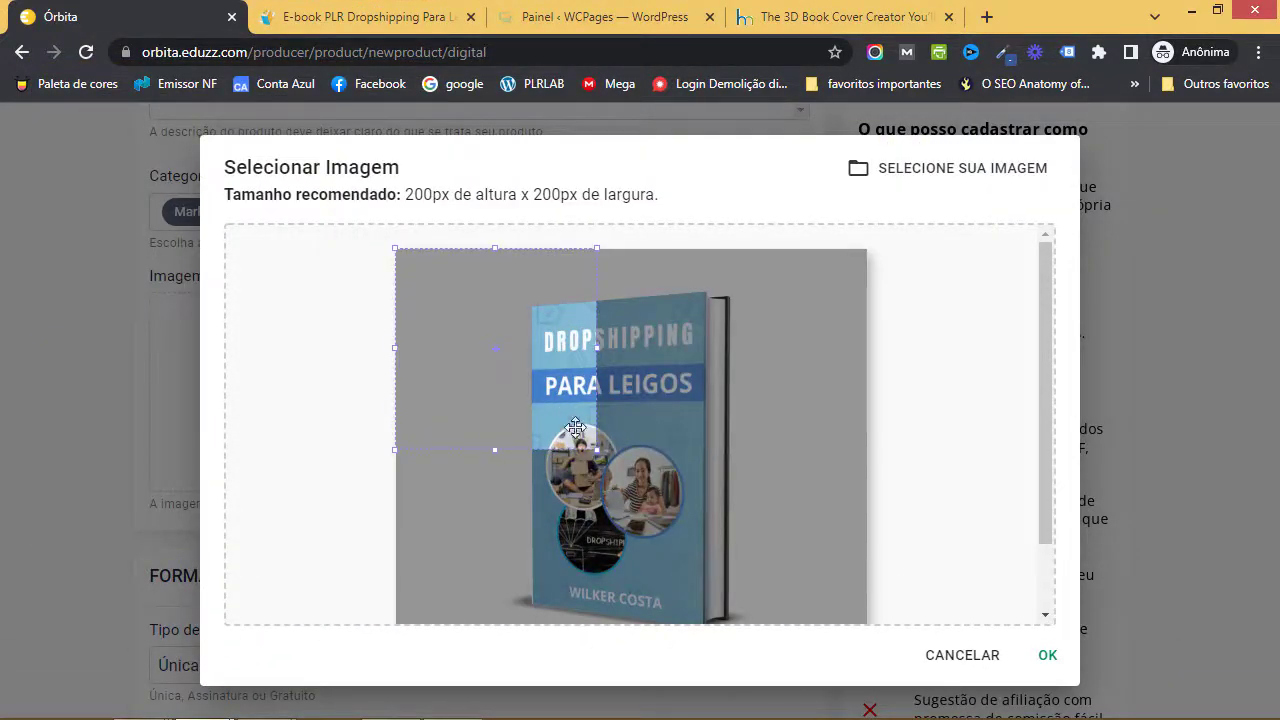
- Crop the image to frame the whole book and confirm it
drag(584, 423, 723, 491)
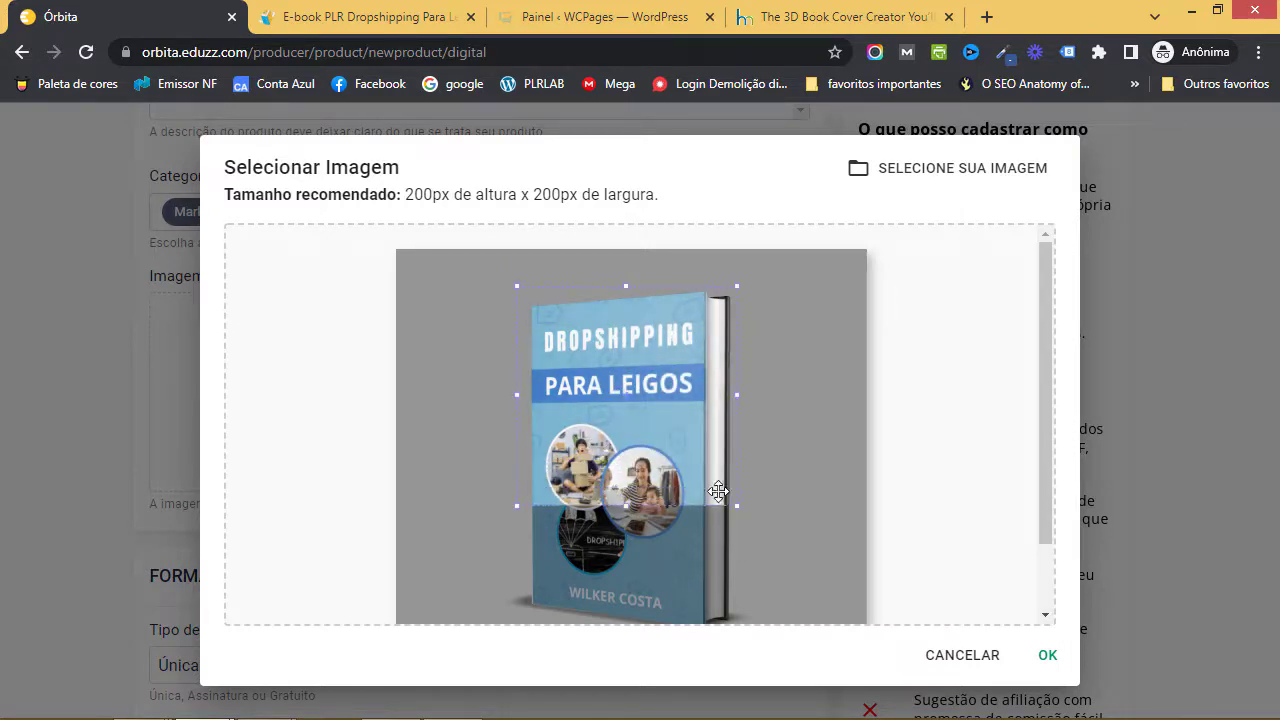
scroll(639, 420, down, 1)
drag(639, 420, 633, 545)
scroll(627, 474, up, 1)
scroll(627, 474, down, 1)
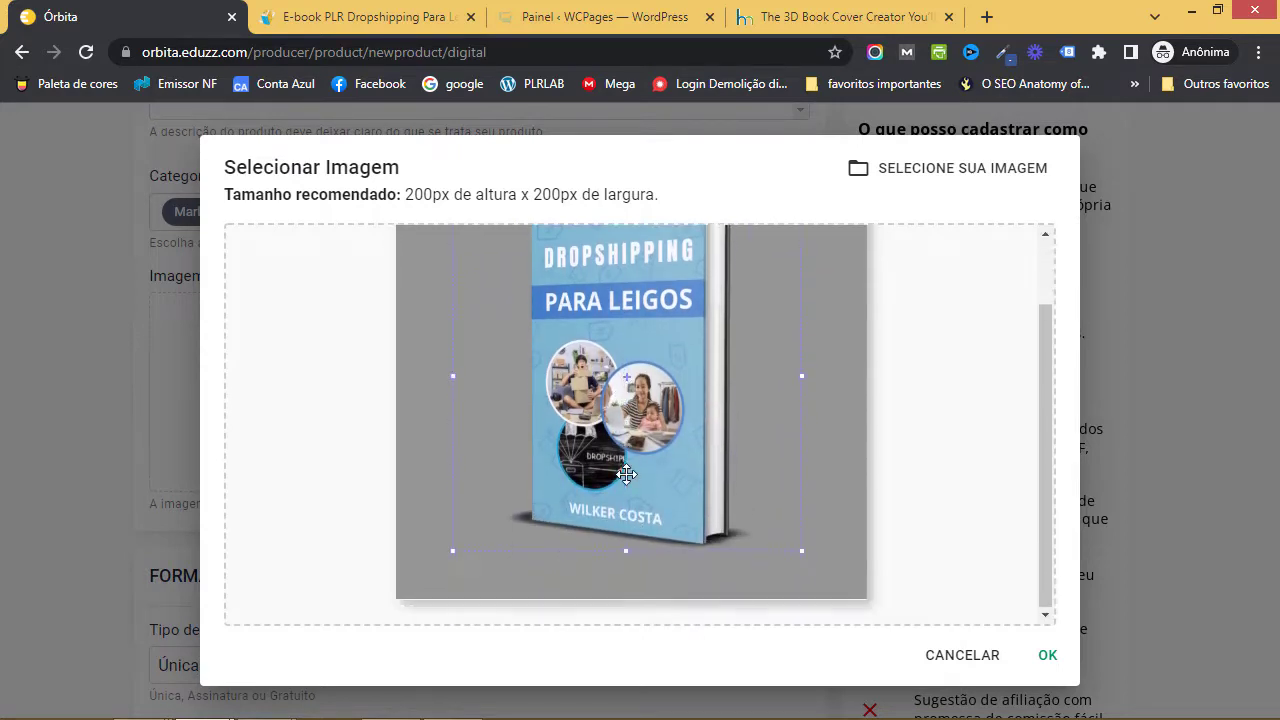
scroll(627, 474, up, 1)
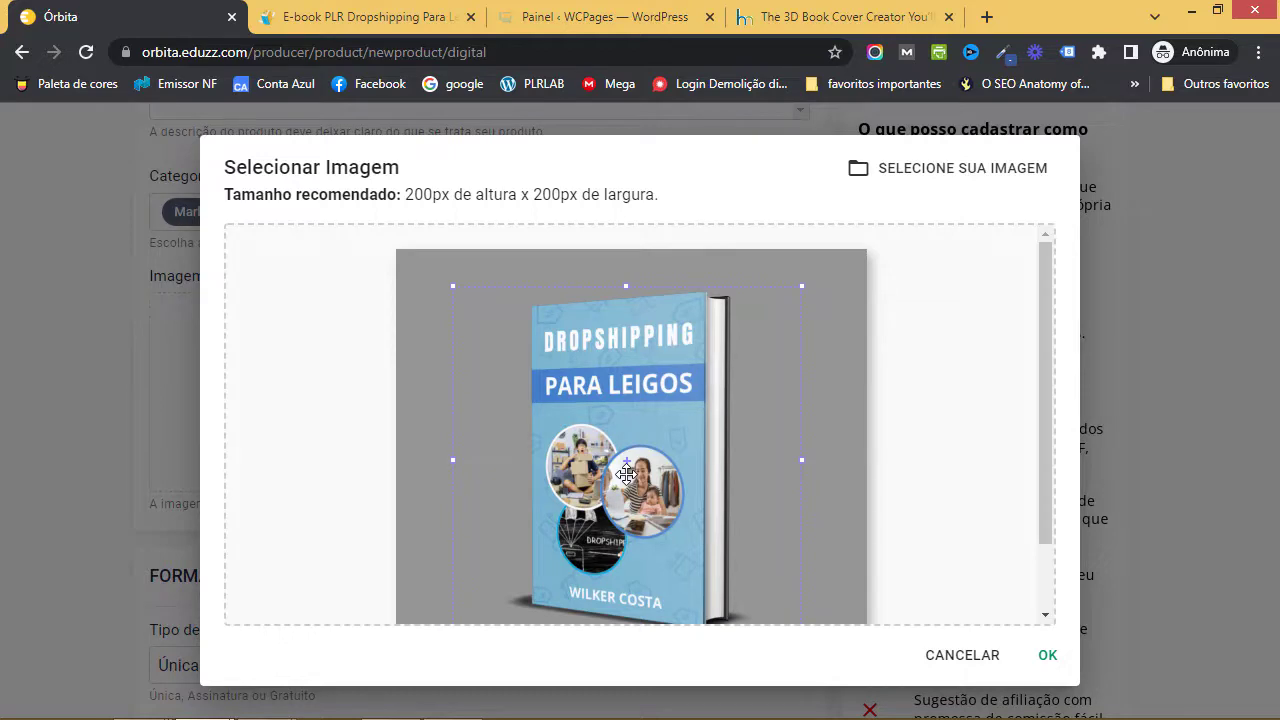
scroll(627, 474, down, 1)
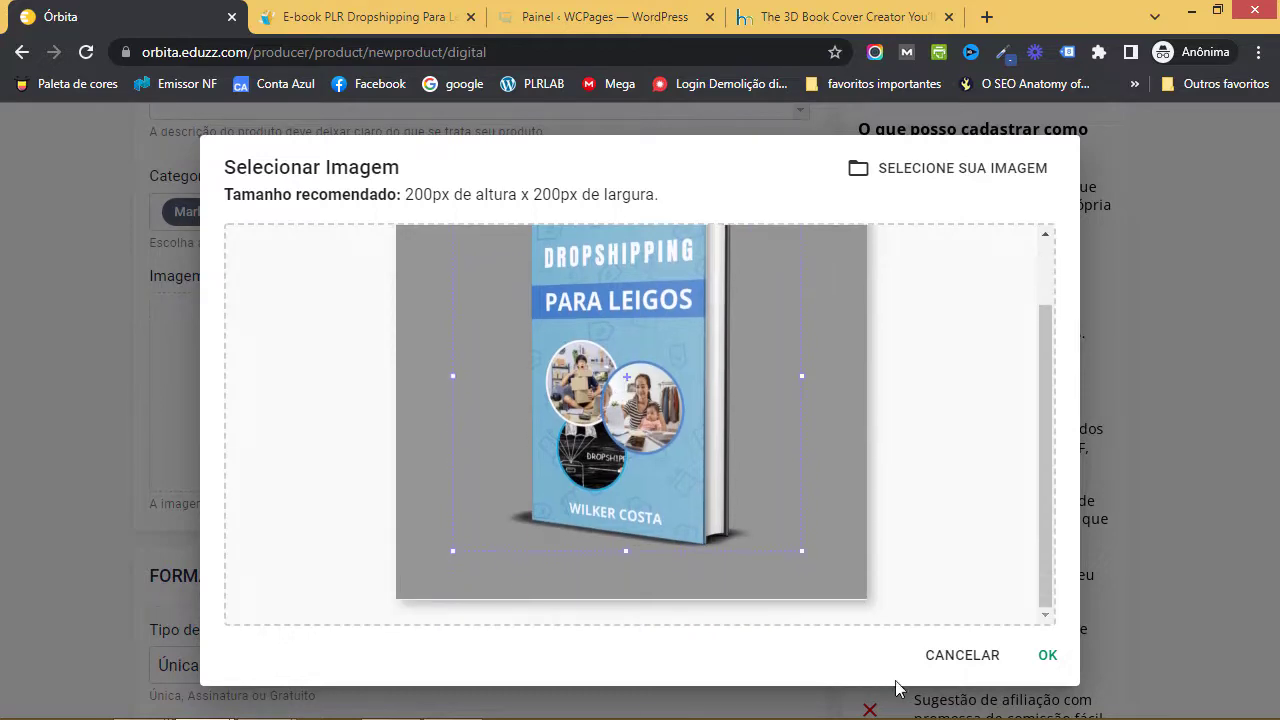
click(1050, 658)
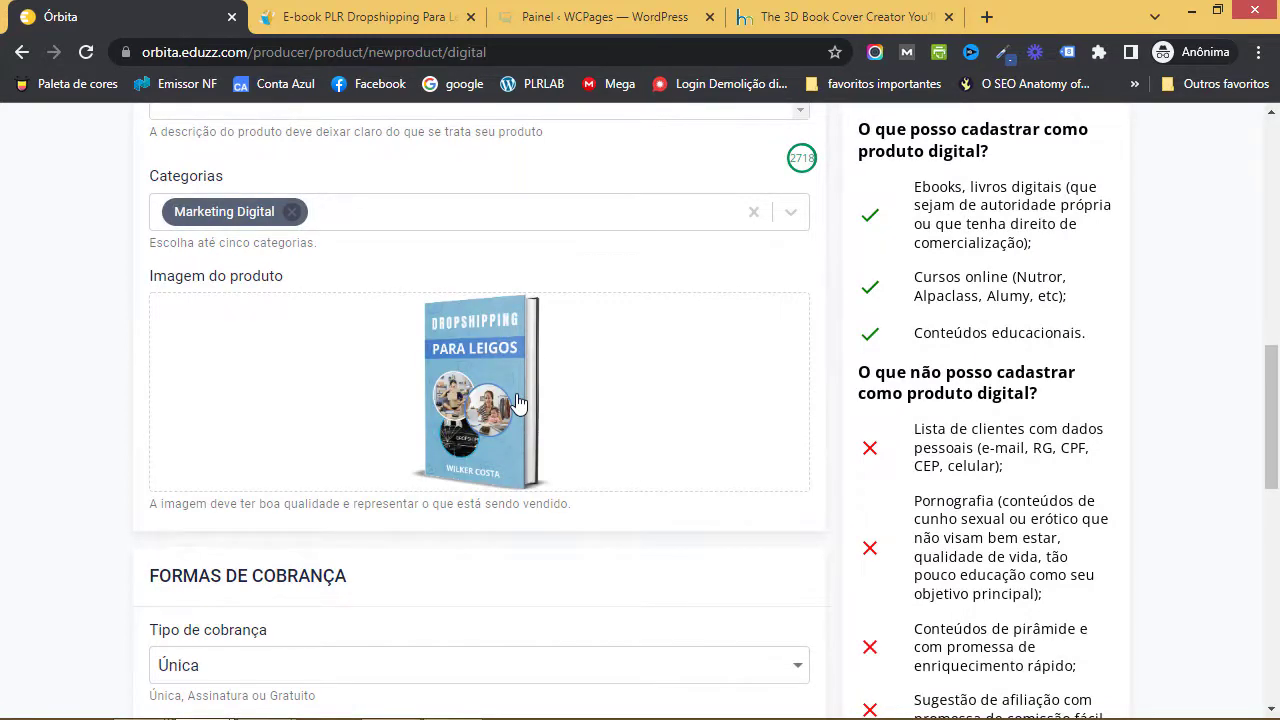
- Keep the charge type Única and the currency BRL - Real
scroll(491, 400, up, 2)
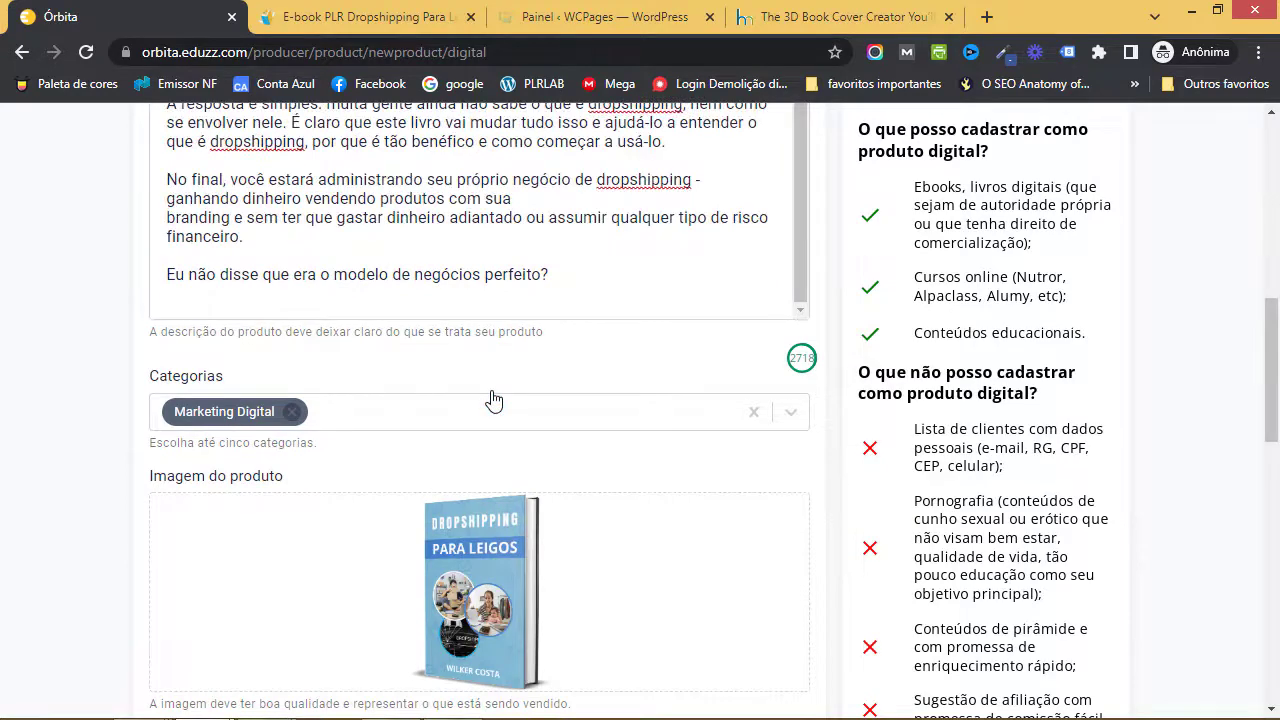
scroll(491, 400, up, 6)
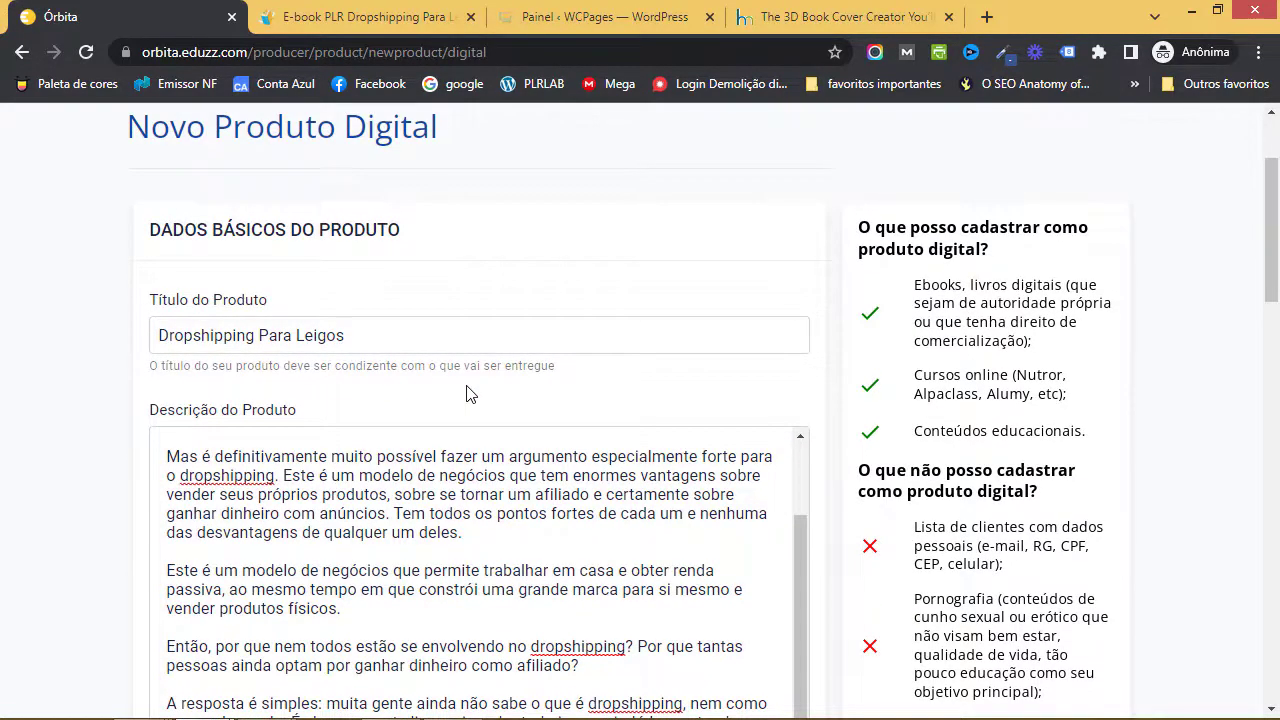
scroll(470, 393, down, 9)
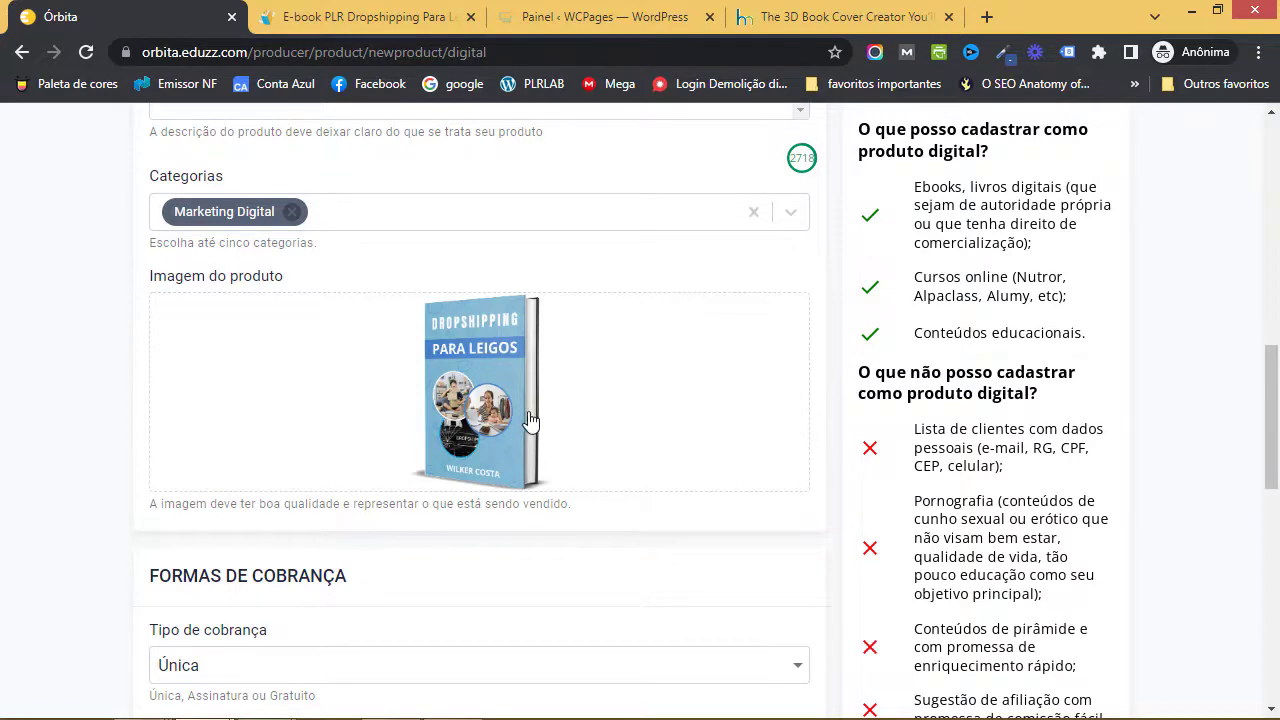
scroll(518, 418, down, 3)
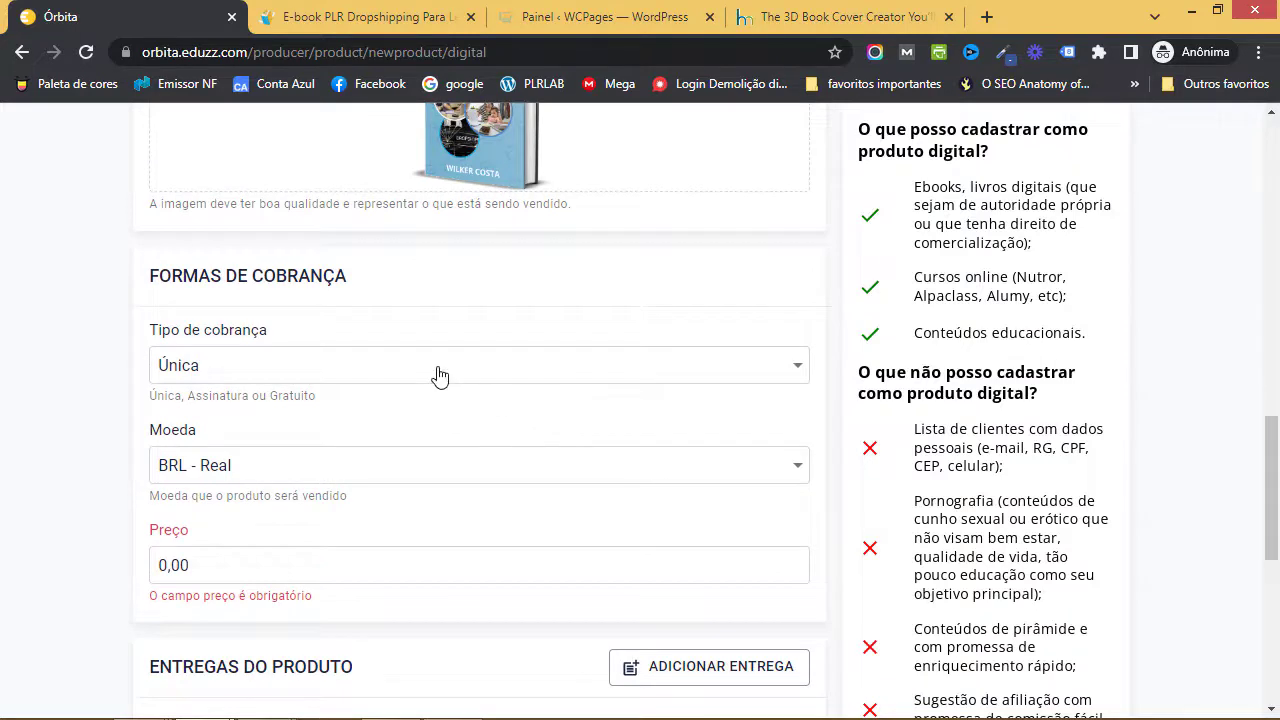
scroll(440, 375, down, 1)
click(447, 283)
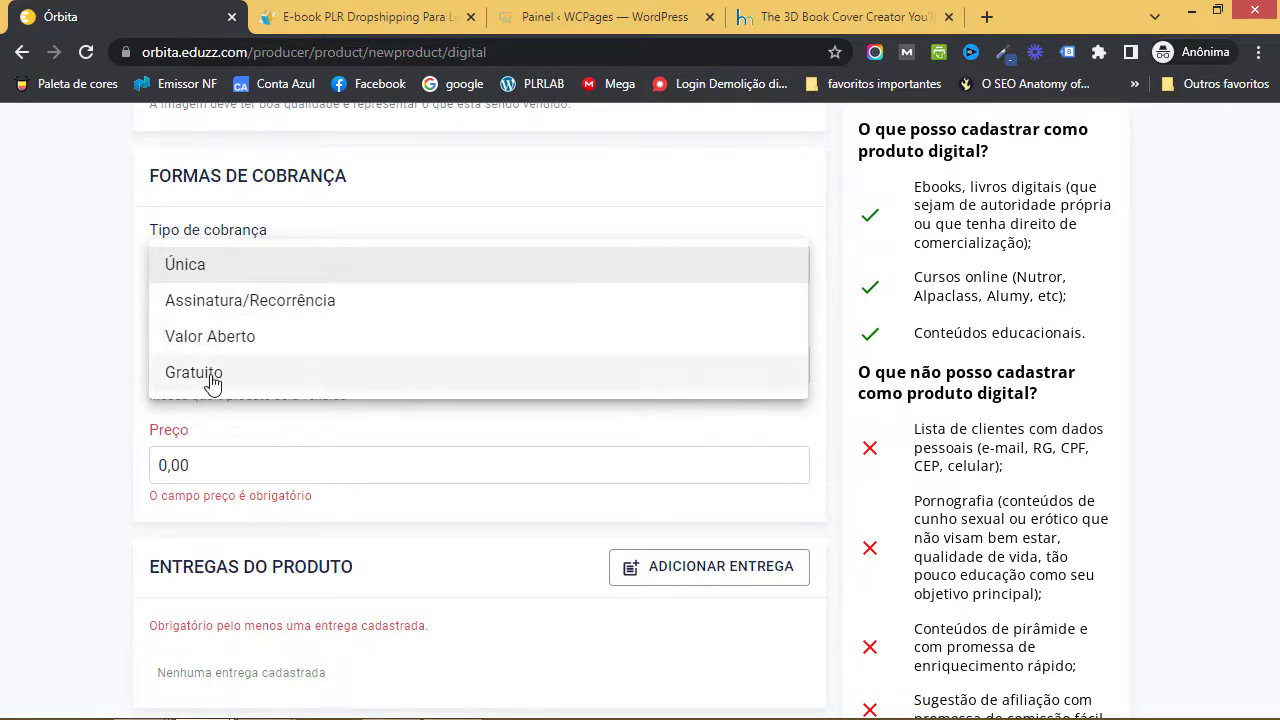
click(245, 258)
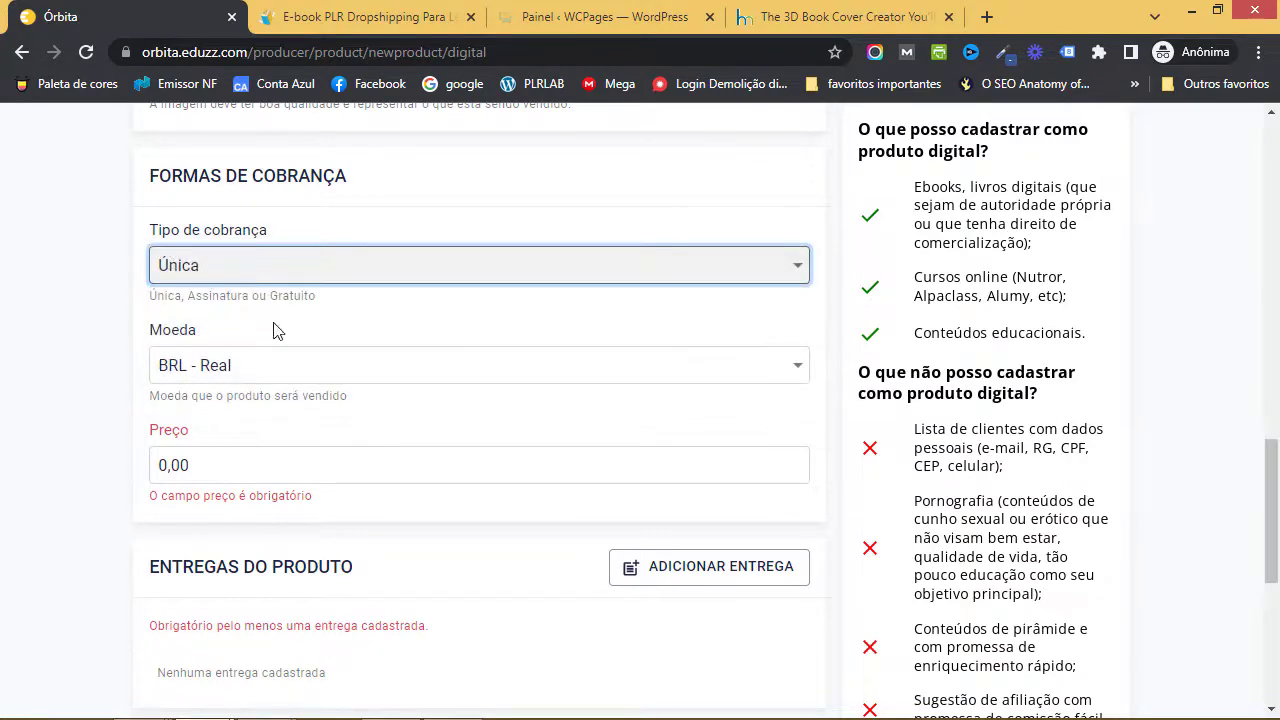
click(250, 380)
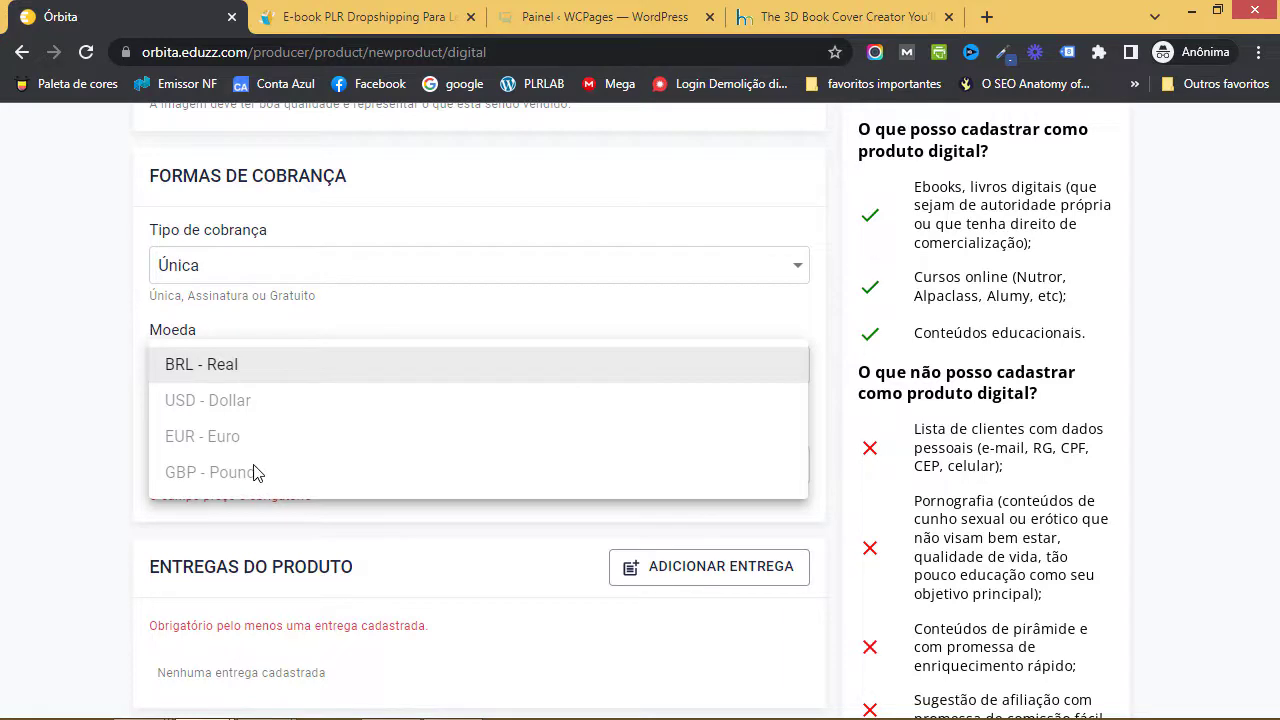
click(68, 368)
- Enter 97,00 as the product price
scroll(181, 350, down, 1)
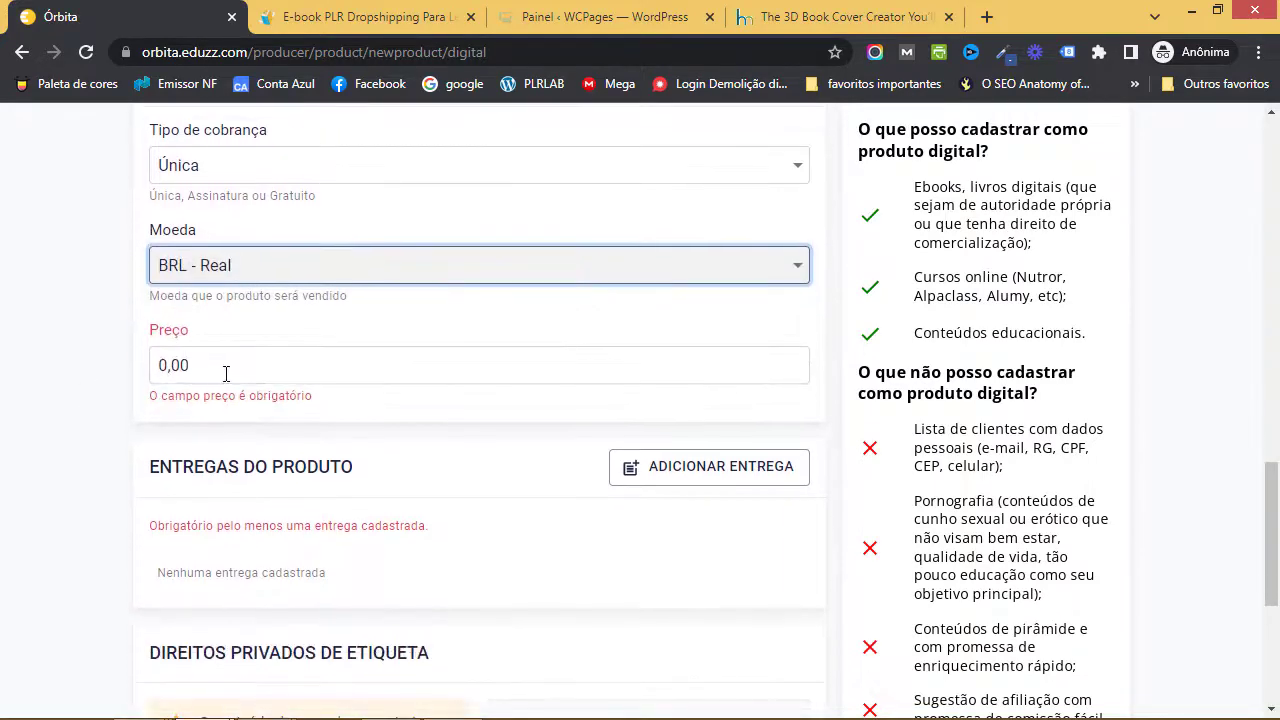
drag(226, 371, 140, 380)
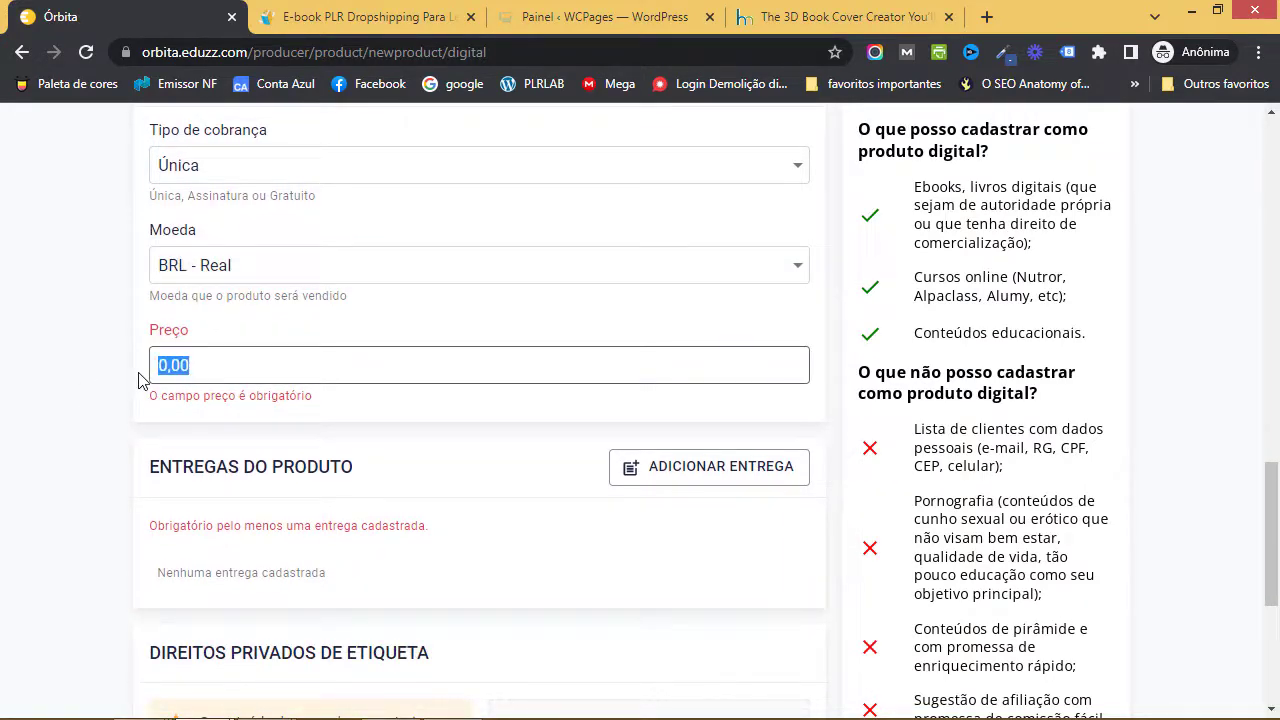
text(900700)
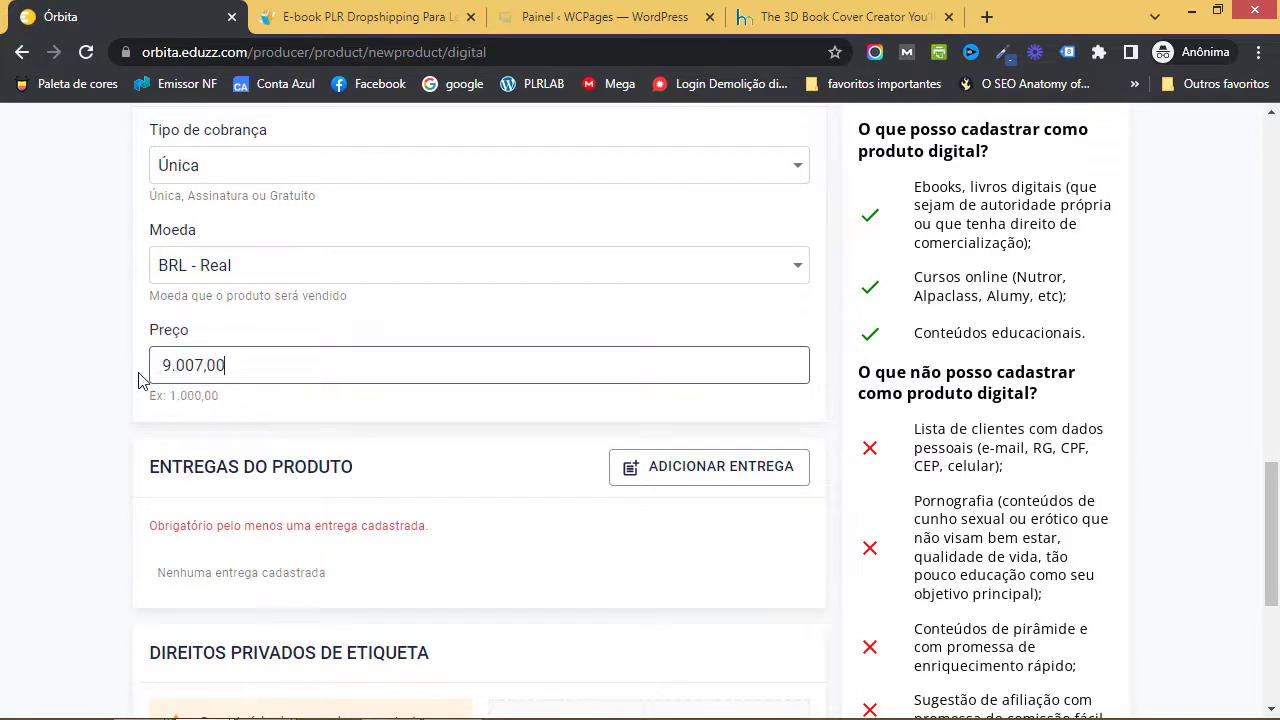
key(BackSpace)
key(BackSpace)
key(BackSpace)
key(BackSpace)
key(BackSpace)
key(BackSpace)
text(9)
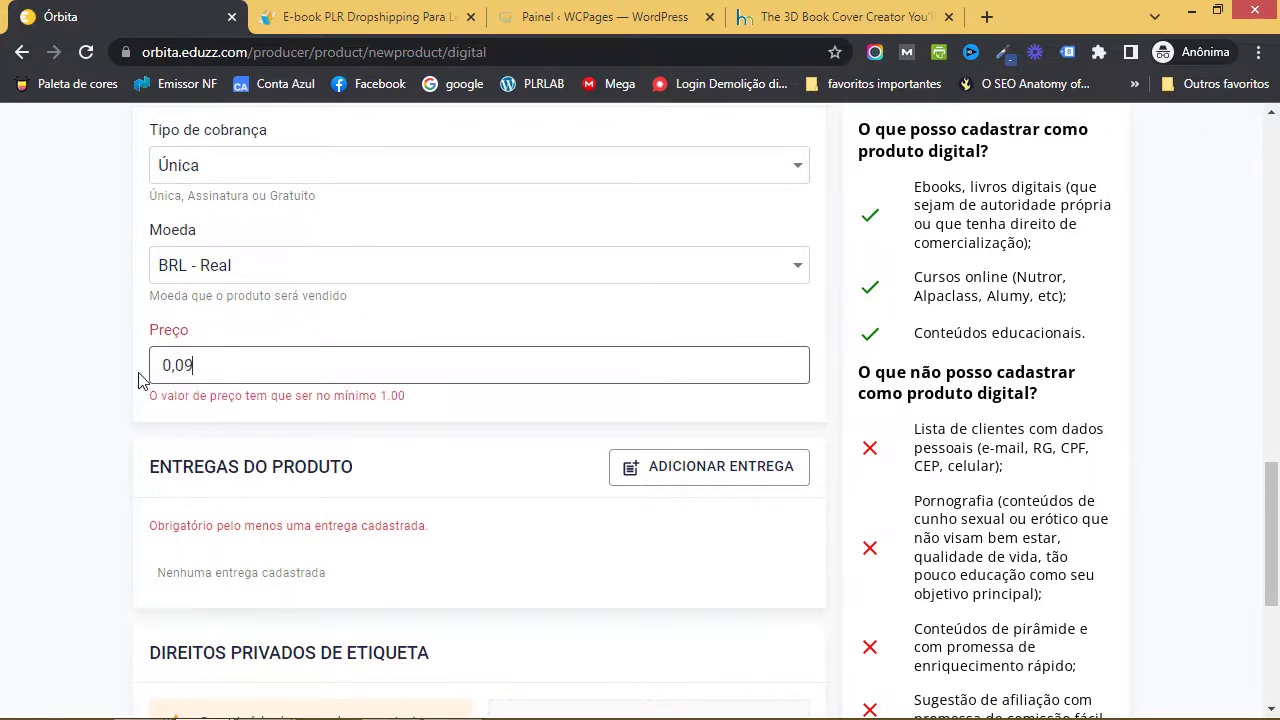
text(7,00)
click(39, 430)
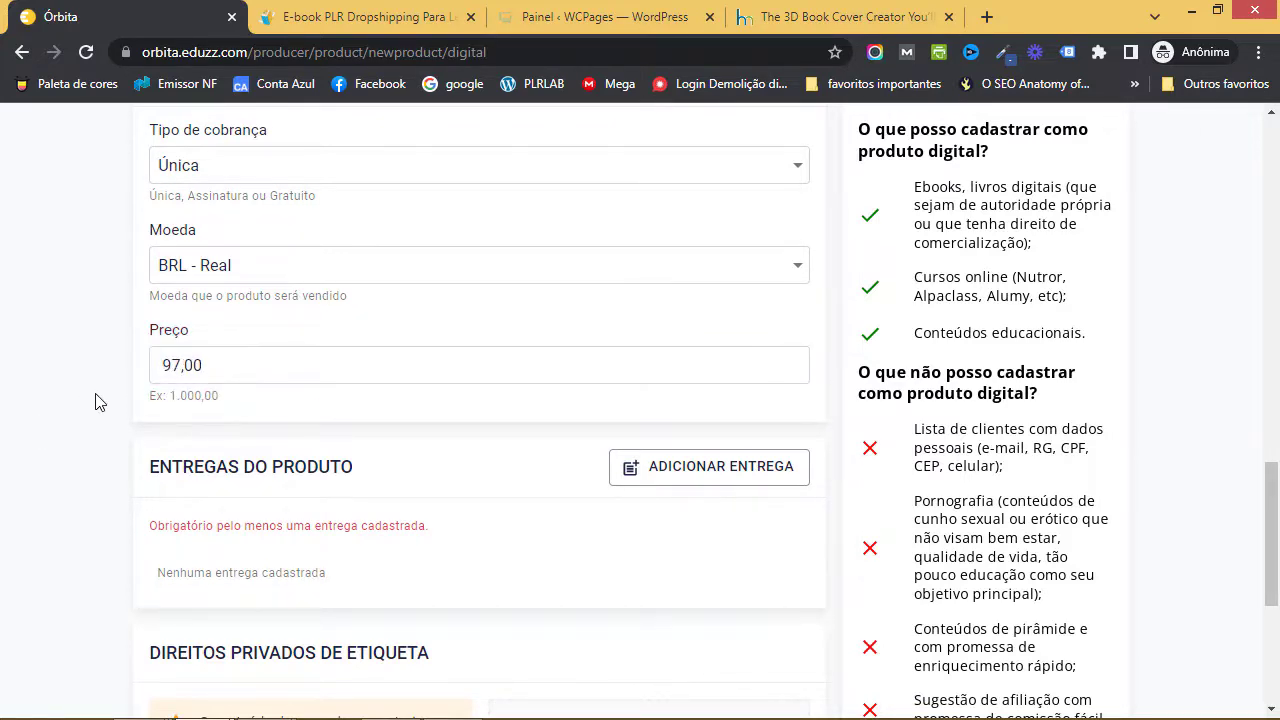
scroll(155, 380, down, 2)
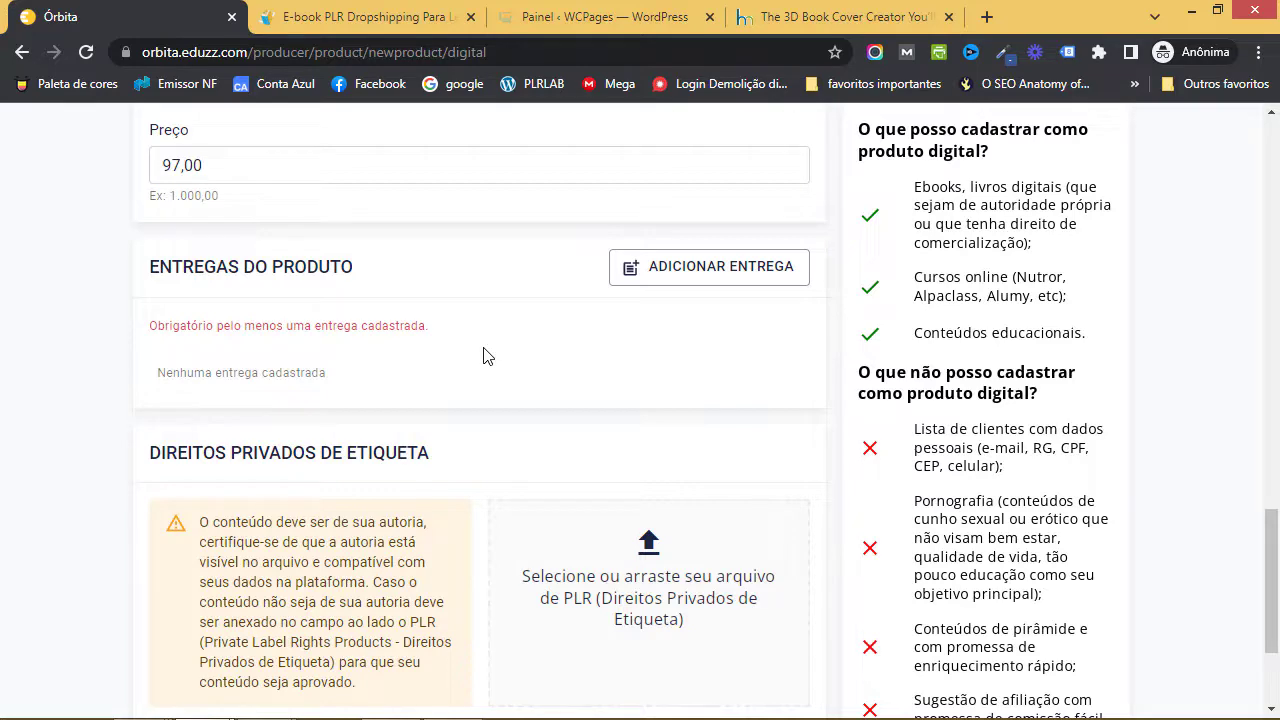
- Click ADICIONAR ENTREGA under ENTREGAS DO PRODUTO to show the delivery types
click(645, 282)
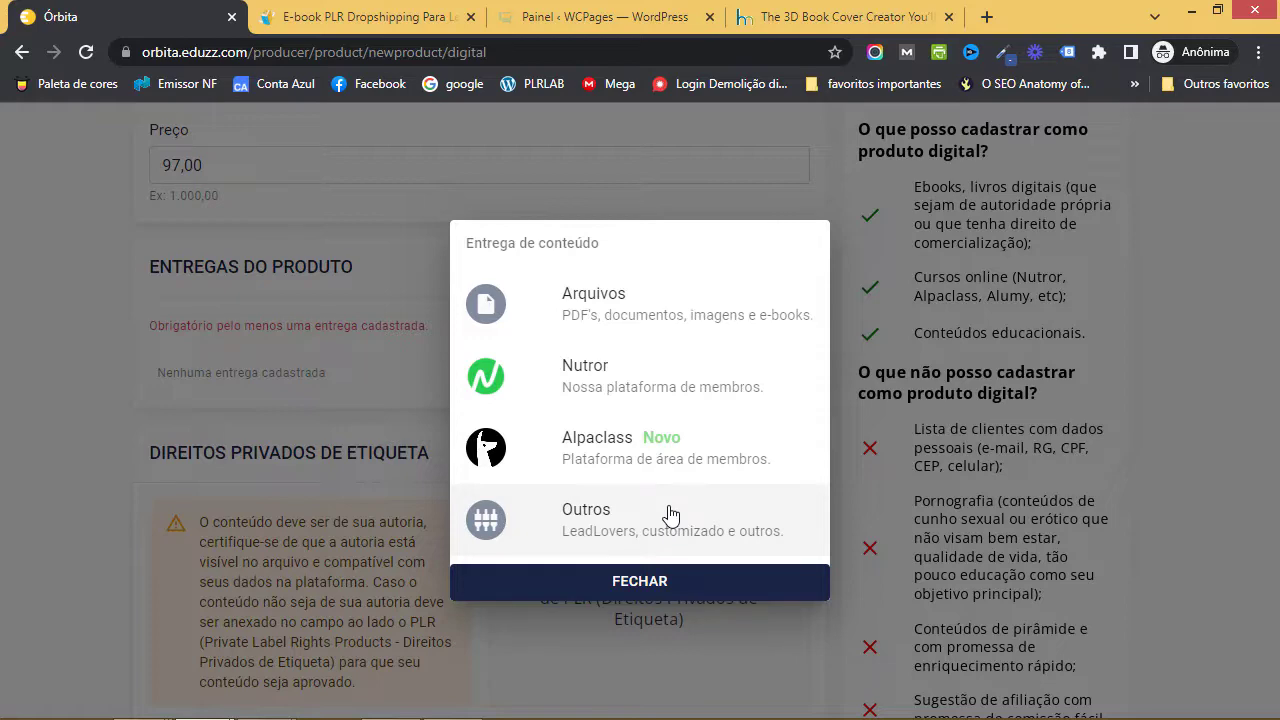
- Choose file delivery and upload dropshipping para leigos.docx from the e-book traduzido folder
click(629, 309)
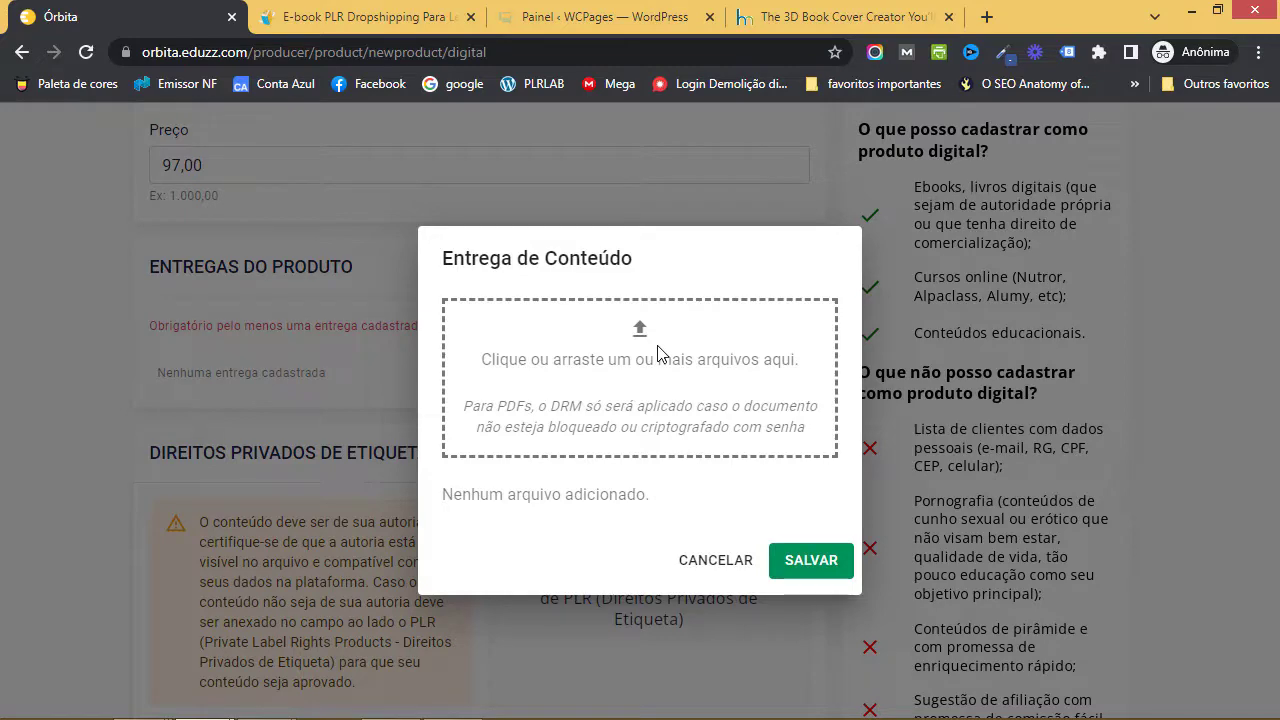
click(665, 400)
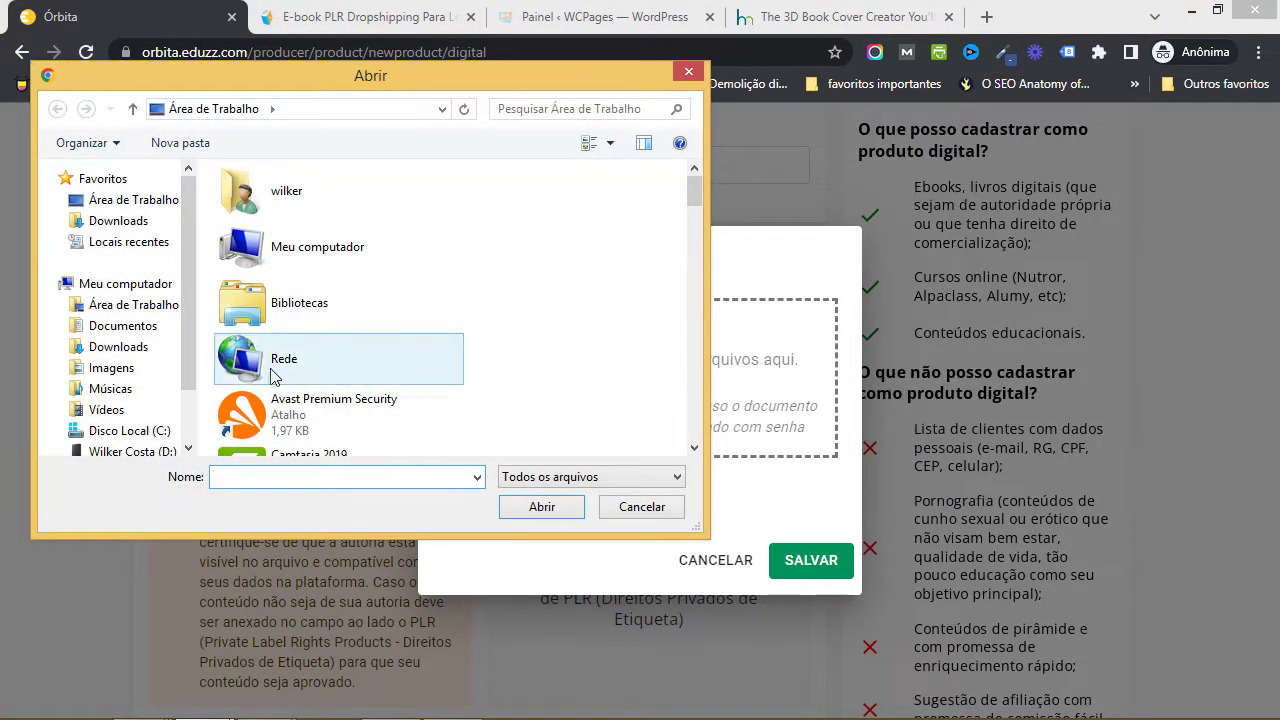
click(125, 305)
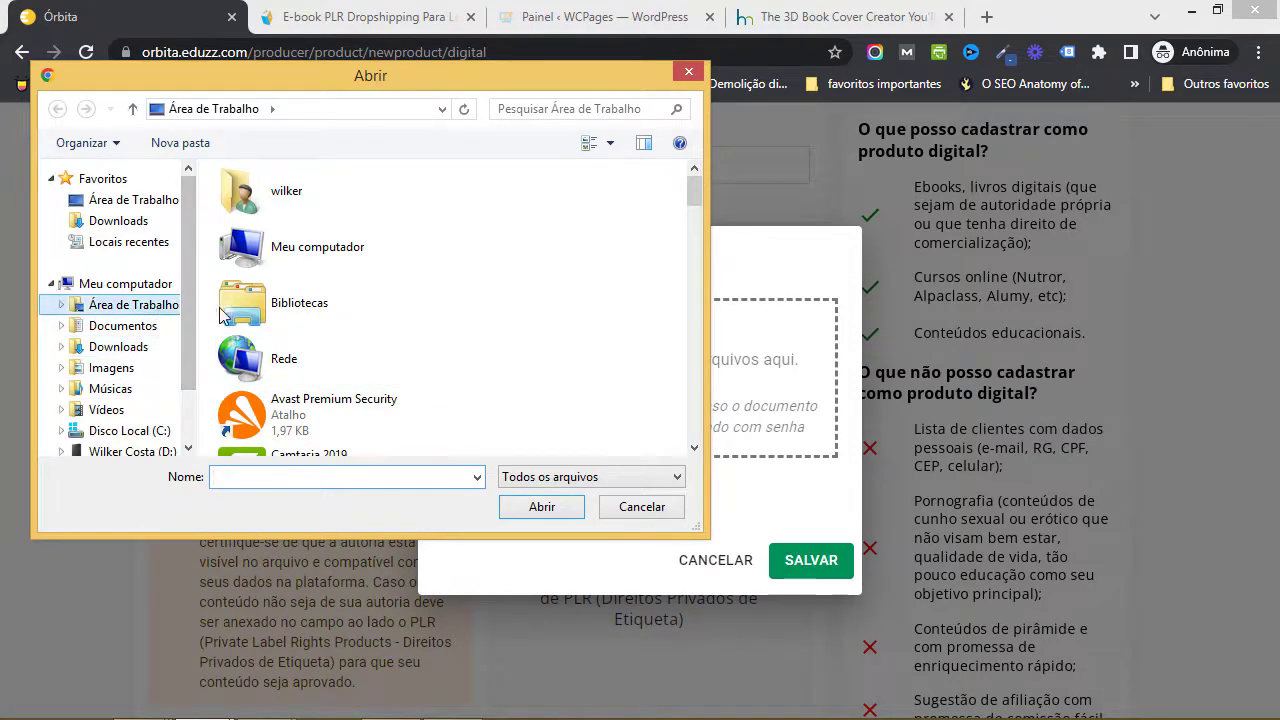
click(505, 285)
double_click(505, 242)
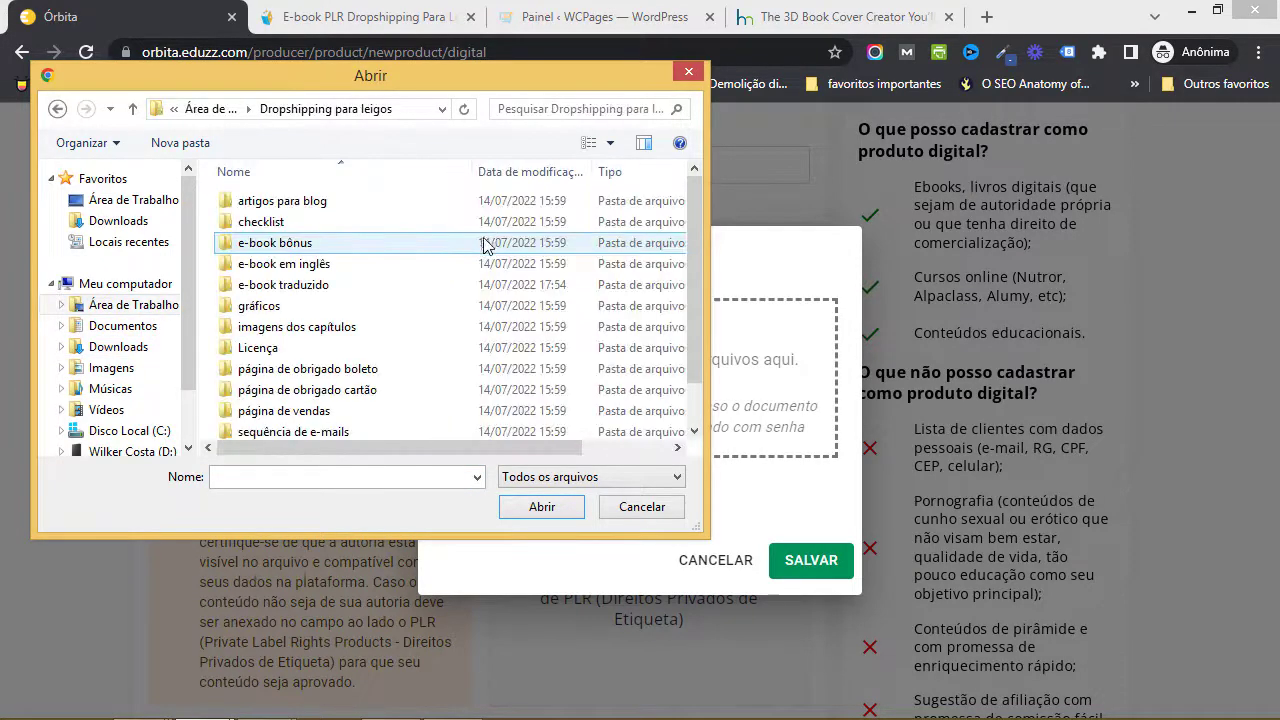
double_click(305, 285)
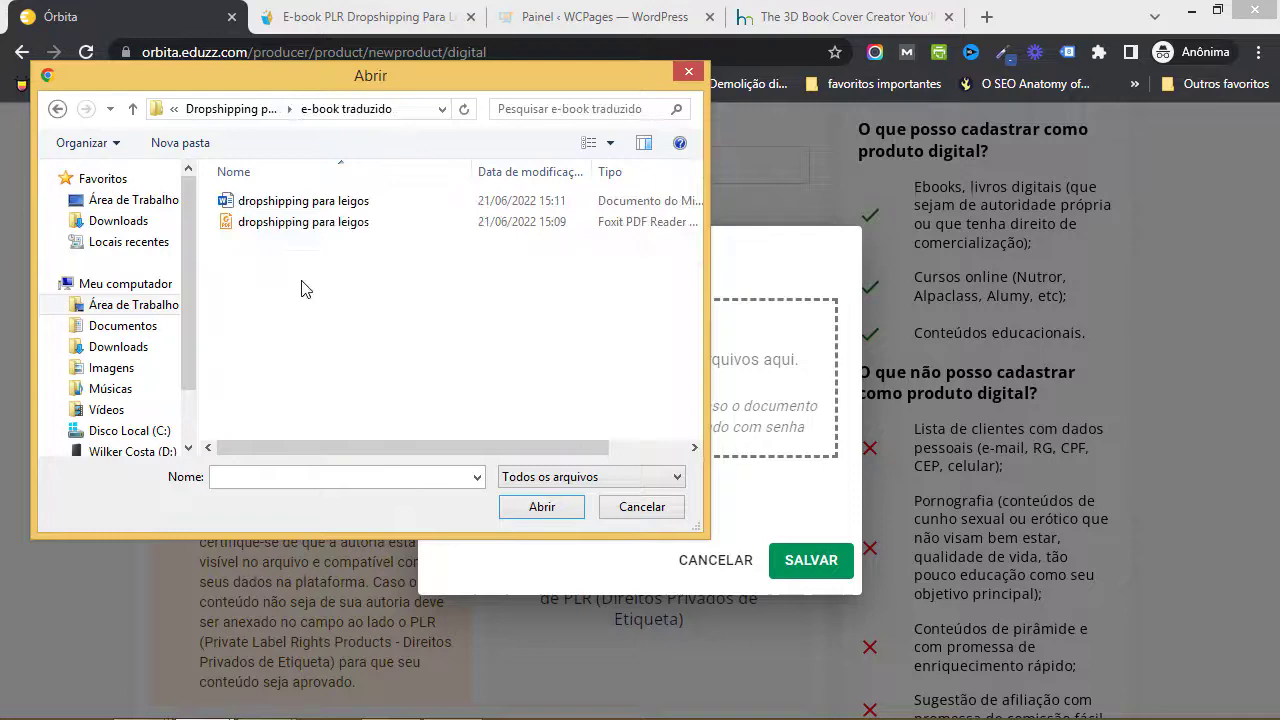
click(330, 205)
click(573, 511)
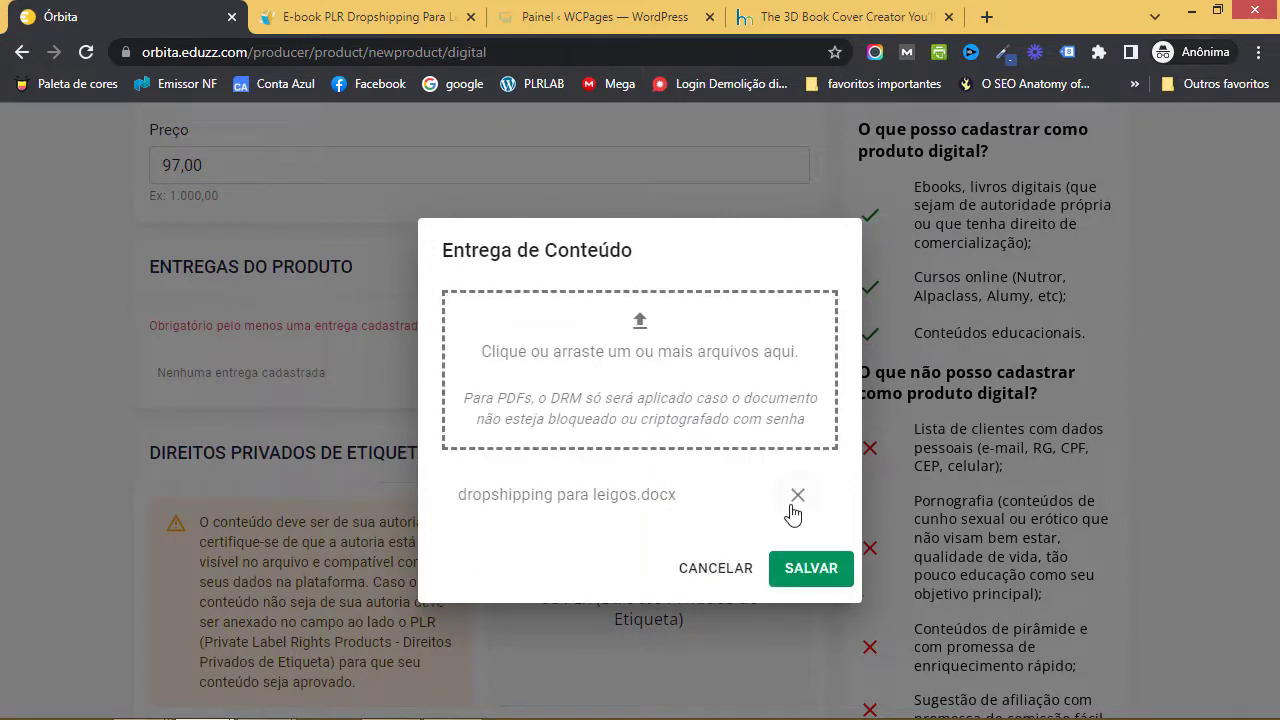
- Delete the uploaded .docx and bring the Word e-book window forward
click(797, 497)
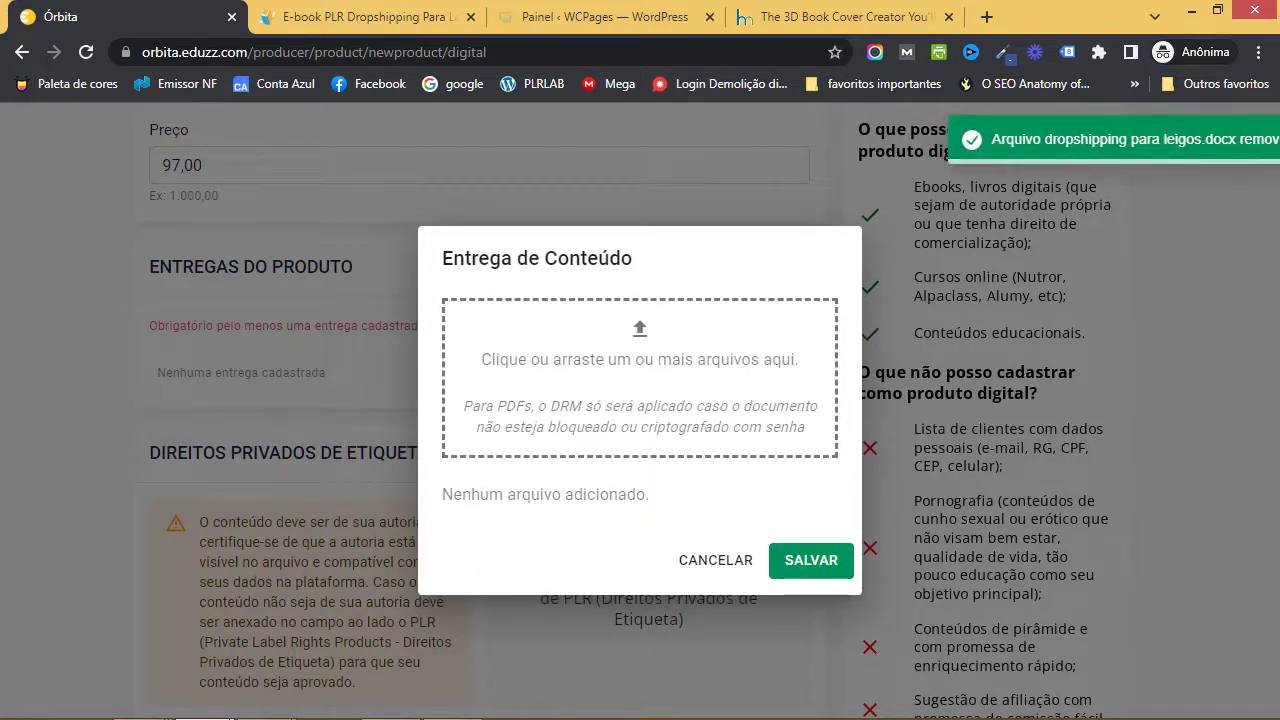
mouse_move(262, 700)
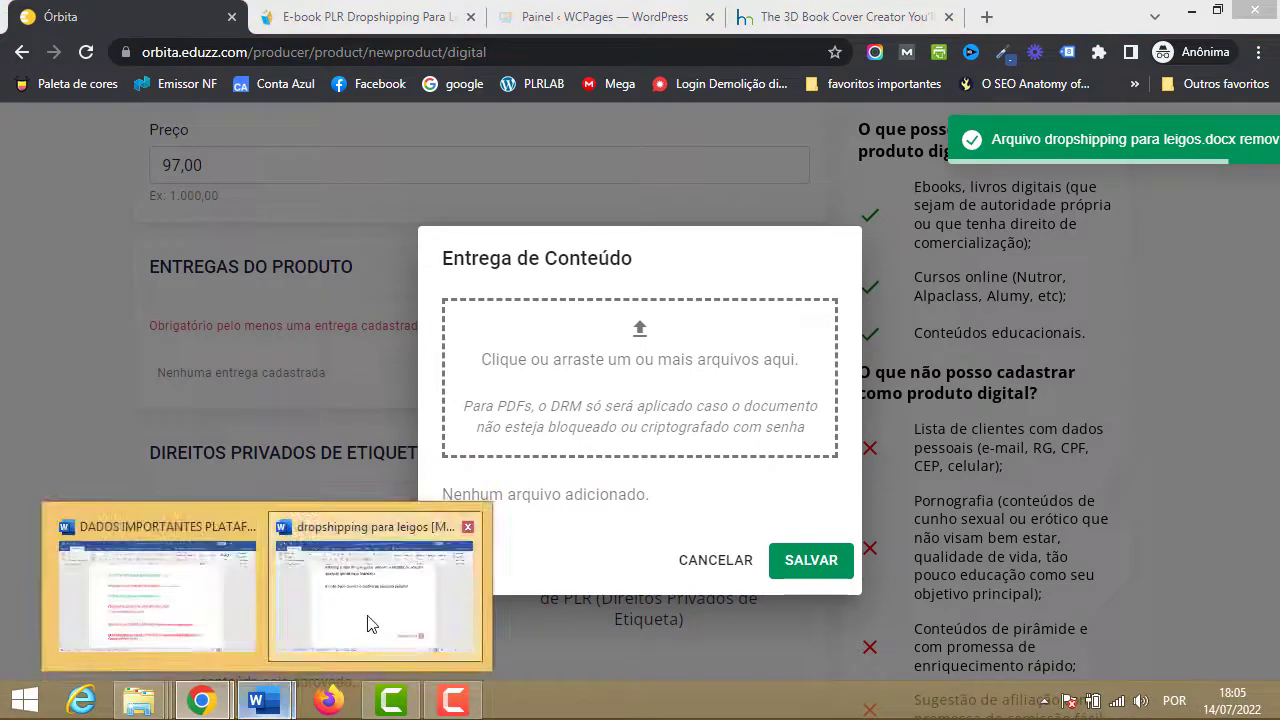
click(342, 625)
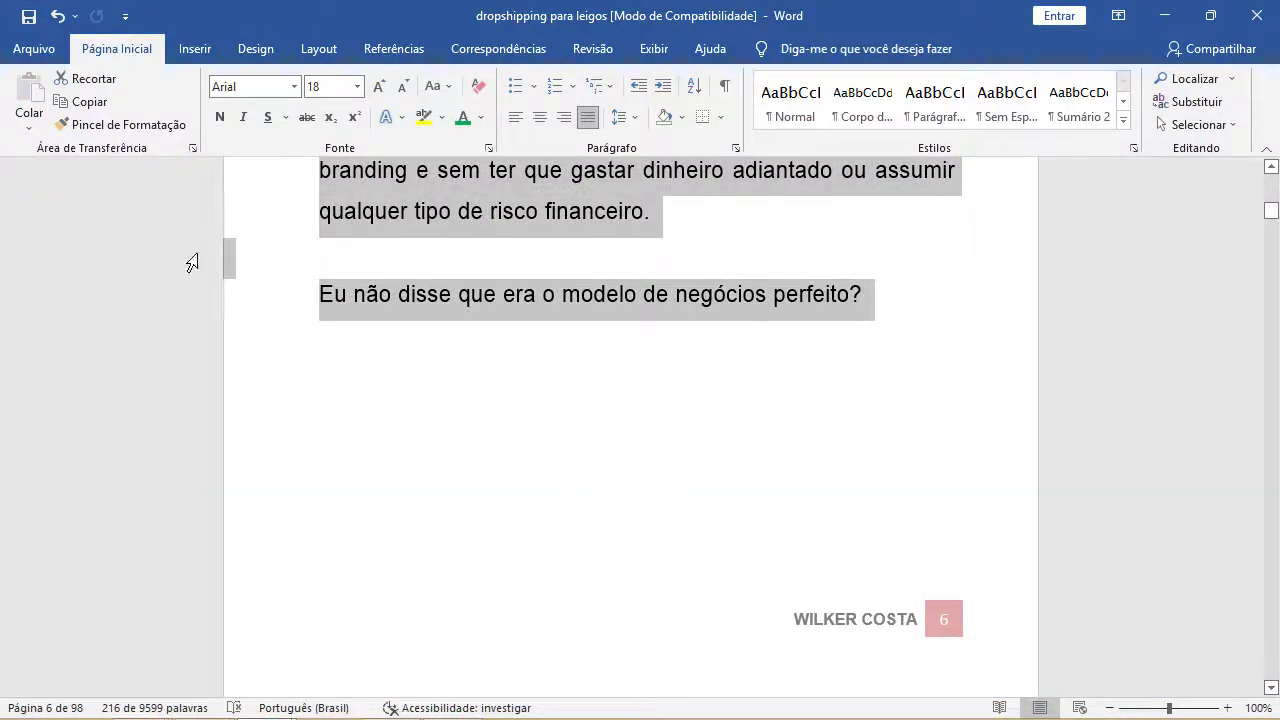
- Save 'dropshipping para leigos' as a PDF to Área de Trabalho, then return to Chrome
click(32, 50)
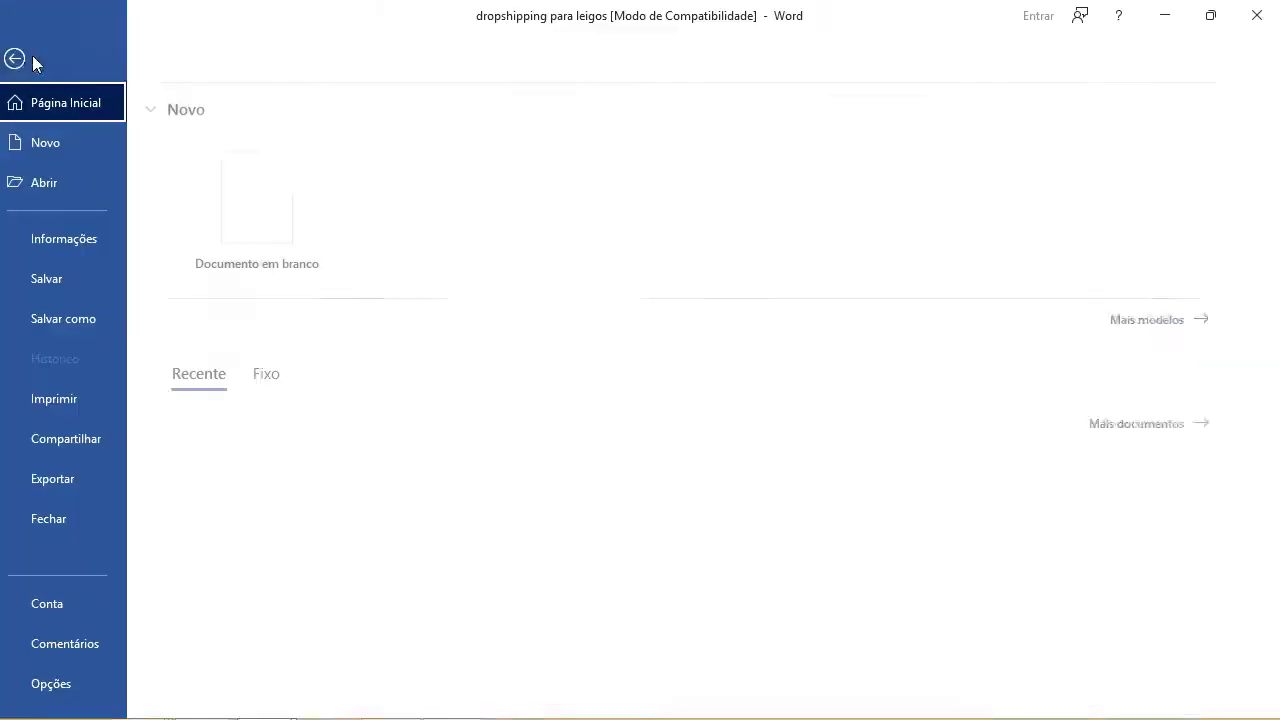
click(105, 318)
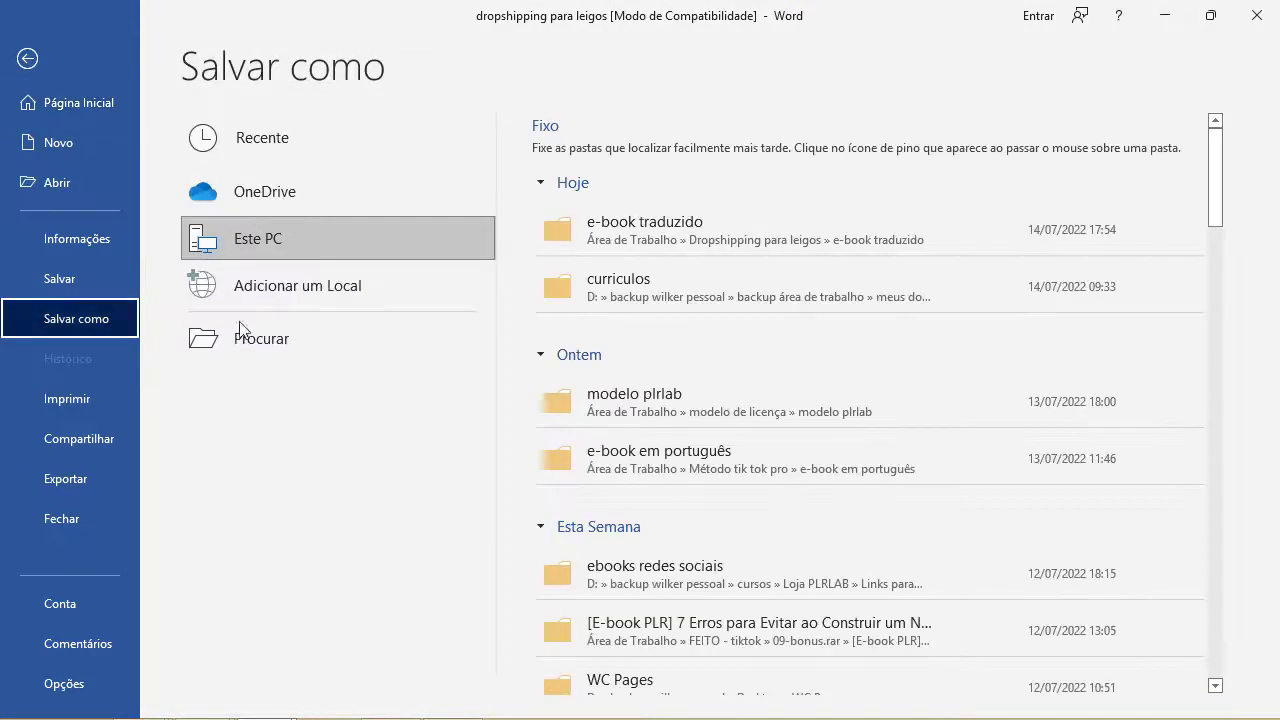
click(288, 344)
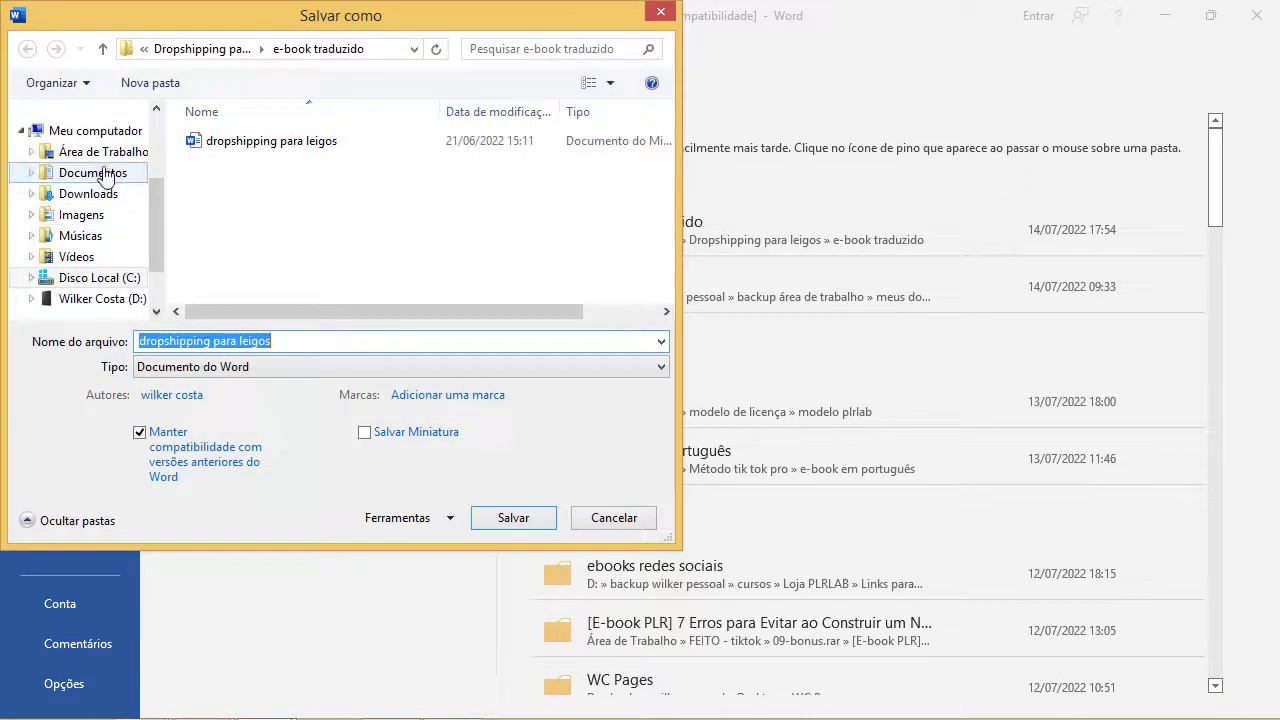
click(105, 155)
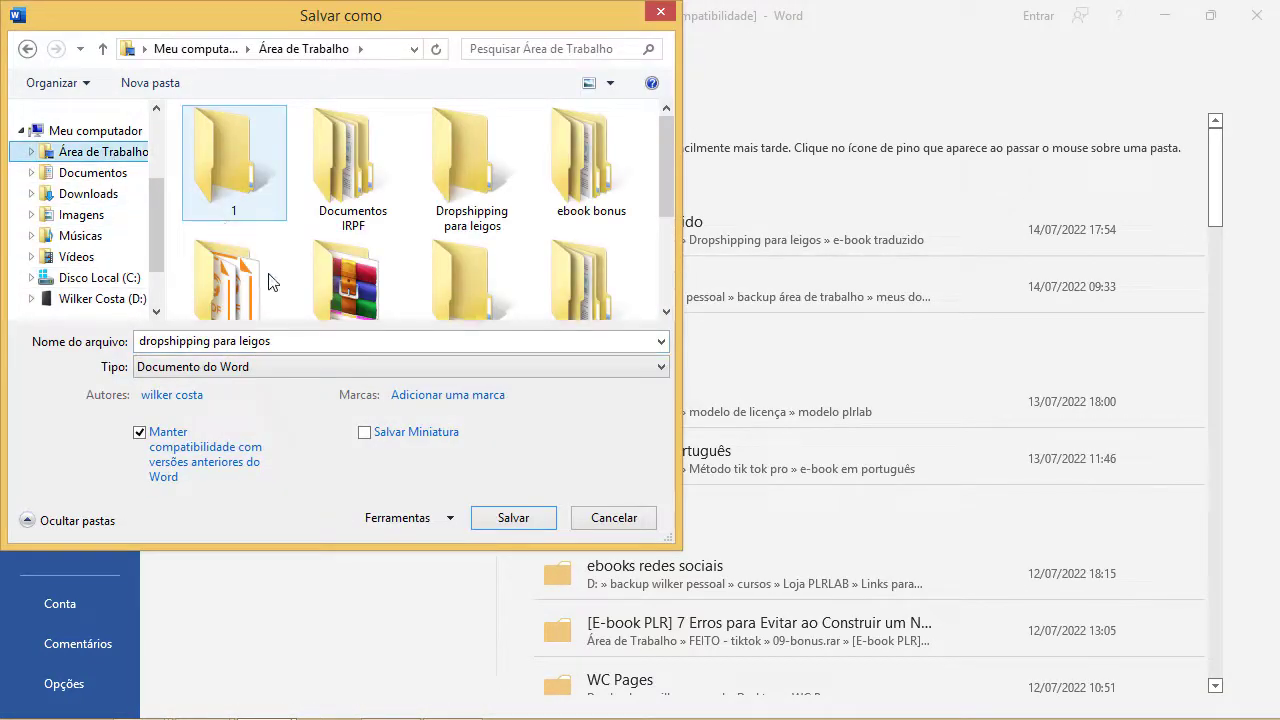
click(140, 367)
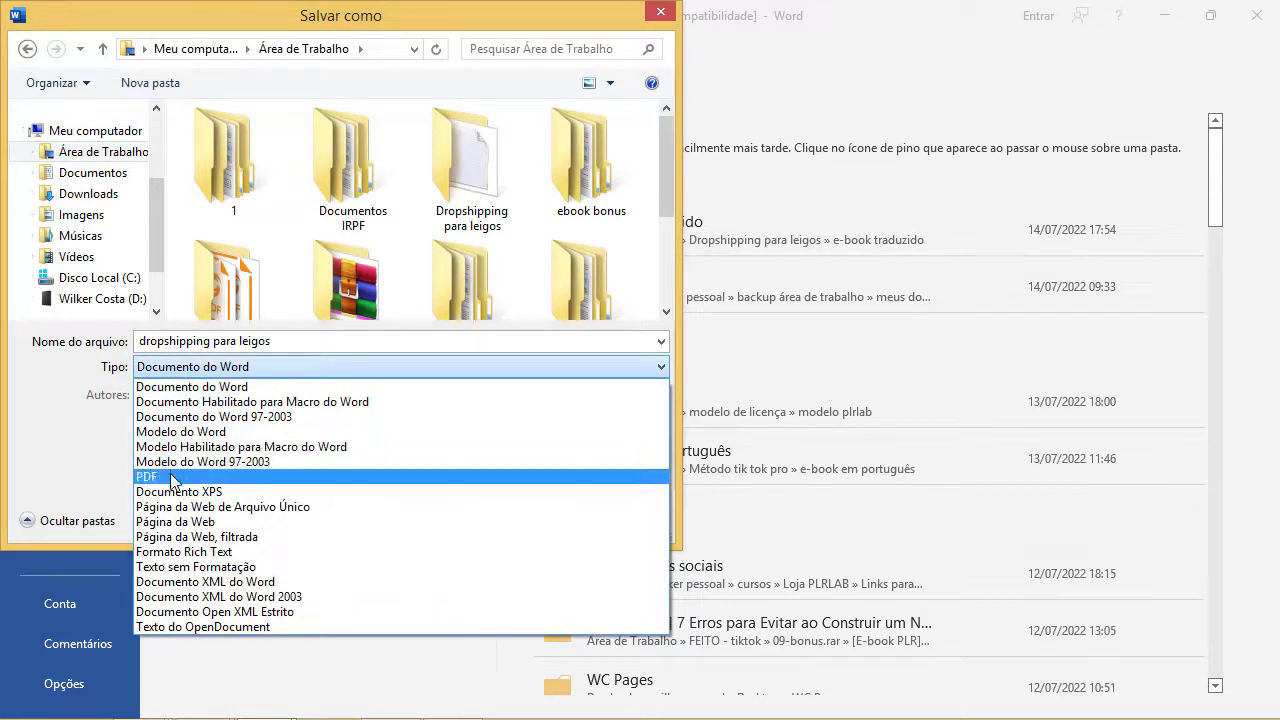
click(172, 476)
click(503, 526)
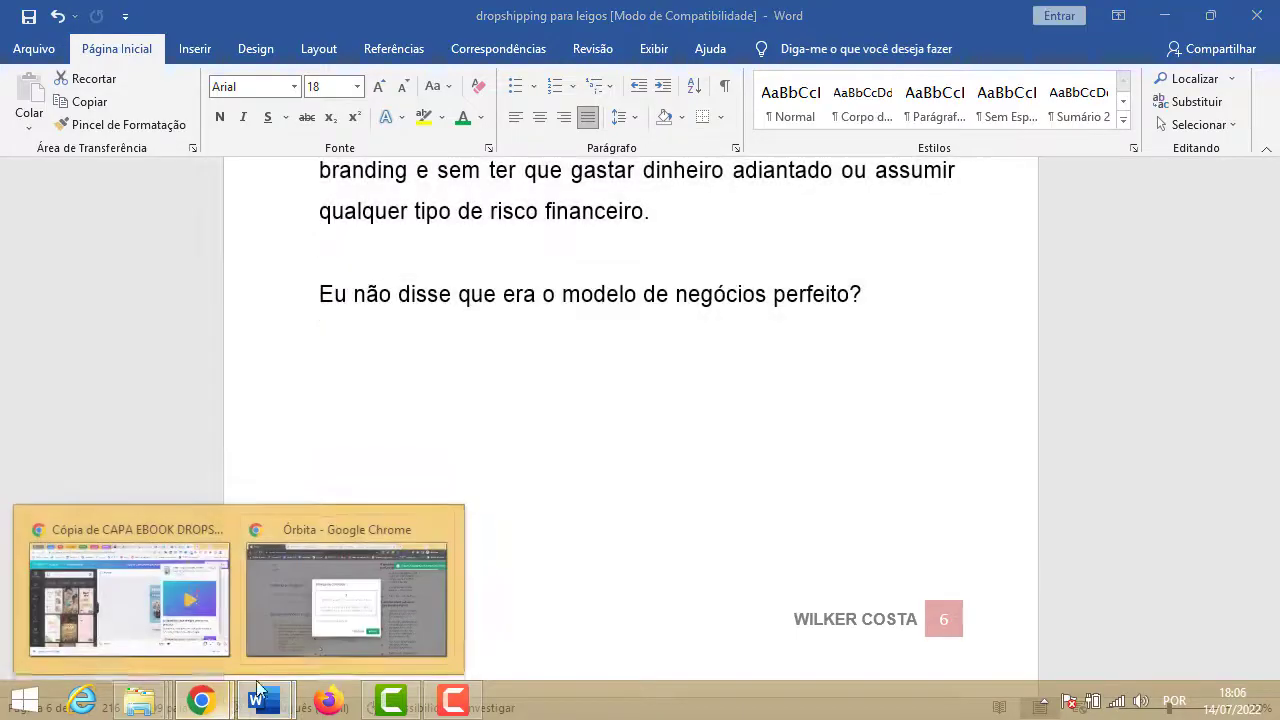
click(330, 605)
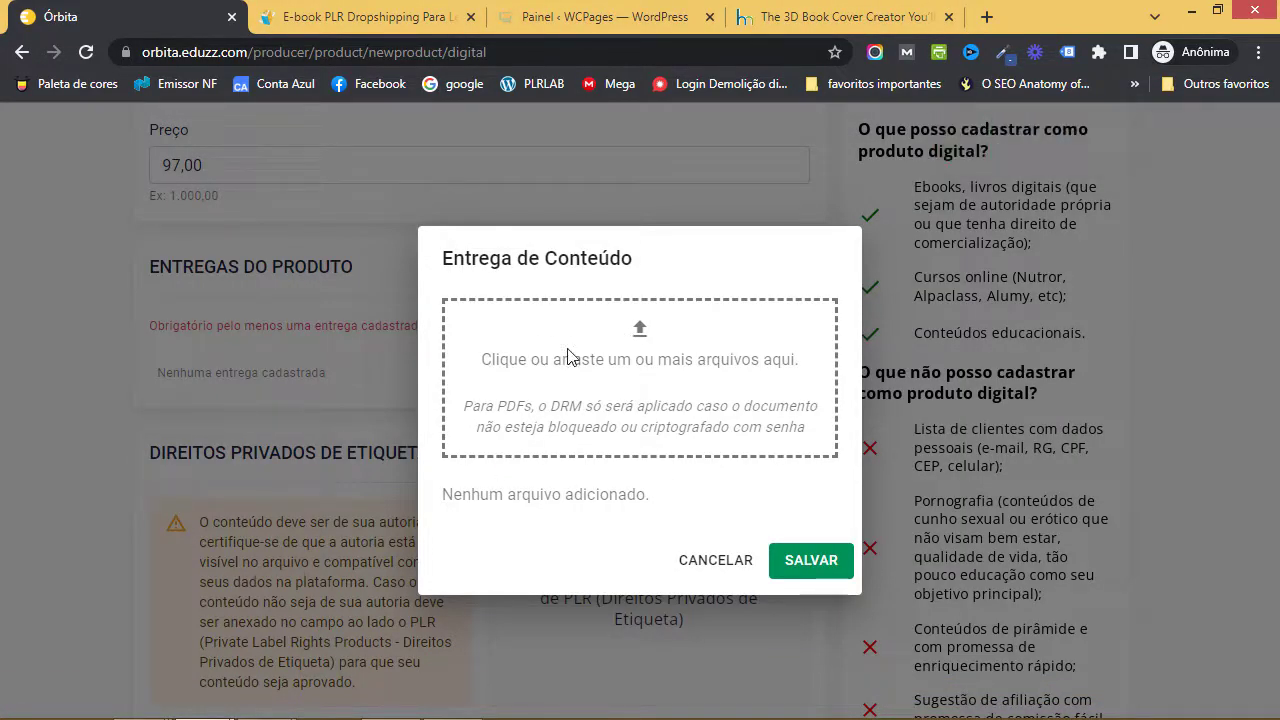
- Add the dropshipping para leigos PDF from the desktop as a delivery file
click(655, 405)
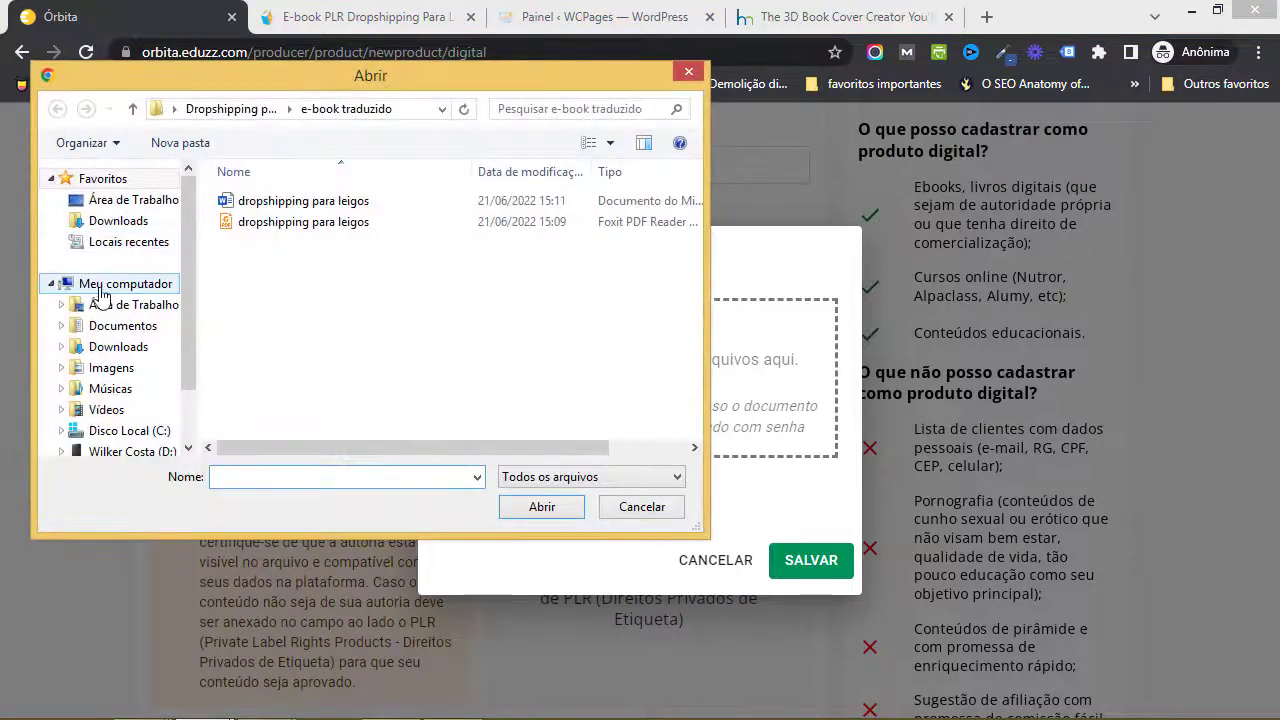
click(110, 304)
drag(690, 234, 680, 366)
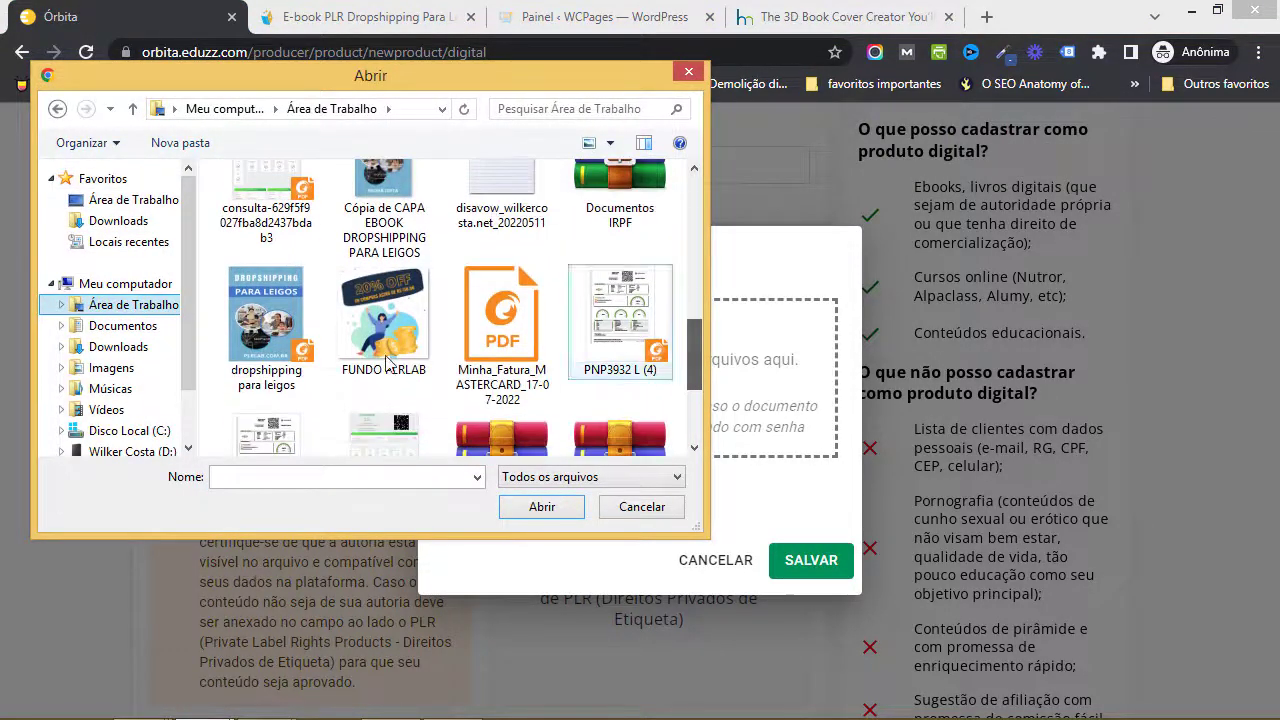
click(275, 335)
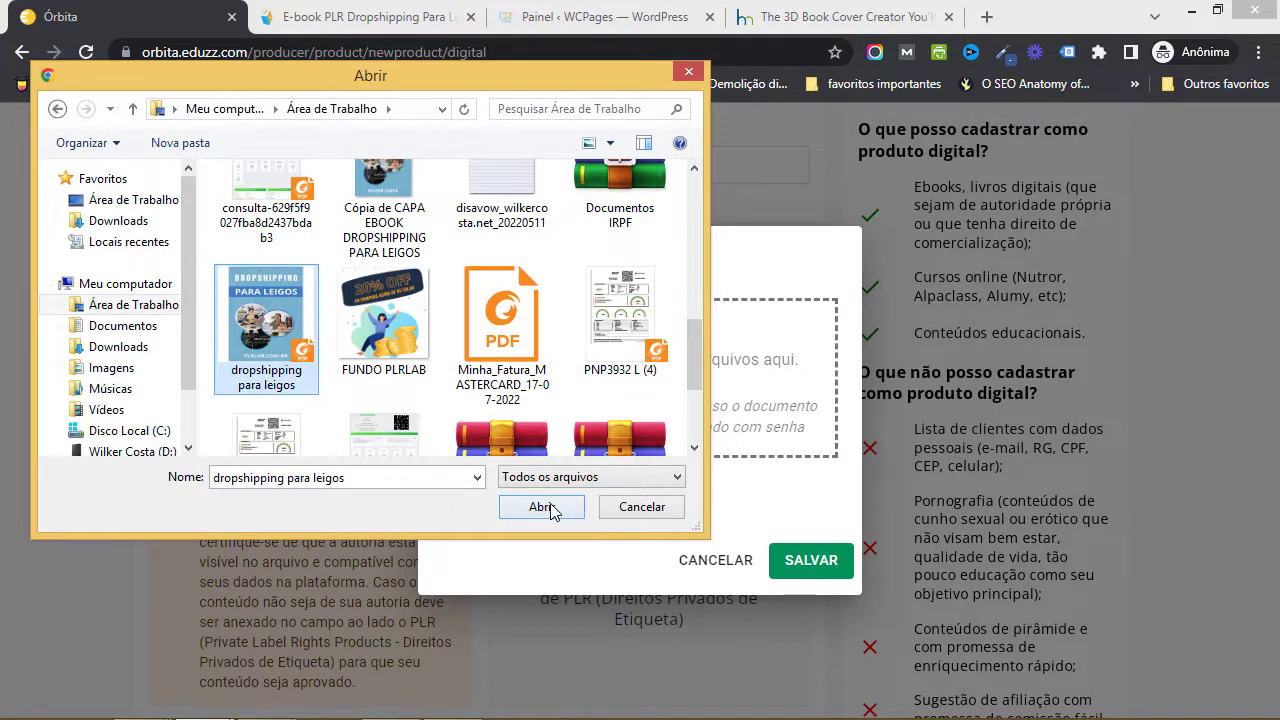
click(541, 507)
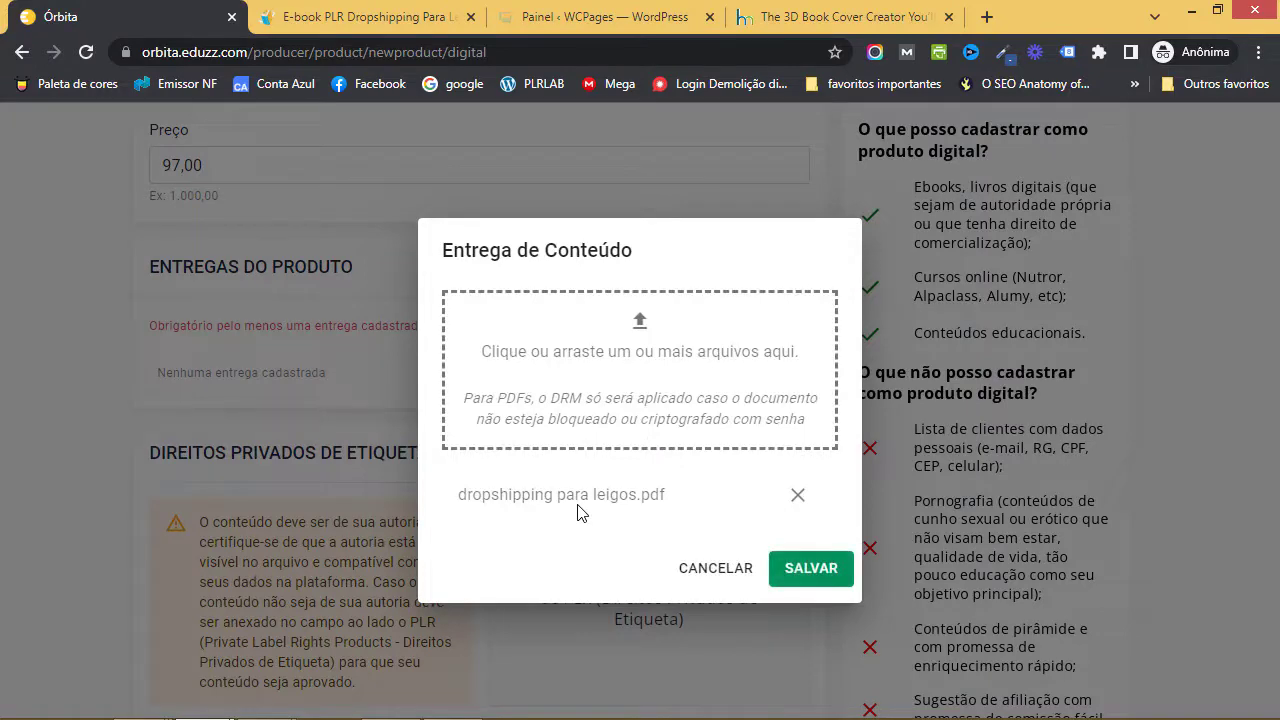
- Add fornecedores premium.pdf from the e-book bônus / lista de fornecedores folder
click(650, 383)
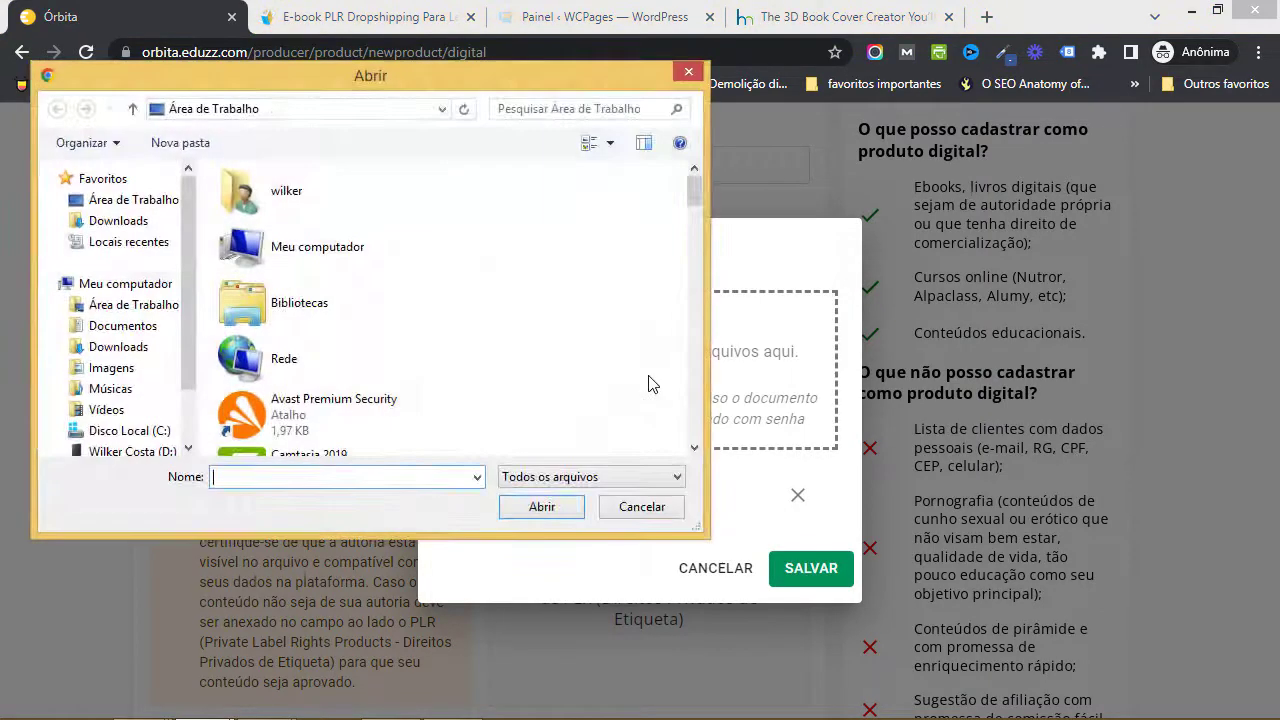
click(170, 305)
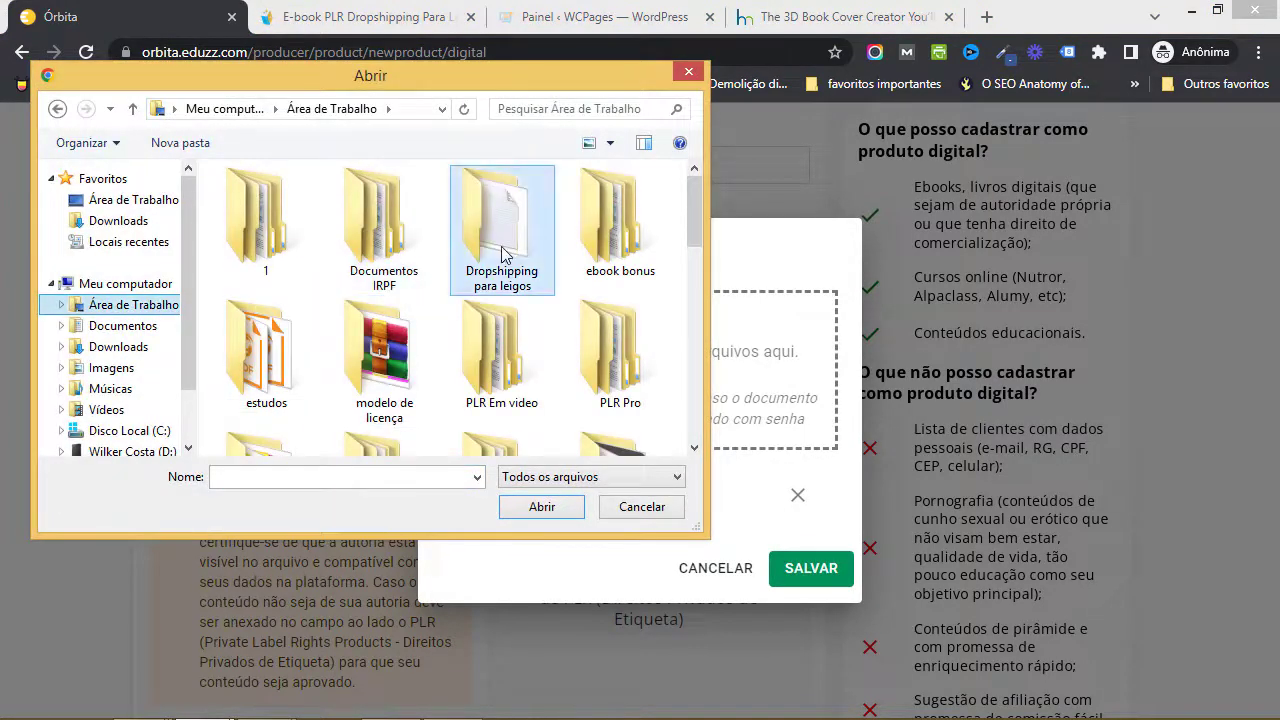
double_click(503, 253)
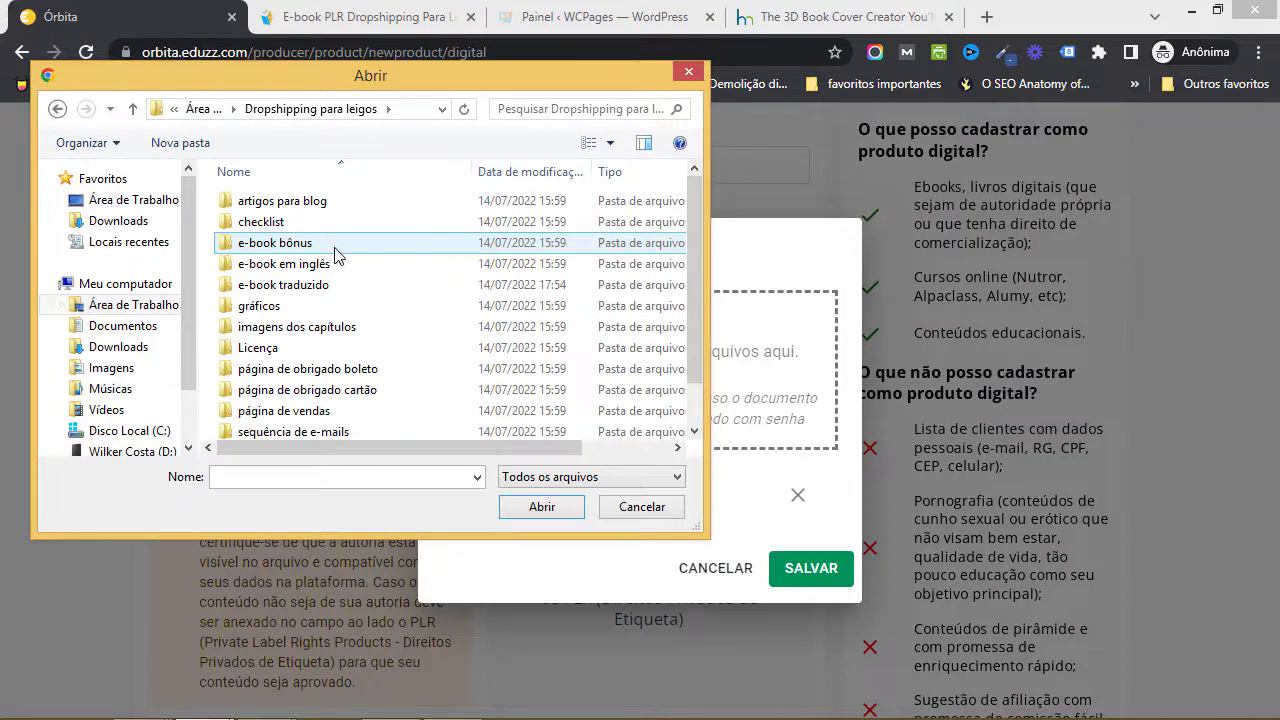
click(311, 252)
double_click(311, 252)
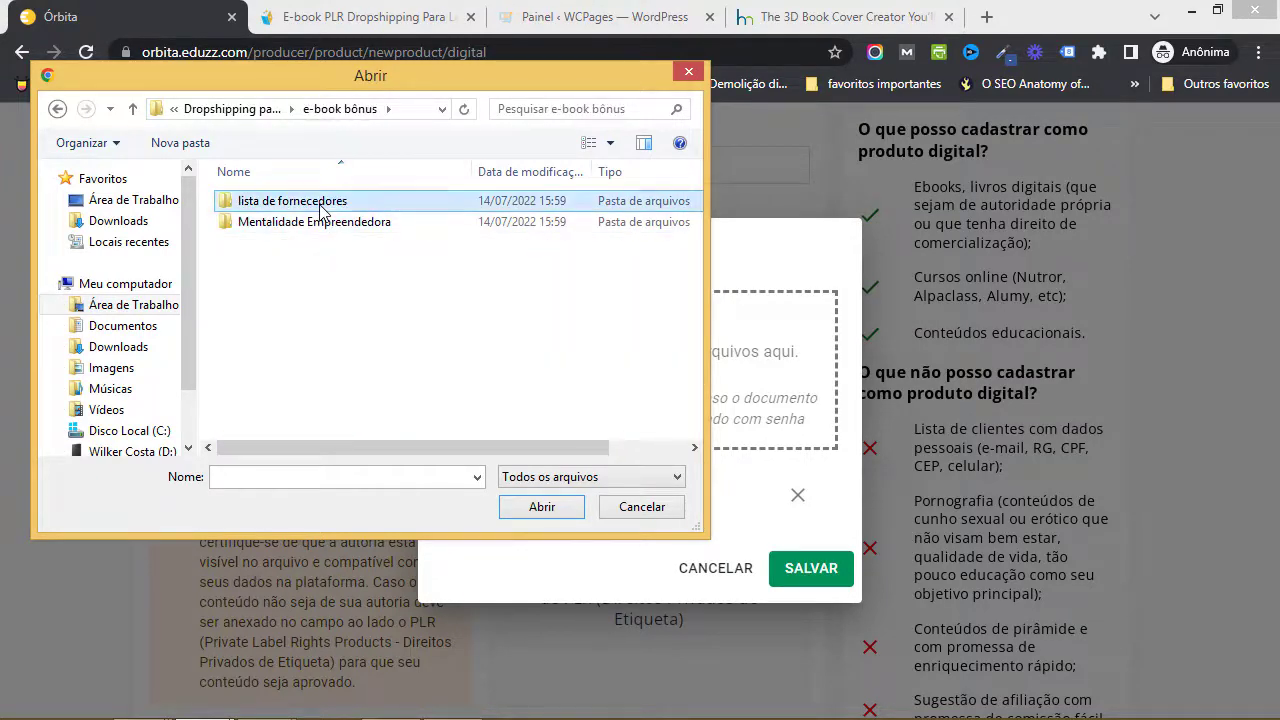
double_click(320, 203)
click(272, 222)
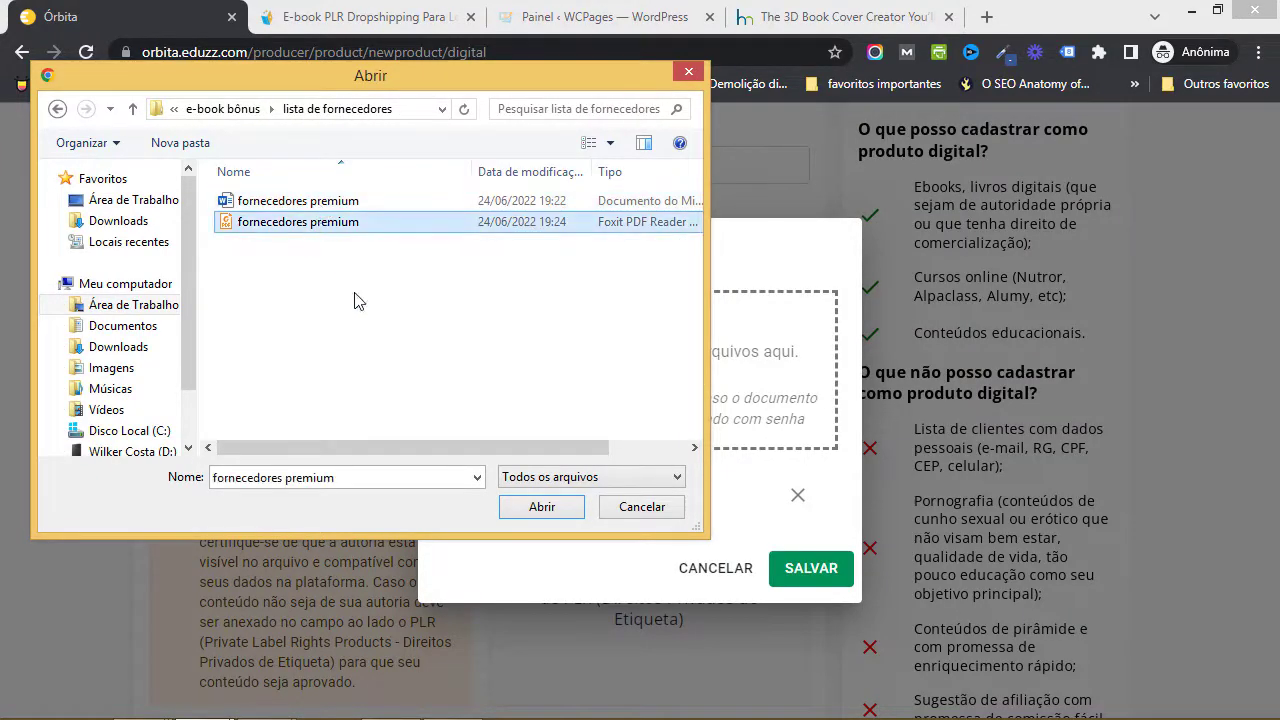
click(537, 508)
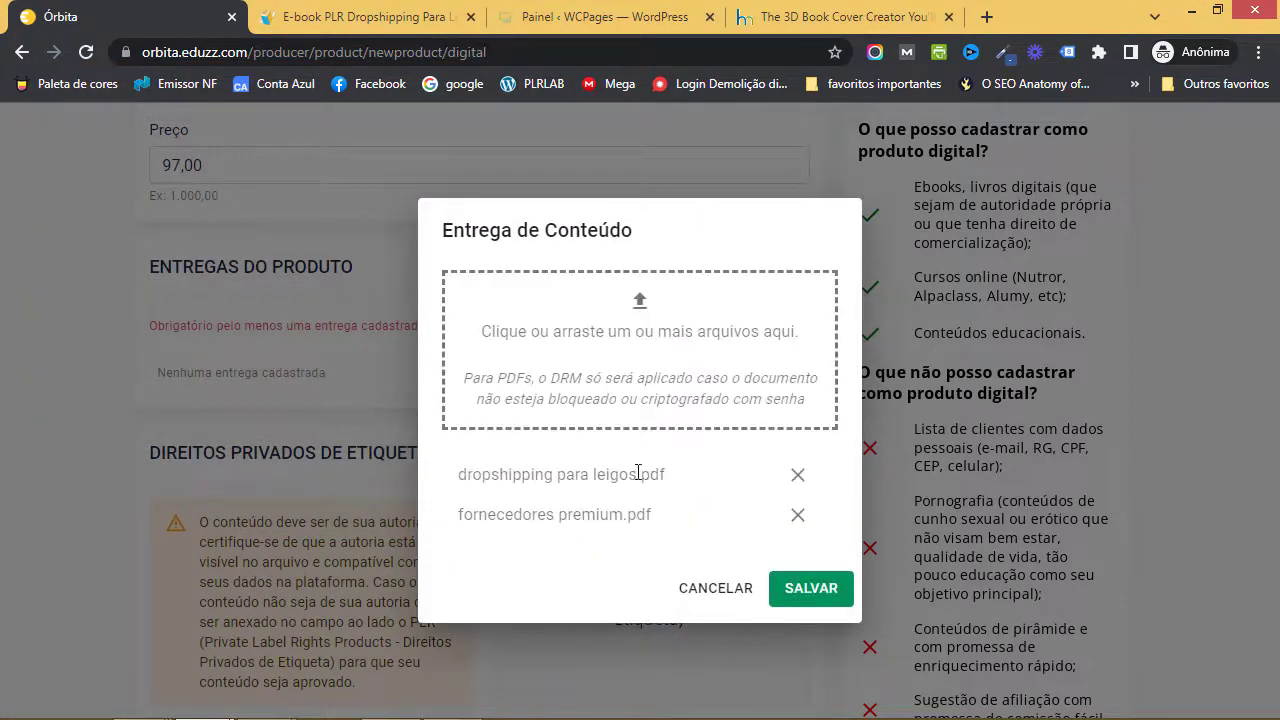
- Add the mentalidade empreendedora PDF from the Mentalidade Empreendedora / e-book em portugues folder
click(636, 372)
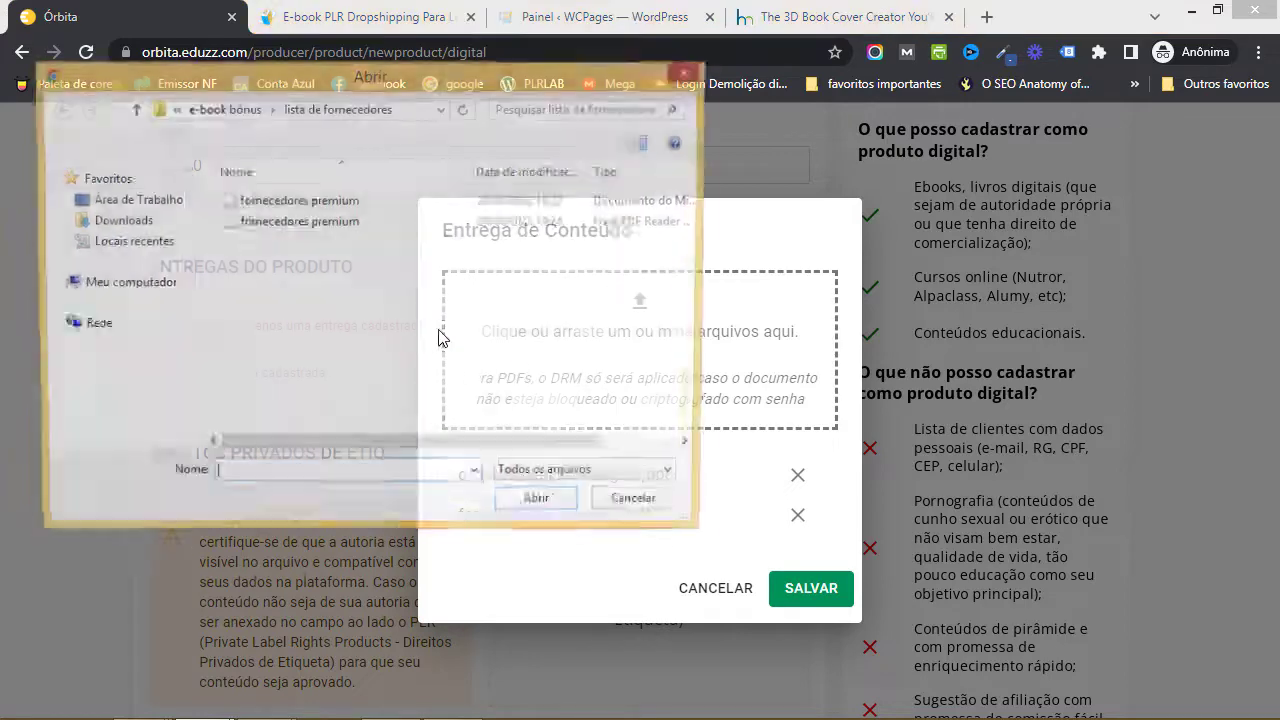
click(240, 108)
double_click(285, 222)
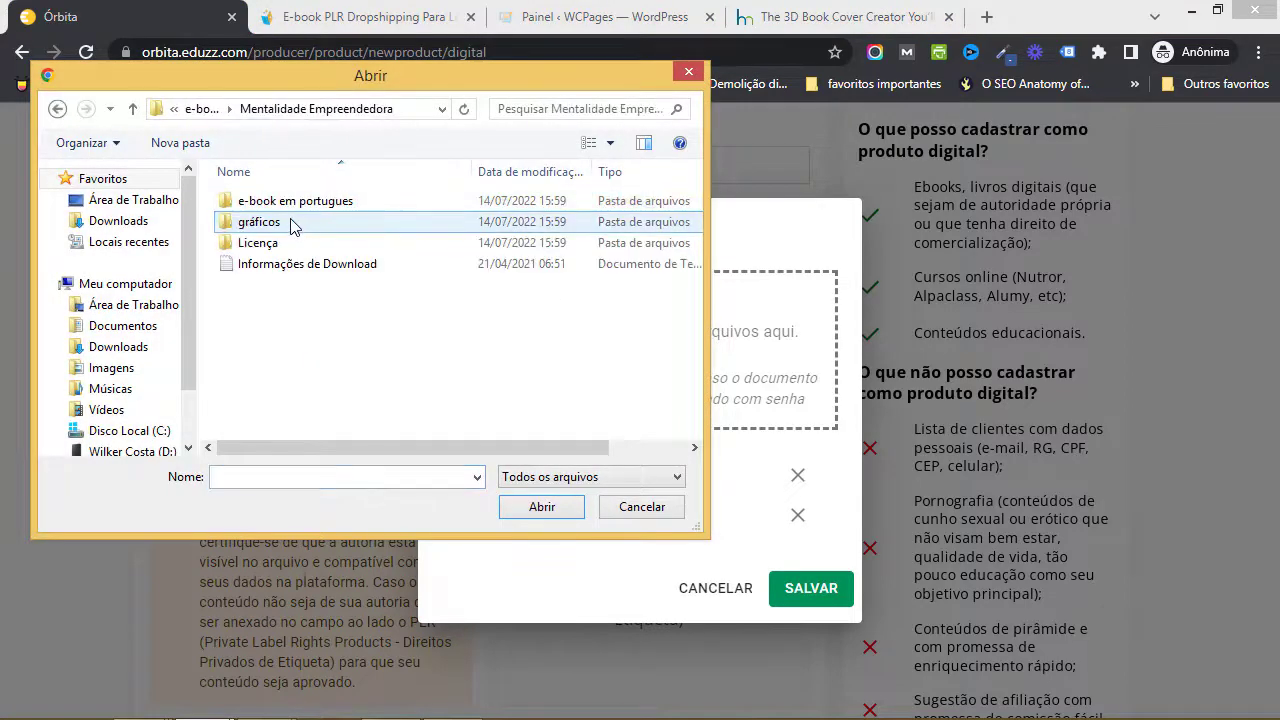
double_click(290, 202)
click(290, 203)
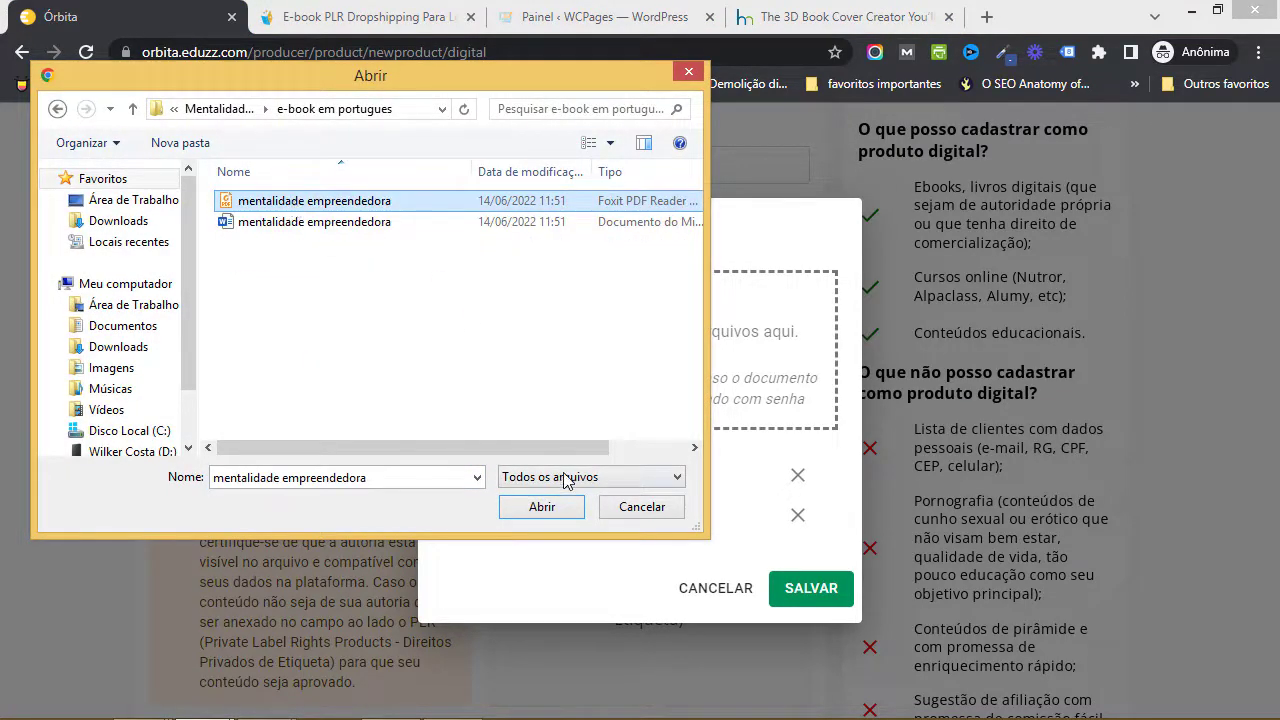
click(560, 506)
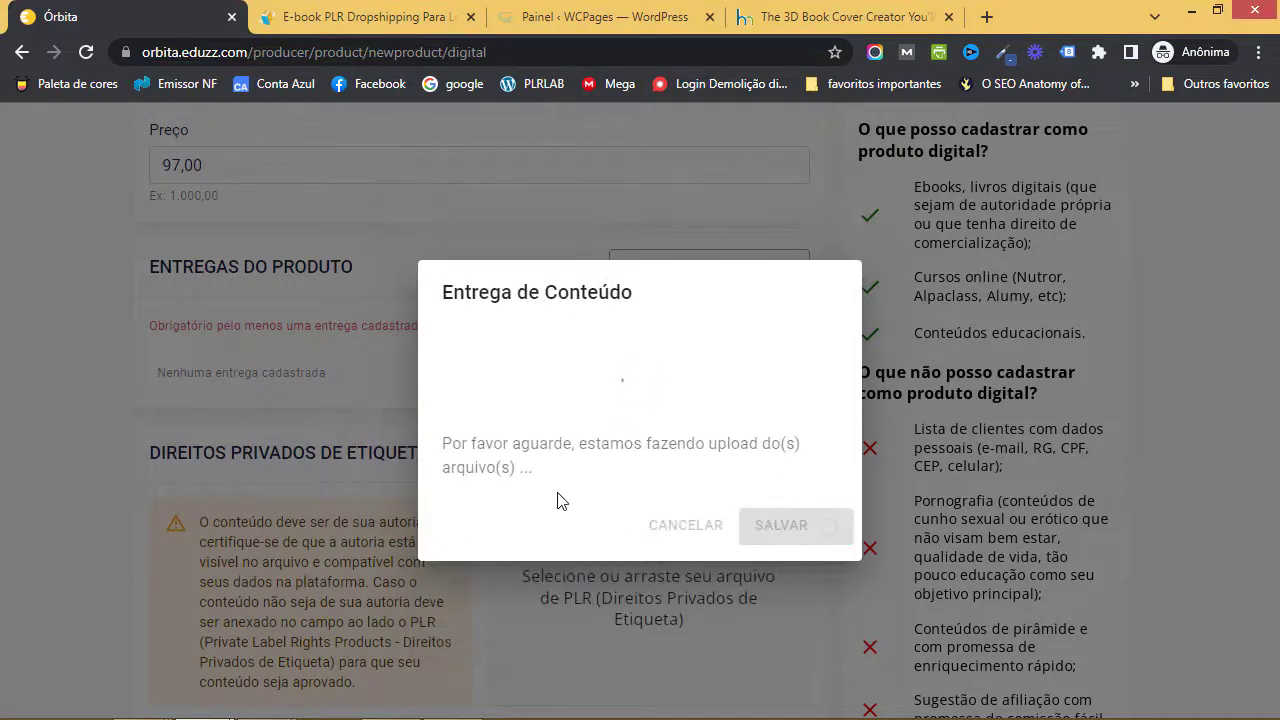
- Save the three PDFs, including mentalidade-empreendedora.pdf, as deliveries and scroll to Direitos Privados de Etiqueta
click(811, 607)
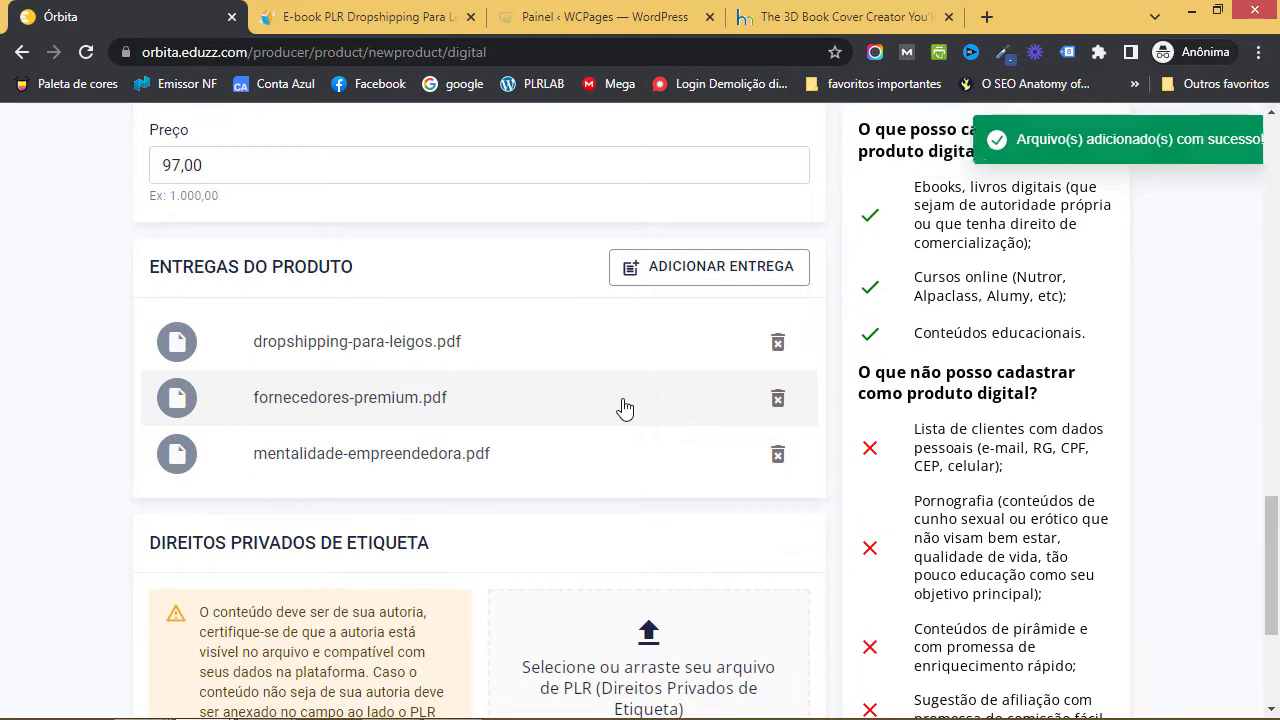
scroll(683, 469, down, 3)
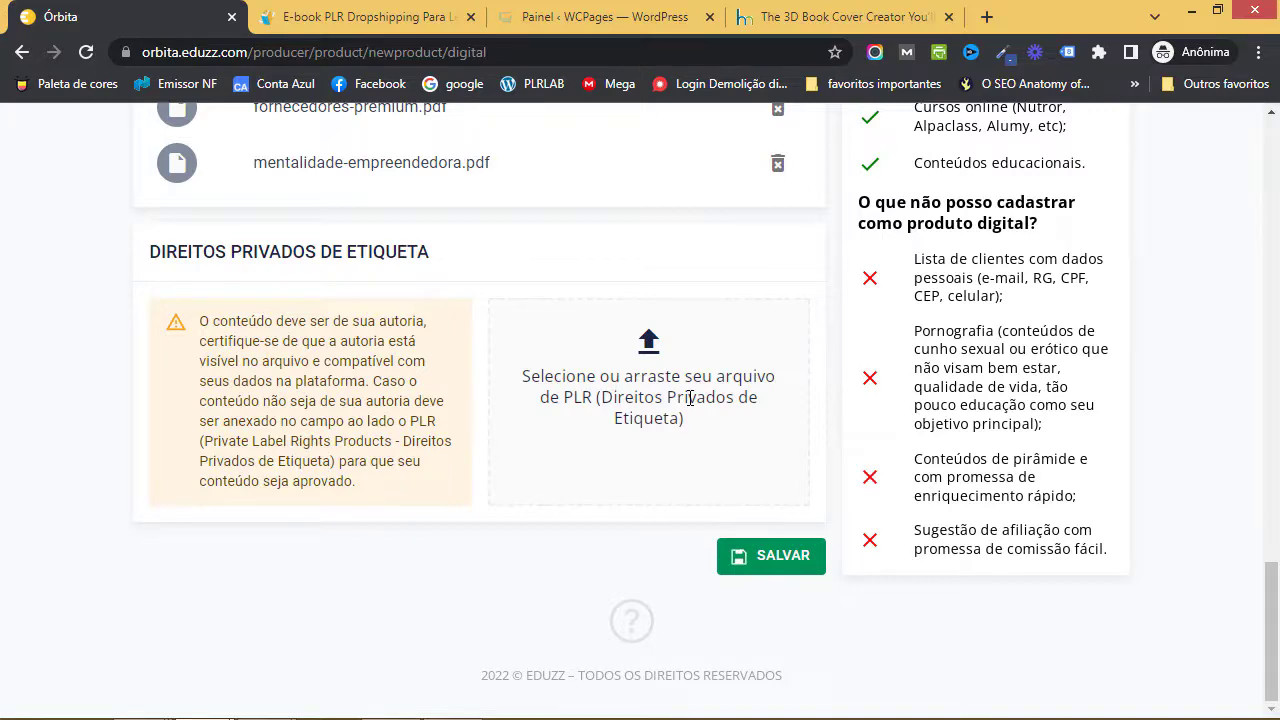
key(super+d)
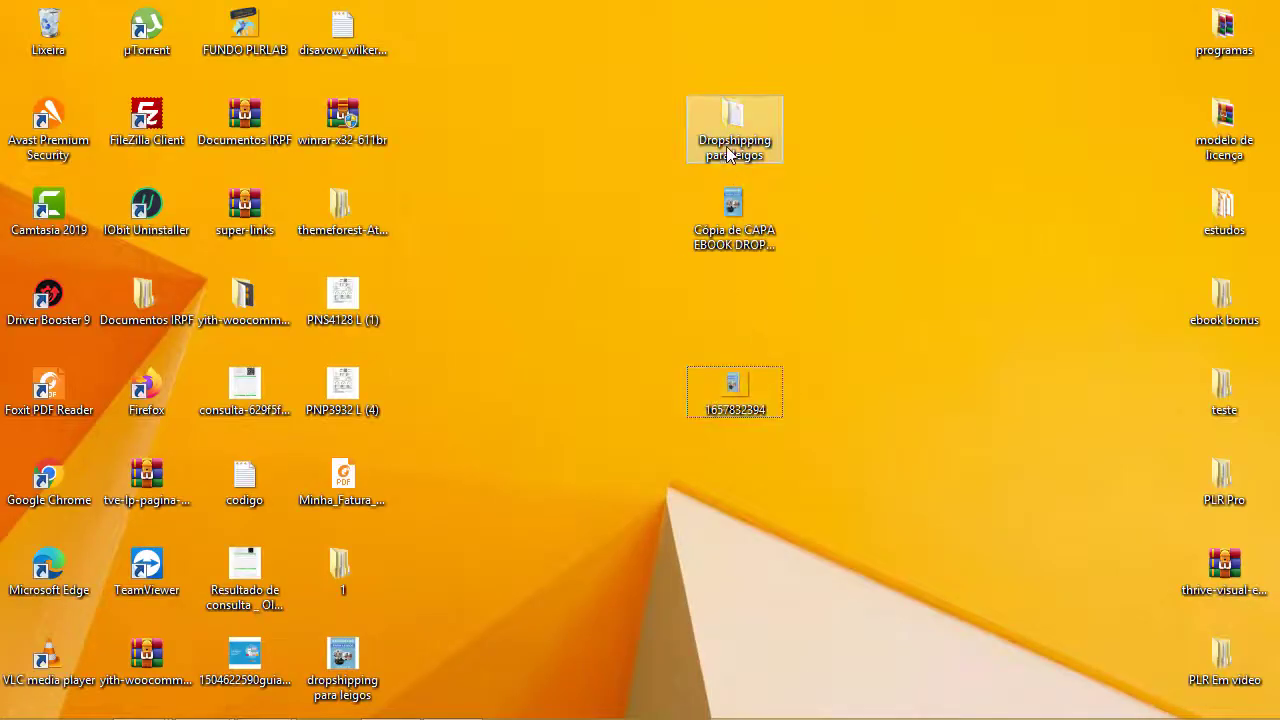
double_click(729, 152)
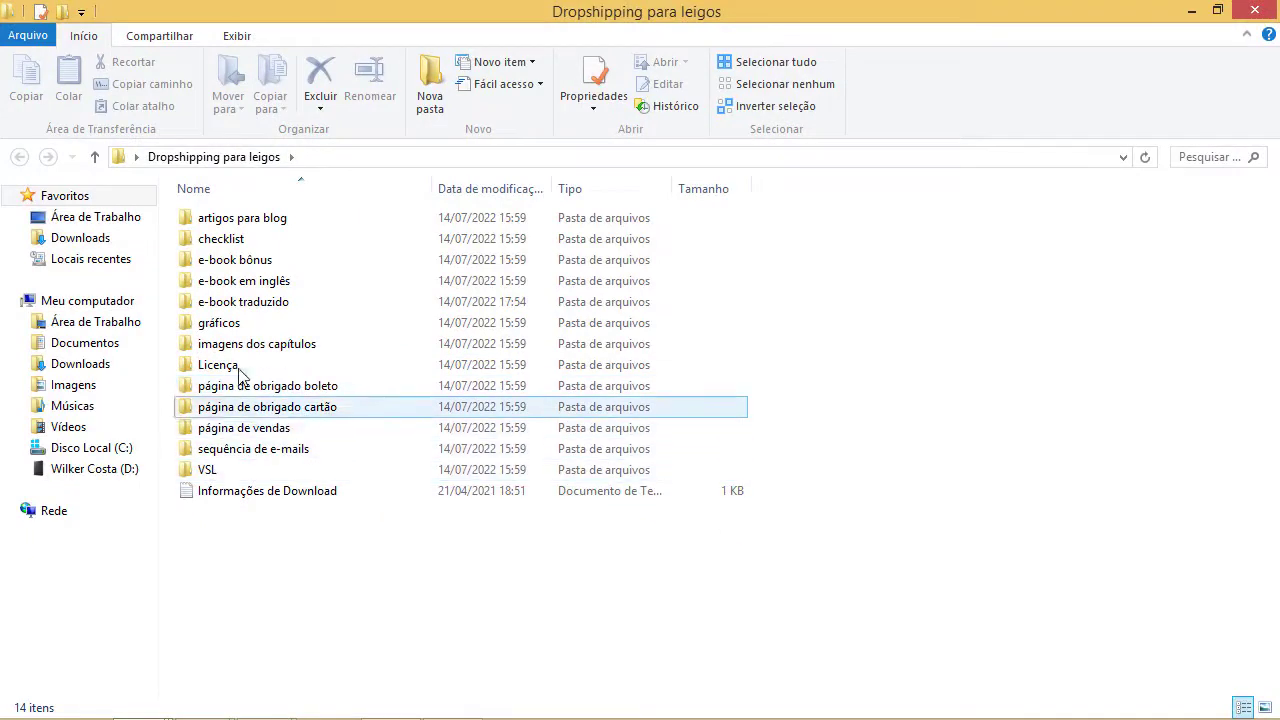
double_click(238, 368)
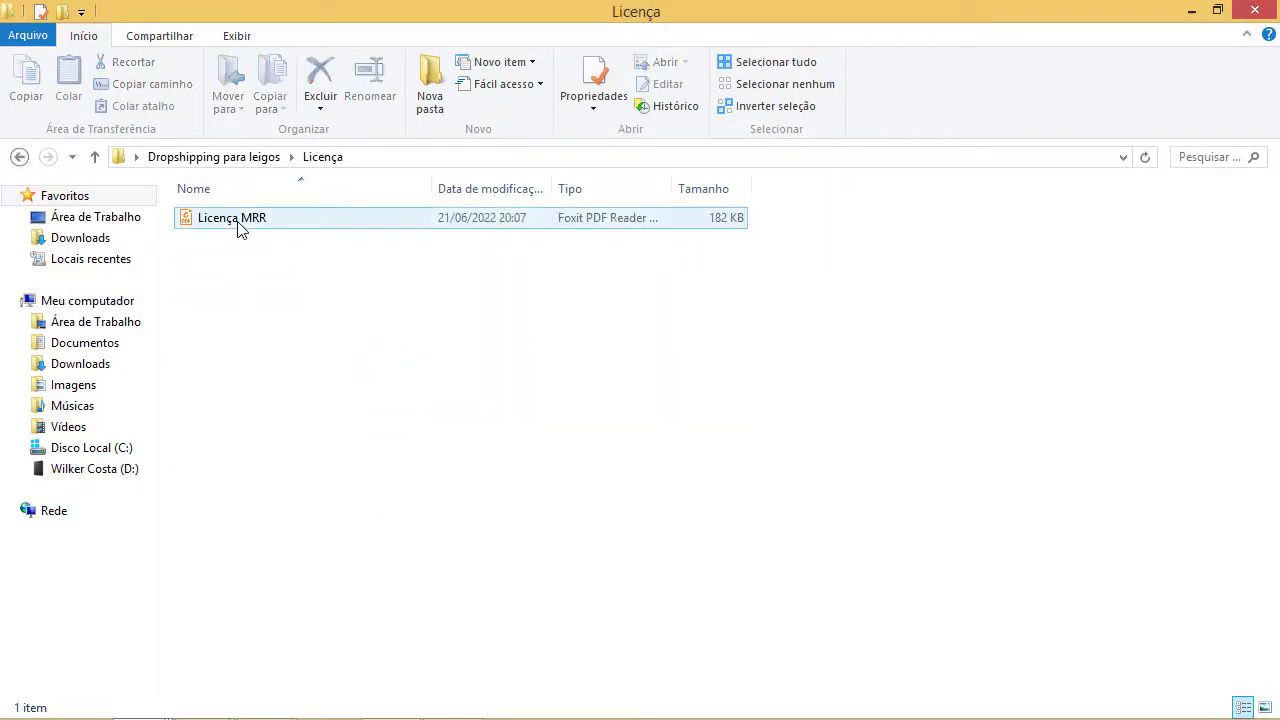
key(Delete)
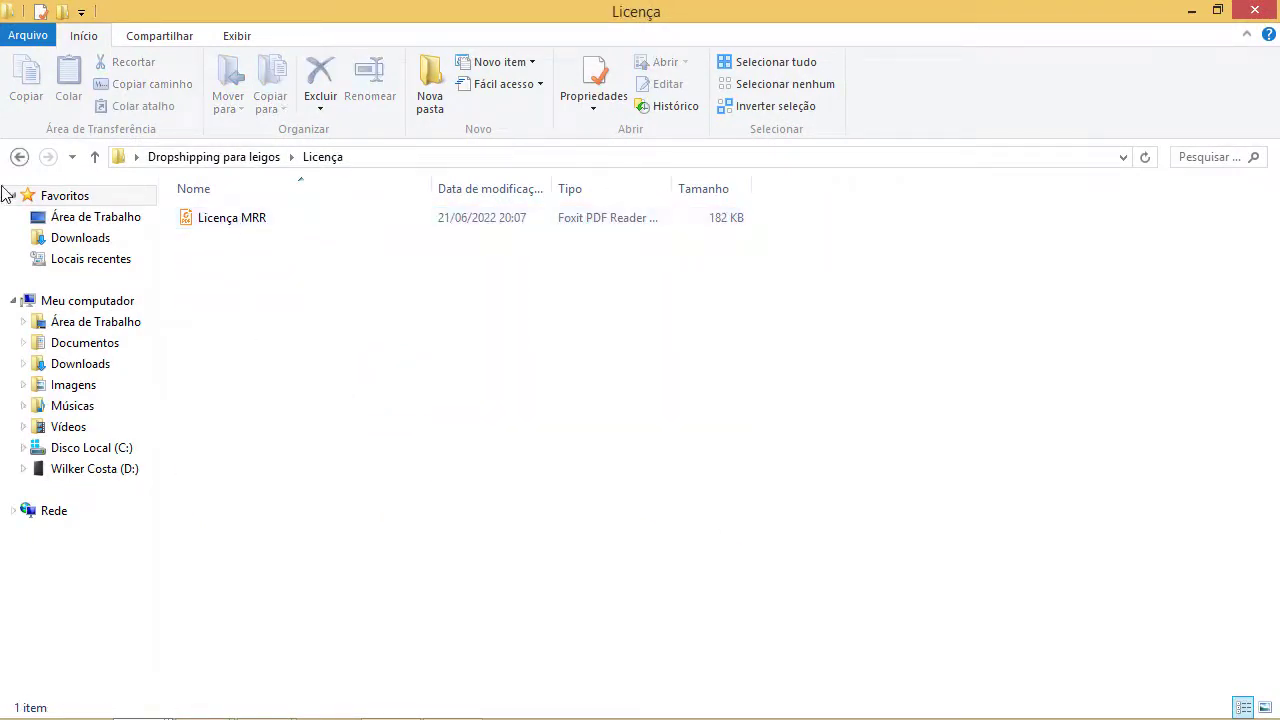
key(BackSpace)
key(alt+Tab)
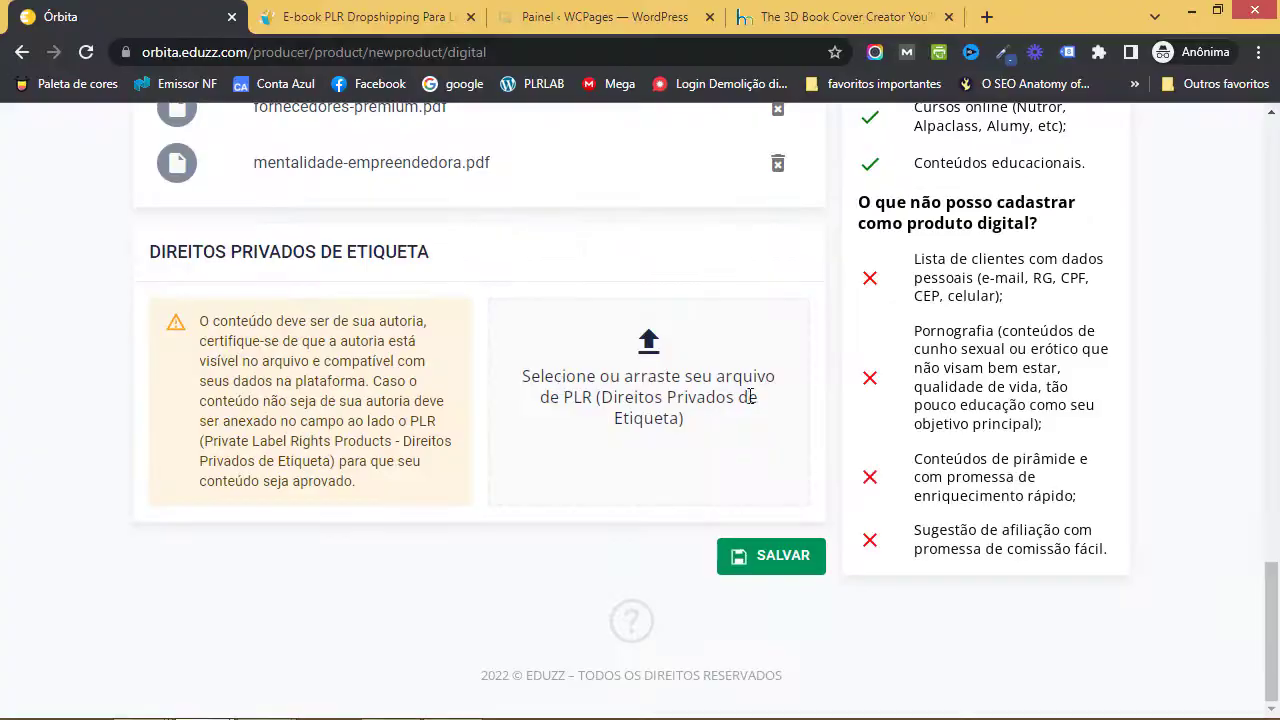
- Save the Dropshipping Para Leigos product and scroll its ready-to-sell page showing the sales link
click(783, 558)
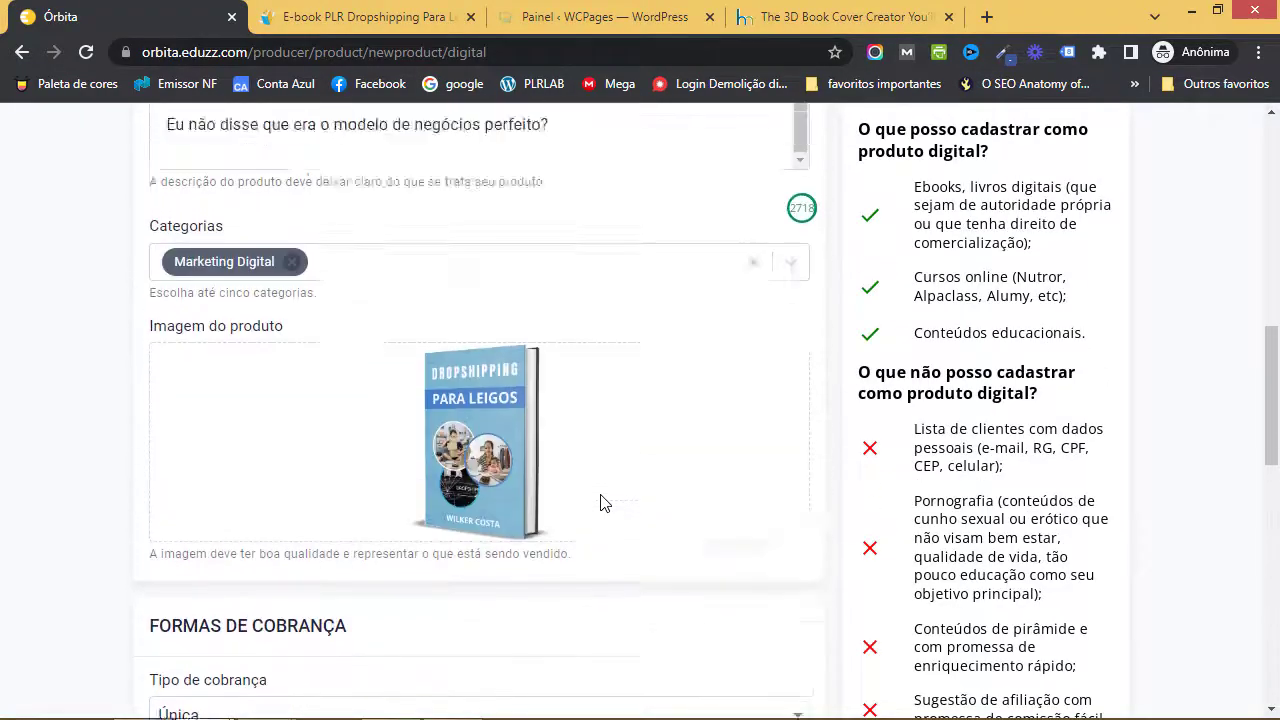
scroll(610, 503, down, 15)
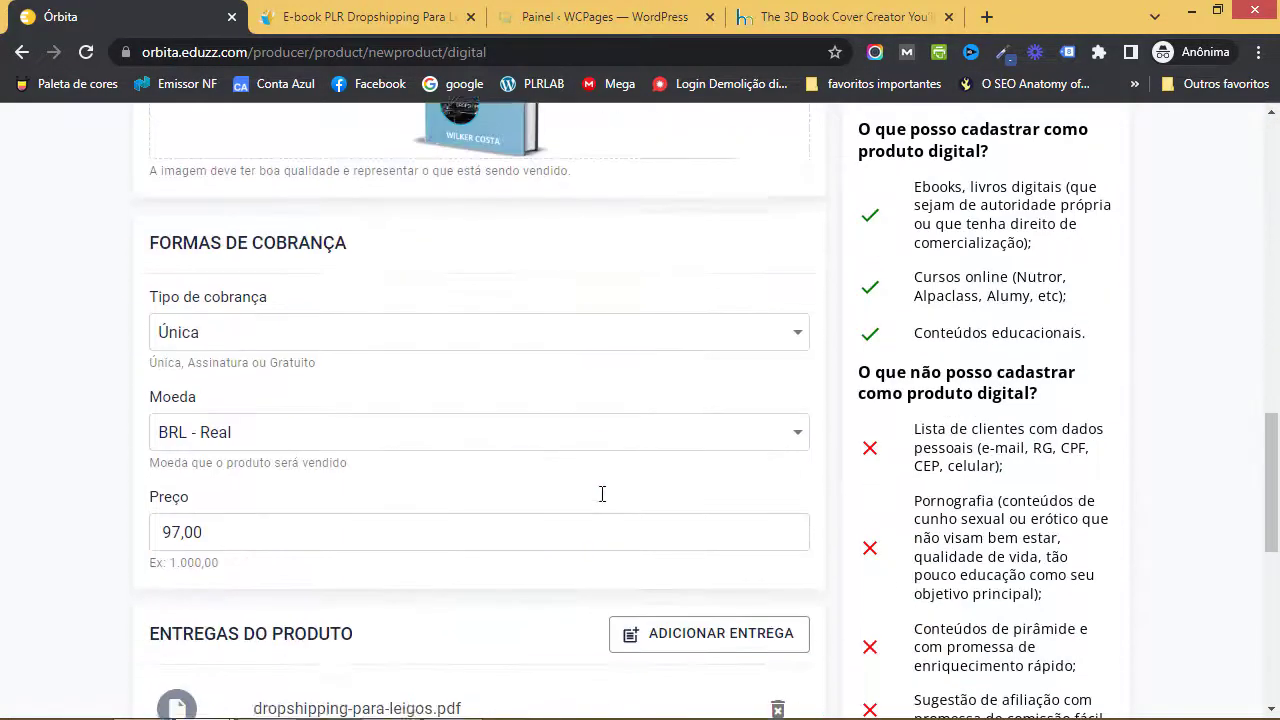
scroll(640, 503, down, 3)
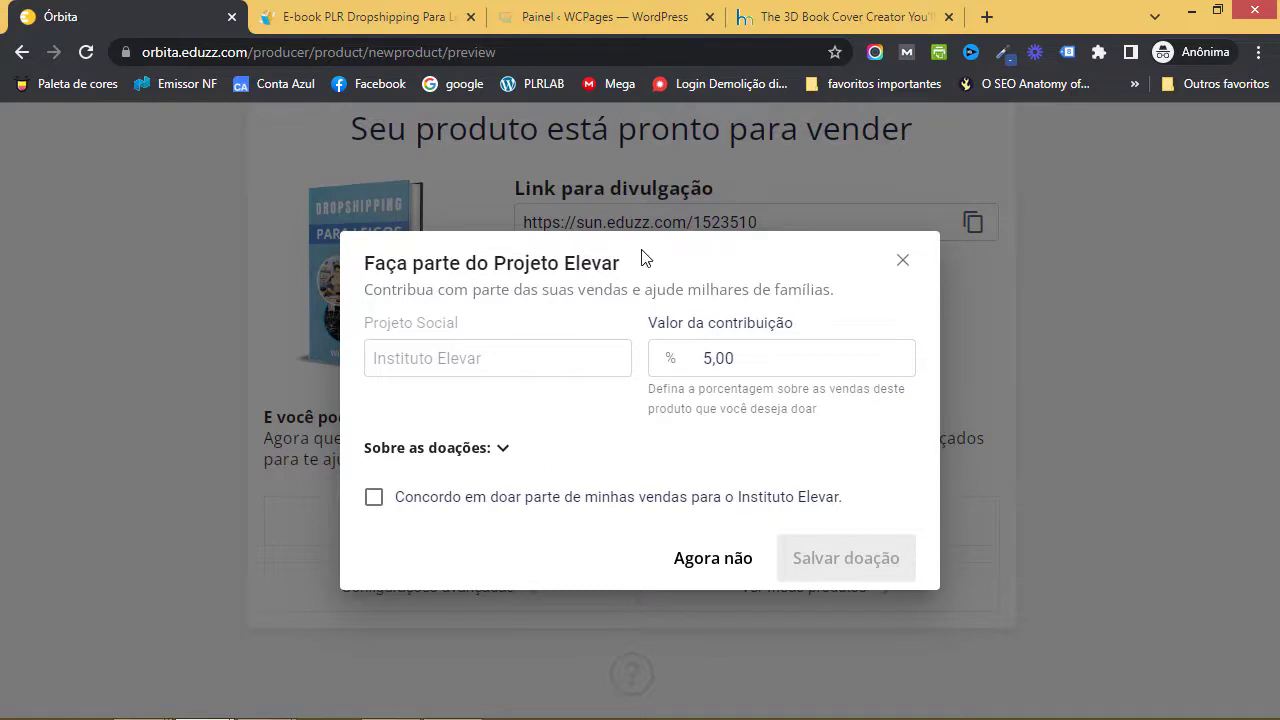
- Decline the Projeto Elevar donation with 'Agora não', copy the sales link, and open a blank tab
click(700, 557)
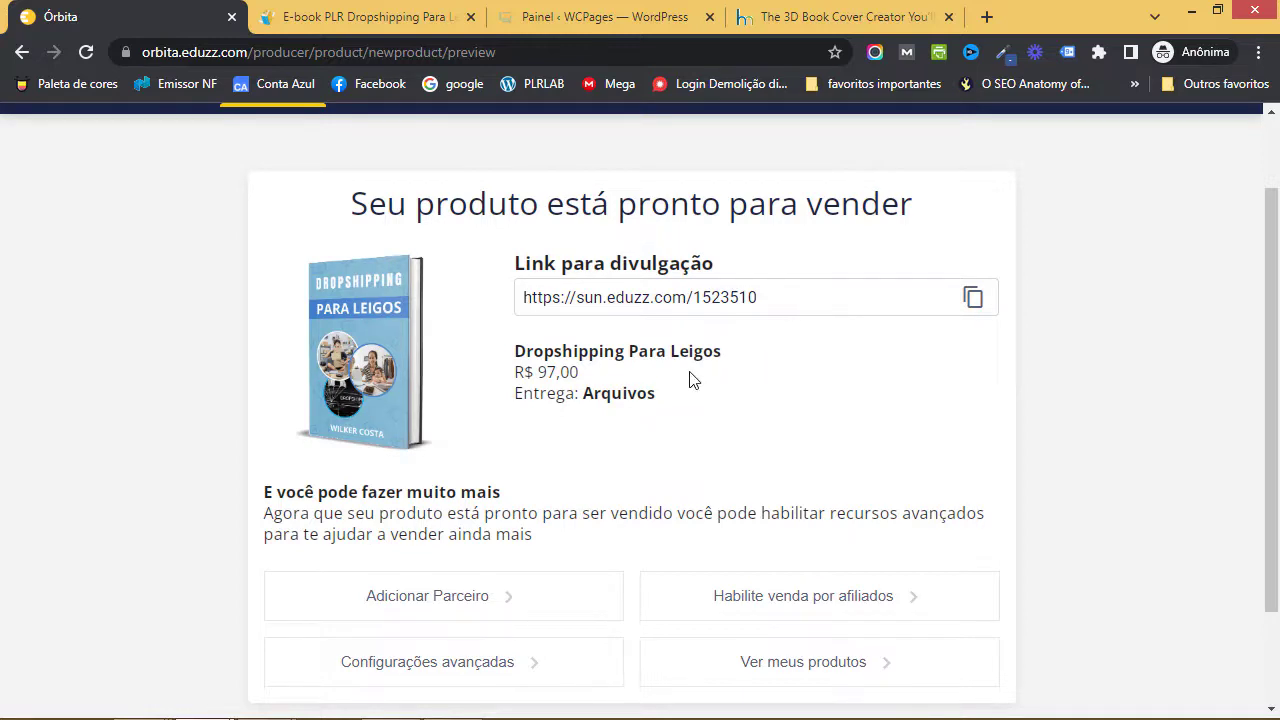
scroll(688, 372, down, 1)
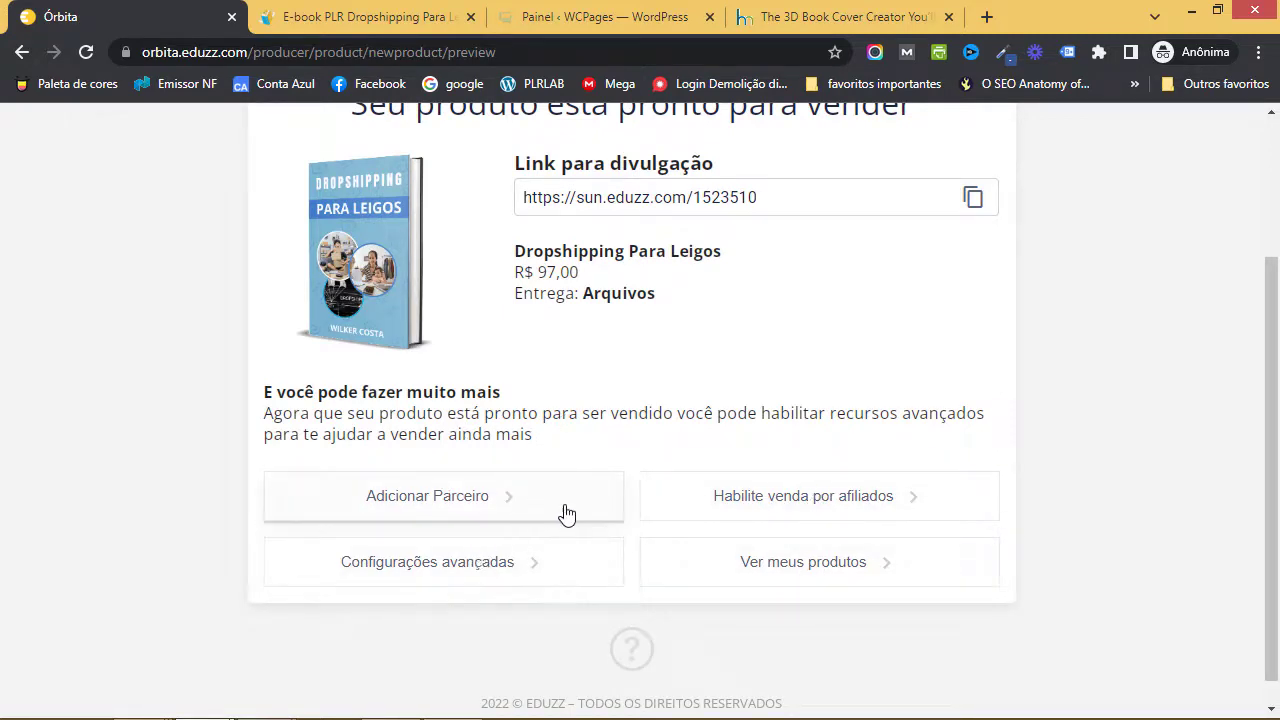
scroll(568, 512, up, 1)
click(975, 300)
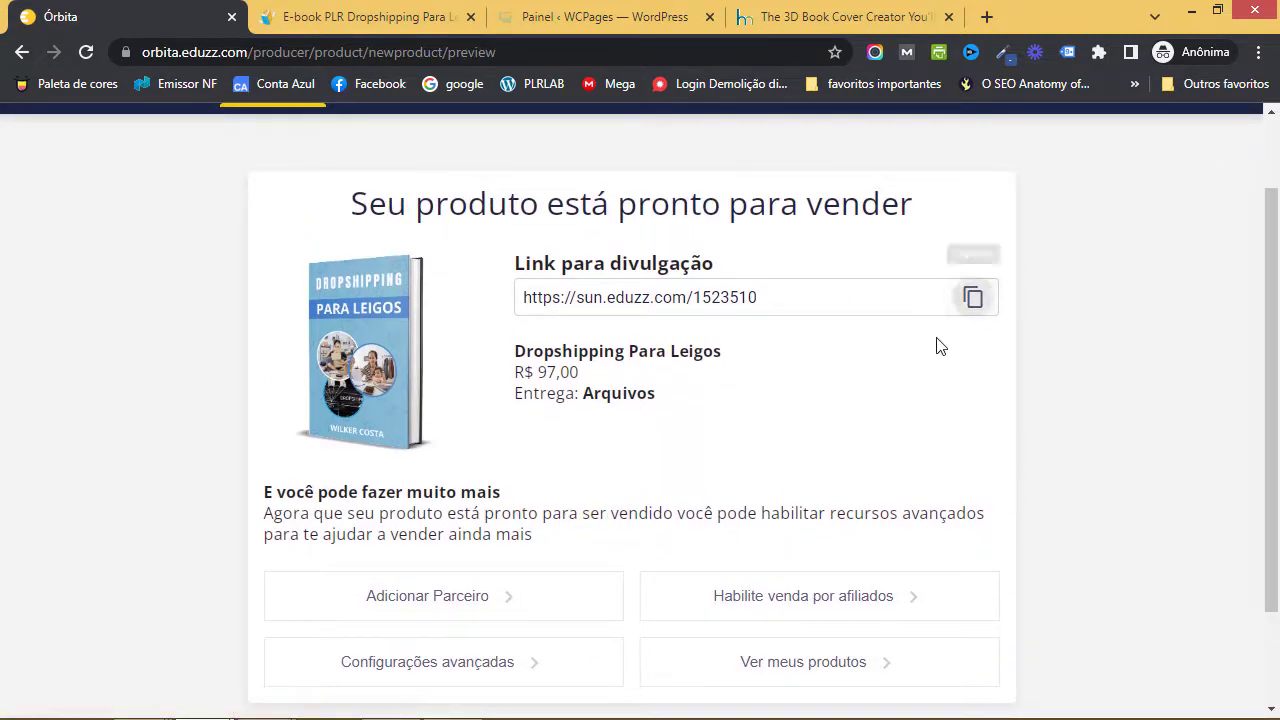
click(987, 17)
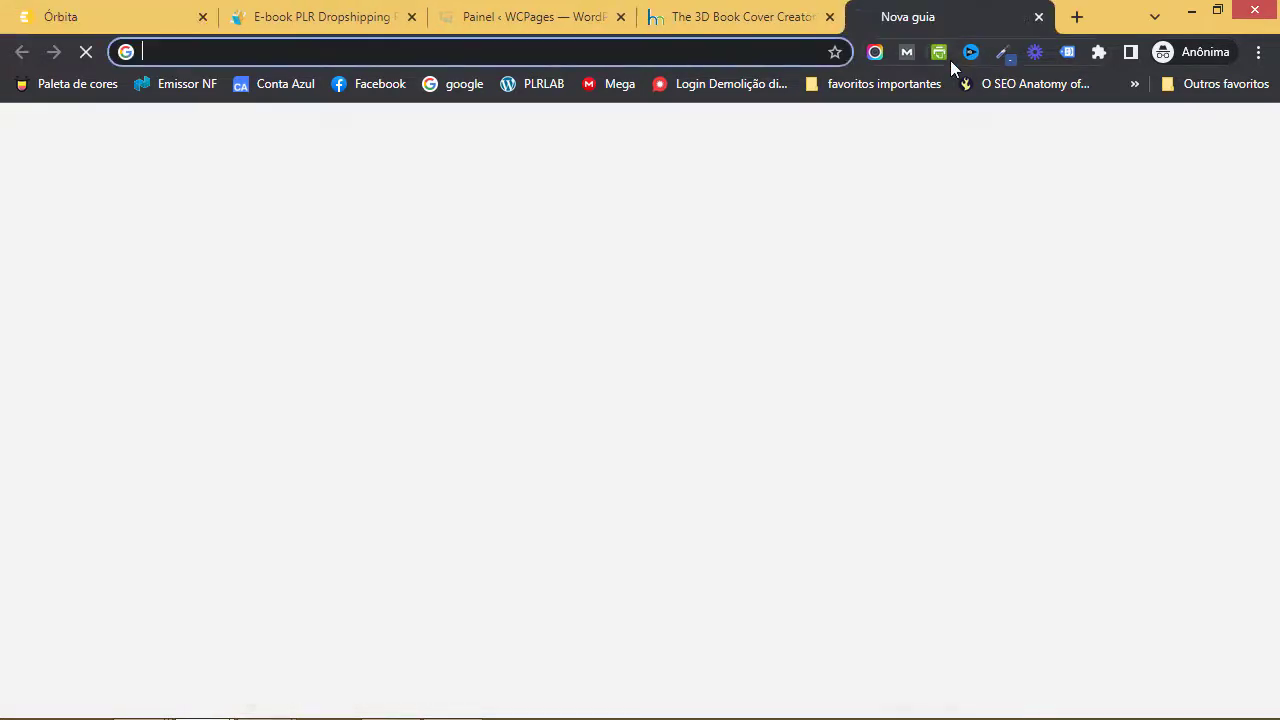
- Load sun.eduzz.com/1523510 to review the 12x R$ 9,70 checkout, then return to Órbita
key(ctrl+v)
key(Return)
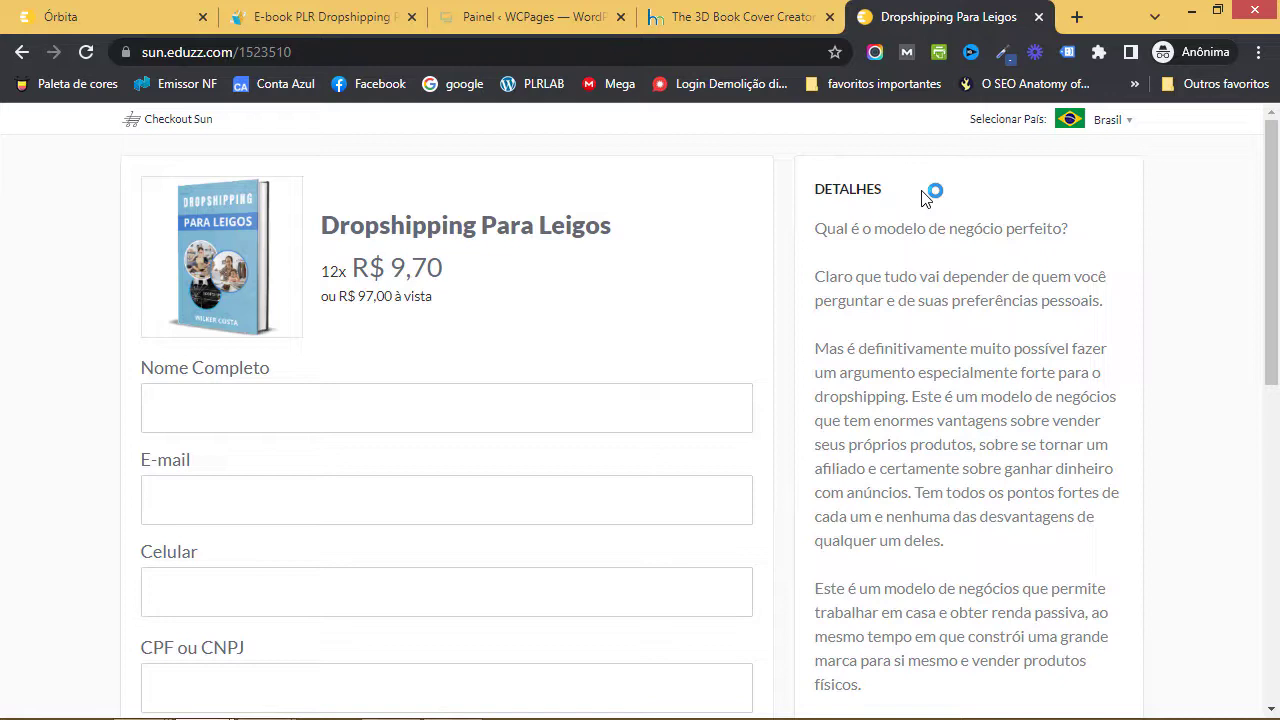
click(128, 28)
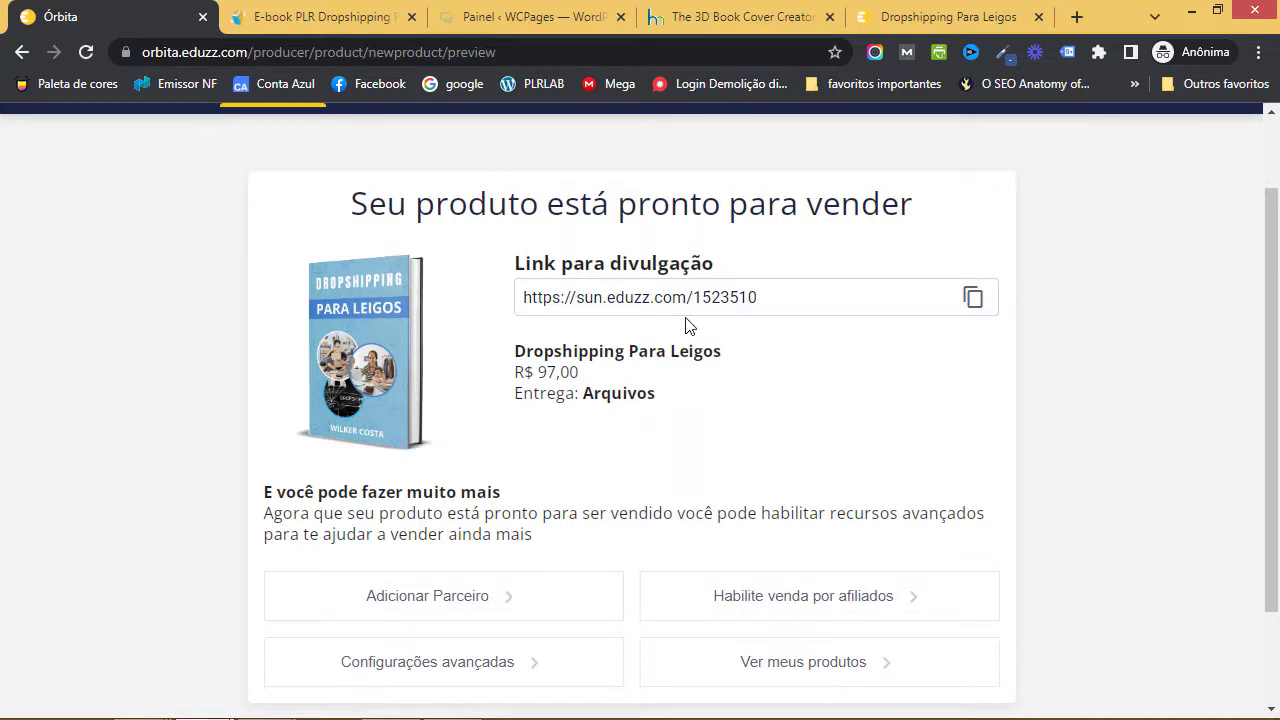
click(952, 16)
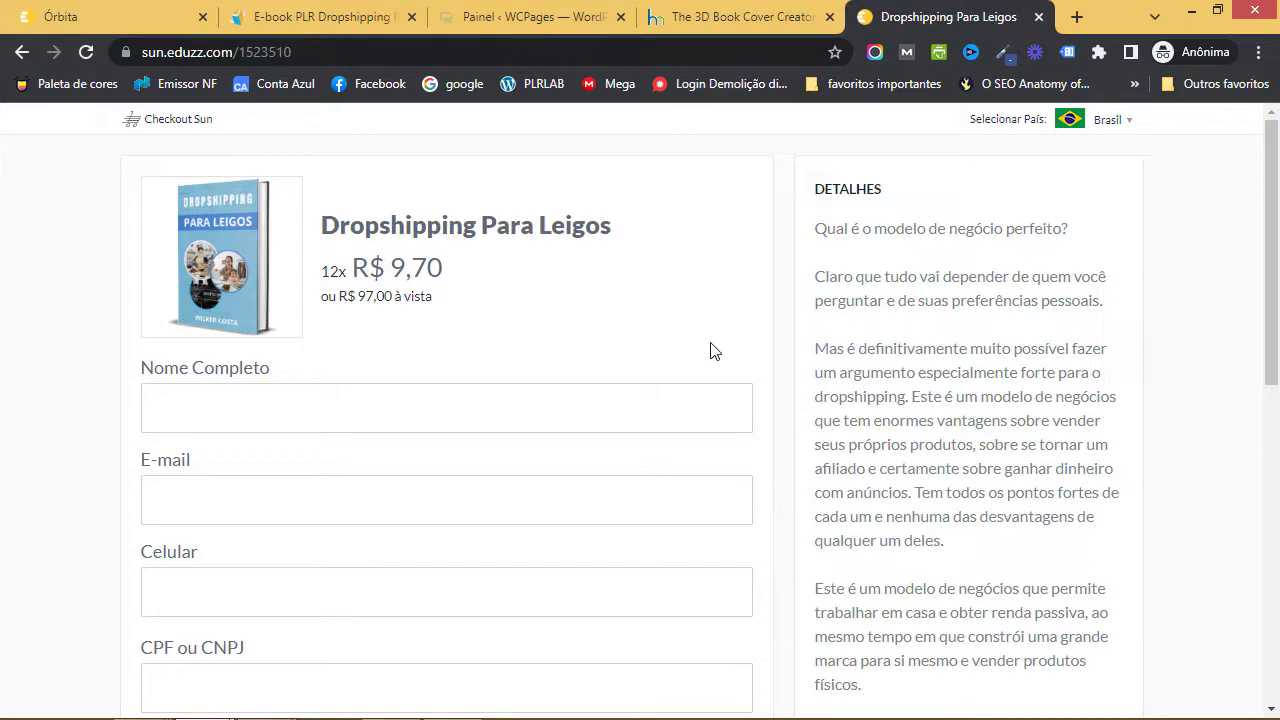
scroll(714, 350, down, 8)
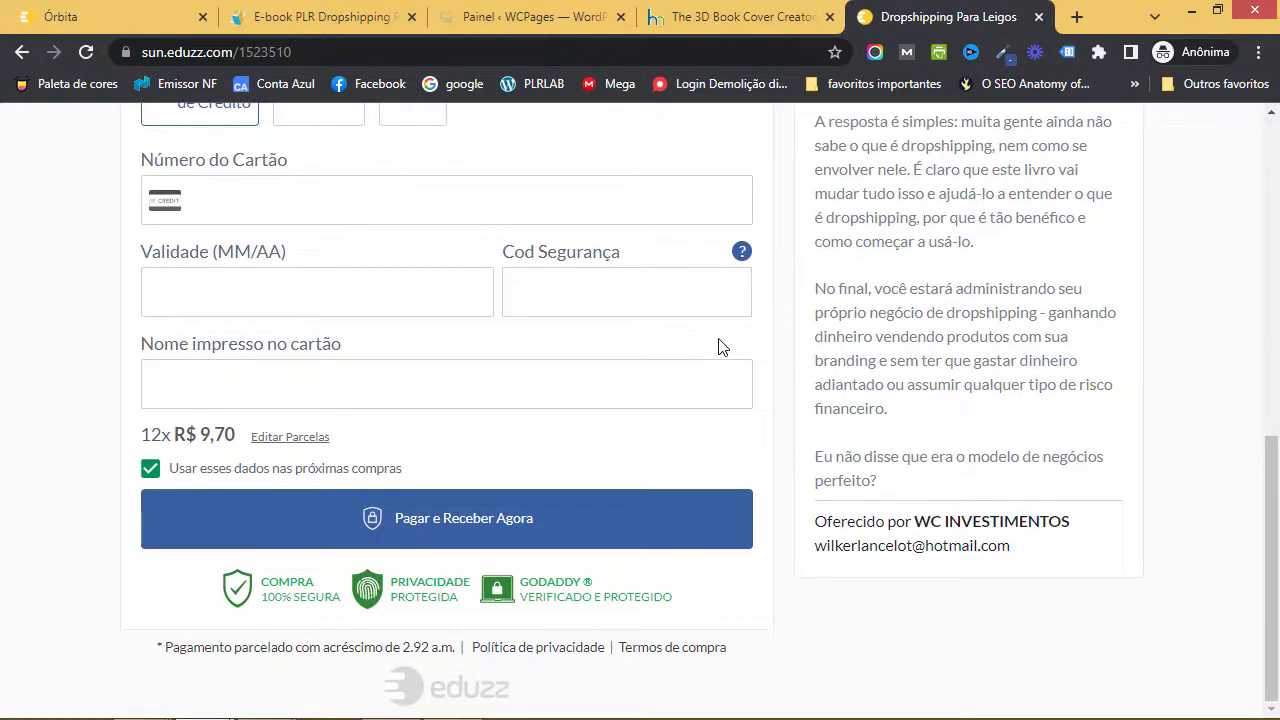
scroll(720, 347, up, 10)
click(118, 17)
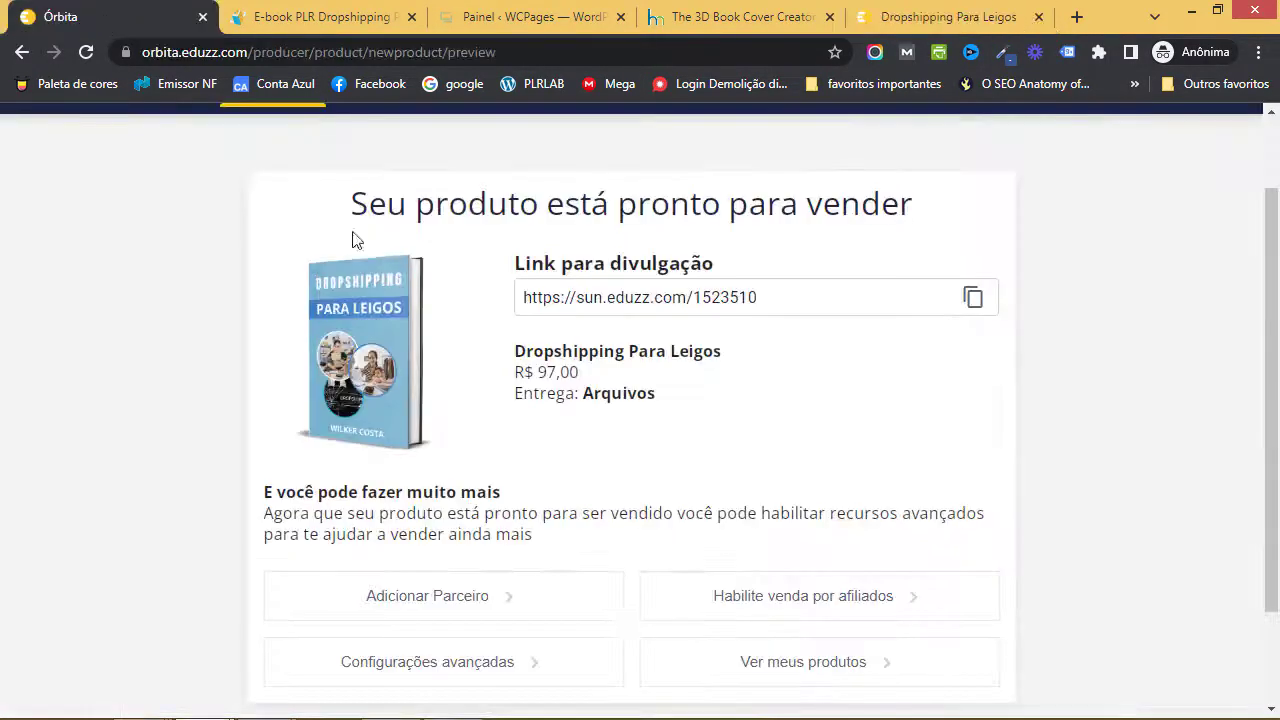
scroll(797, 363, down, 1)
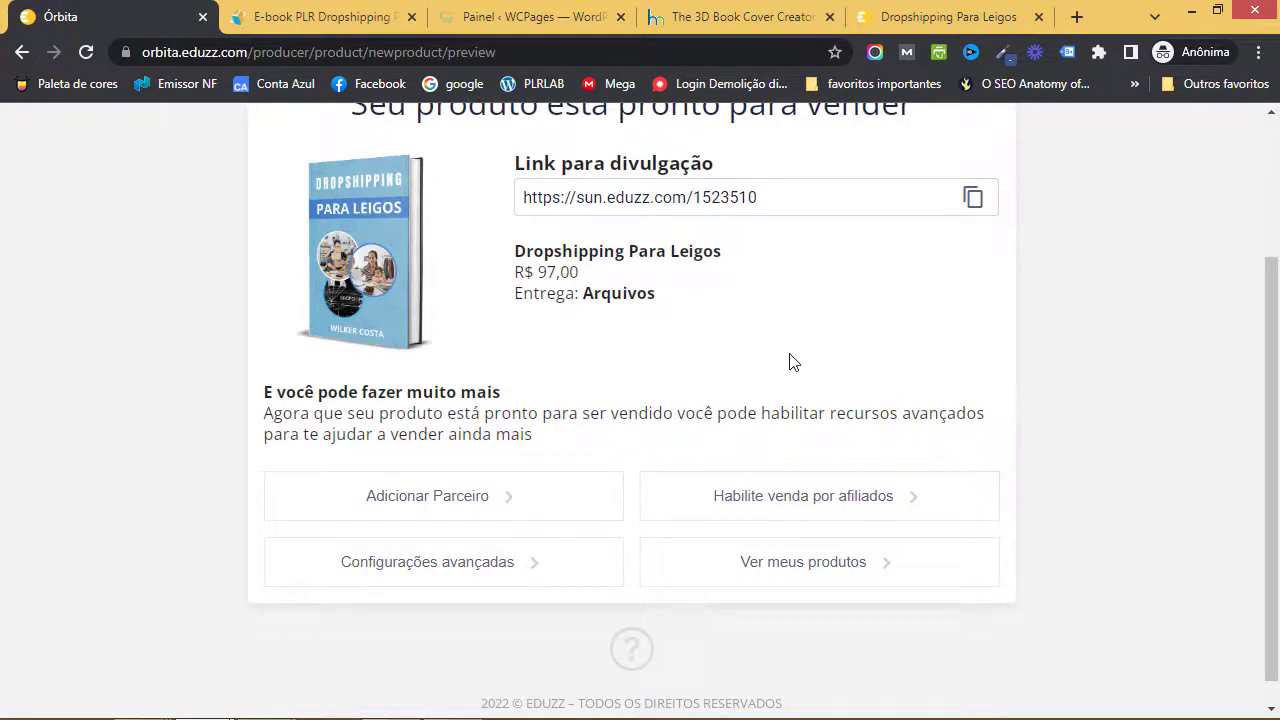
scroll(795, 362, up, 1)
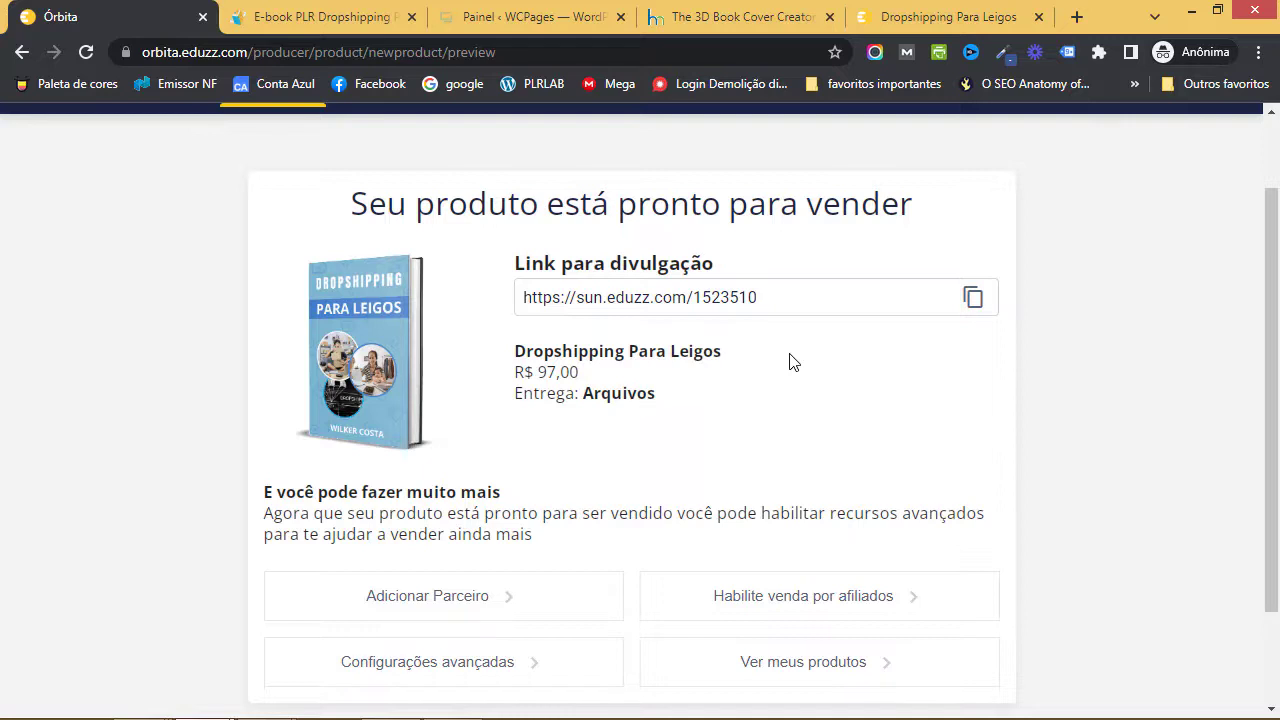
scroll(789, 360, down, 2)
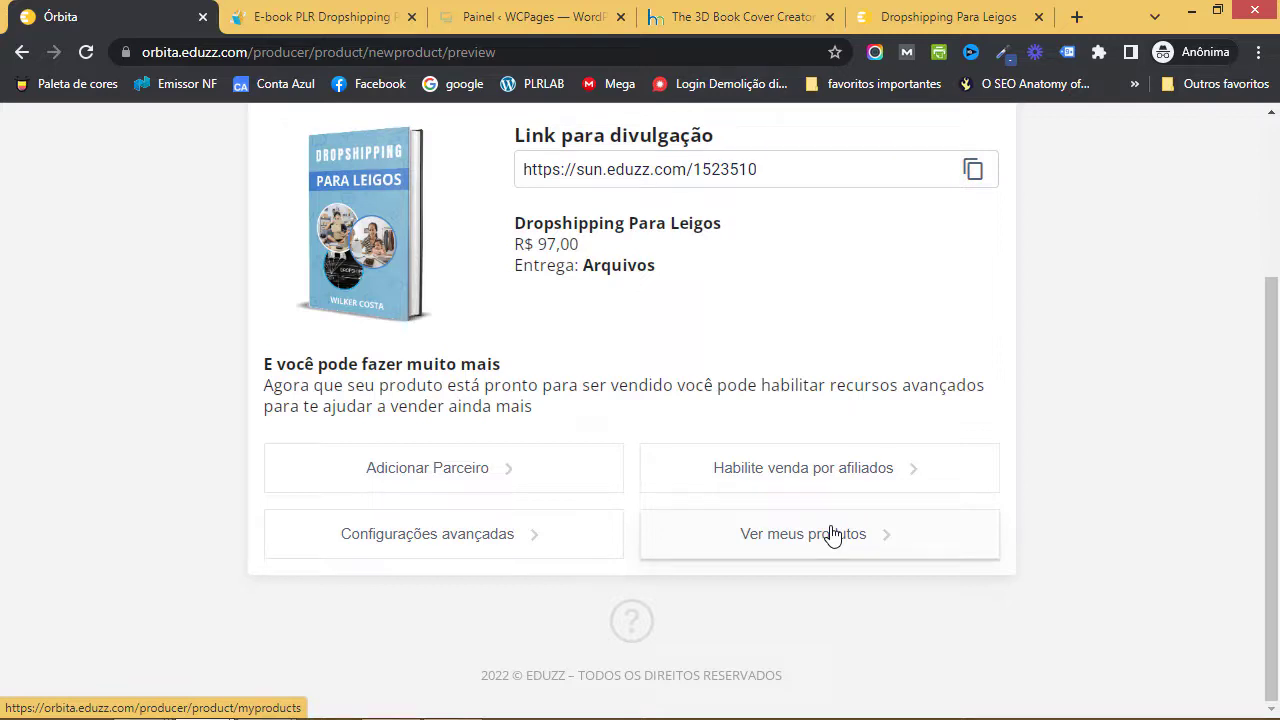
- Open the product's Afiliados settings and choose HABILITAR VENDAS POR AFILIADOS to bring up the confirmation
click(838, 468)
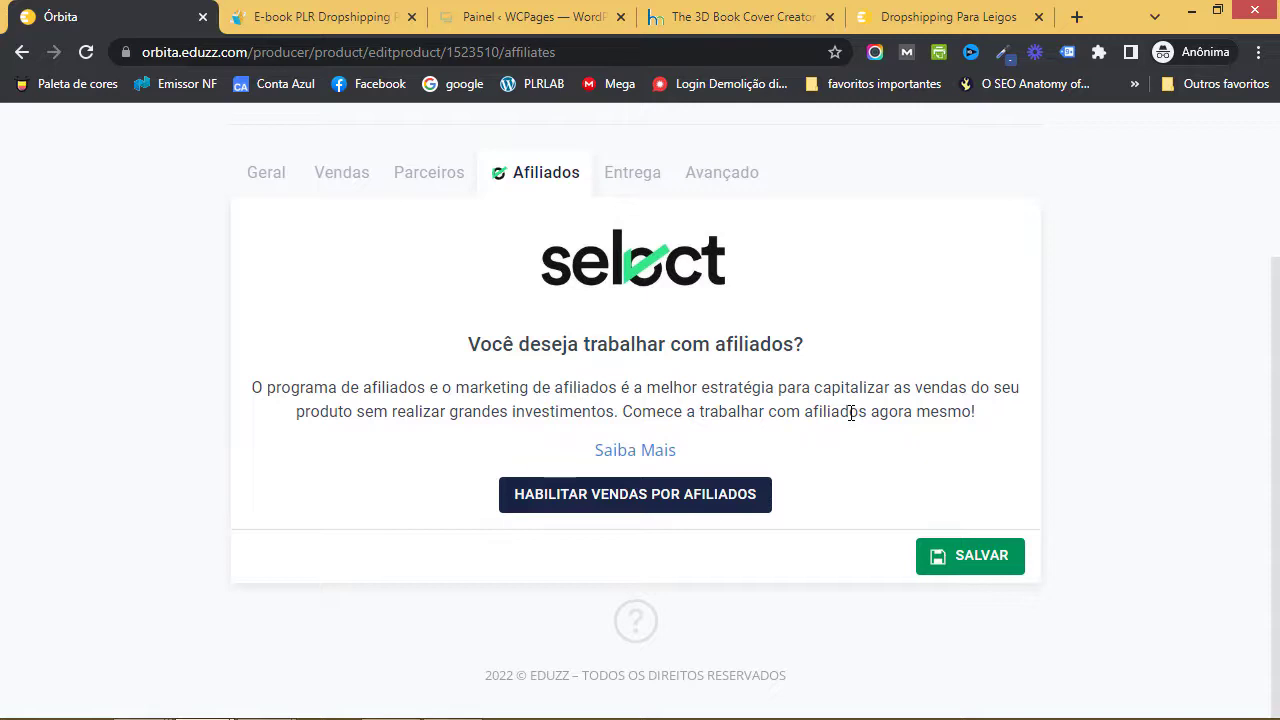
click(623, 507)
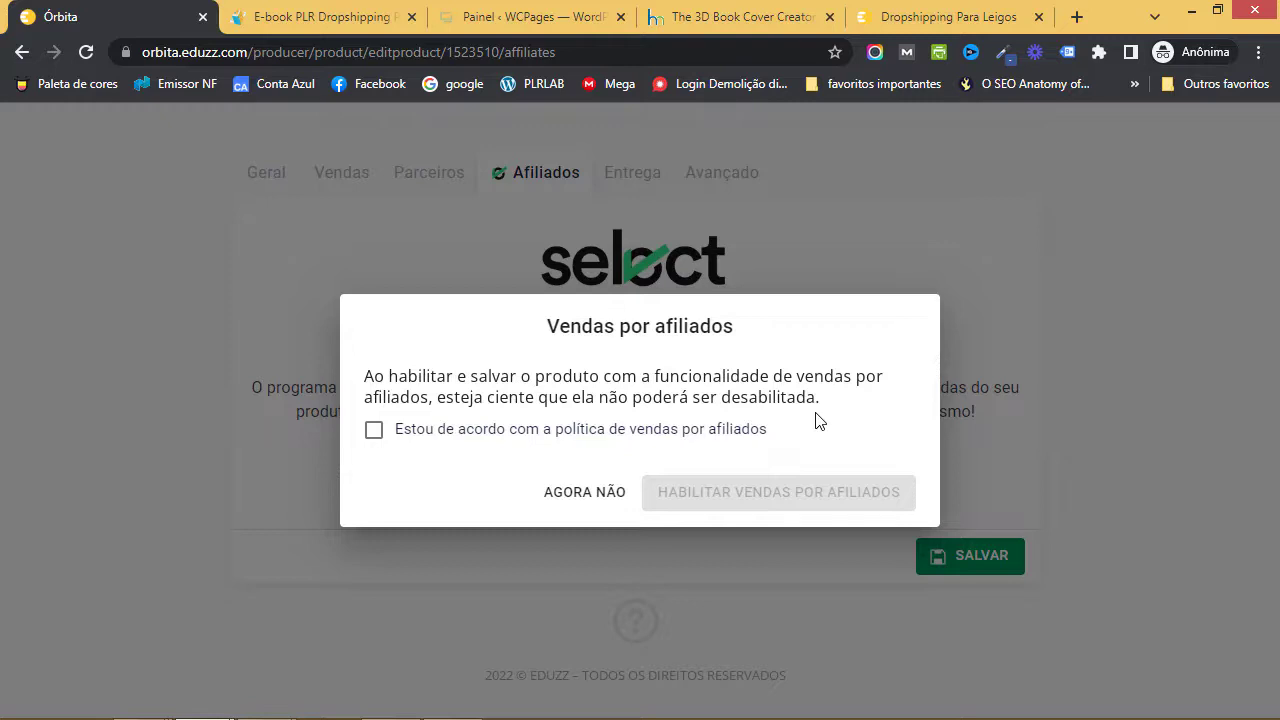
- Agree to the affiliate sales policy and confirm enabling sales by affiliates
click(460, 435)
click(808, 492)
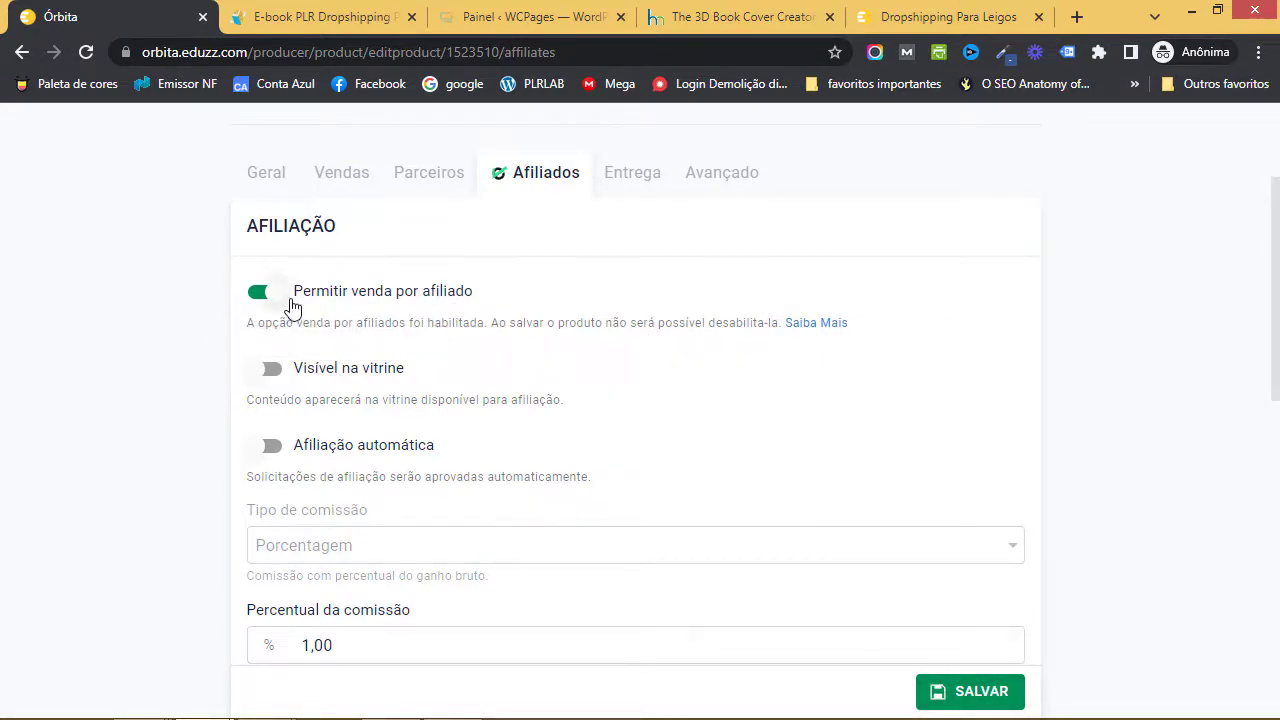
- Switch on 'Visível na vitrine' and 'Afiliação automática' for the product
scroll(617, 363, down, 1)
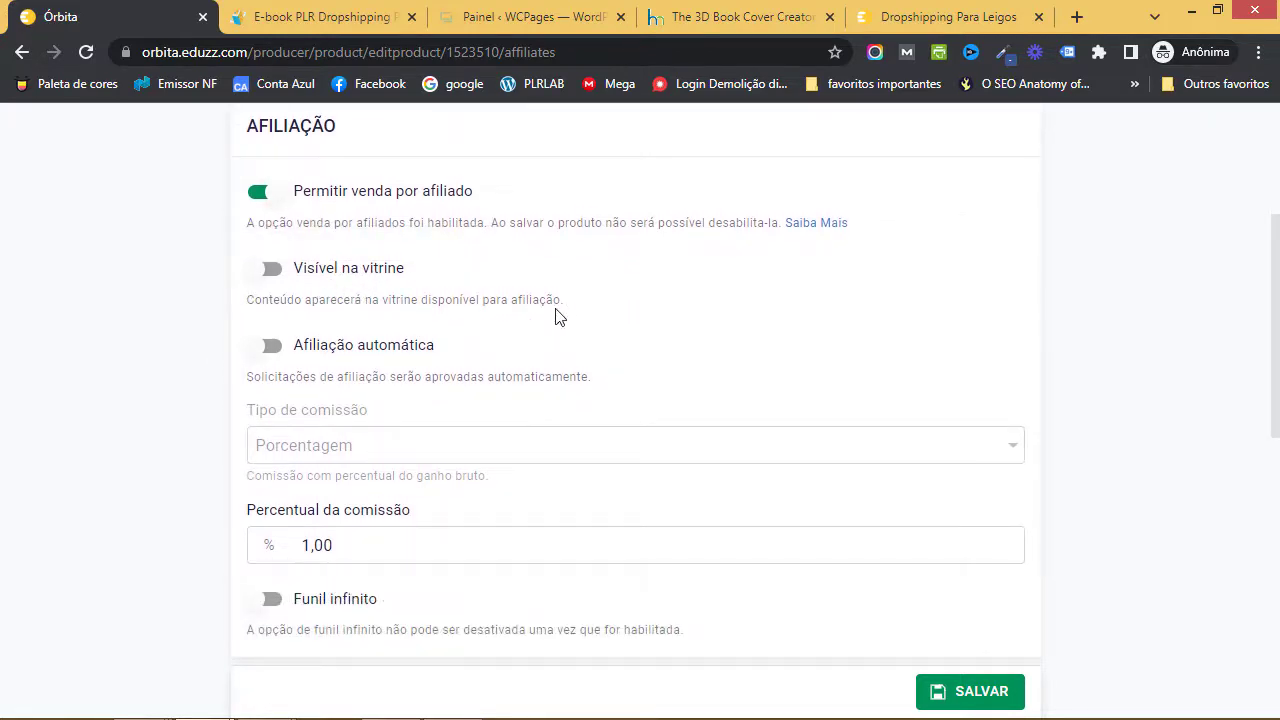
click(271, 269)
click(349, 382)
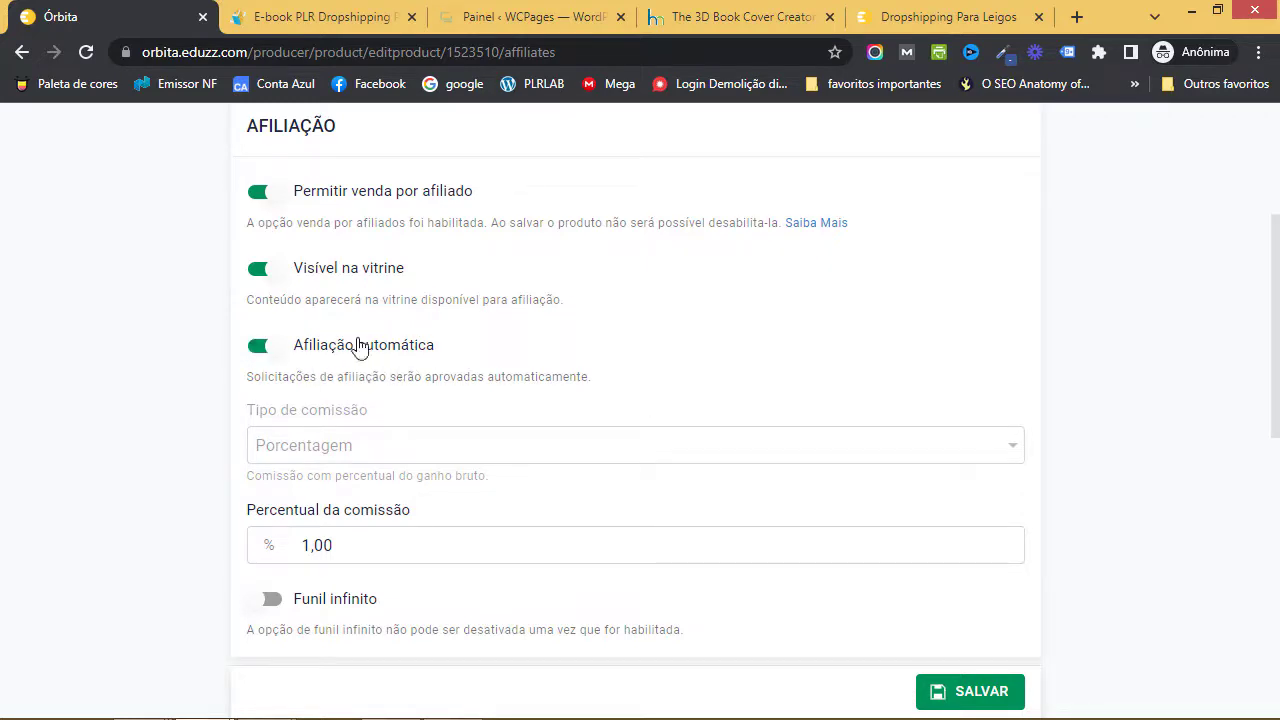
click(266, 347)
click(266, 350)
- Set the affiliate commission percentage to 50,00%
scroll(522, 362, down, 1)
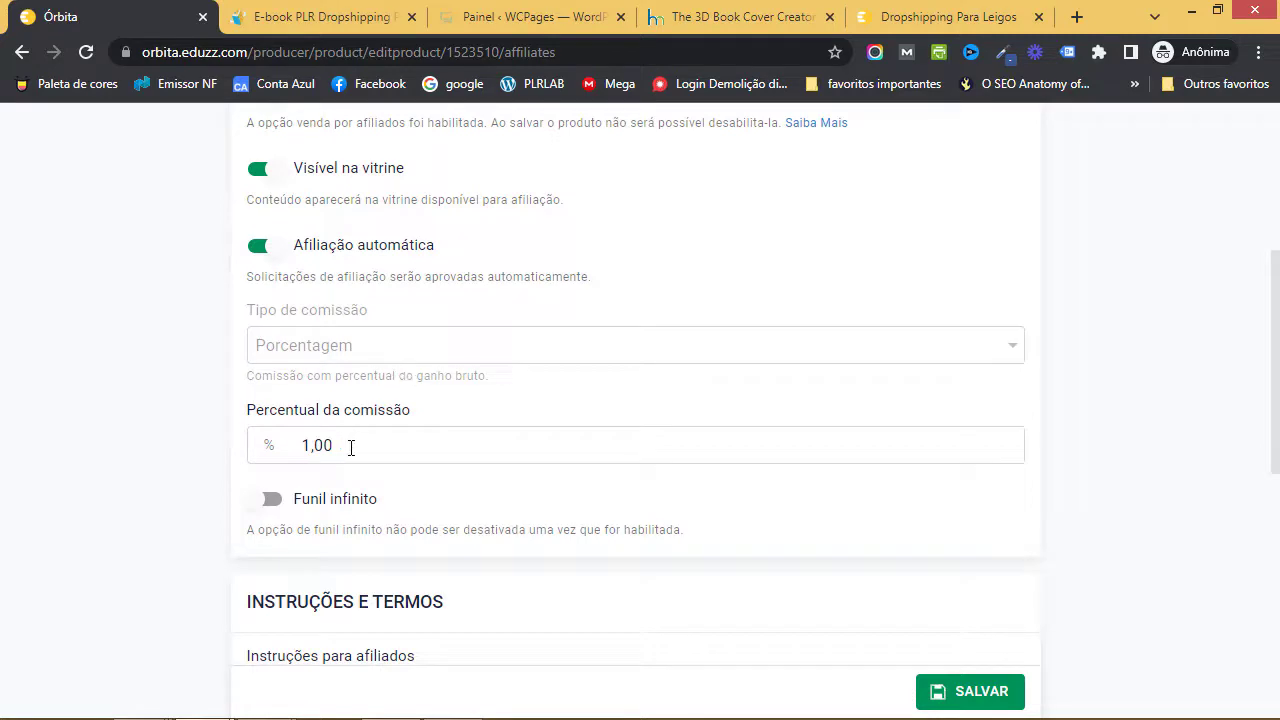
double_click(310, 445)
text(0,10)
key(BackSpace)
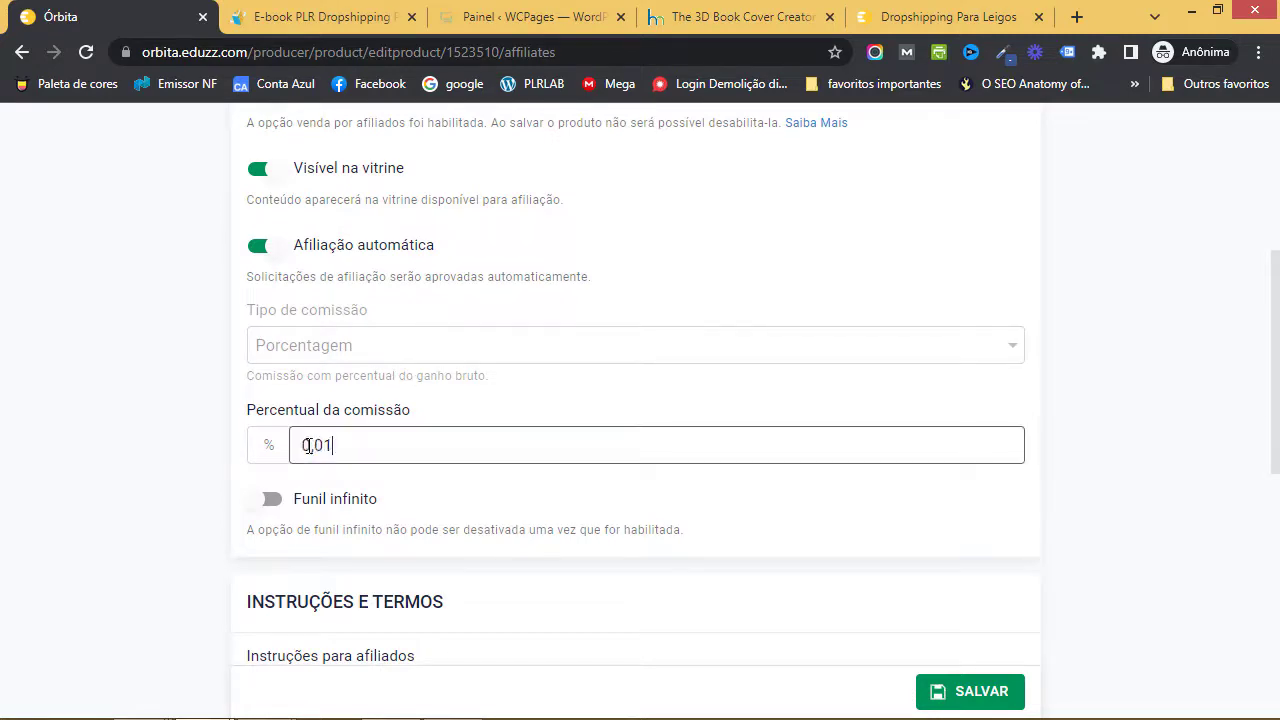
key(BackSpace)
text(5000)
click(723, 380)
scroll(723, 380, down, 1)
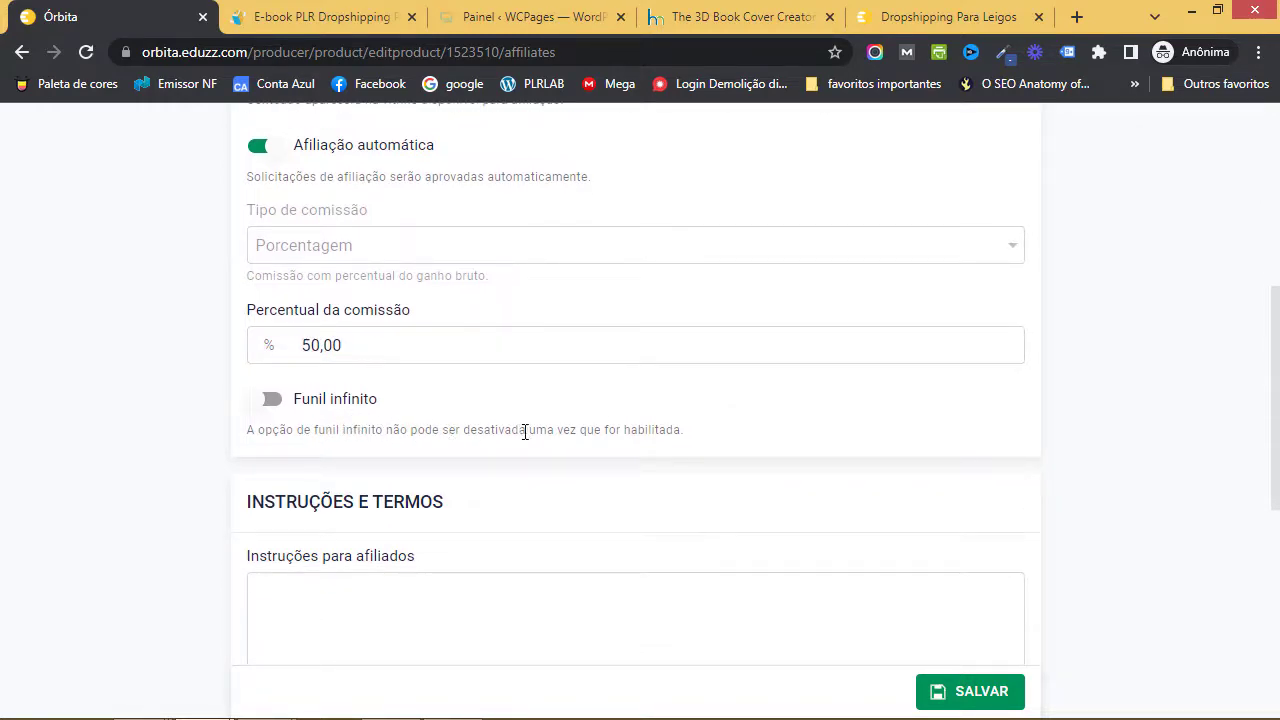
- Turn on the Funil infinito toggle and set Comissão de funil to Meia comissão
click(262, 402)
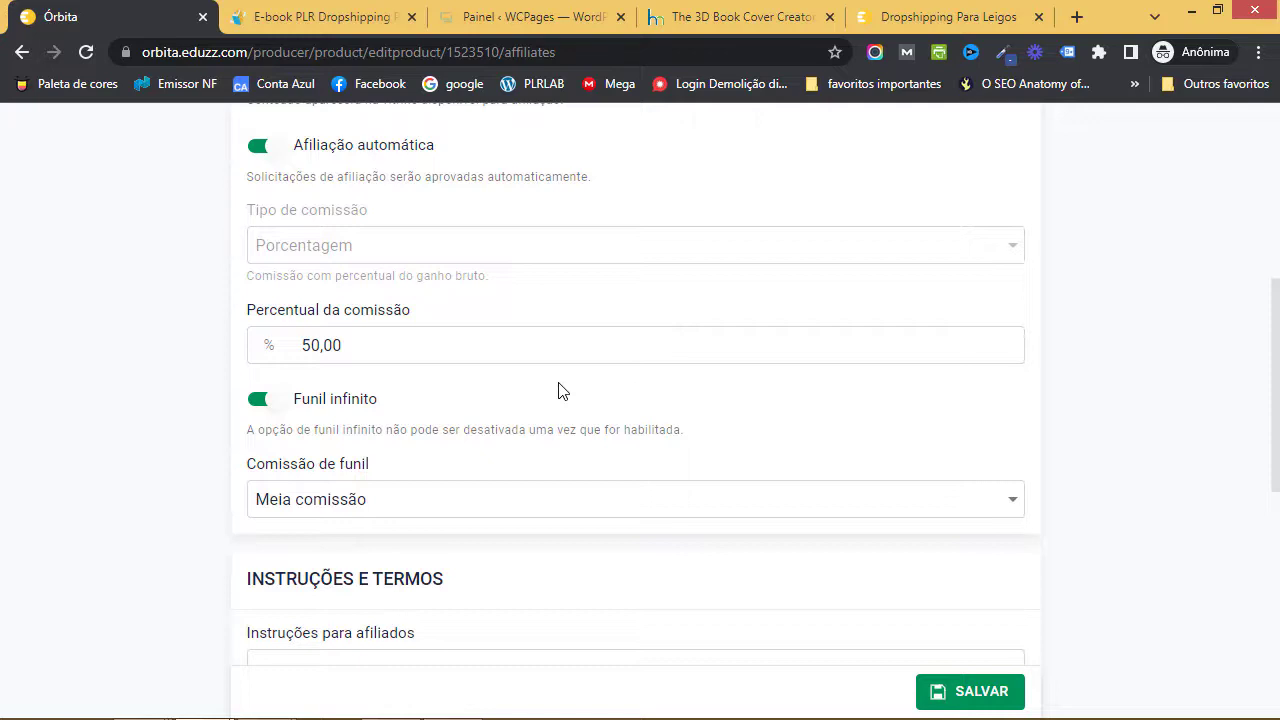
scroll(531, 400, down, 2)
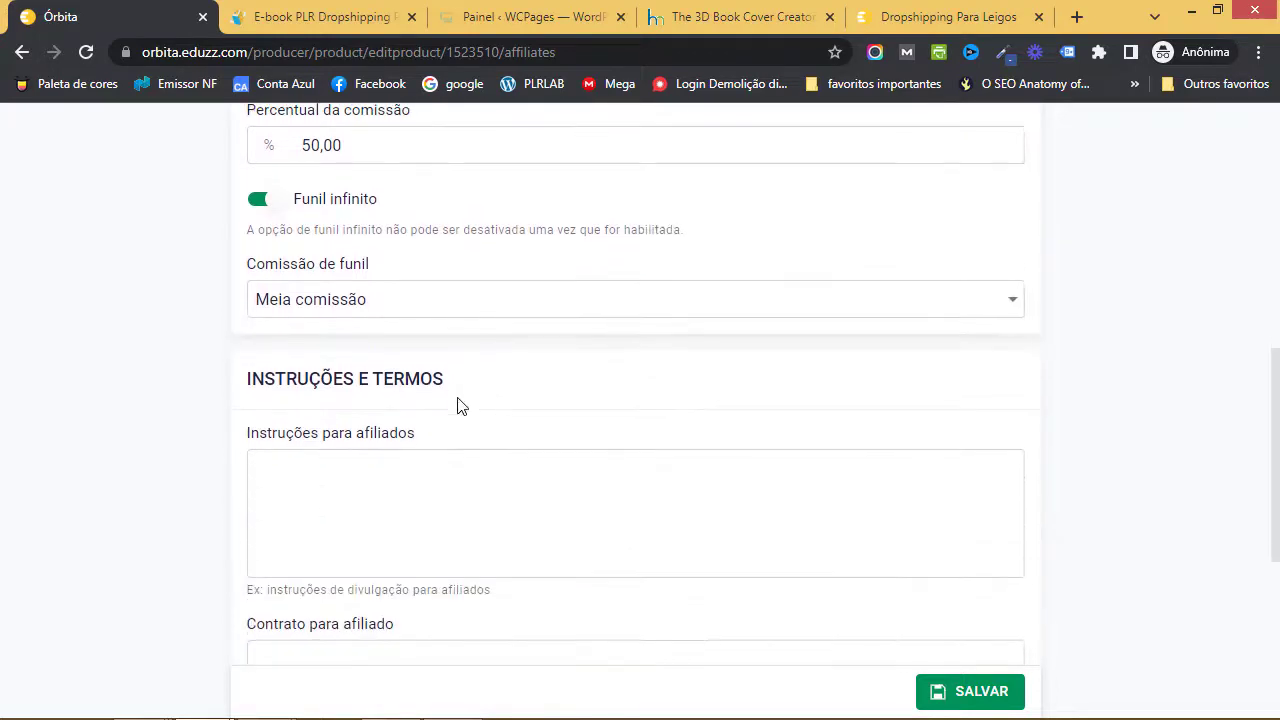
click(360, 298)
click(366, 312)
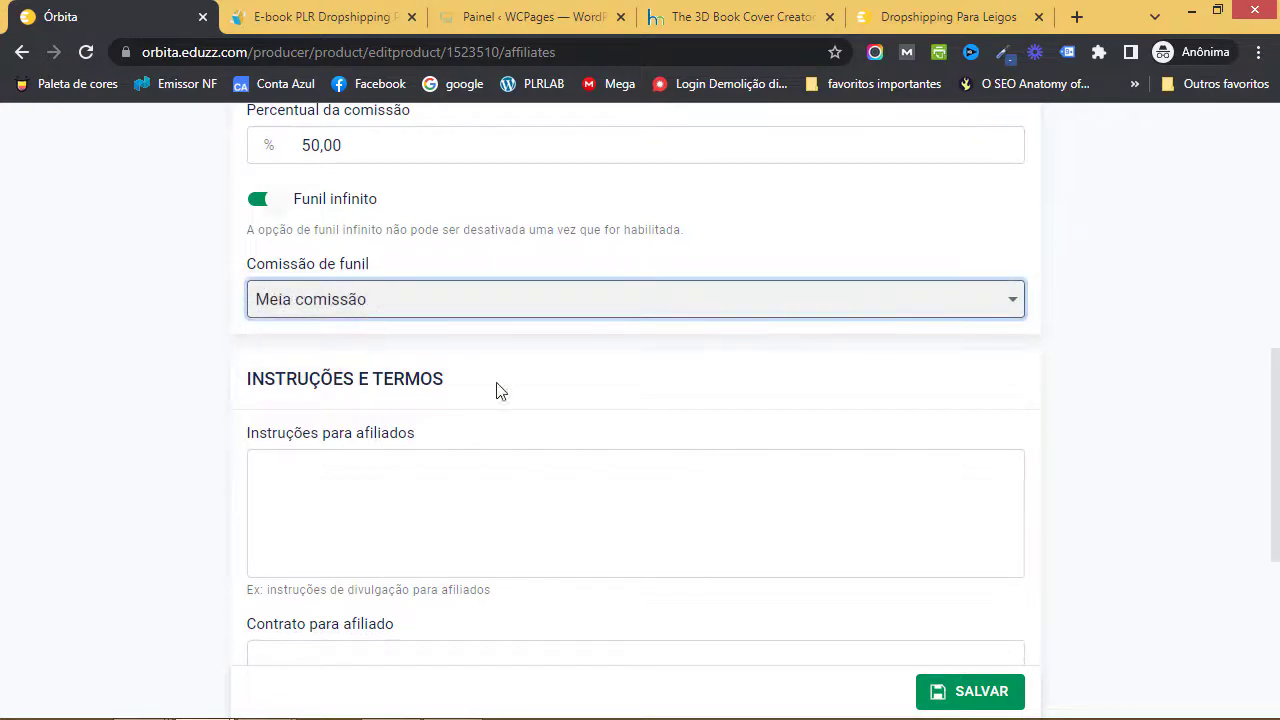
scroll(500, 390, up, 2)
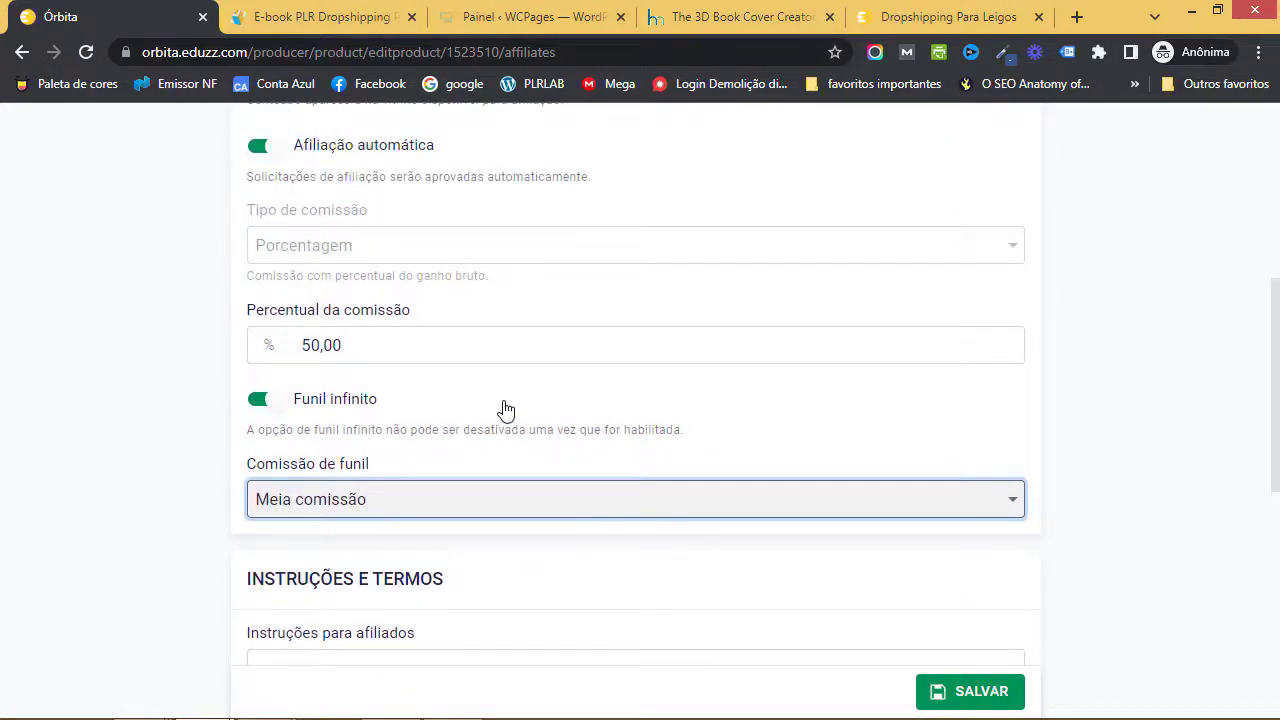
scroll(504, 408, down, 3)
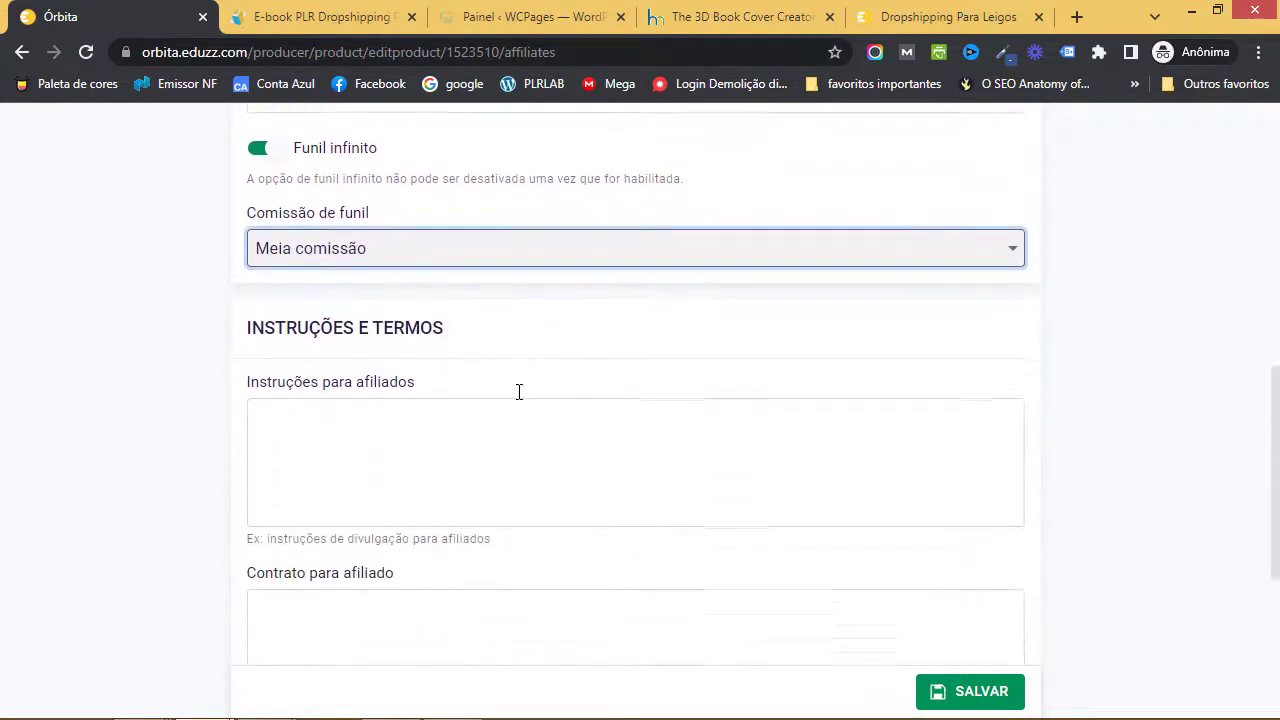
- Enter 'Não aceito SPAM.' in Instruções para afiliados and save, confirmed by 'Produto salvo com sucesso'
click(520, 391)
text(N)
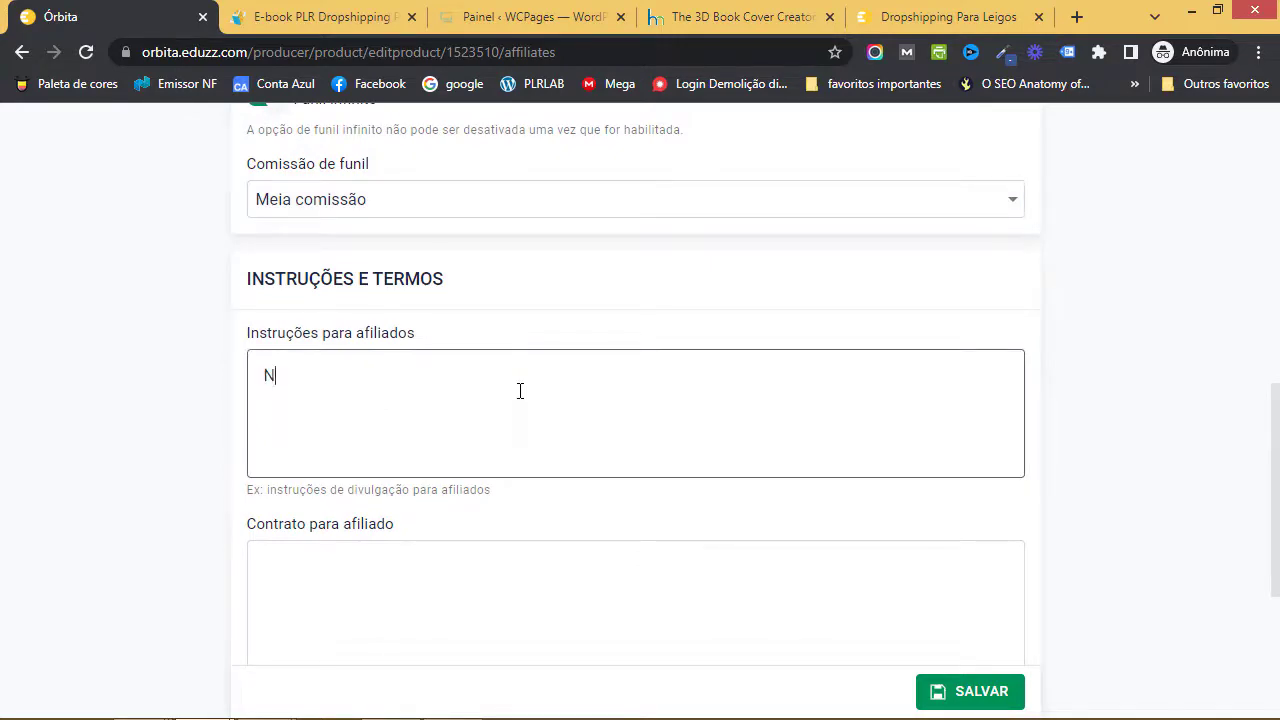
text(ão aceito SPAM.)
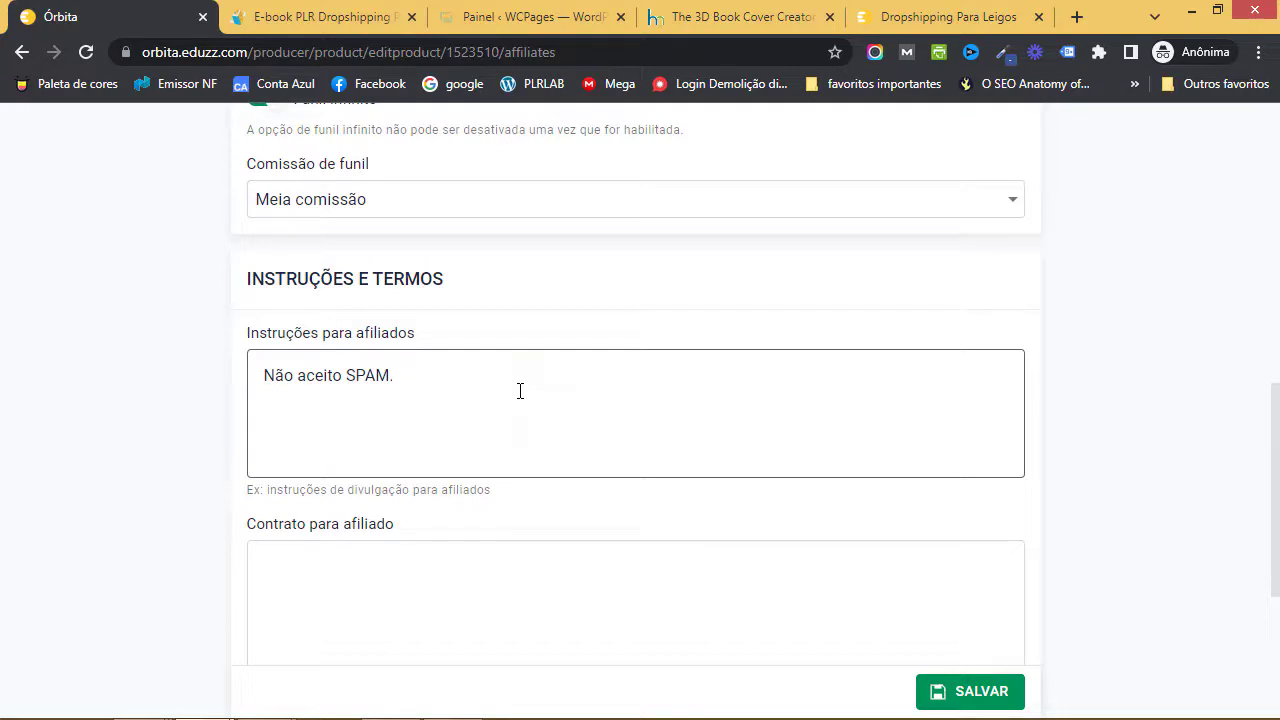
scroll(522, 395, down, 3)
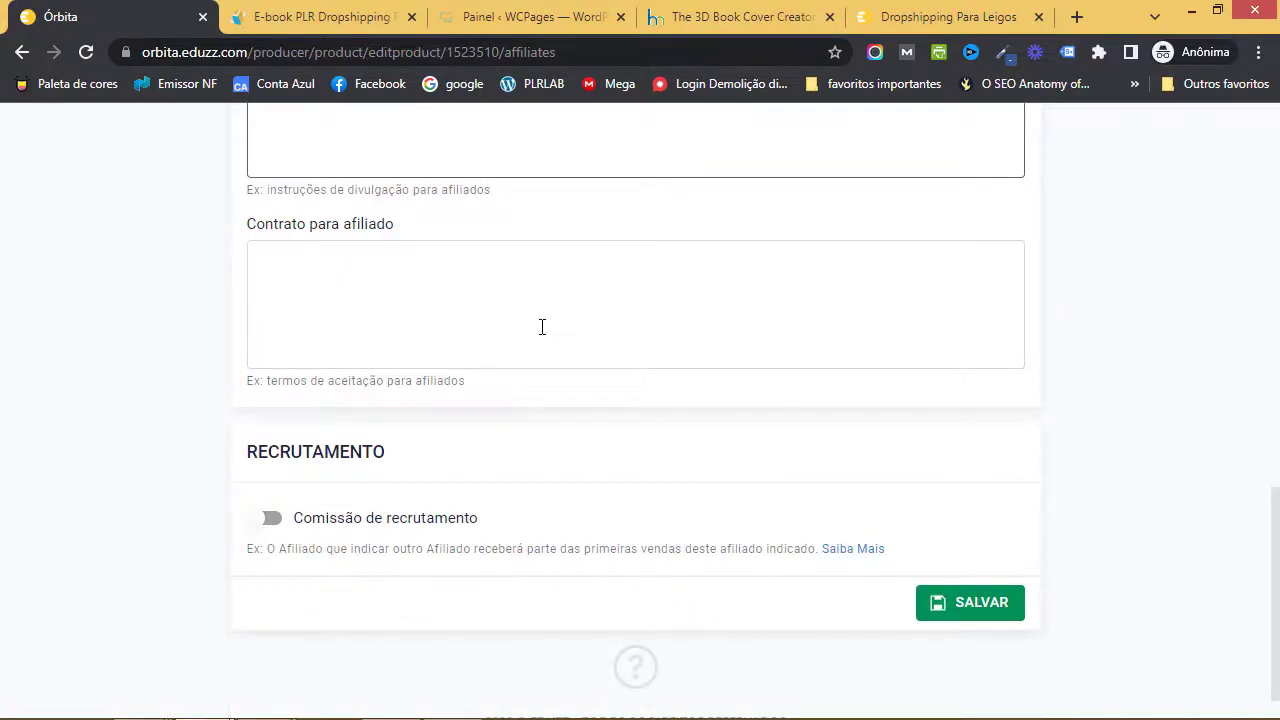
scroll(542, 327, down, 1)
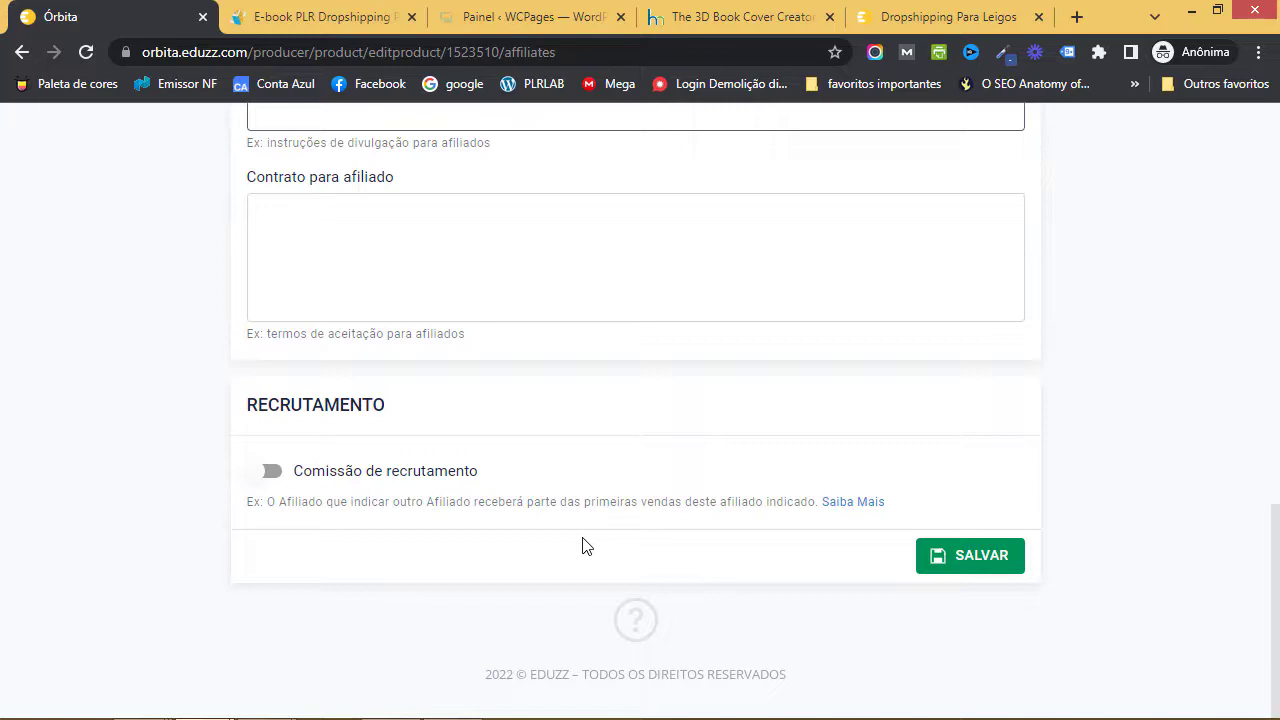
click(946, 555)
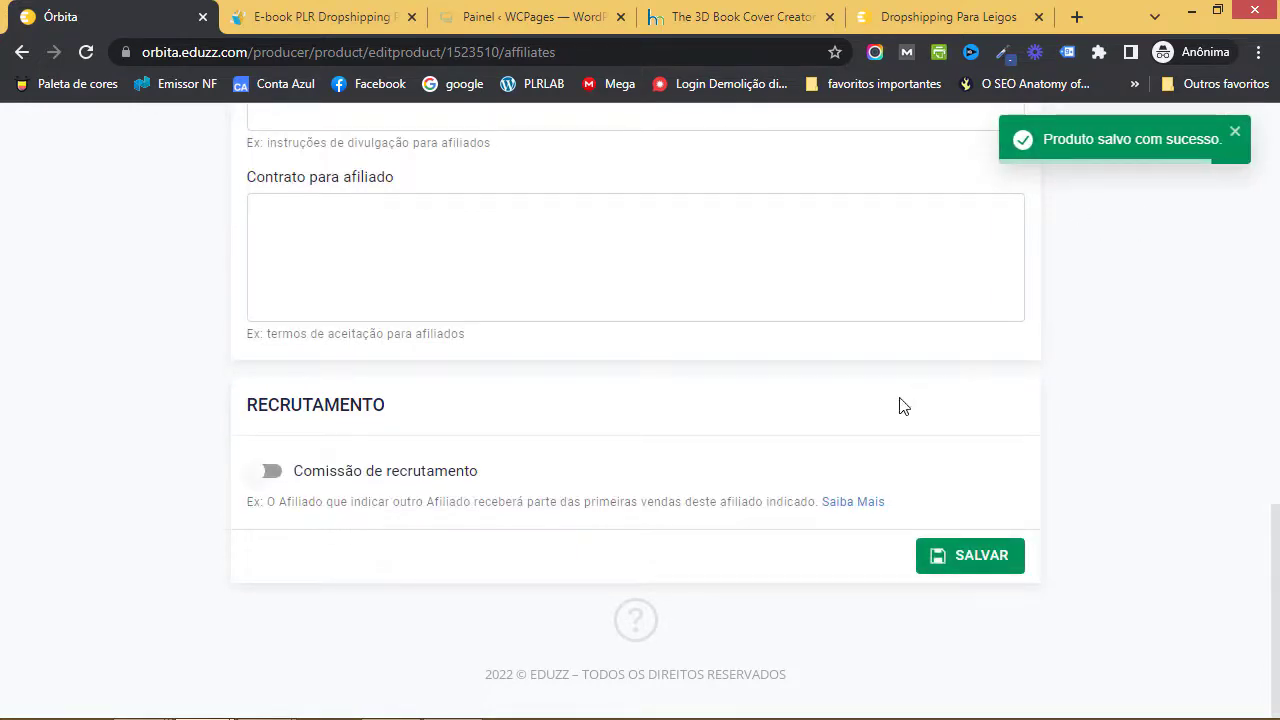
scroll(870, 440, up, 5)
scroll(851, 470, up, 10)
mouse_move(271, 448)
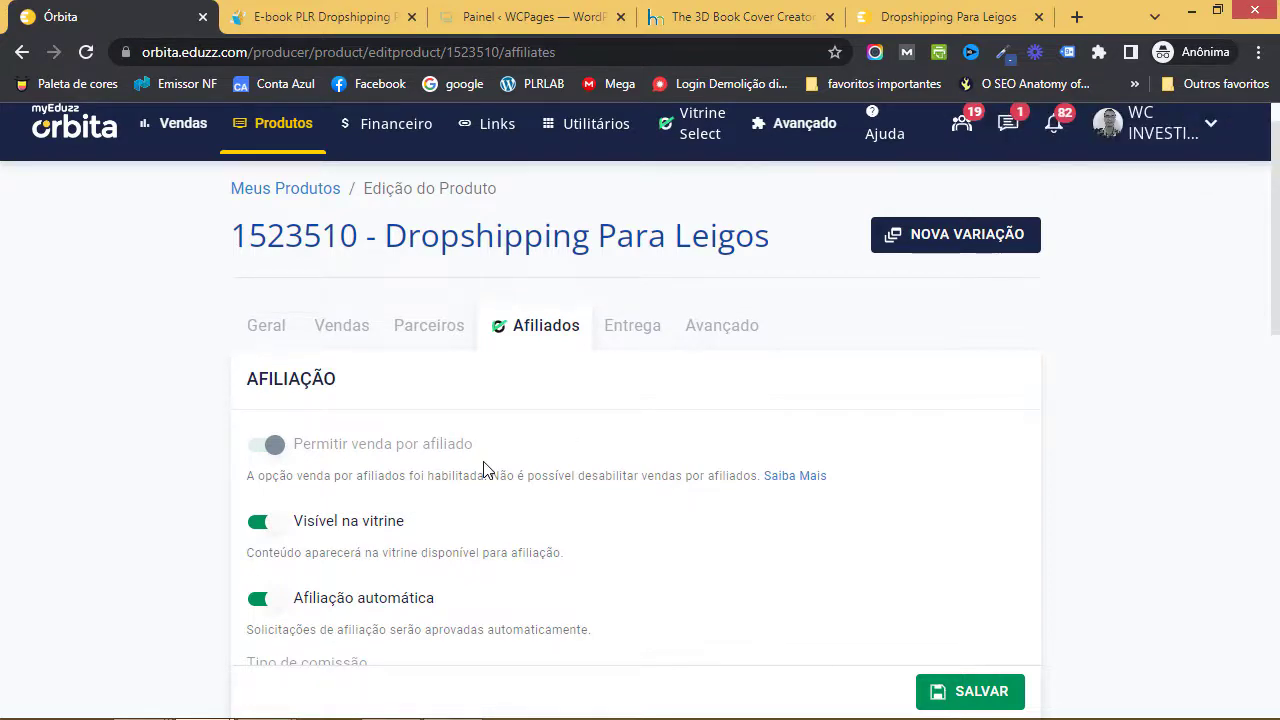
- Go to the Geral tab and scroll down to the Detalhes do Produto section
click(266, 327)
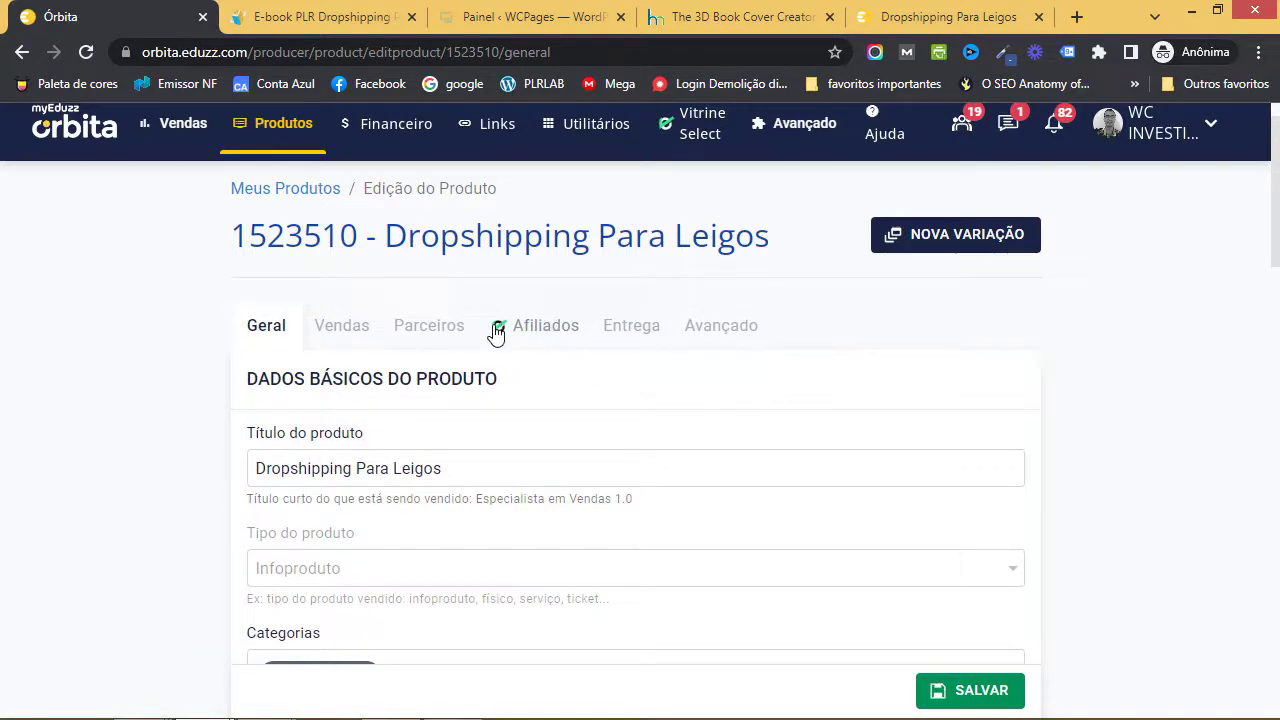
scroll(571, 429, down, 1)
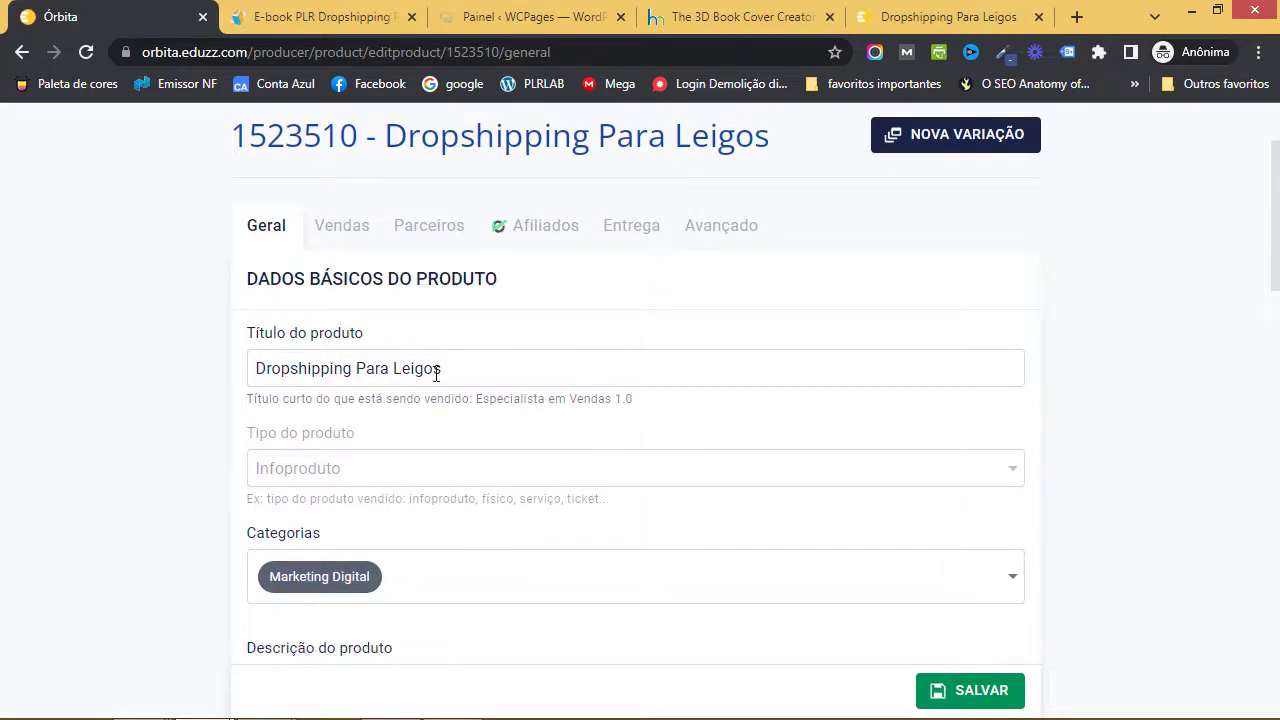
scroll(380, 320, down, 1)
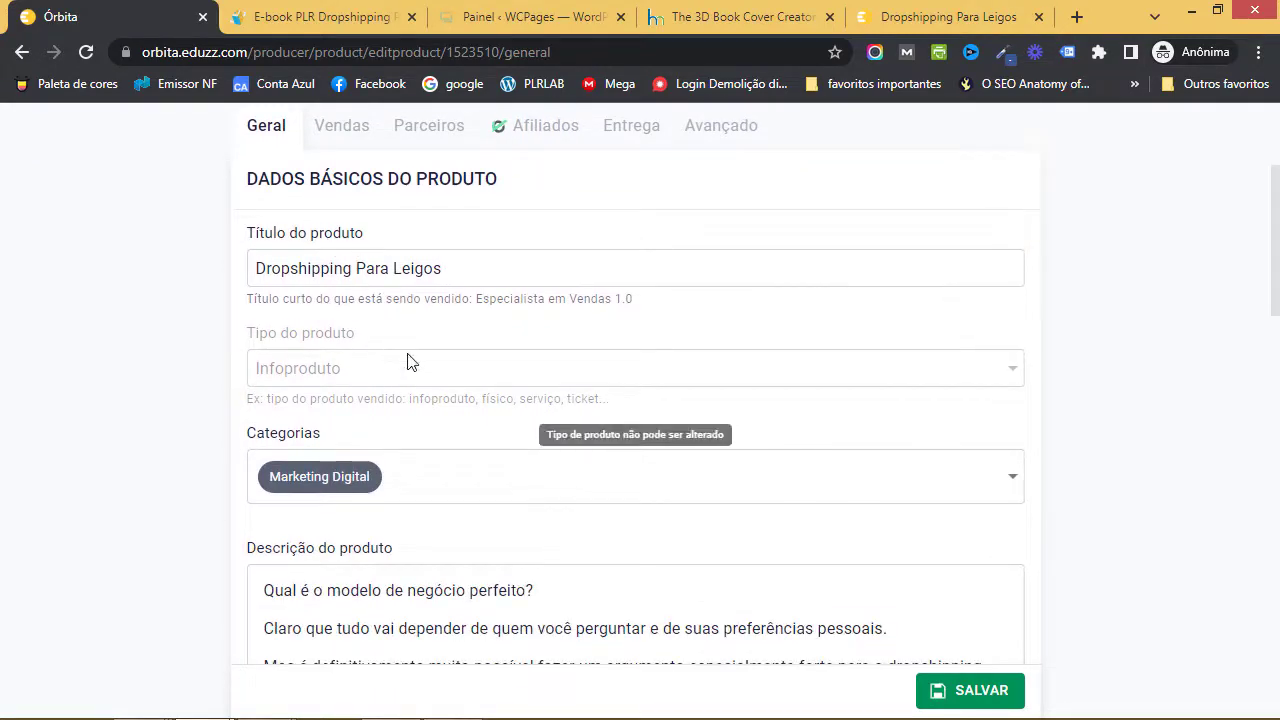
scroll(379, 408, down, 2)
scroll(380, 408, down, 11)
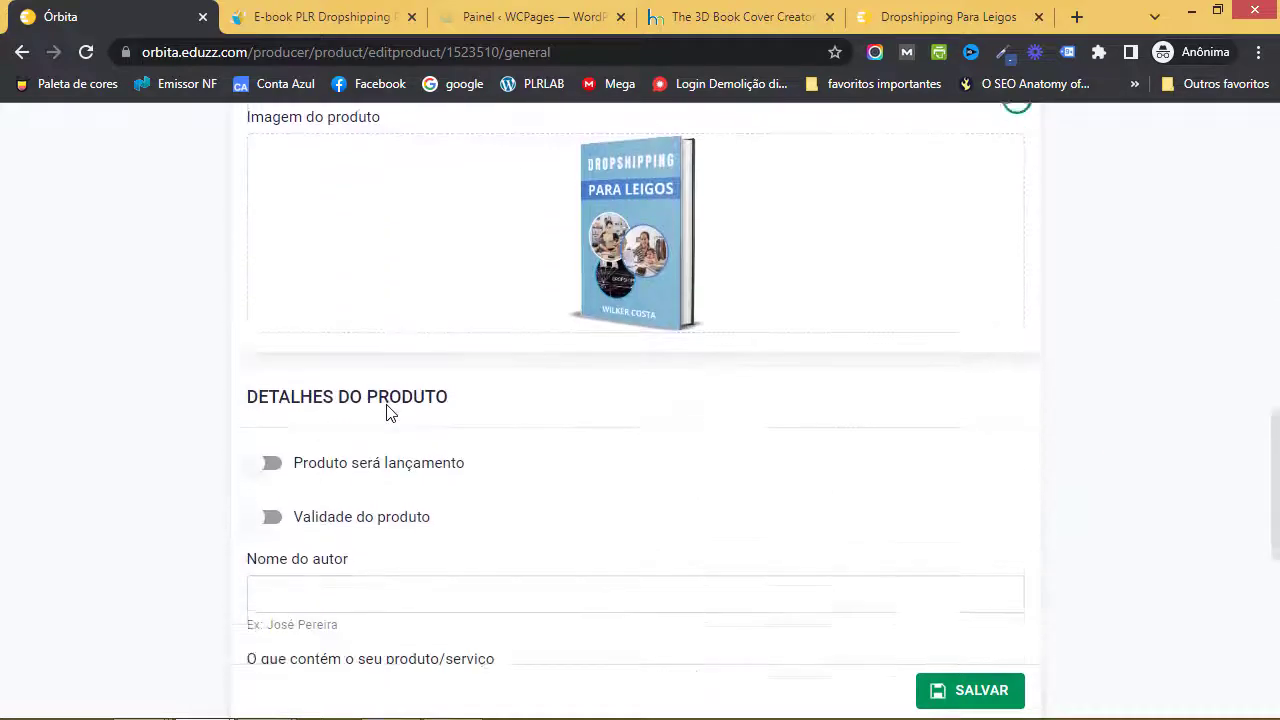
scroll(388, 410, up, 1)
scroll(388, 410, up, 1)
scroll(388, 410, down, 1)
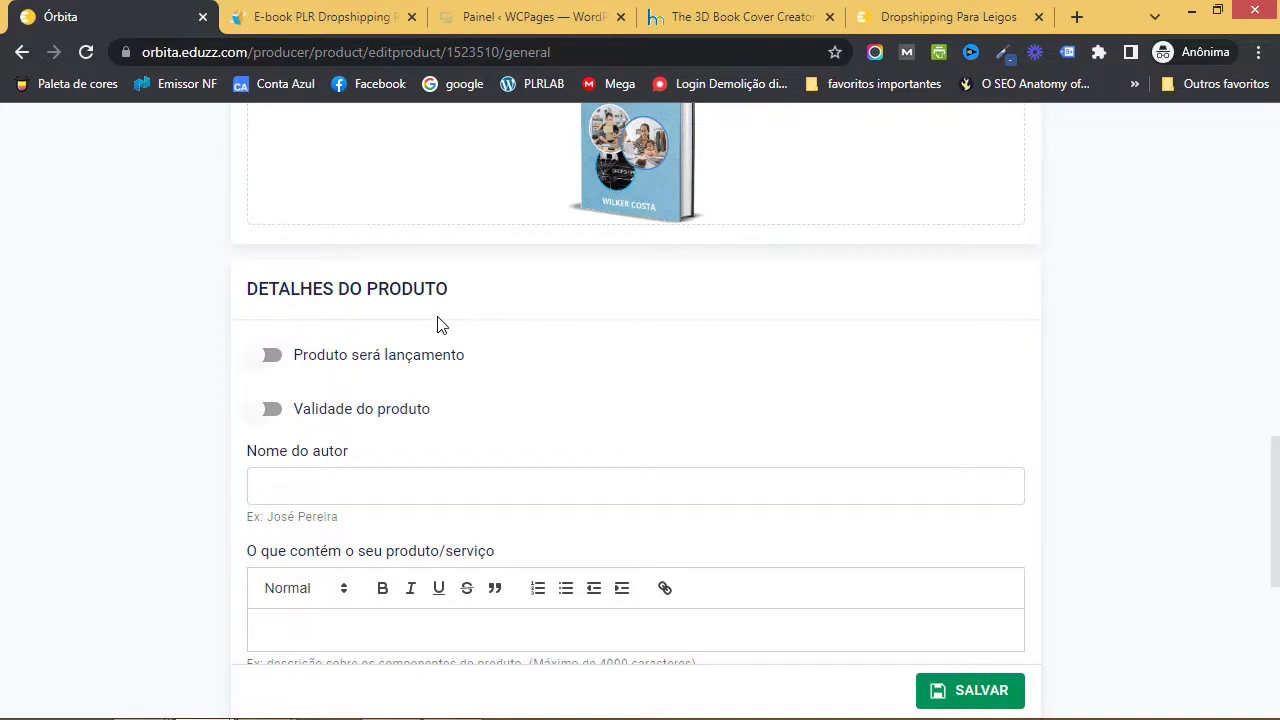
- Switch on 'Produto será lançamento' with launch date 22/07/2022 and 10 expected sales
click(286, 366)
scroll(434, 401, down, 1)
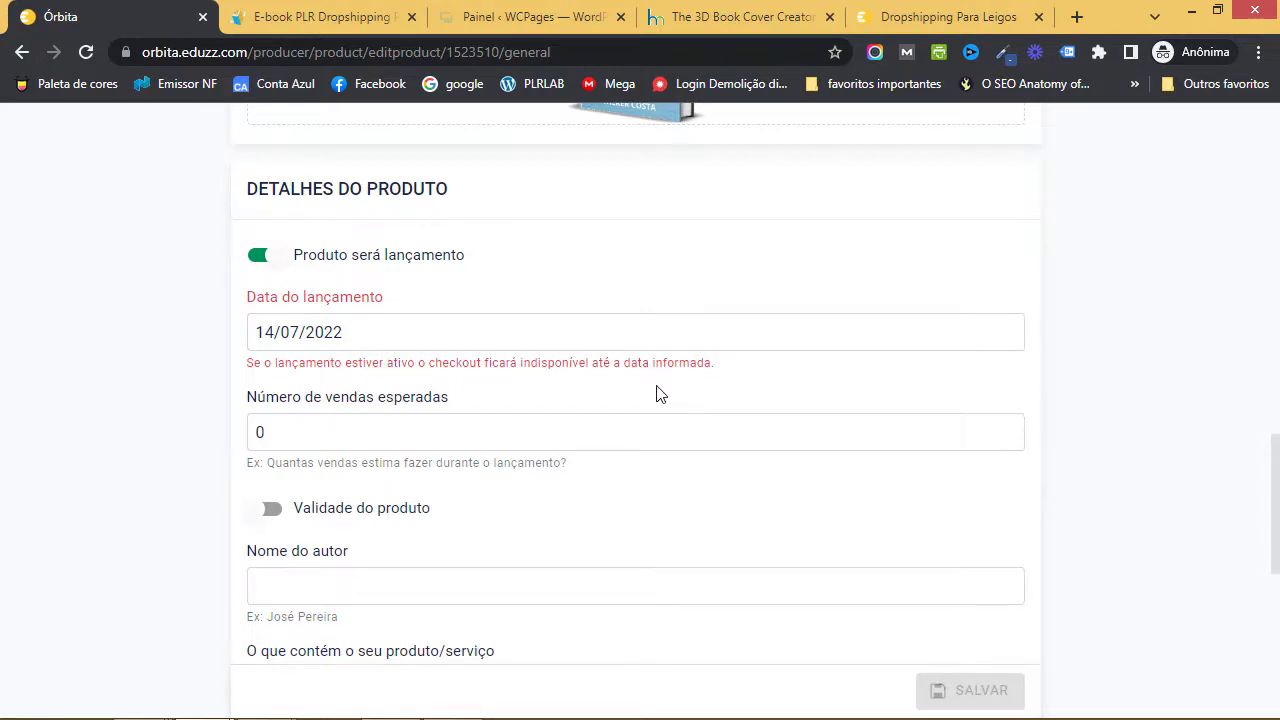
click(363, 333)
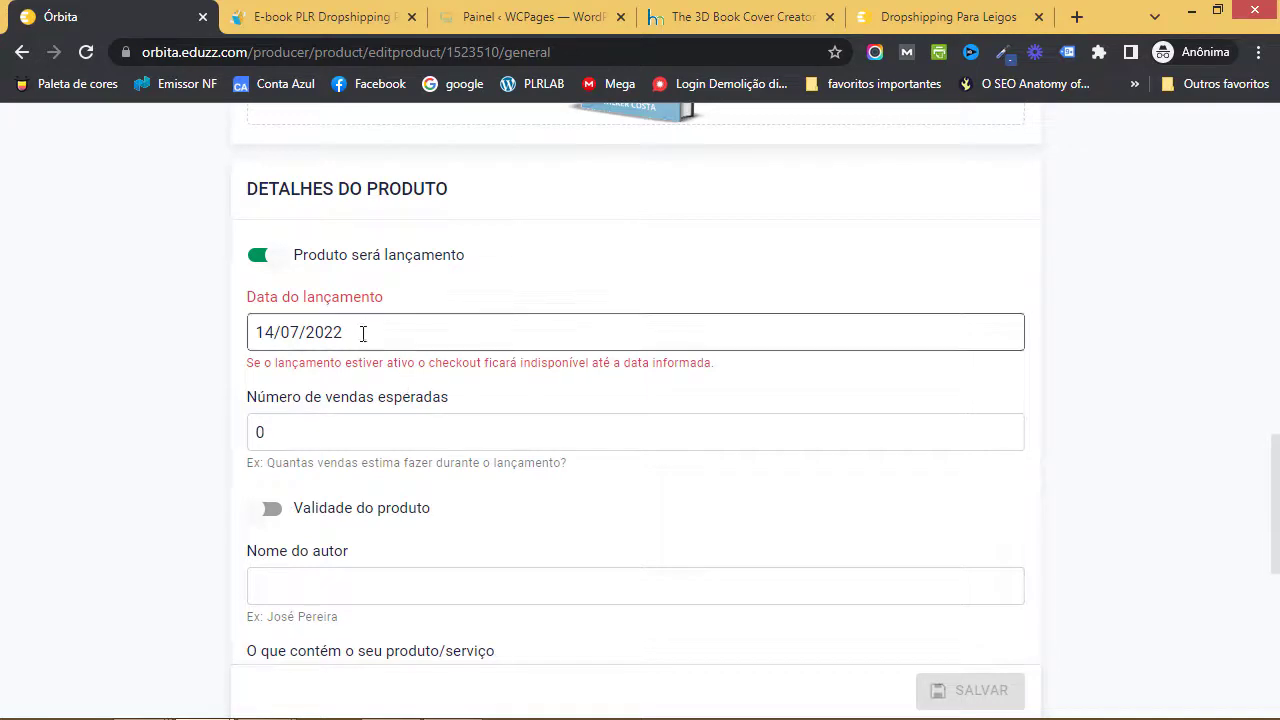
click(715, 566)
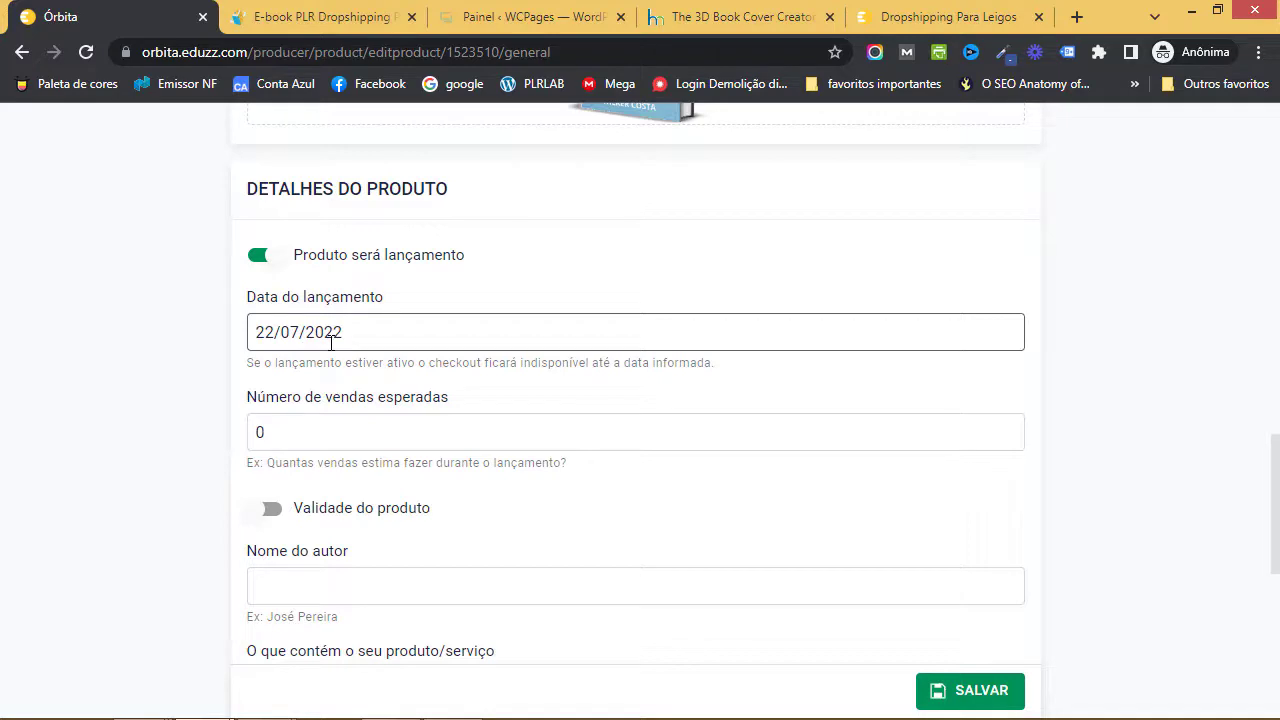
scroll(375, 420, down, 1)
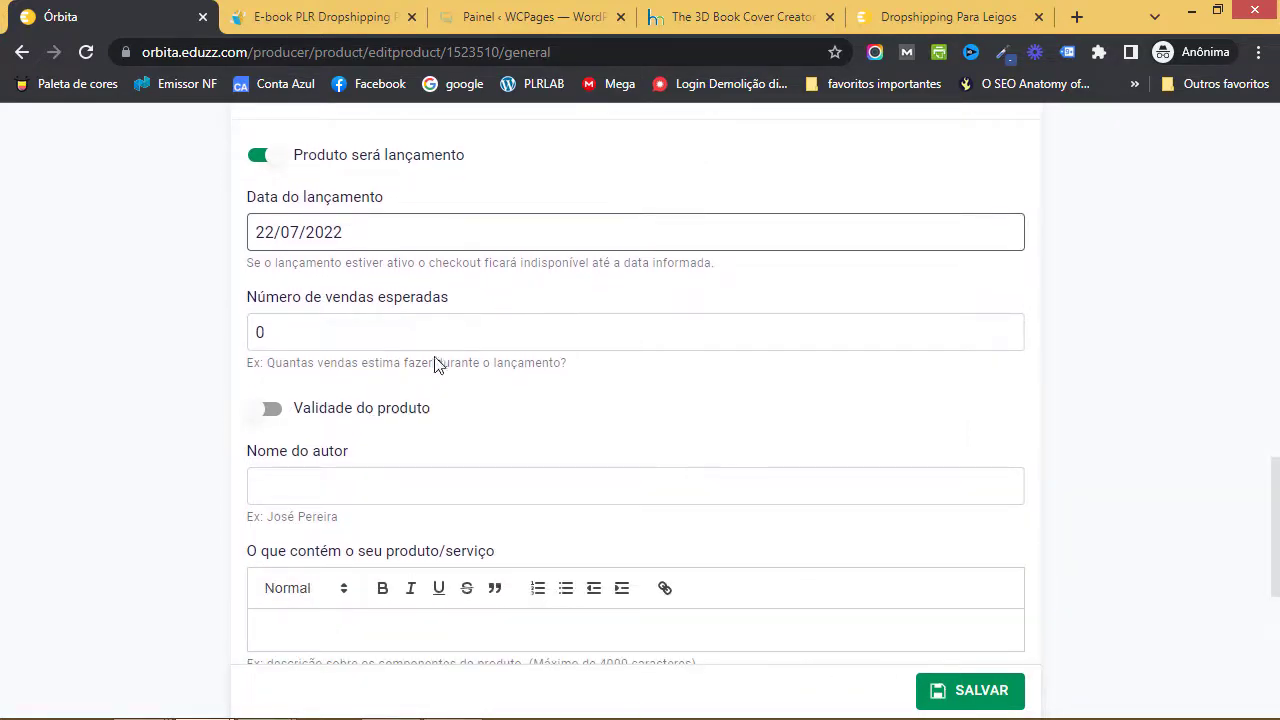
click(339, 342)
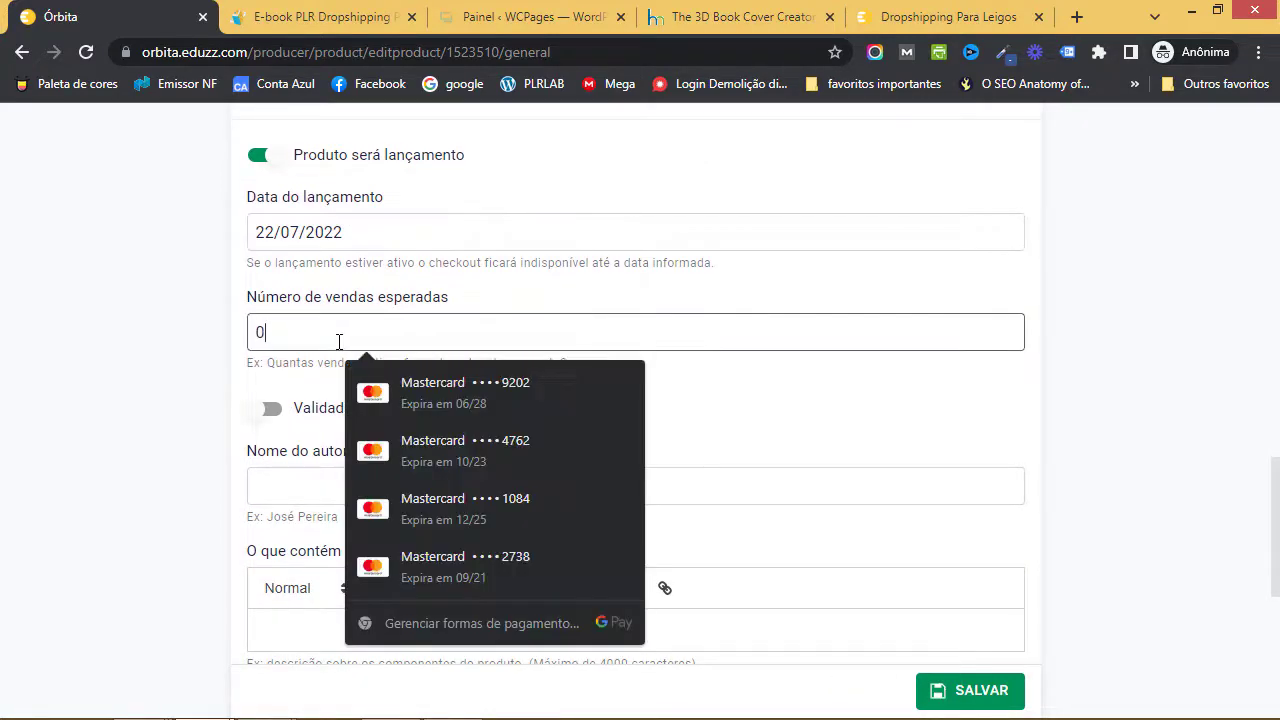
text(10)
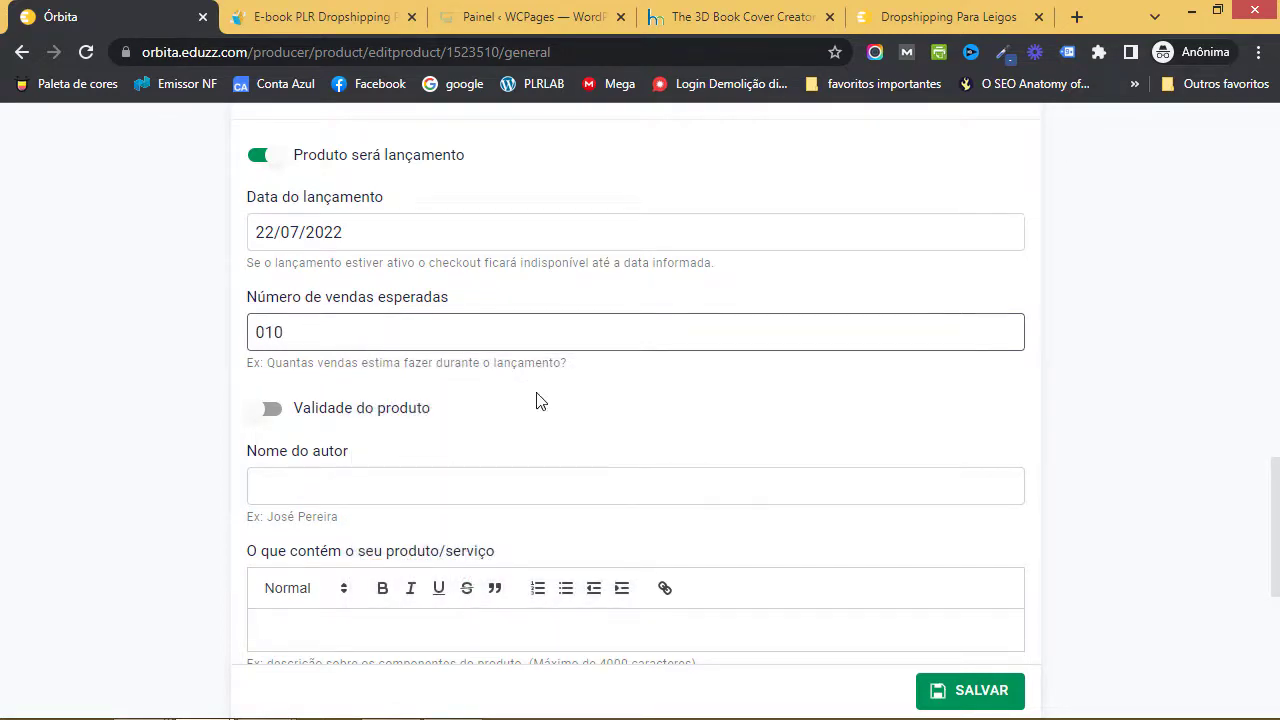
click(538, 401)
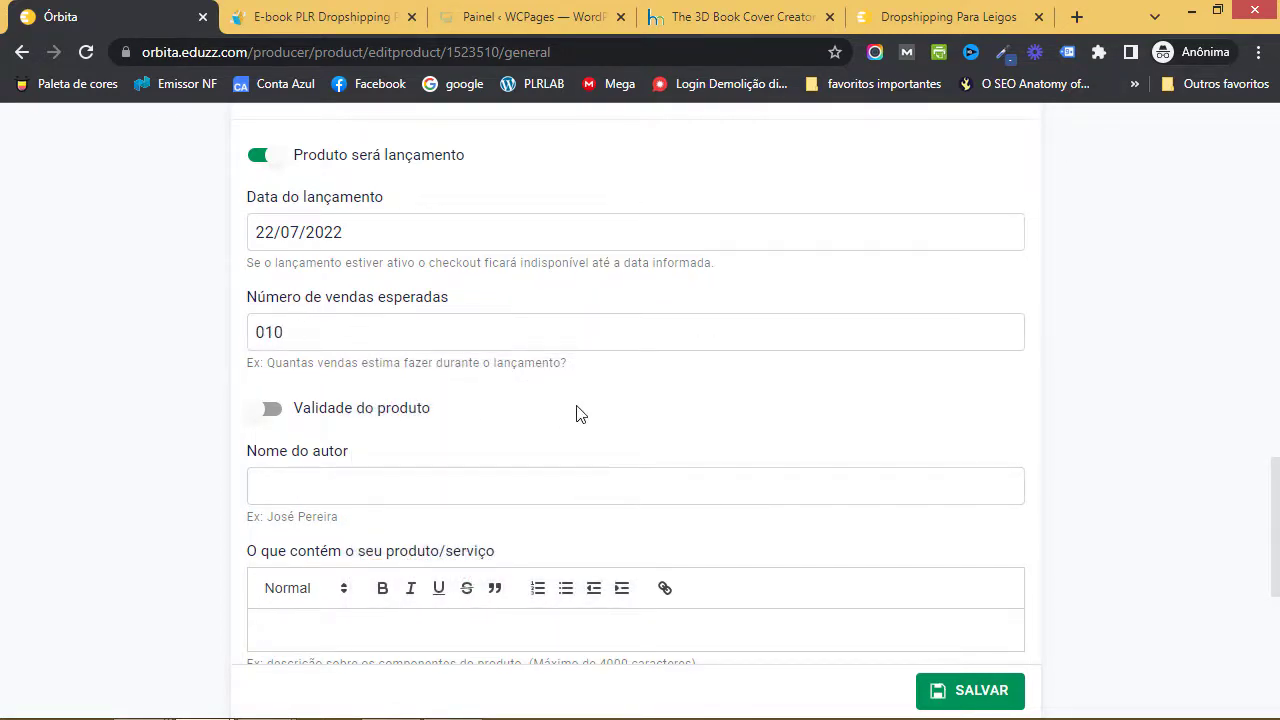
- Switch the 'Produto será lançamento' option back off
scroll(576, 413, down, 1)
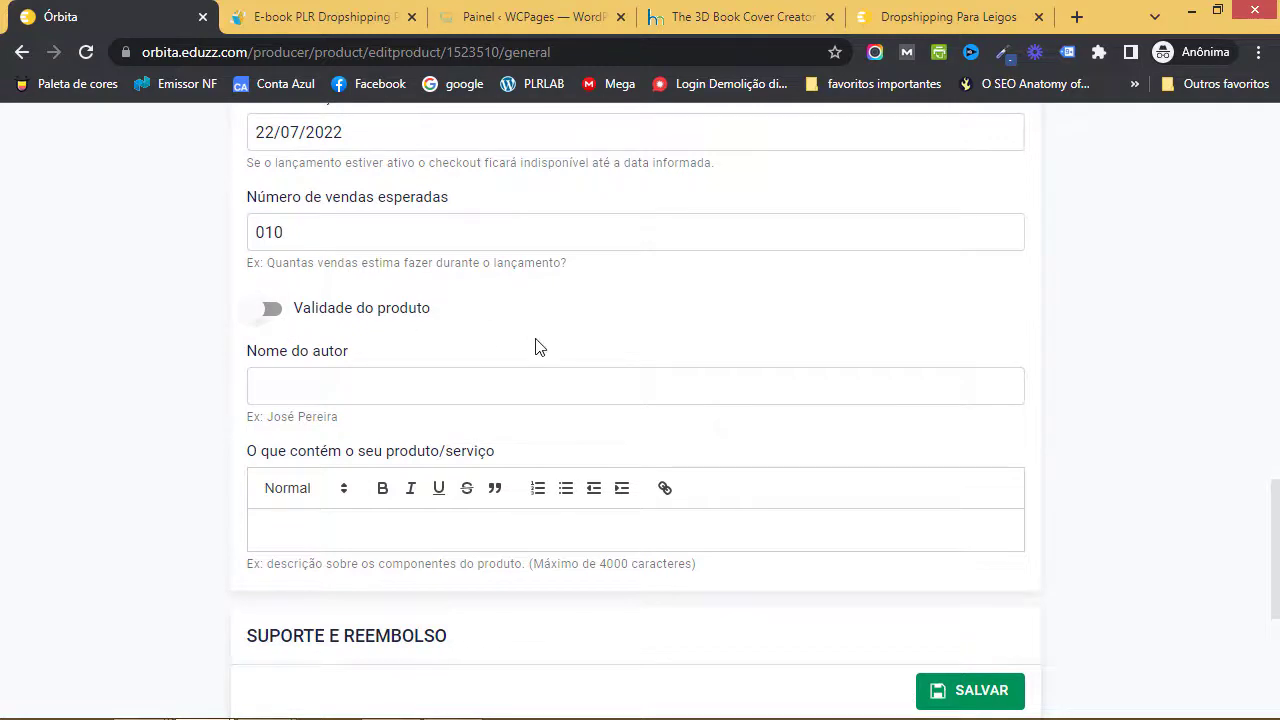
scroll(538, 347, up, 2)
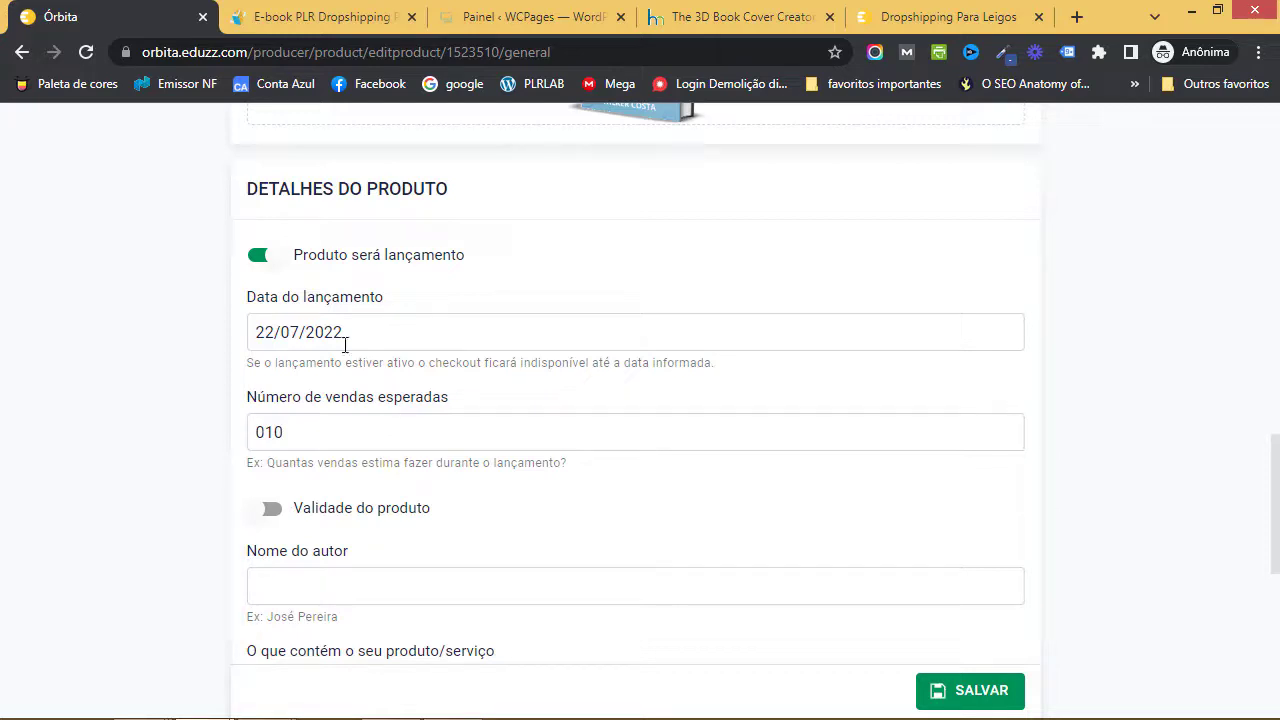
click(272, 258)
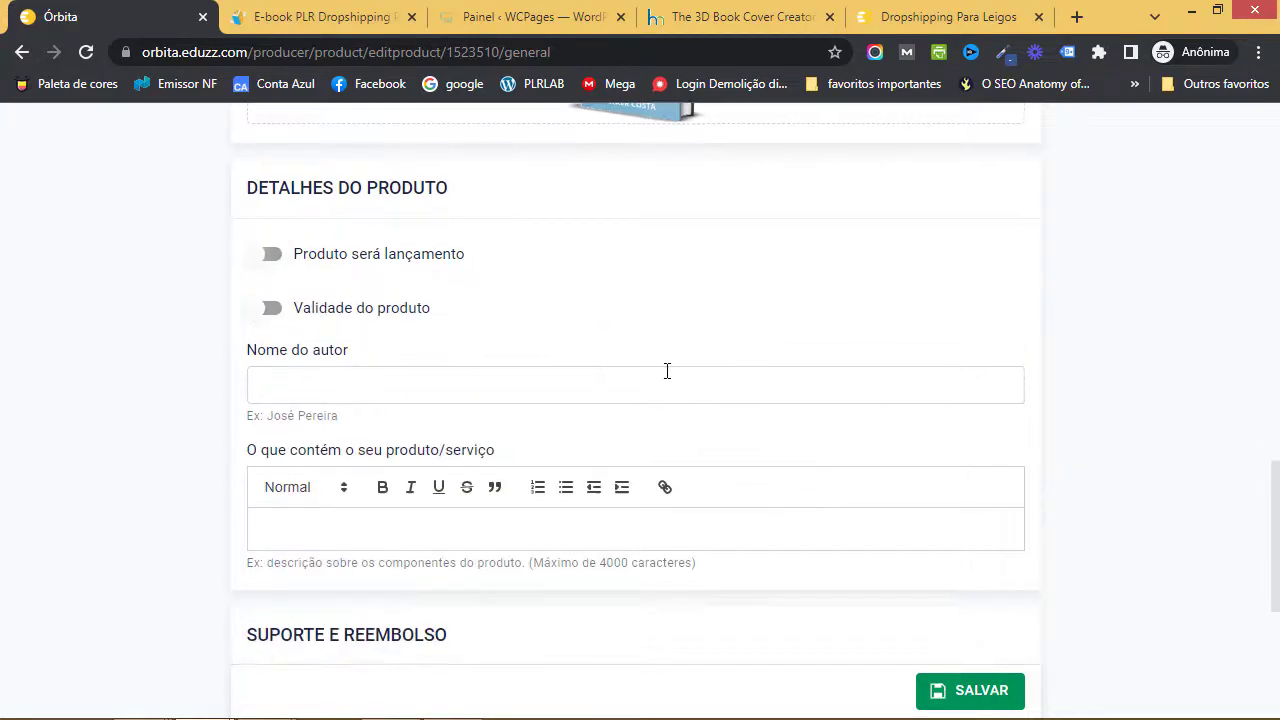
scroll(668, 372, down, 1)
scroll(668, 375, up, 1)
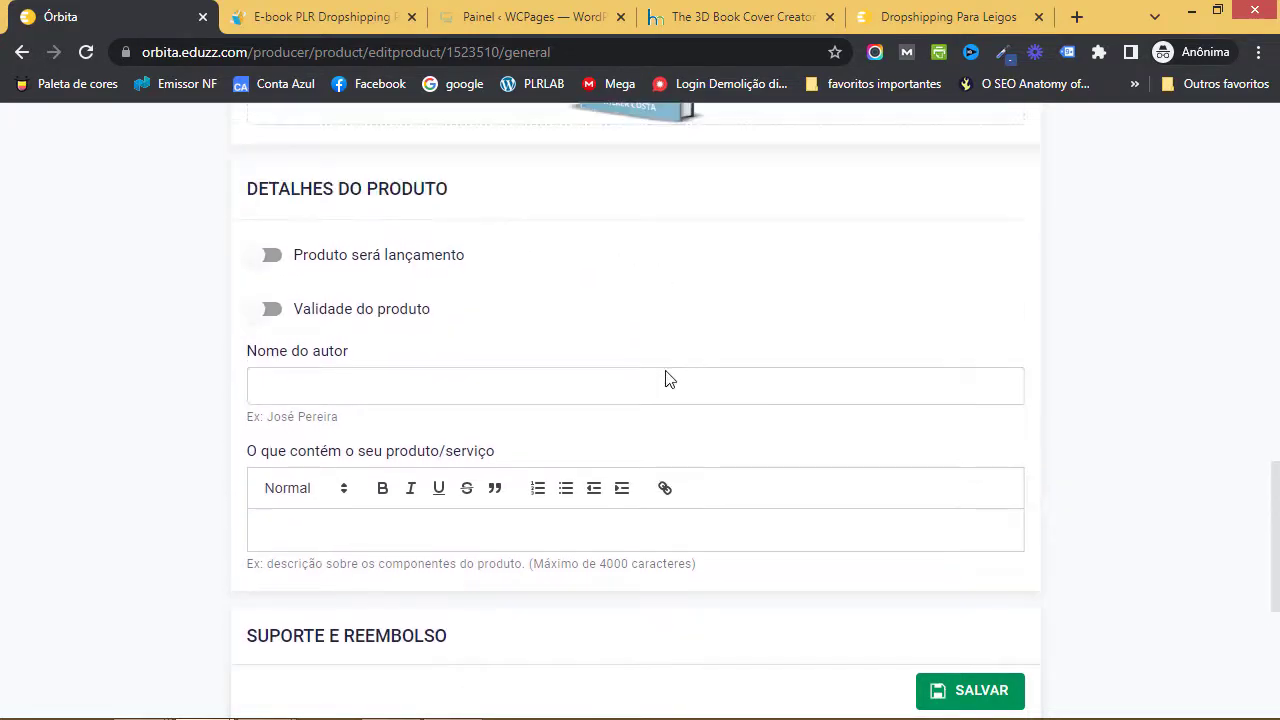
- Try 'Validade do produto' with expiry 21/07/2022, then switch the validity option off again
click(380, 328)
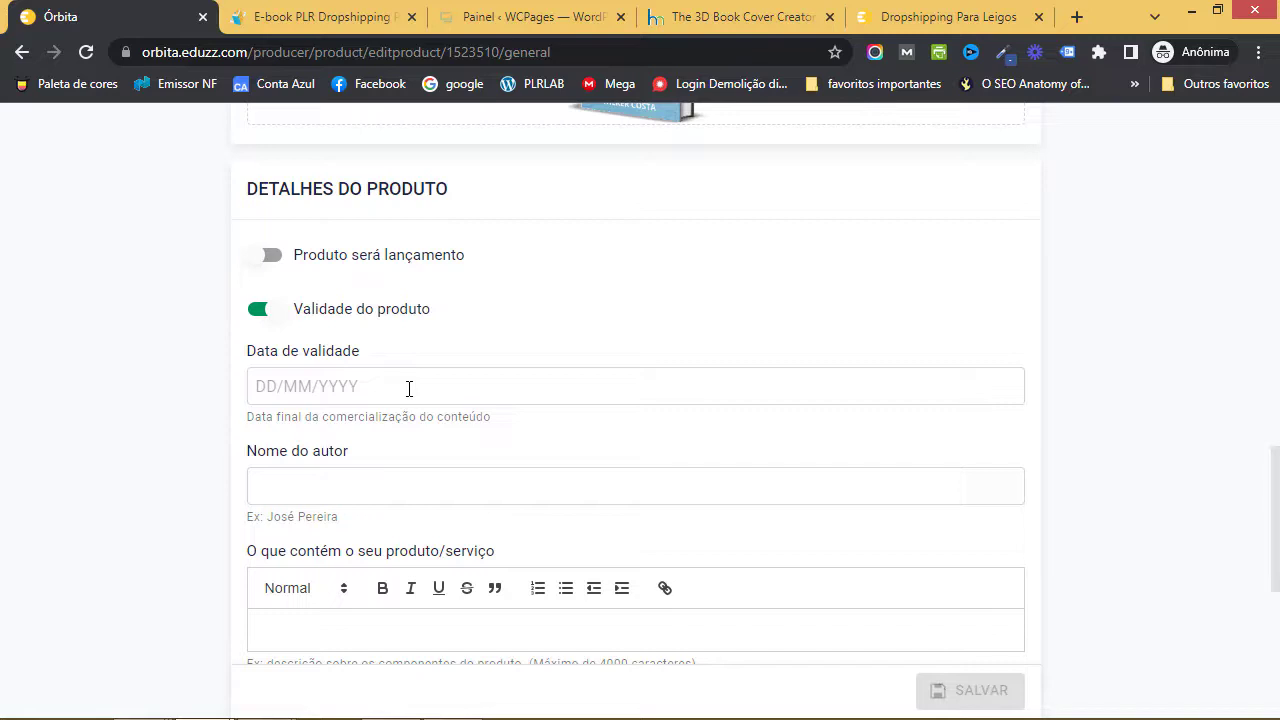
scroll(409, 388, up, 2)
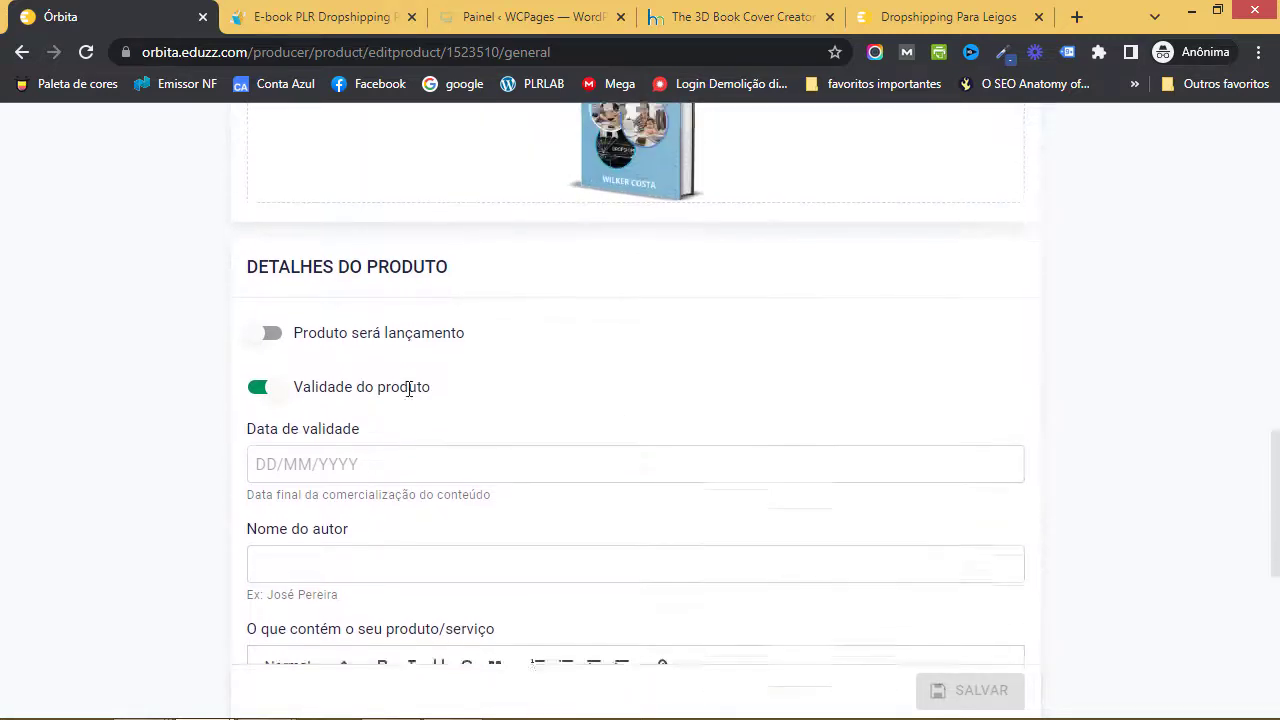
click(417, 483)
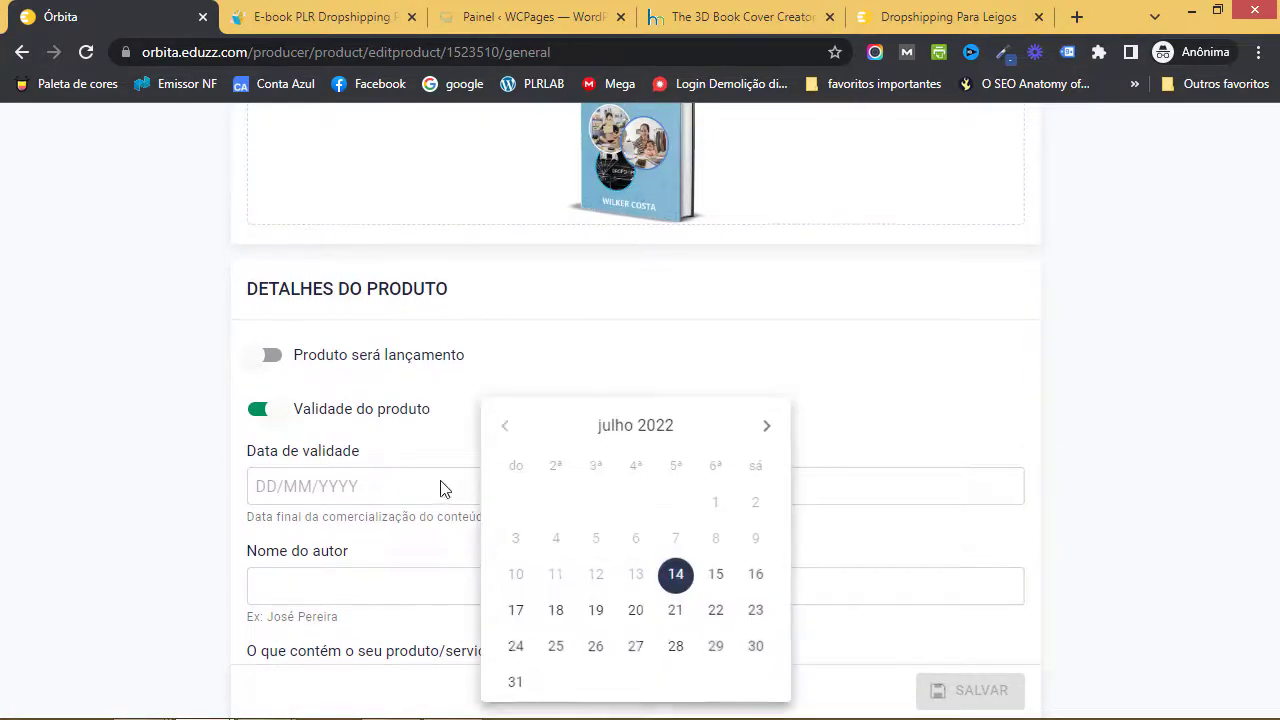
click(677, 618)
scroll(689, 578, down, 2)
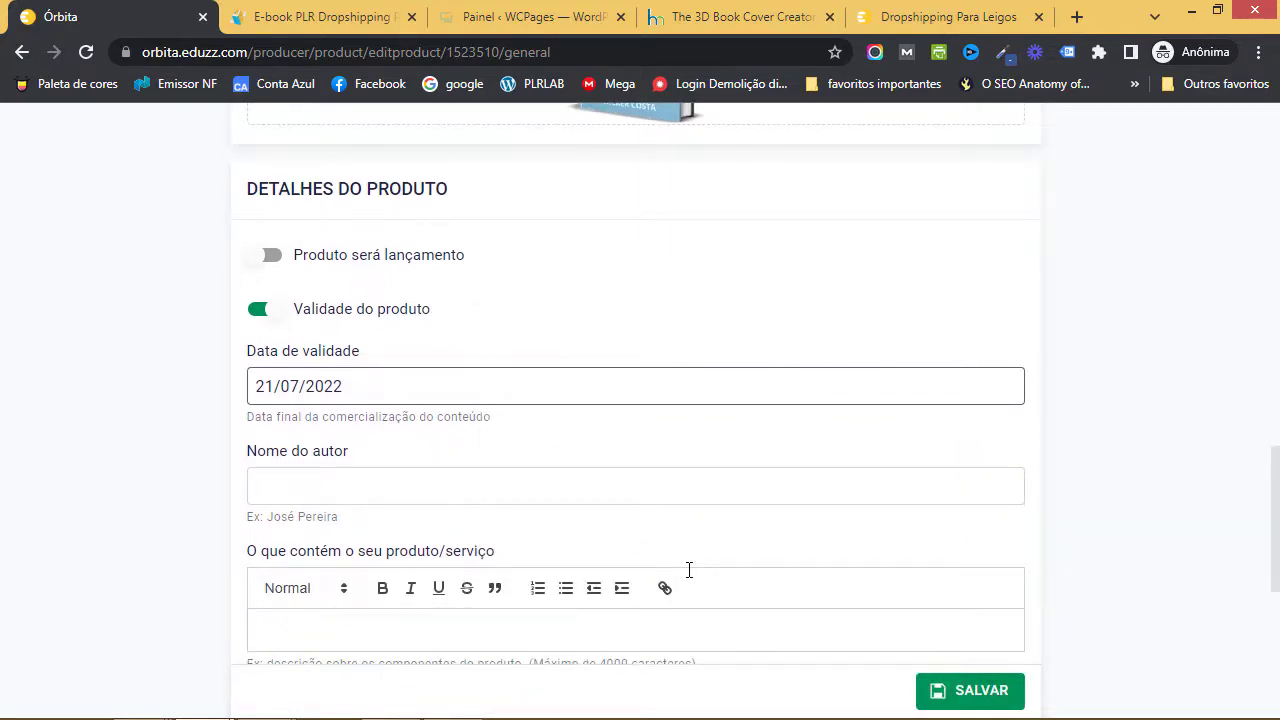
scroll(709, 560, down, 2)
click(278, 212)
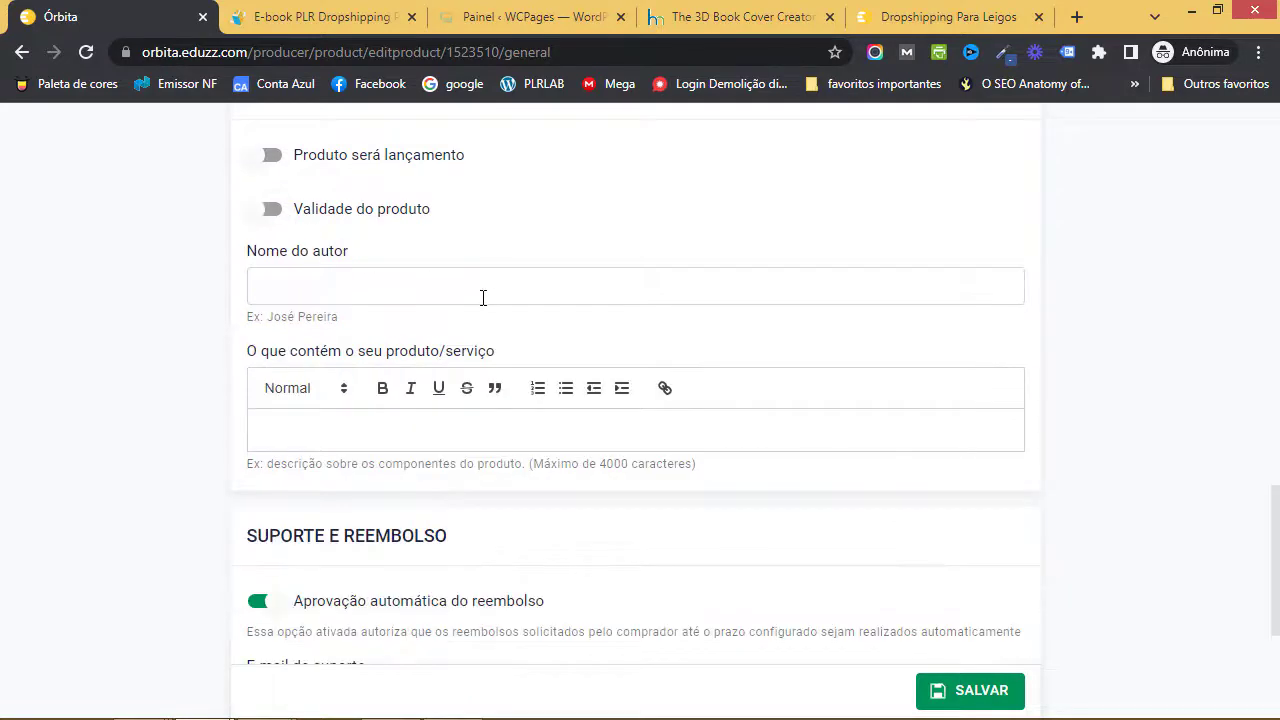
- Enter the author's full name in the Nome do autor field
click(431, 291)
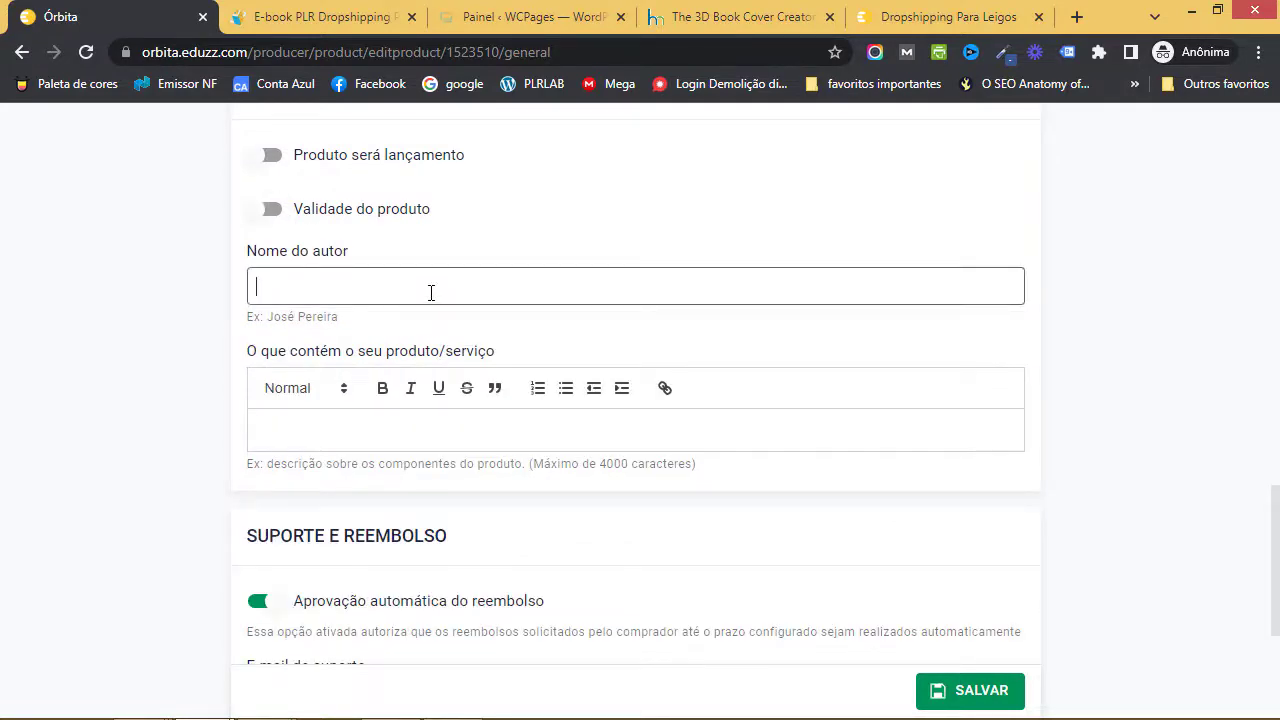
text(Wilker Costa)
click(546, 336)
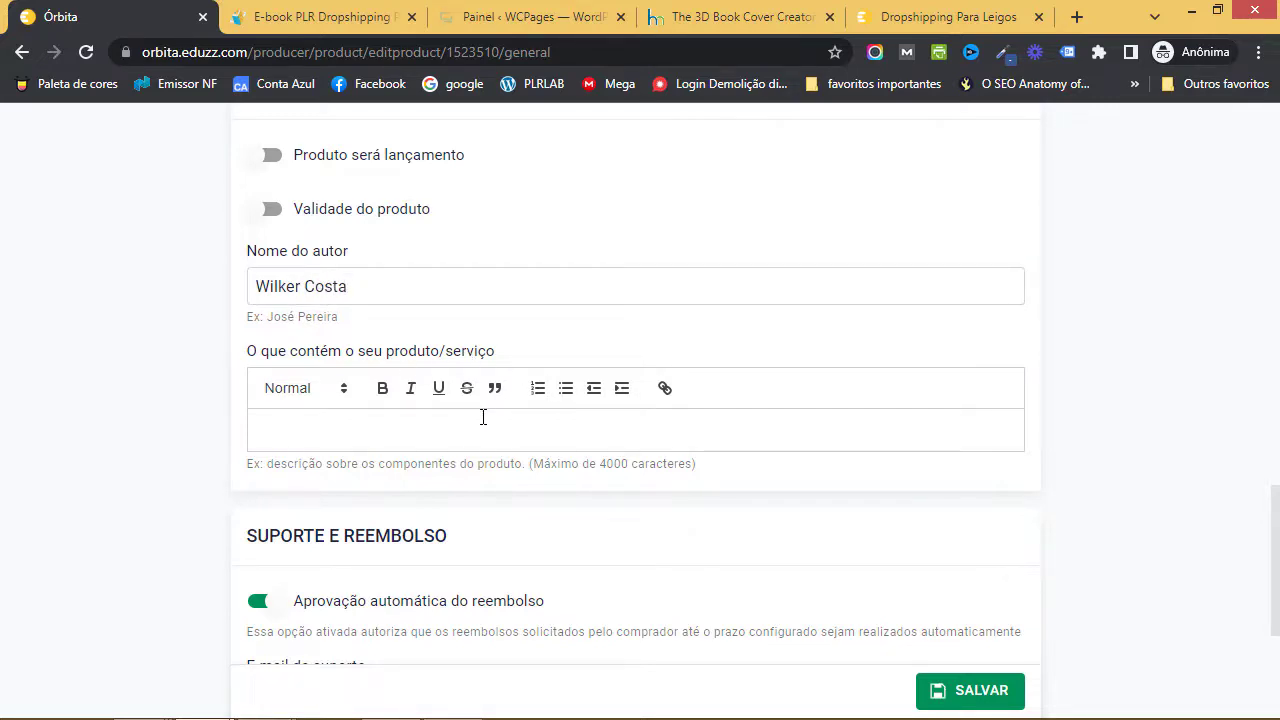
scroll(483, 417, down, 3)
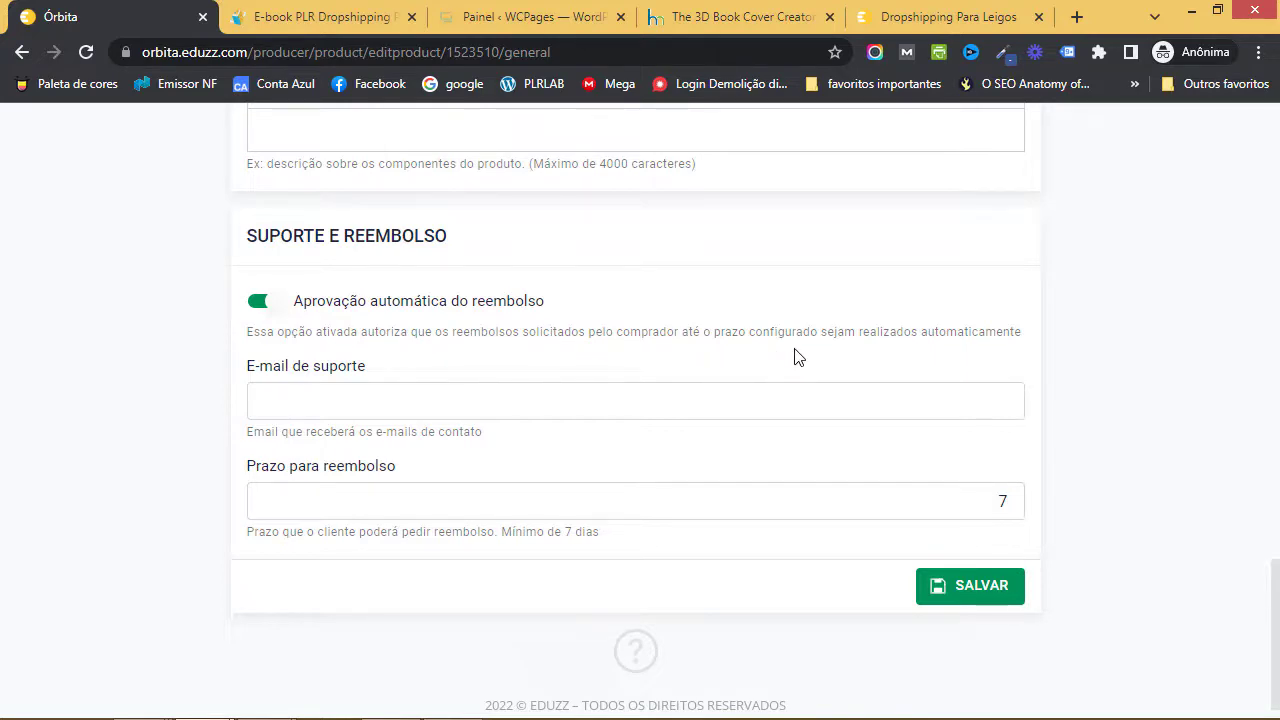
- Fill in the support e-mail address, keep the 7-day refund period, and save
click(384, 391)
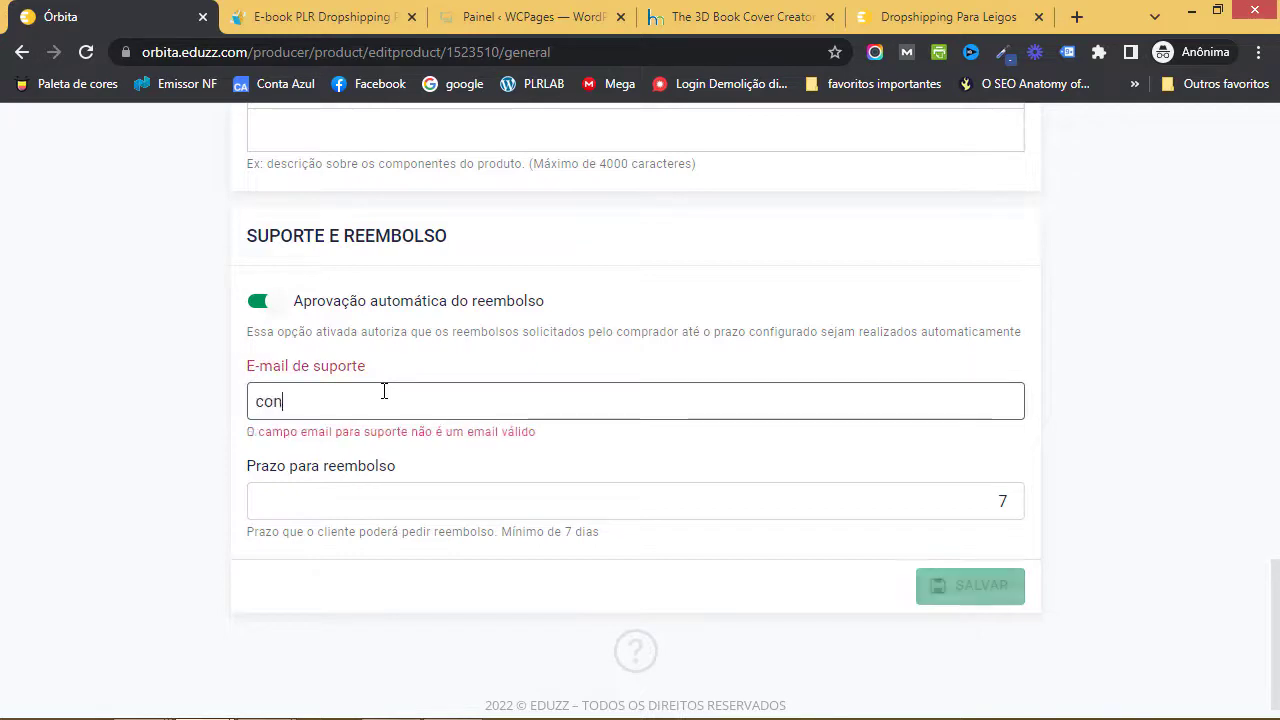
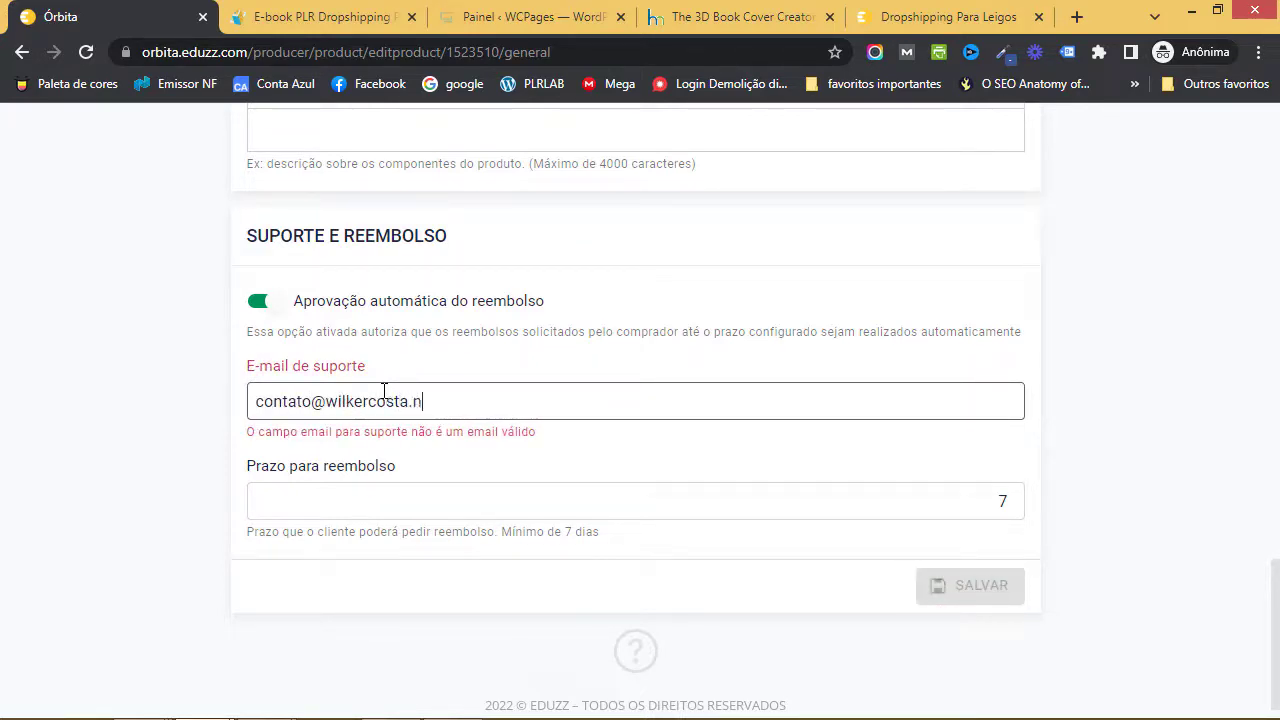
click(1010, 504)
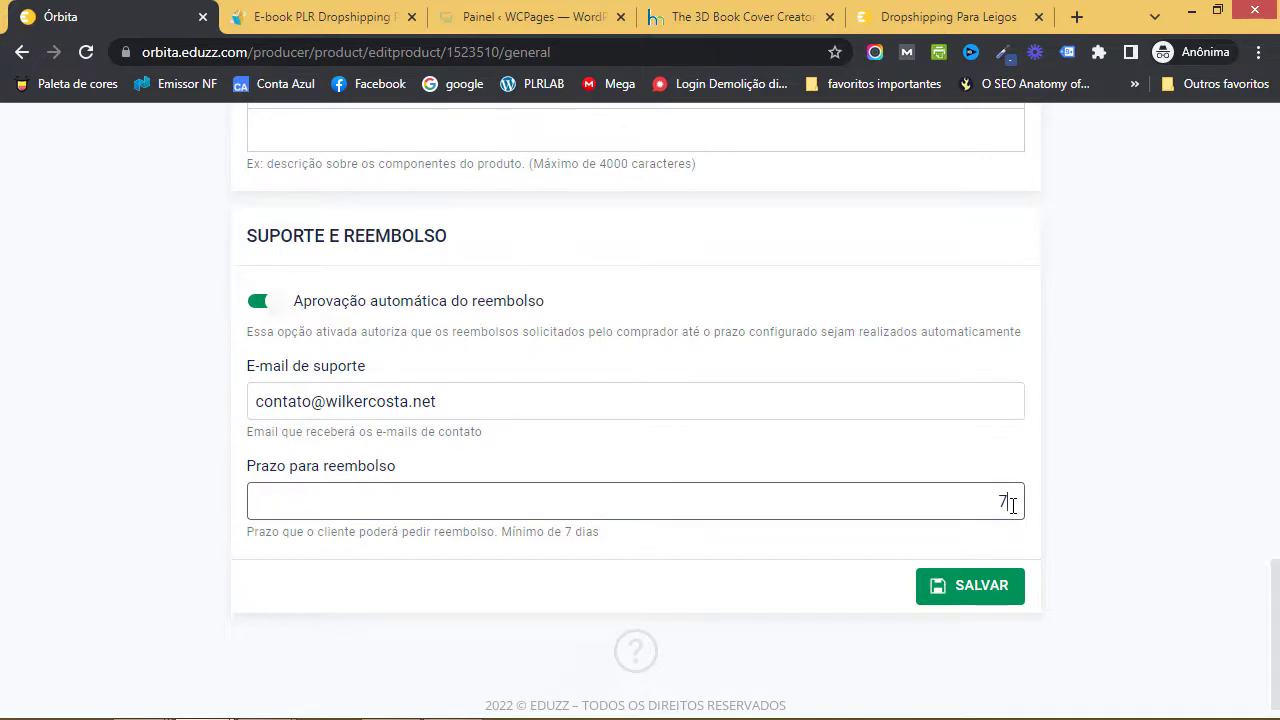
click(944, 575)
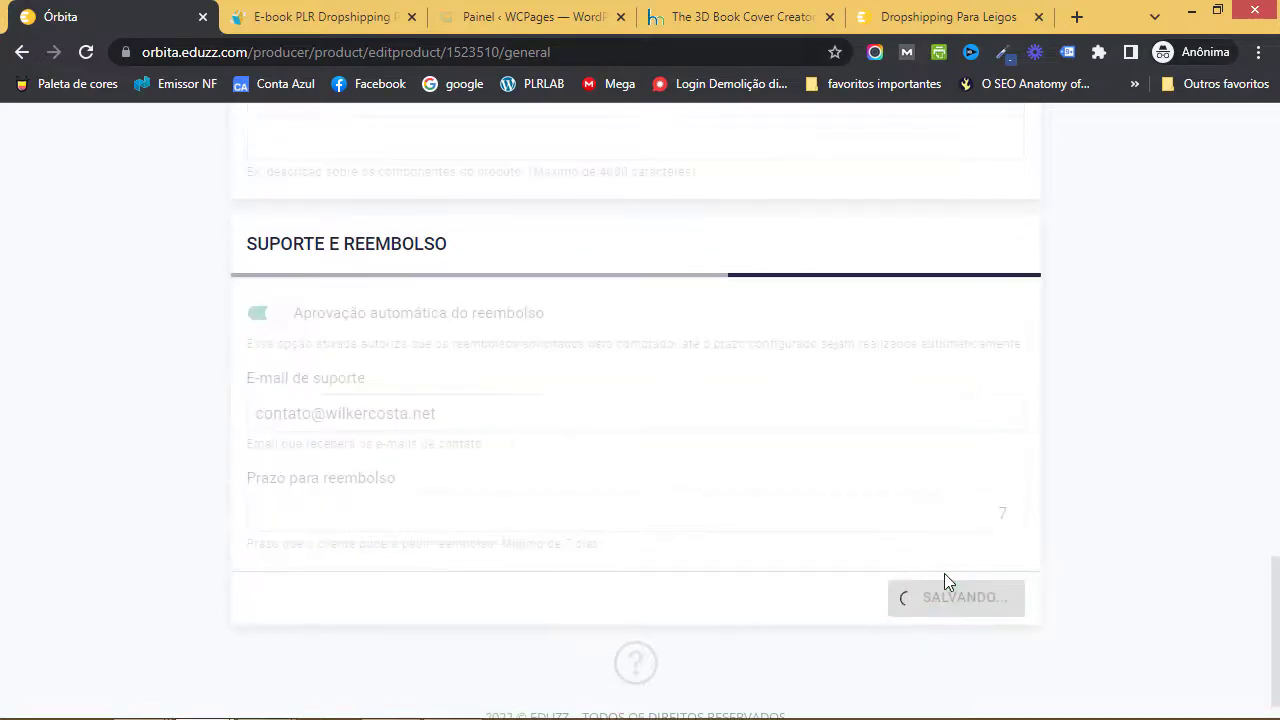
scroll(639, 398, up, 3)
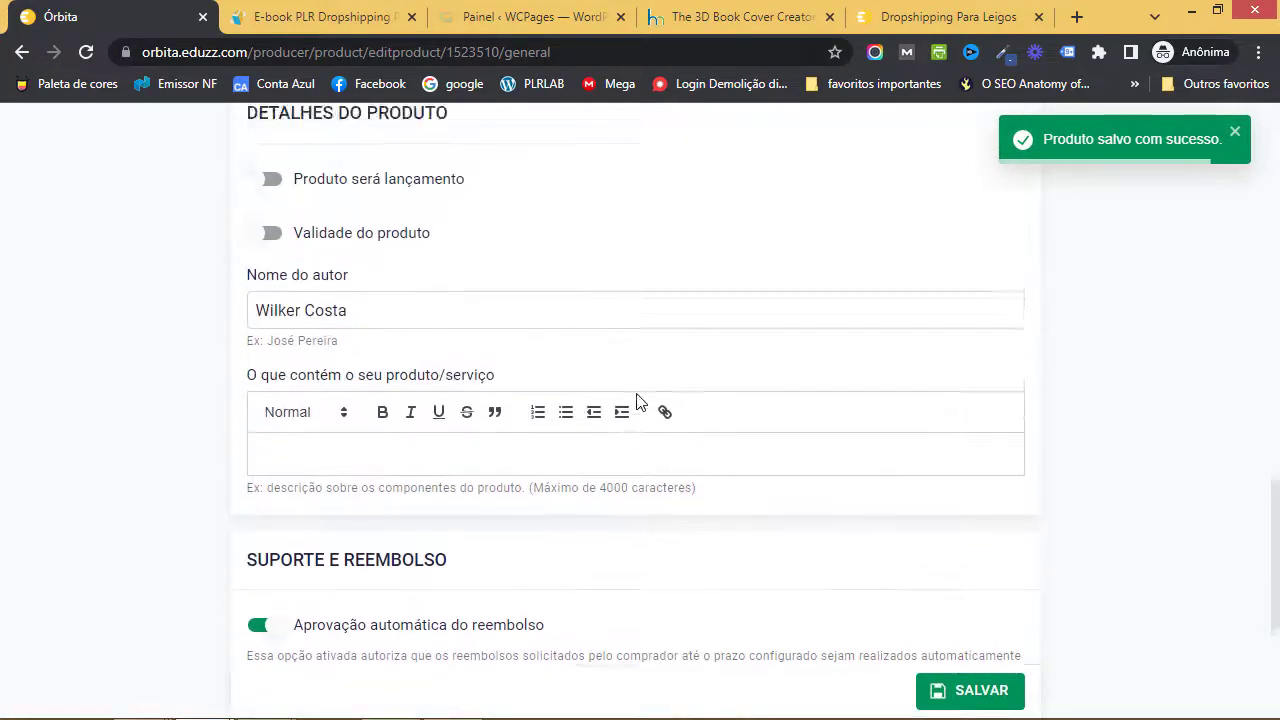
scroll(639, 400, up, 20)
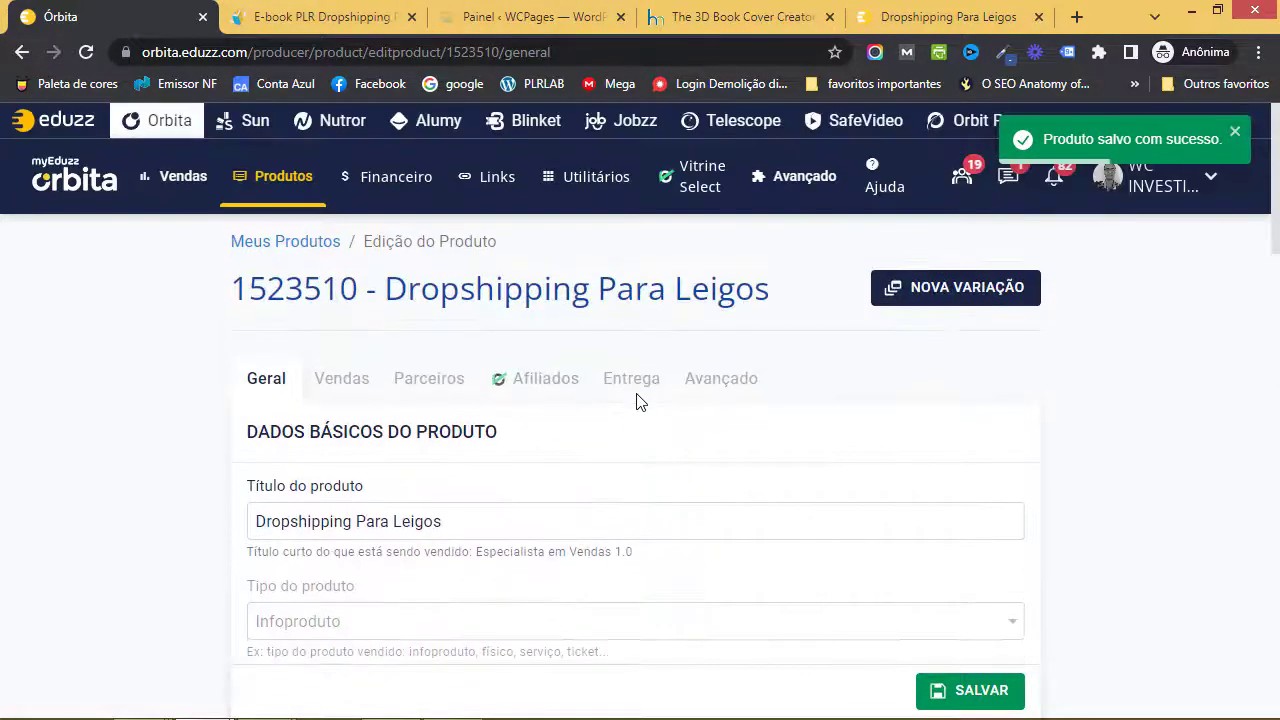
- In the product's Vendas settings, switch on Permitir PayPal
click(360, 385)
scroll(580, 414, down, 2)
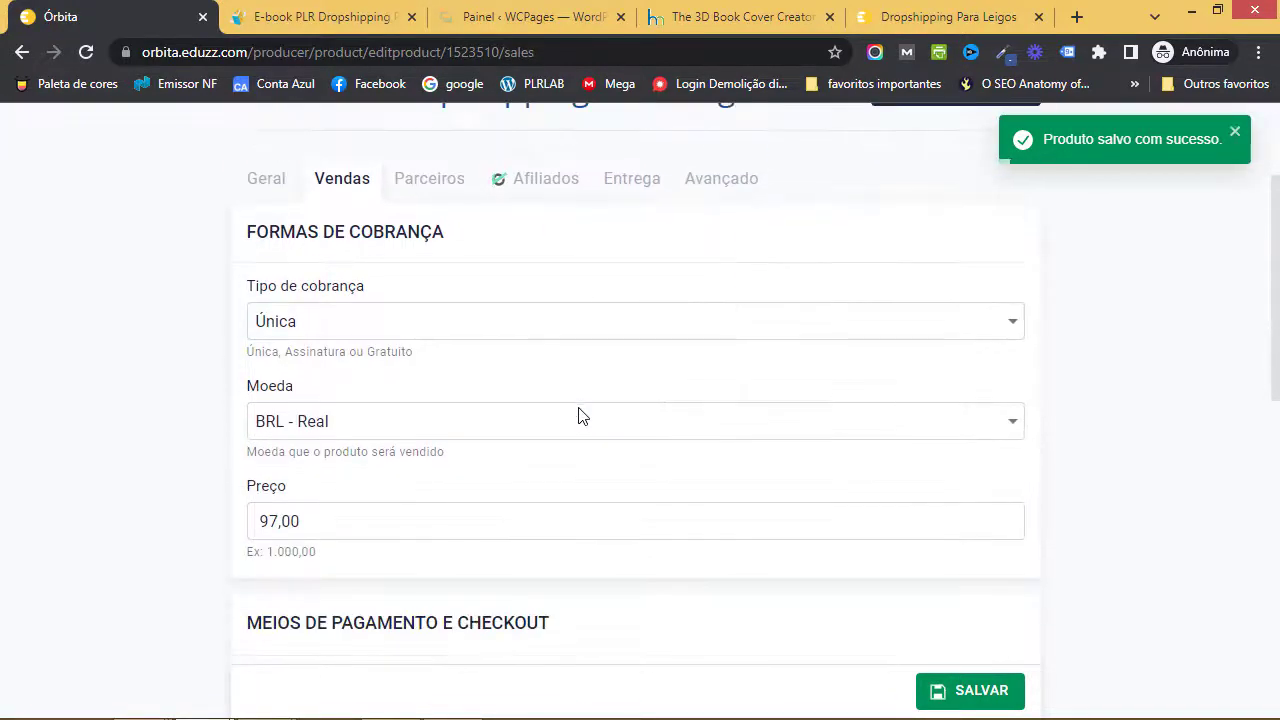
scroll(580, 414, down, 1)
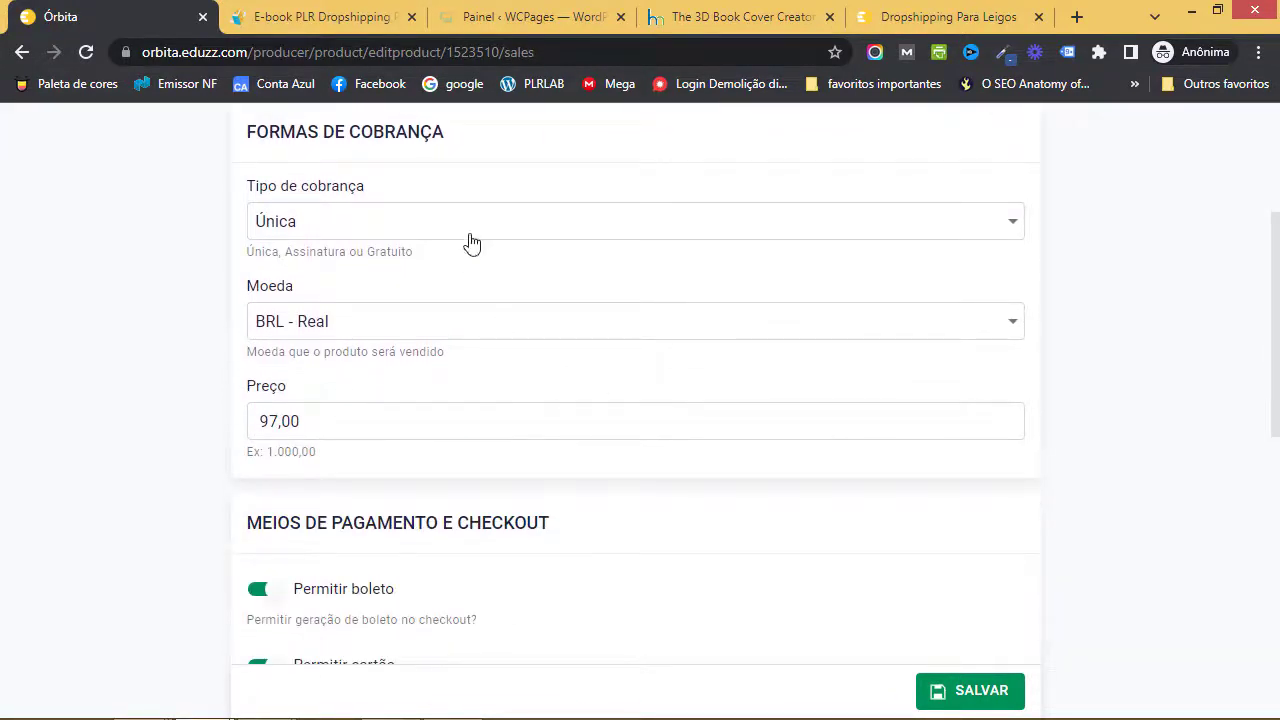
scroll(457, 423, down, 2)
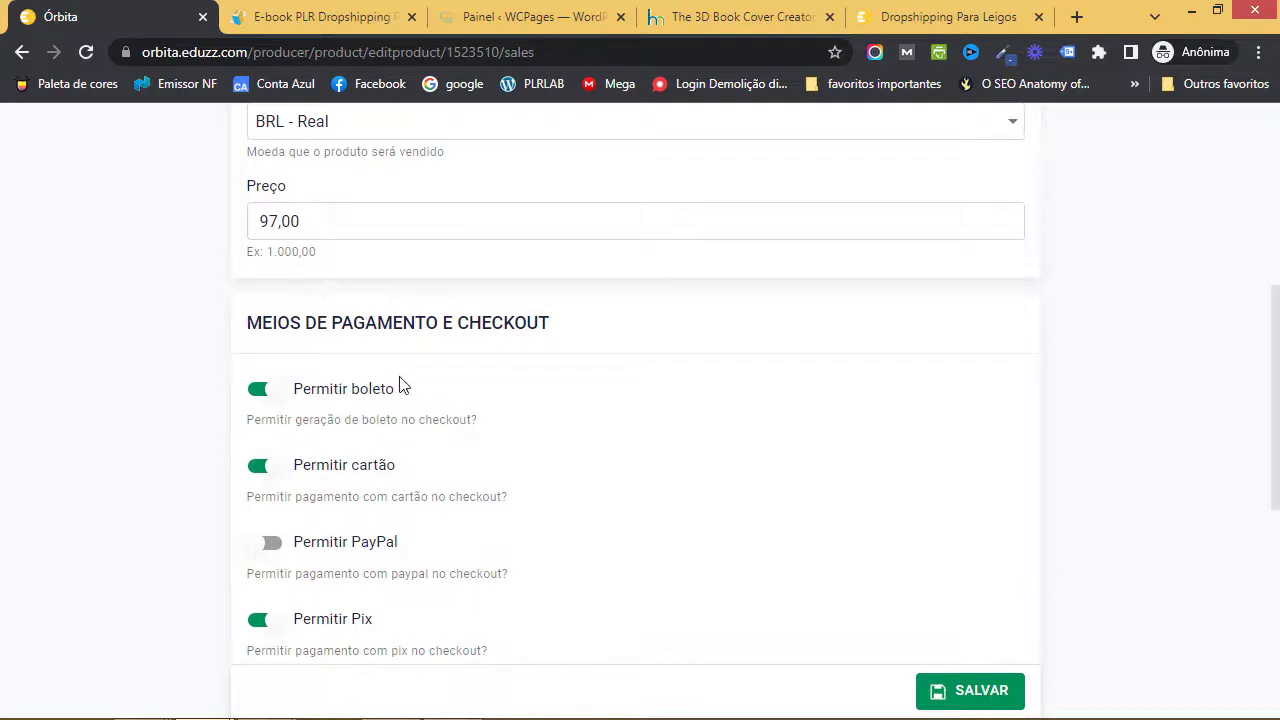
scroll(403, 387, down, 1)
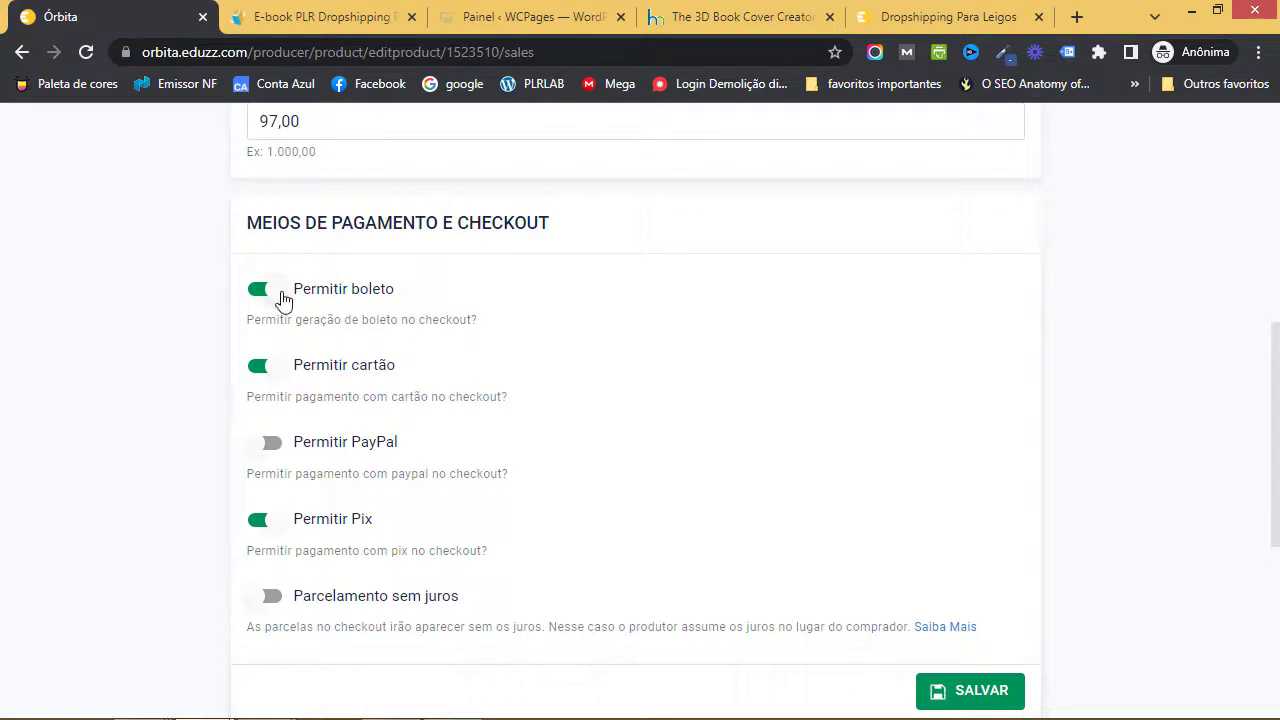
scroll(381, 400, down, 1)
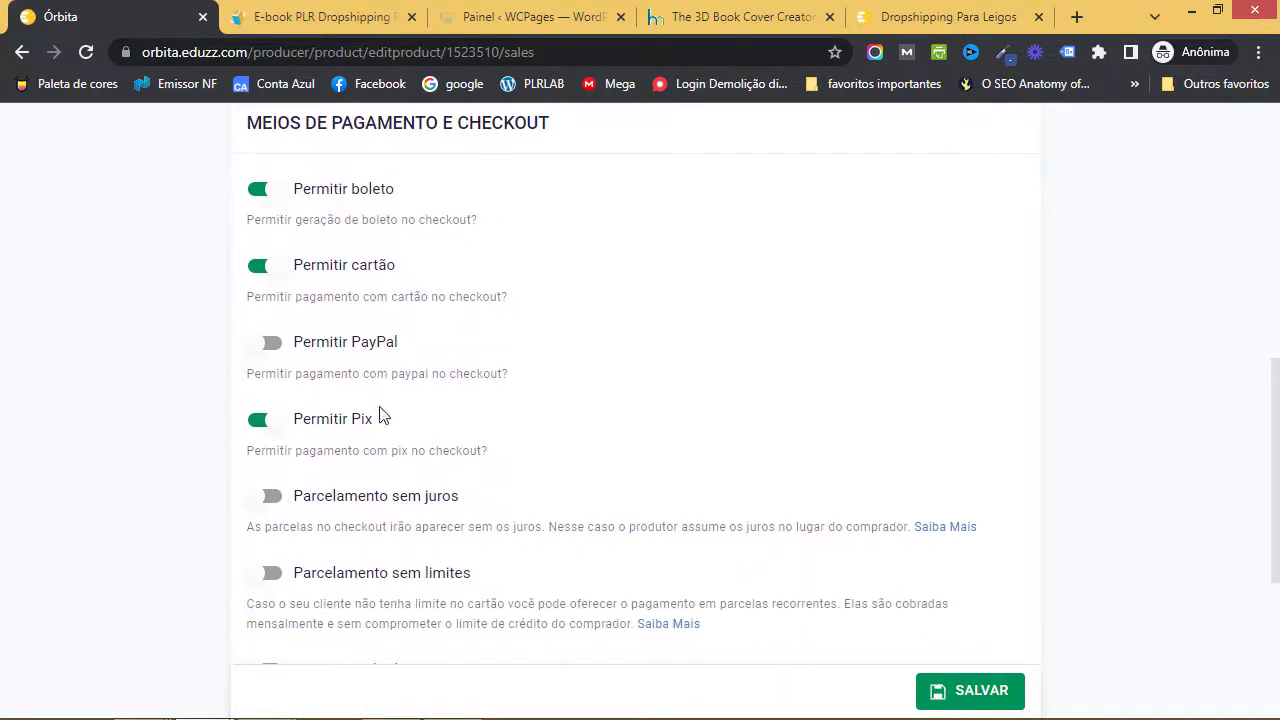
click(277, 356)
- Enable Parcelamento sem limites and Permitir múltiplos cartões, leaving interest-free installments off
scroll(520, 372, down, 2)
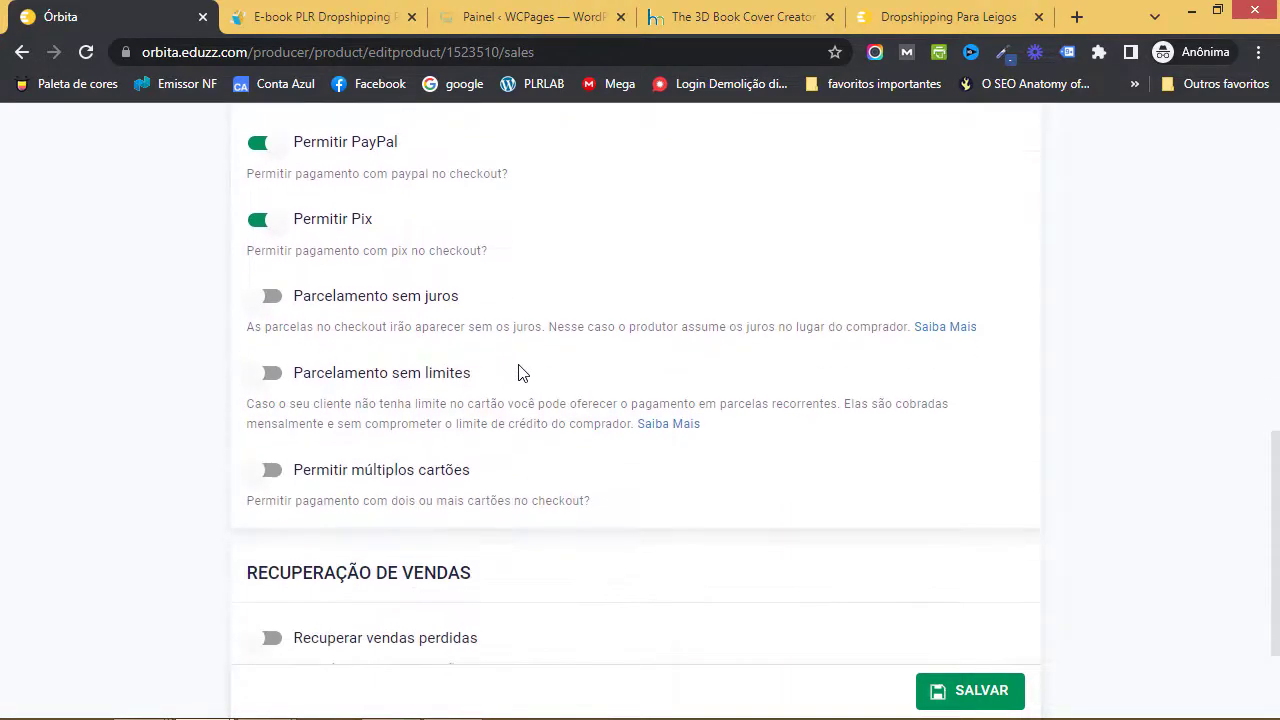
click(273, 313)
click(252, 304)
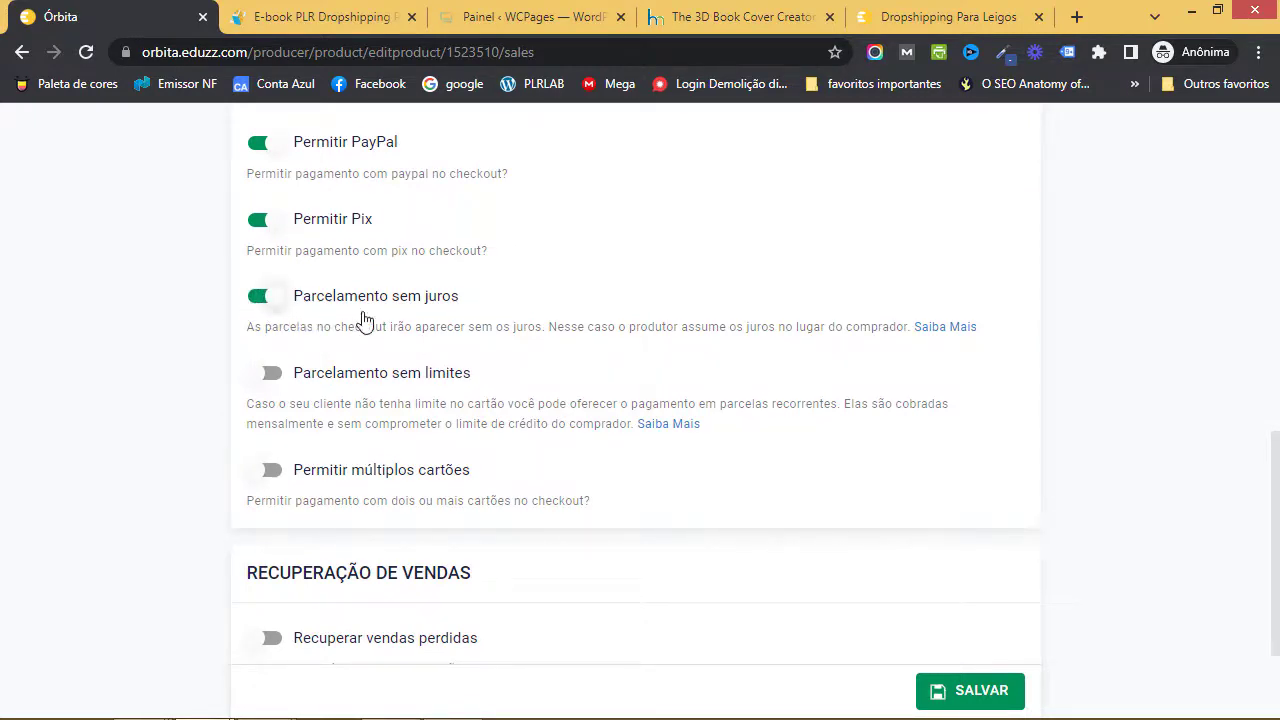
click(280, 386)
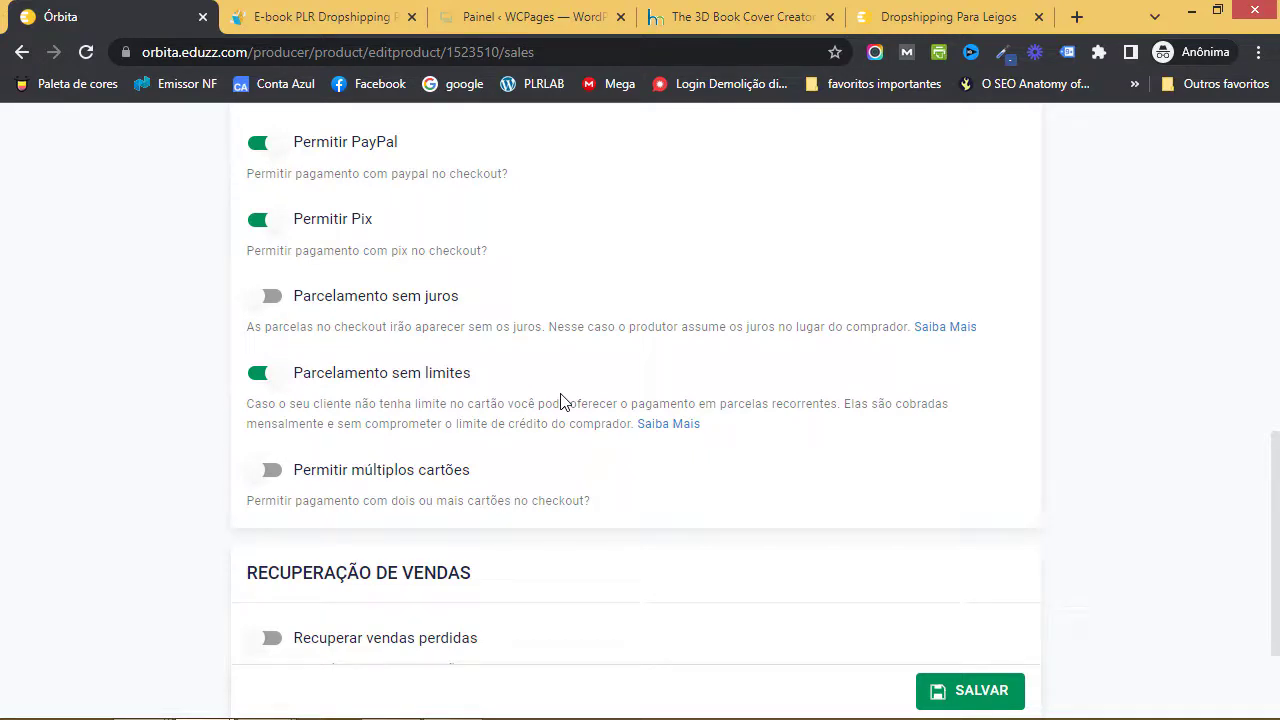
click(349, 482)
scroll(613, 479, up, 4)
scroll(590, 370, down, 4)
scroll(728, 303, down, 2)
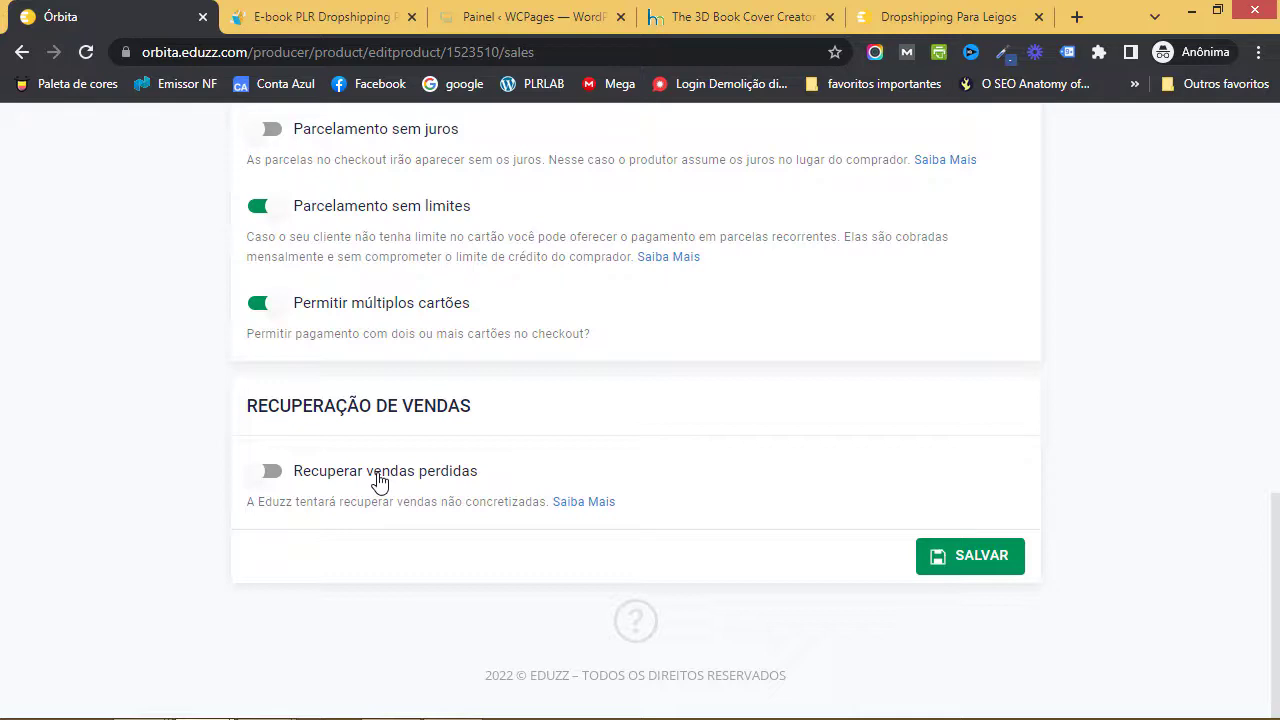
- Turn on 'Recuperar vendas perdidas' with the author's name as sender, then save
click(378, 482)
scroll(480, 485, down, 1)
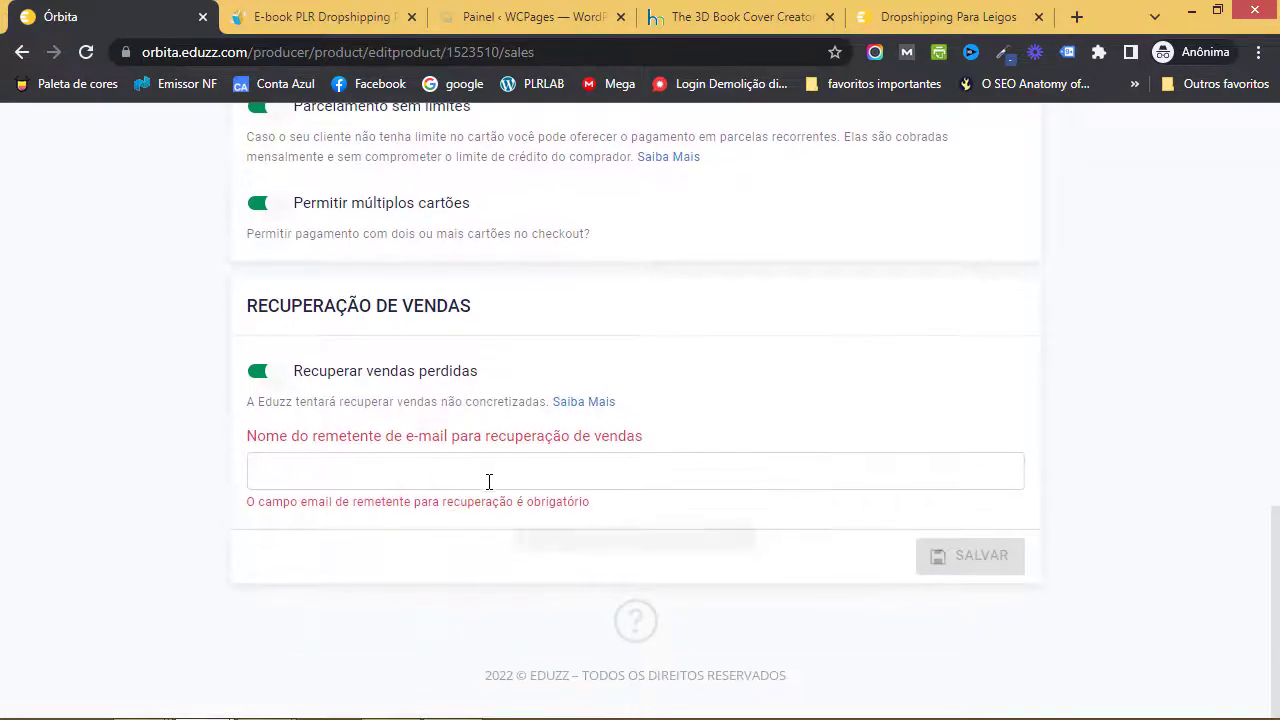
click(492, 480)
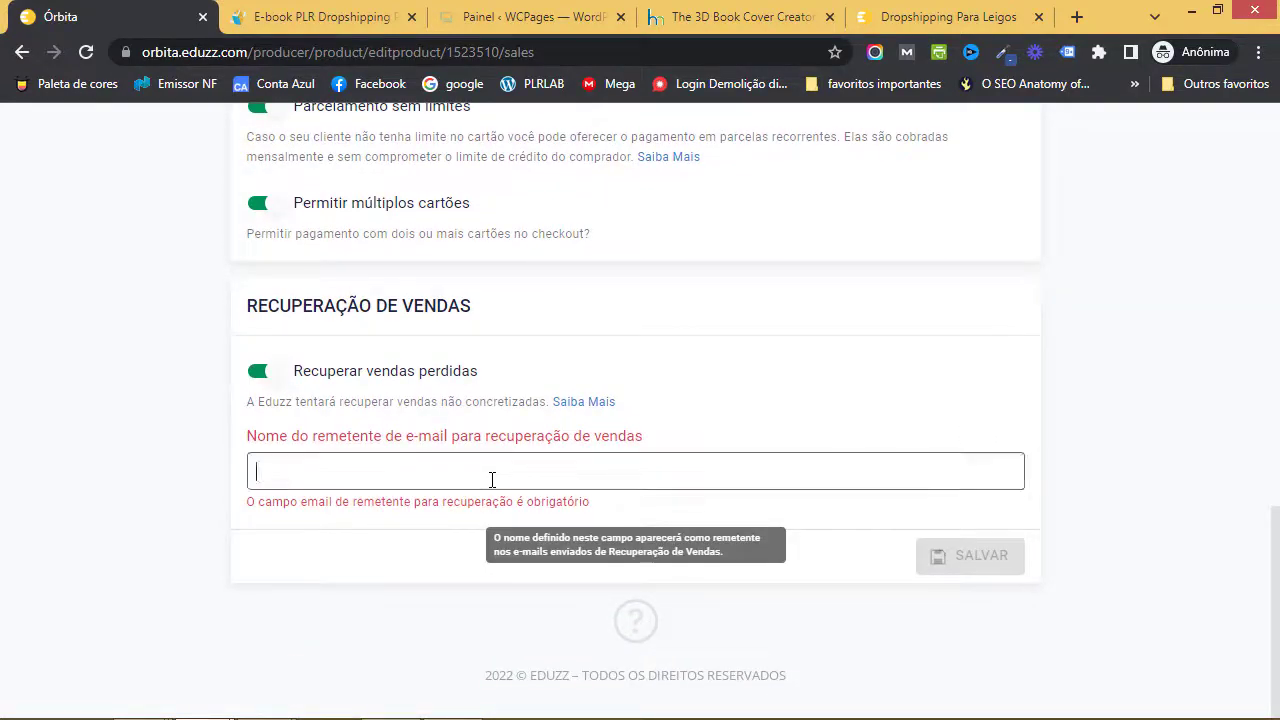
text(Wilker Costa)
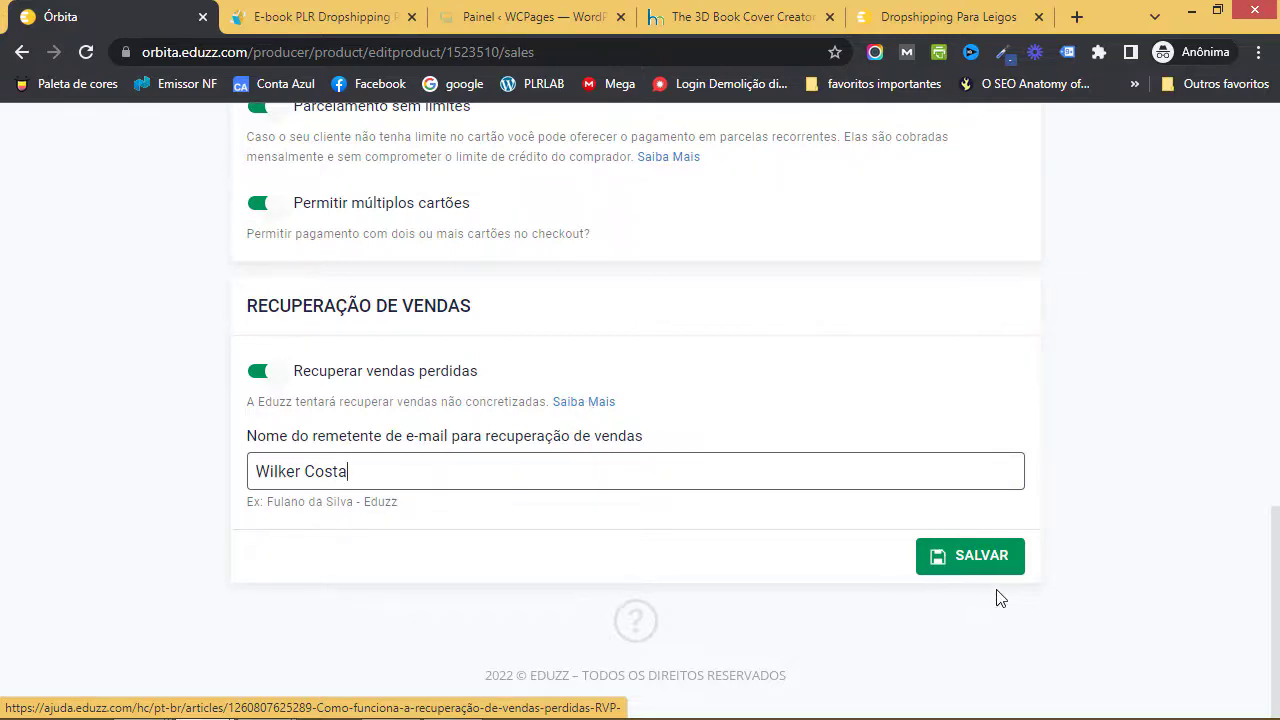
click(965, 558)
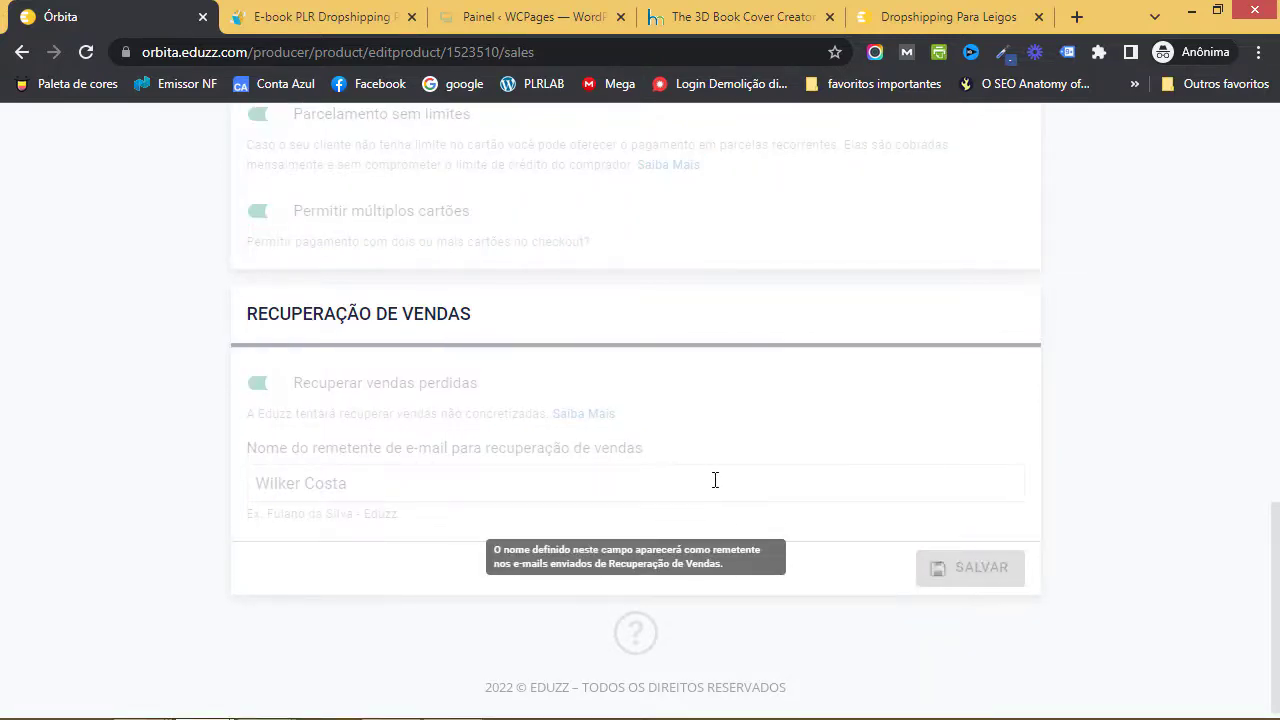
scroll(623, 418, up, 4)
scroll(623, 418, up, 8)
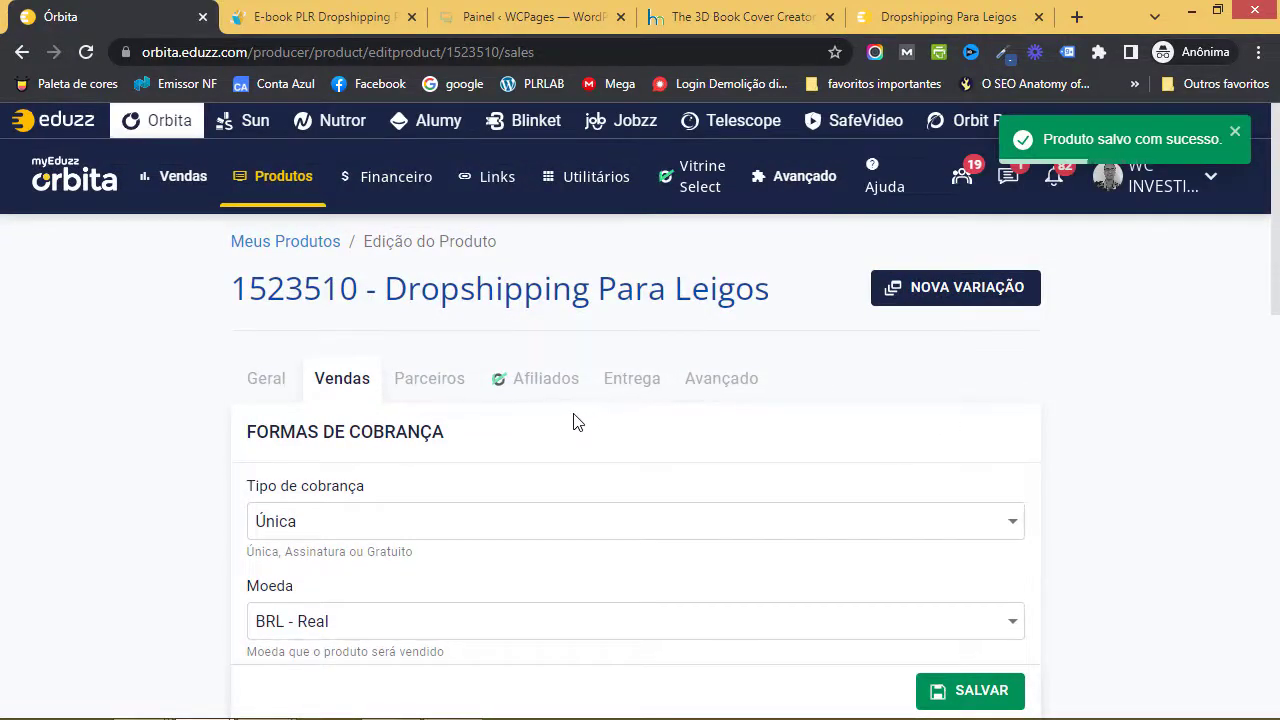
- Review the Parceiros section and the three delivery PDFs under Entrega
click(458, 385)
scroll(545, 440, down, 4)
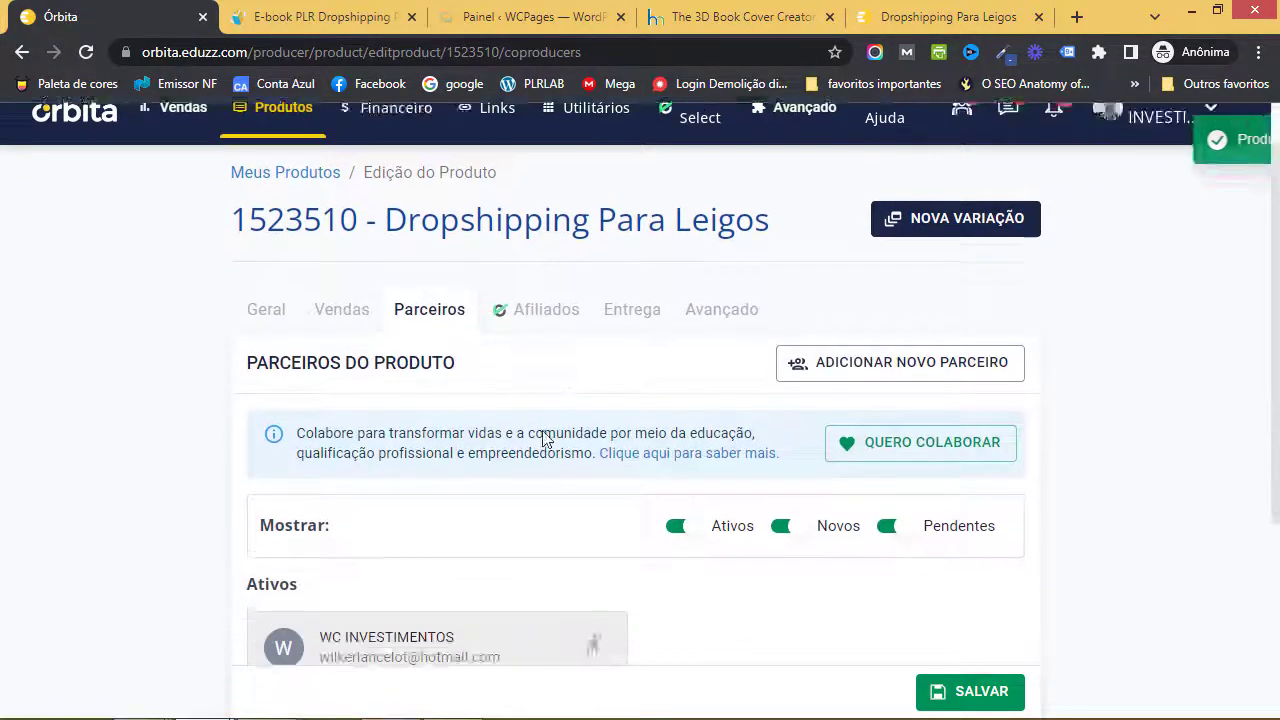
scroll(764, 468, up, 3)
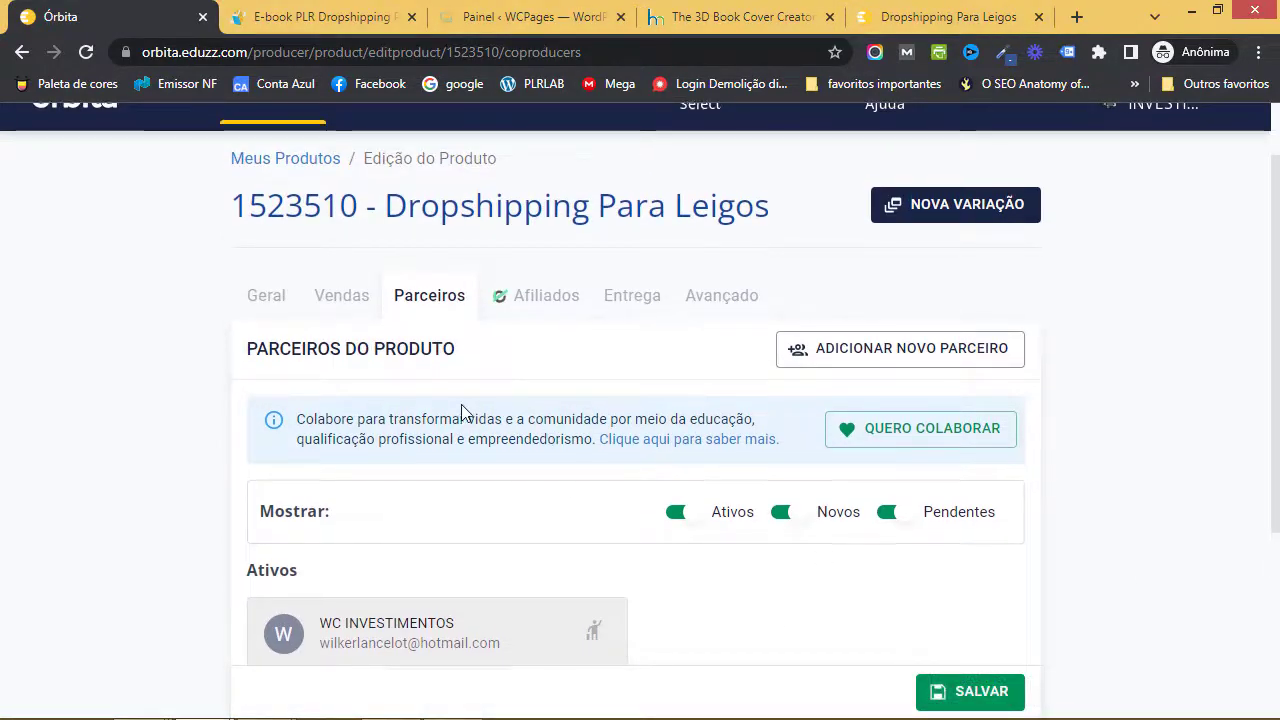
scroll(520, 410, up, 1)
click(630, 385)
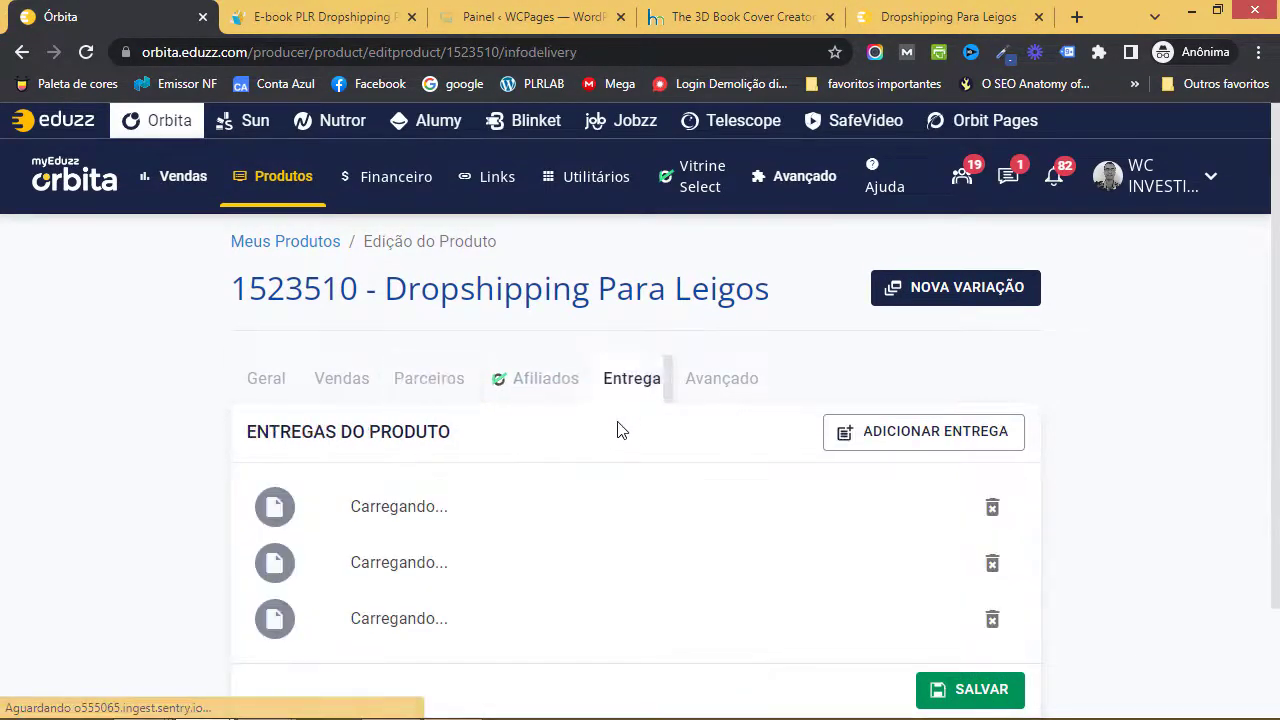
scroll(617, 429, down, 1)
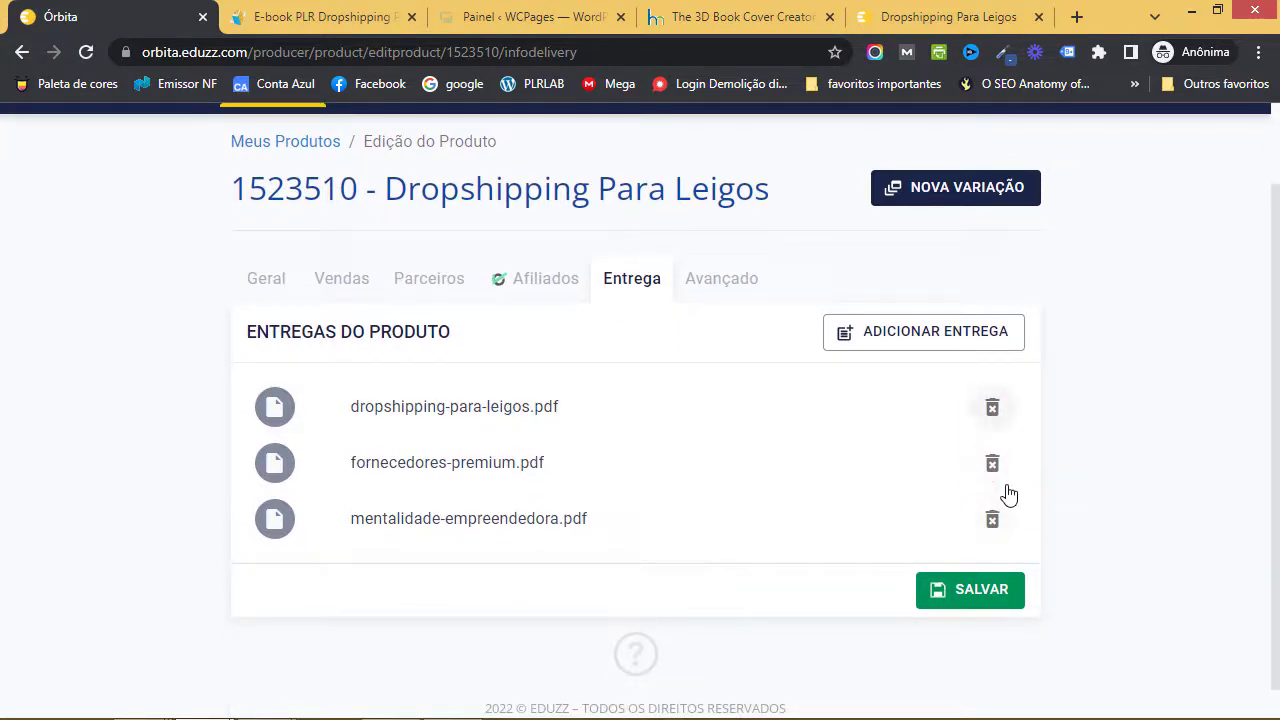
- Go to the Avançado settings and start editing 'Url obrigado para cartão'
click(722, 287)
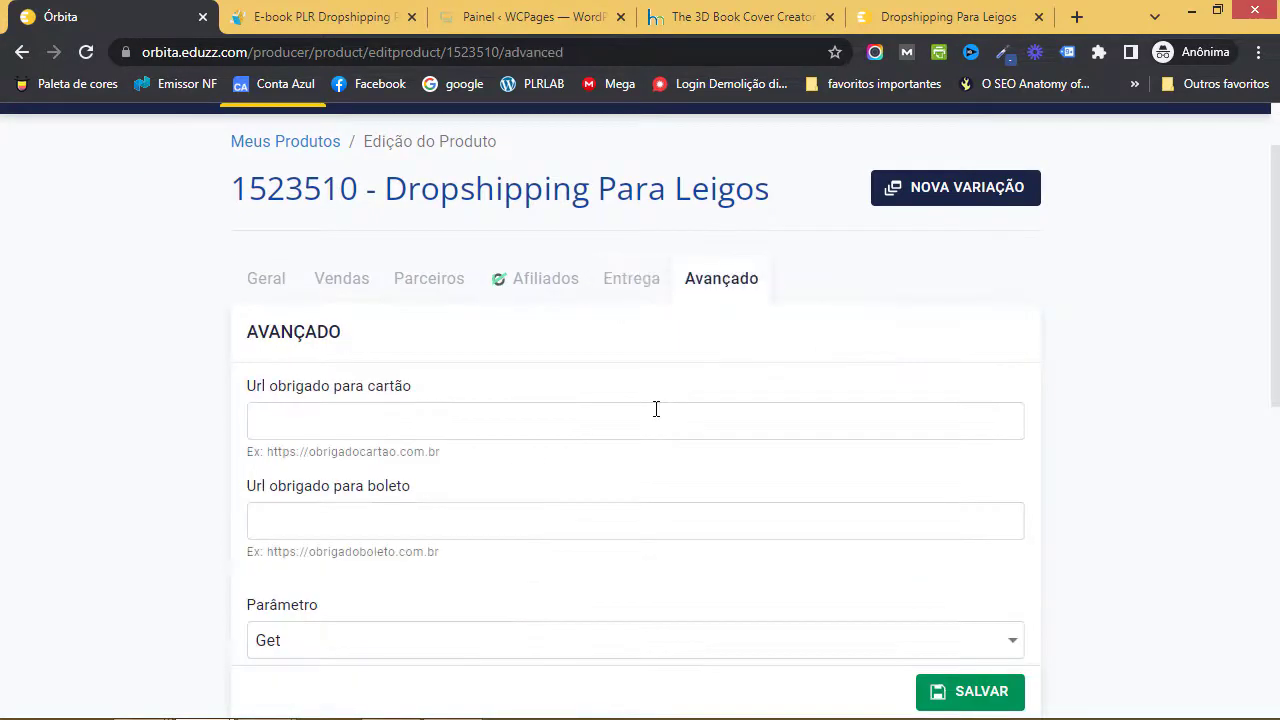
scroll(655, 408, down, 1)
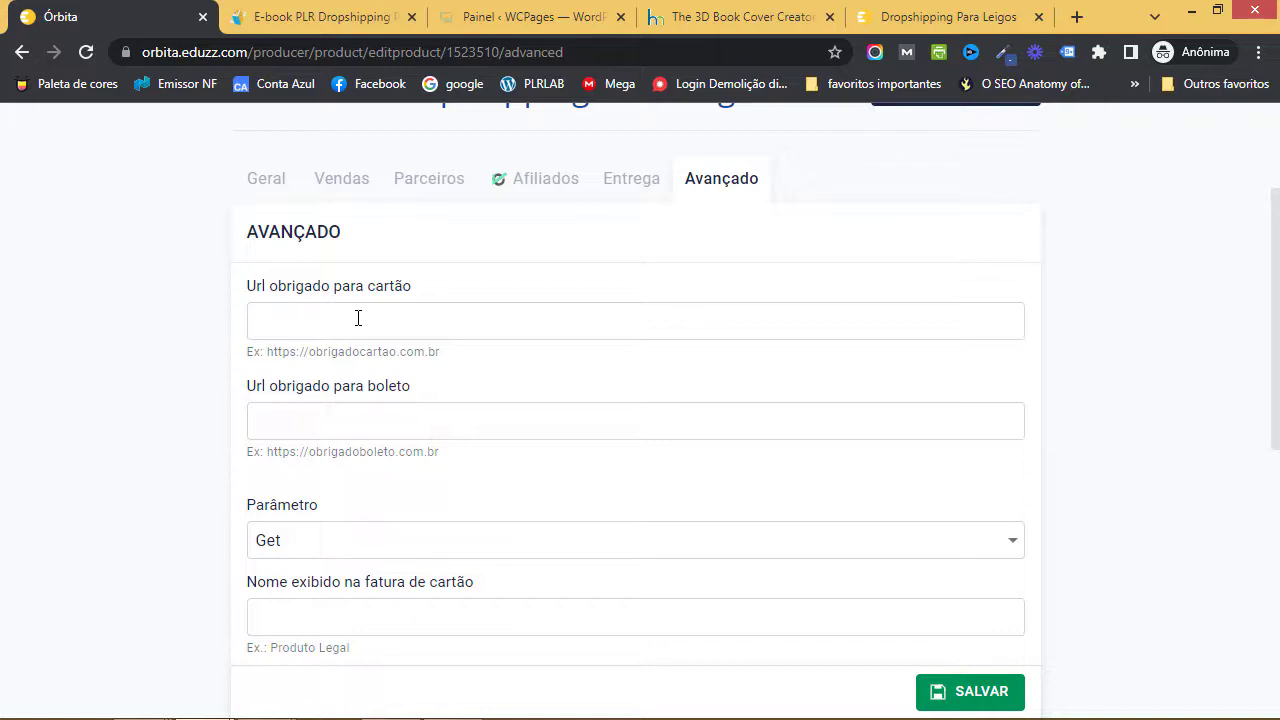
click(358, 318)
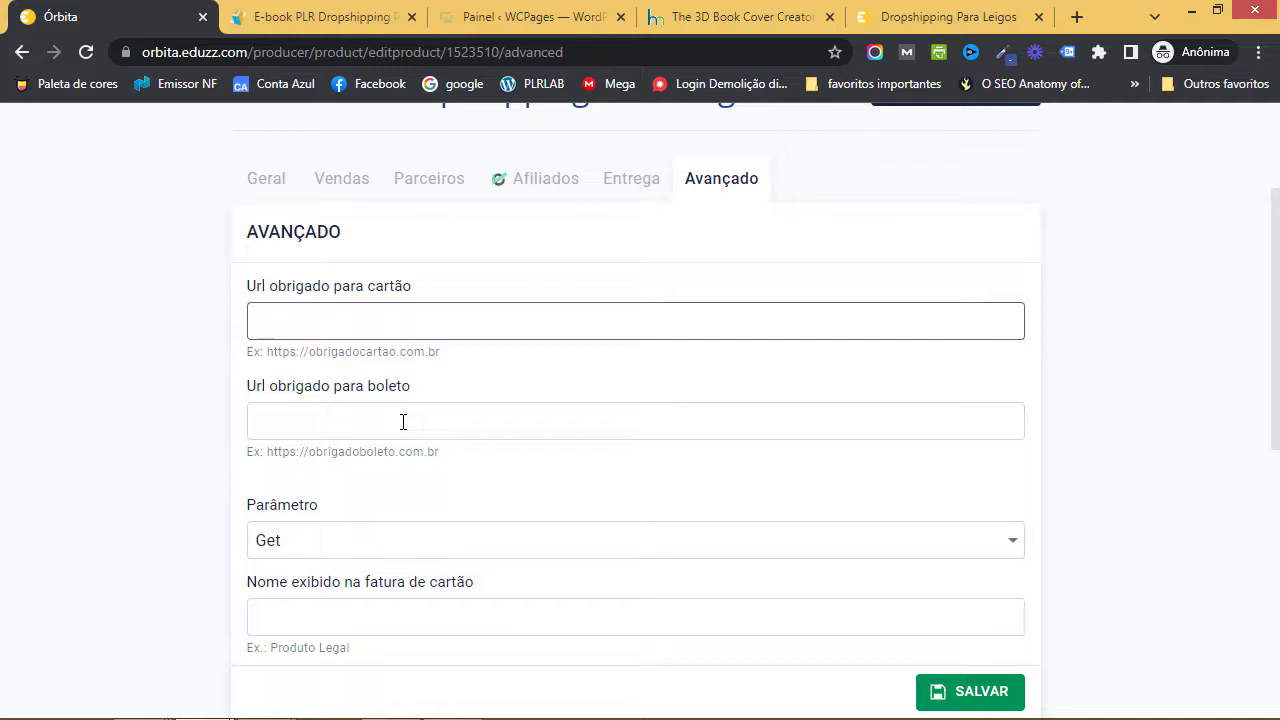
- Keep Parâmetro as Get and enter 'ebookdrop' as the name shown on card invoices
scroll(399, 425, down, 2)
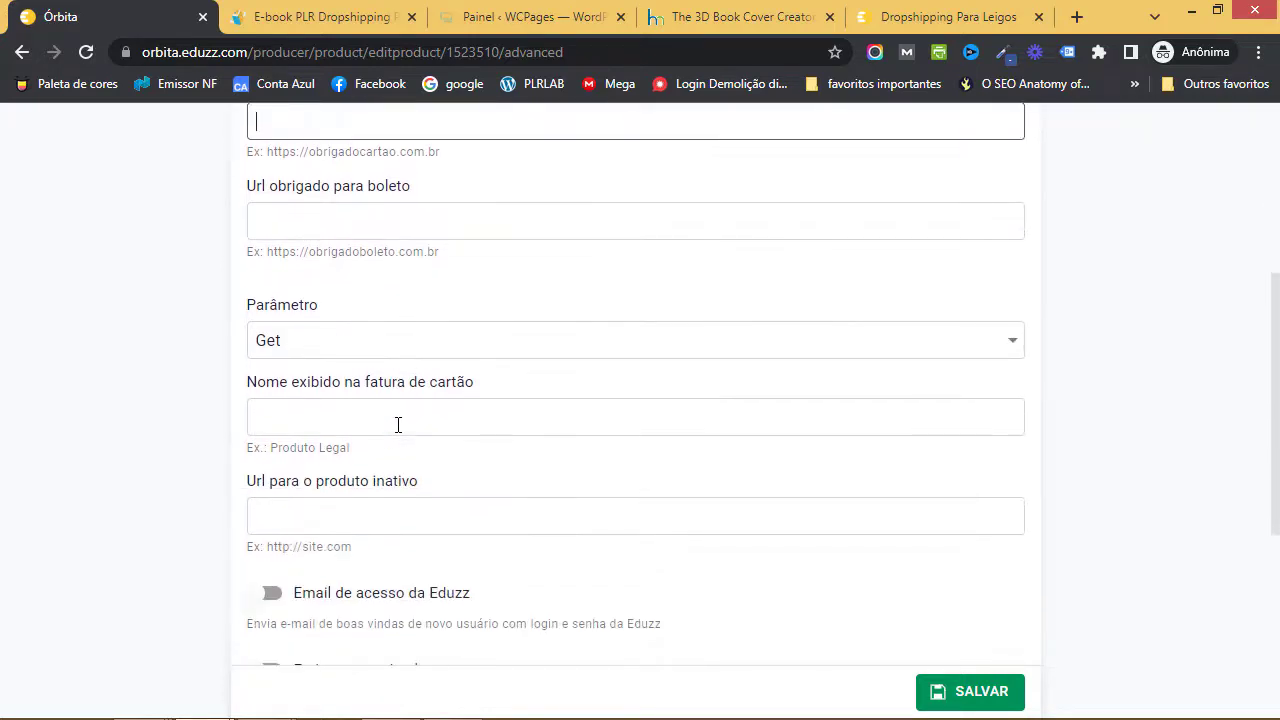
scroll(380, 300, up, 1)
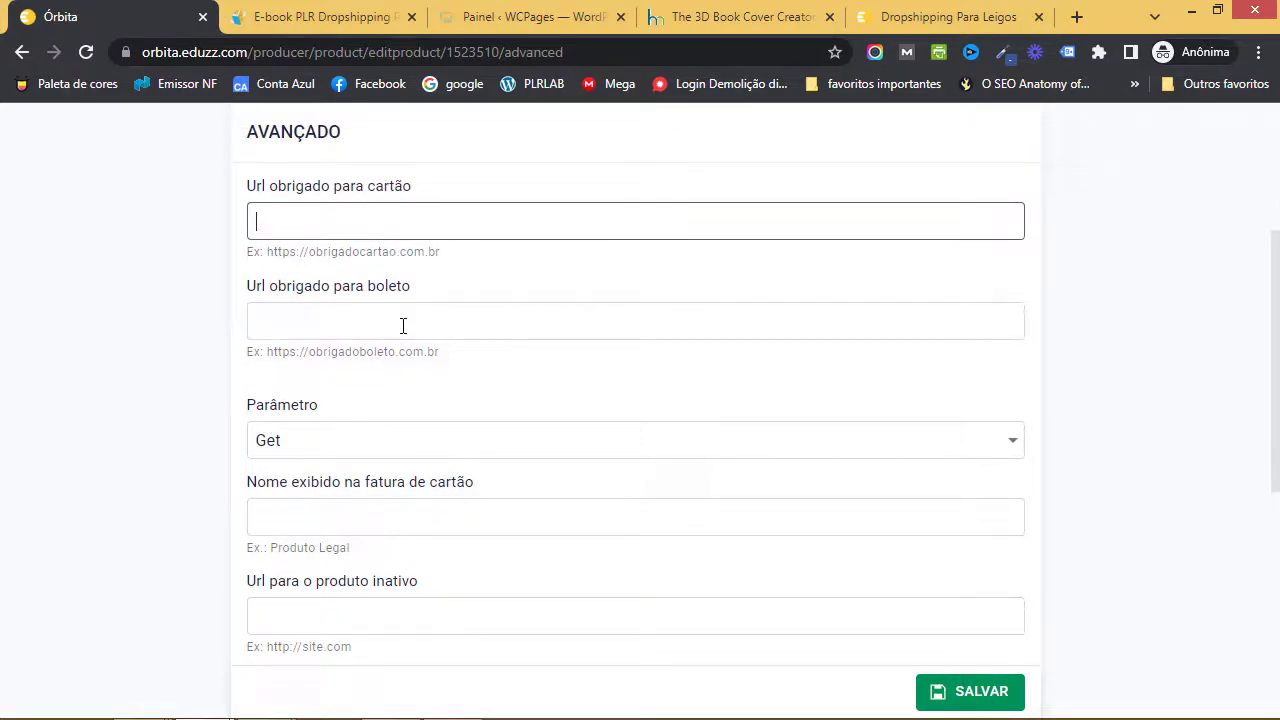
scroll(403, 325, down, 1)
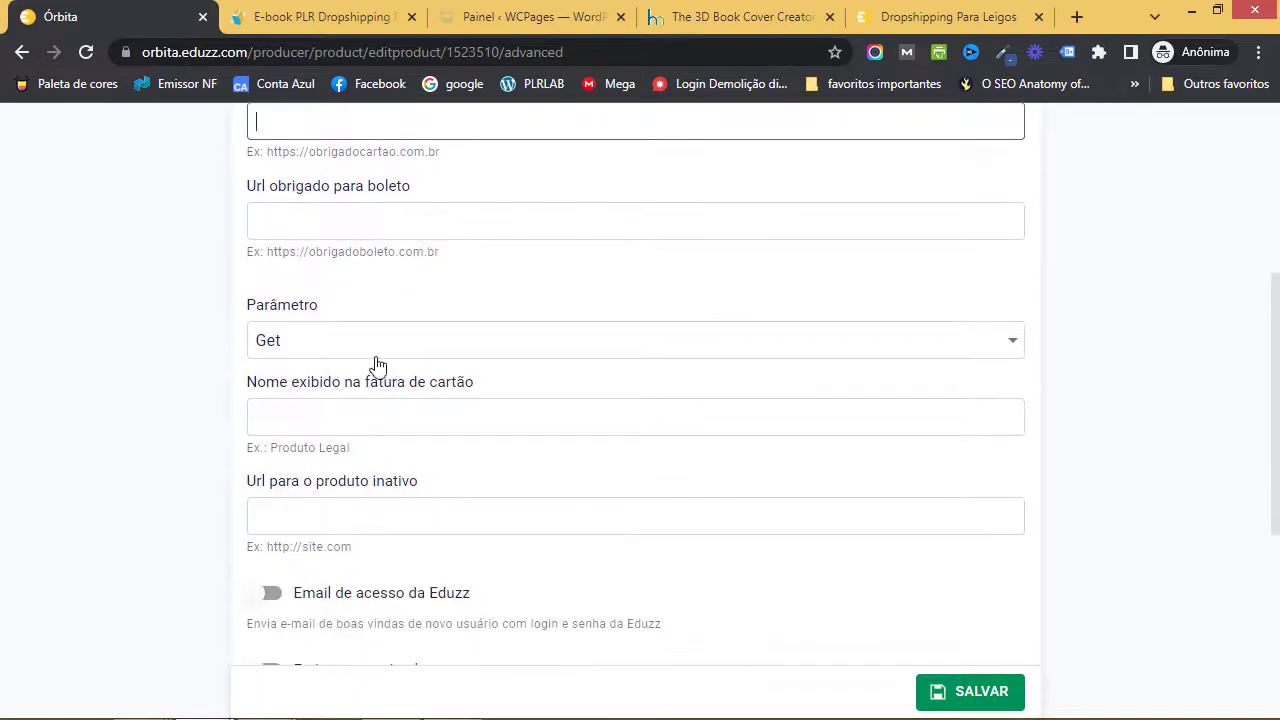
click(330, 350)
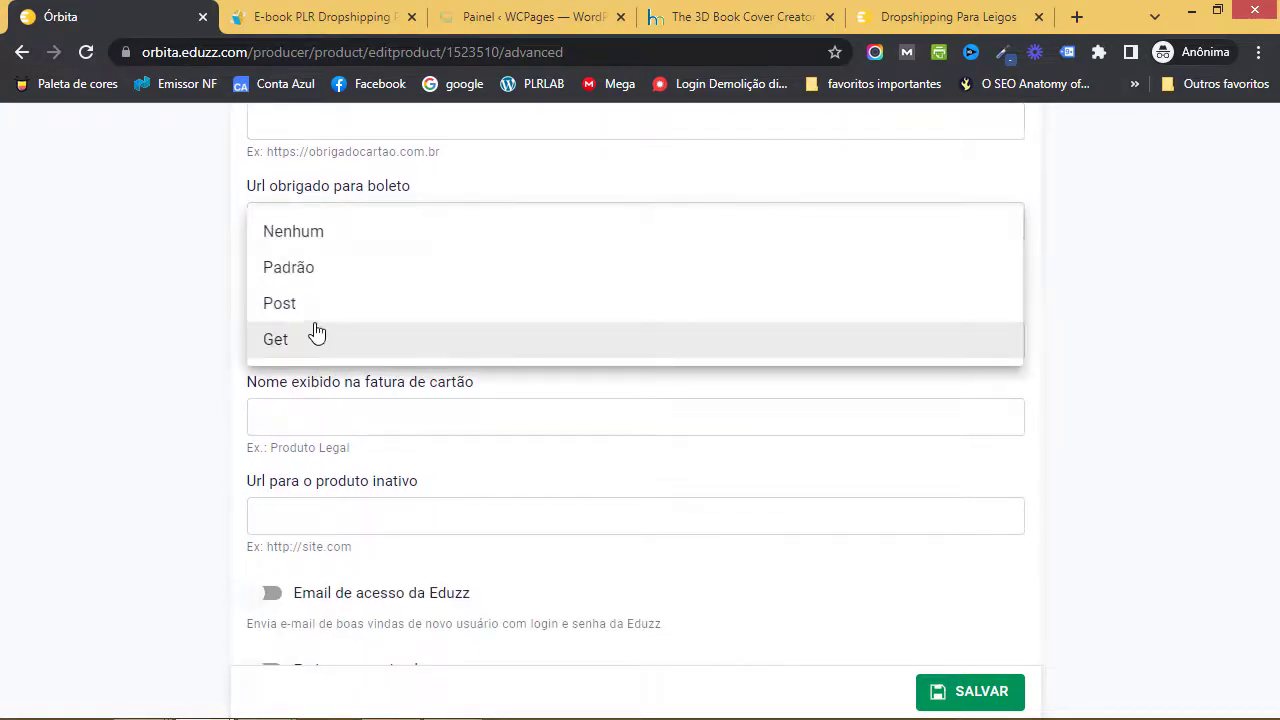
click(420, 348)
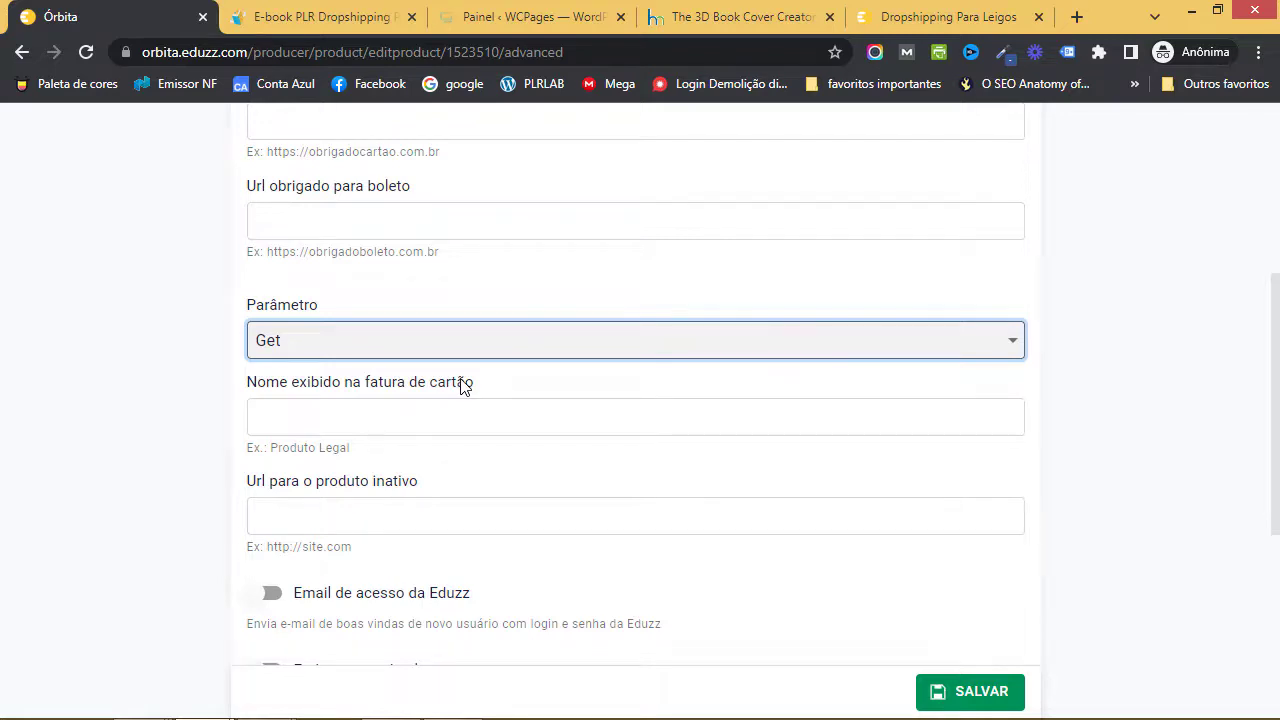
scroll(143, 323, down, 1)
click(412, 308)
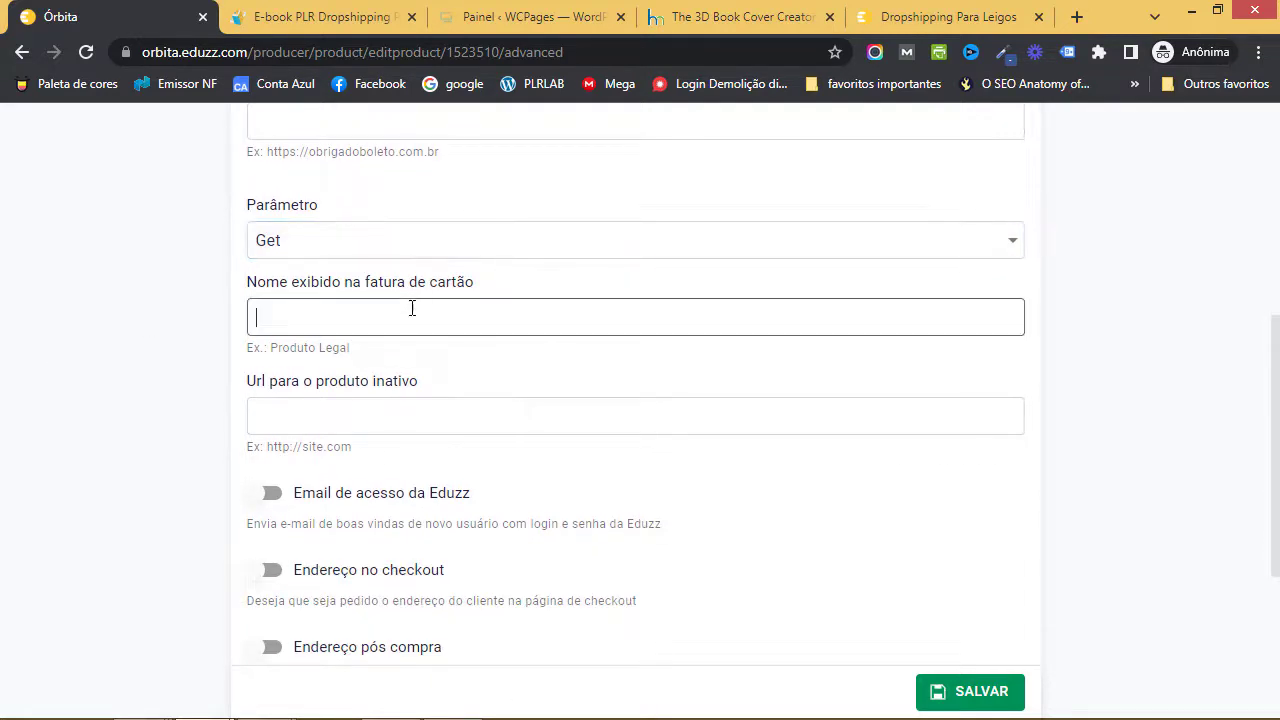
text(ebookdrop)
click(210, 338)
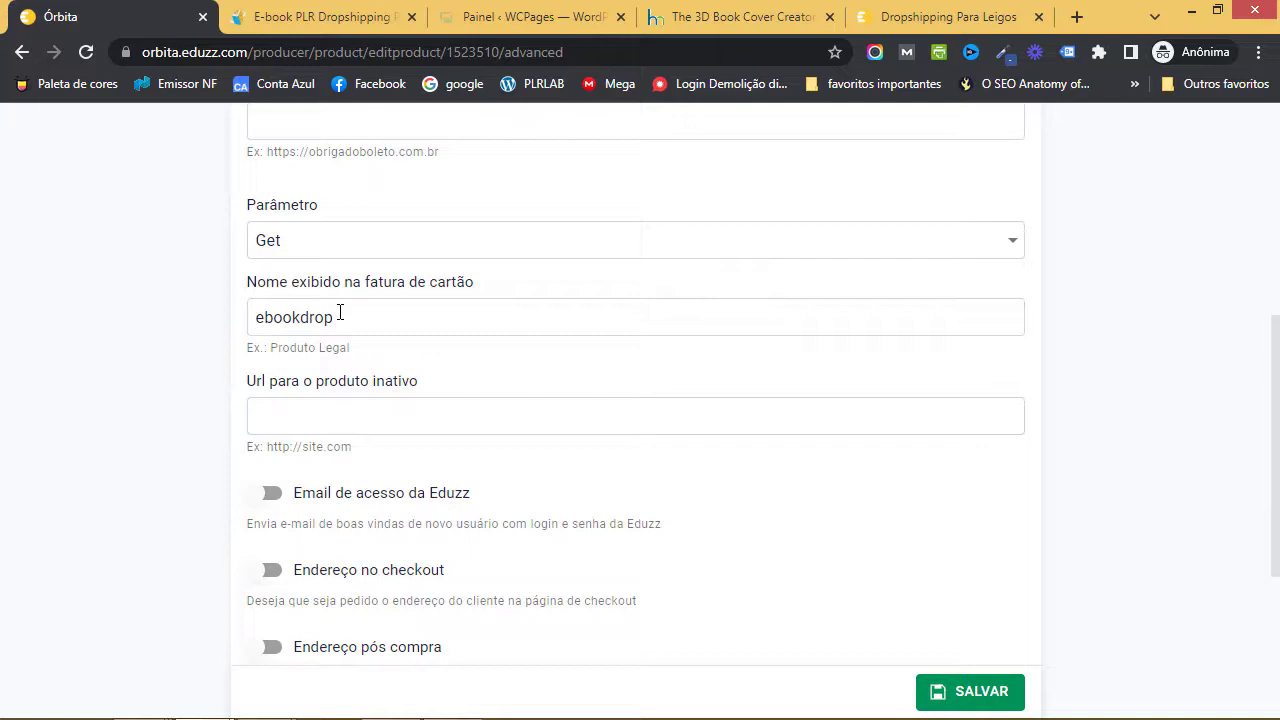
scroll(371, 323, down, 2)
scroll(374, 323, up, 1)
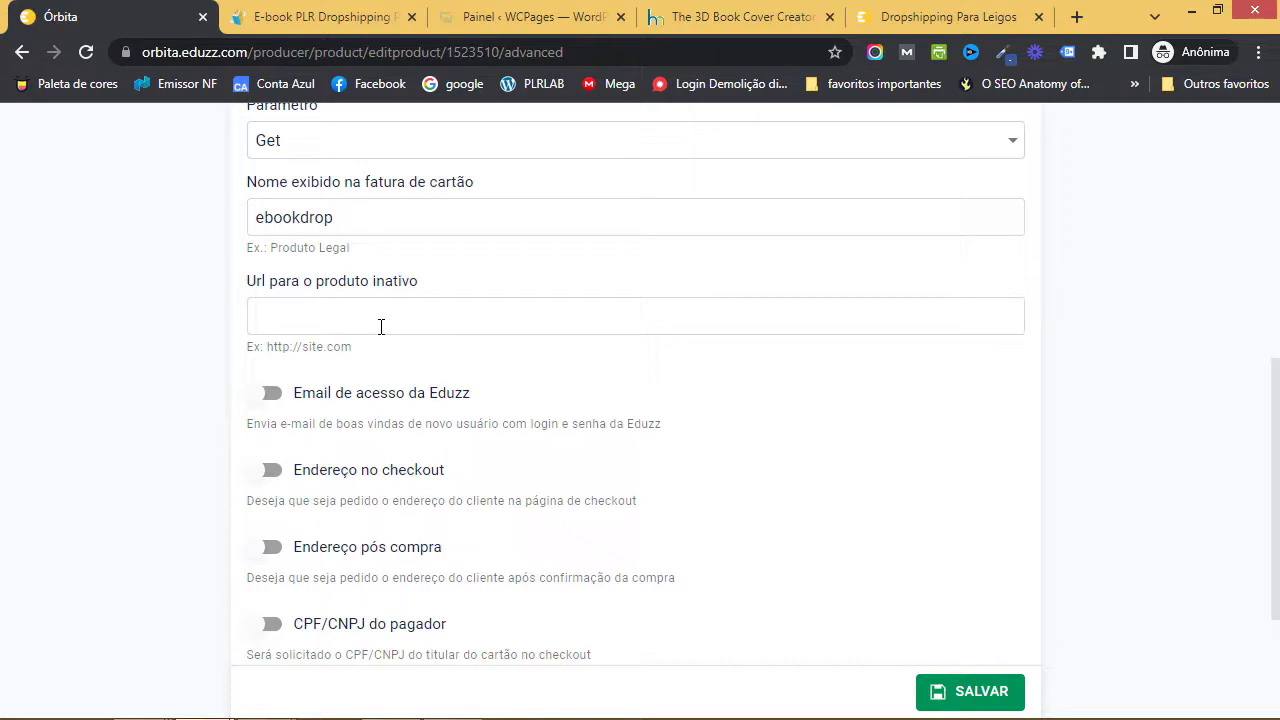
- Turn on the Eduzz access email and leave both address requests (checkout and post-purchase) off
scroll(380, 328, down, 1)
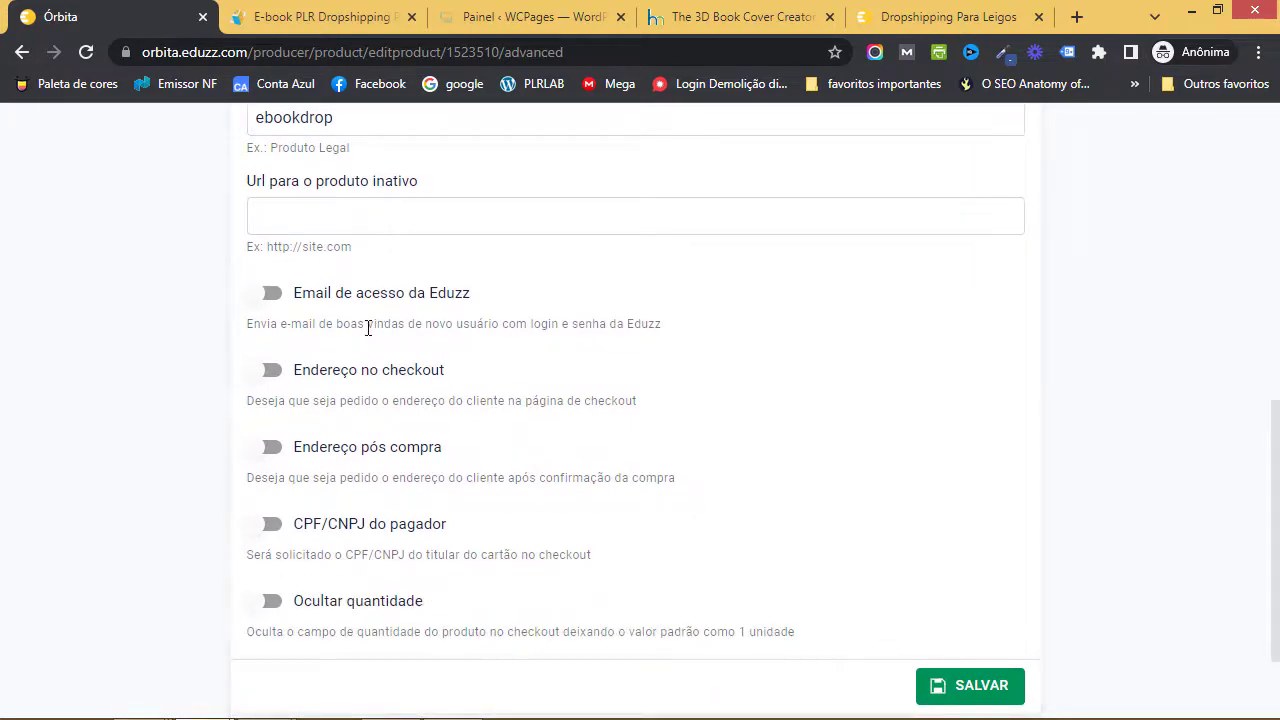
click(289, 308)
click(279, 378)
click(278, 380)
click(276, 450)
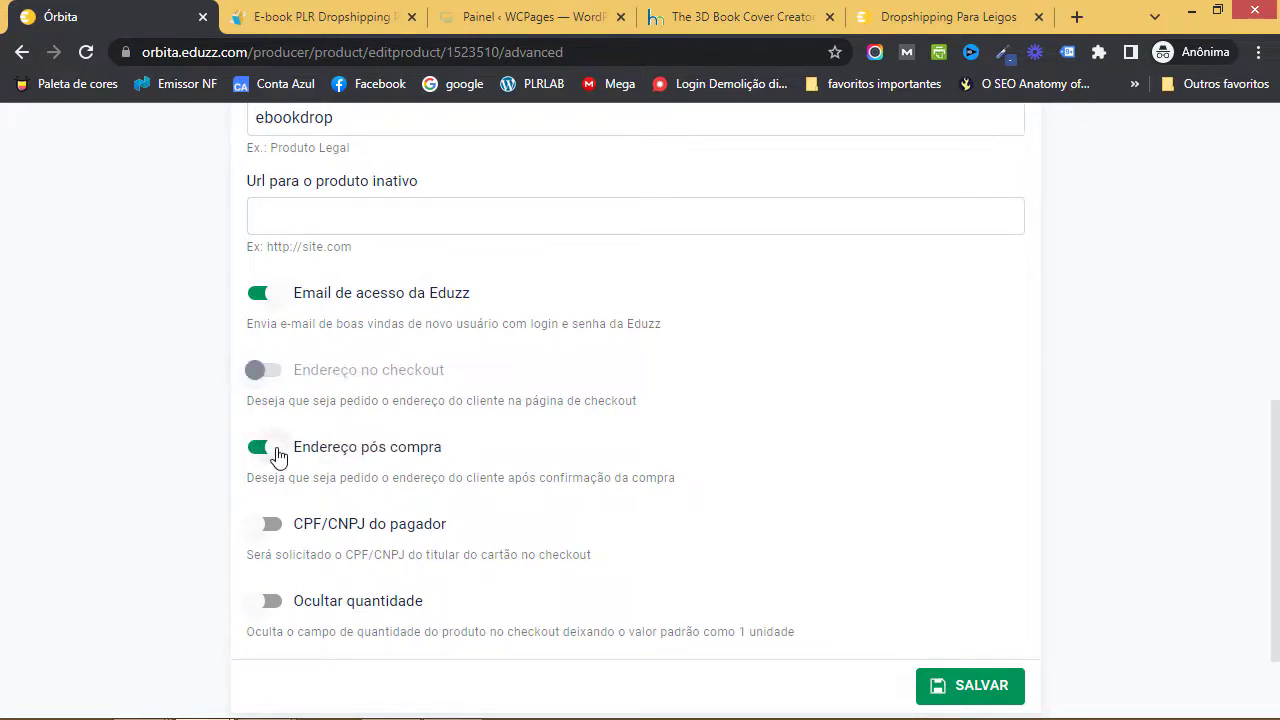
click(279, 455)
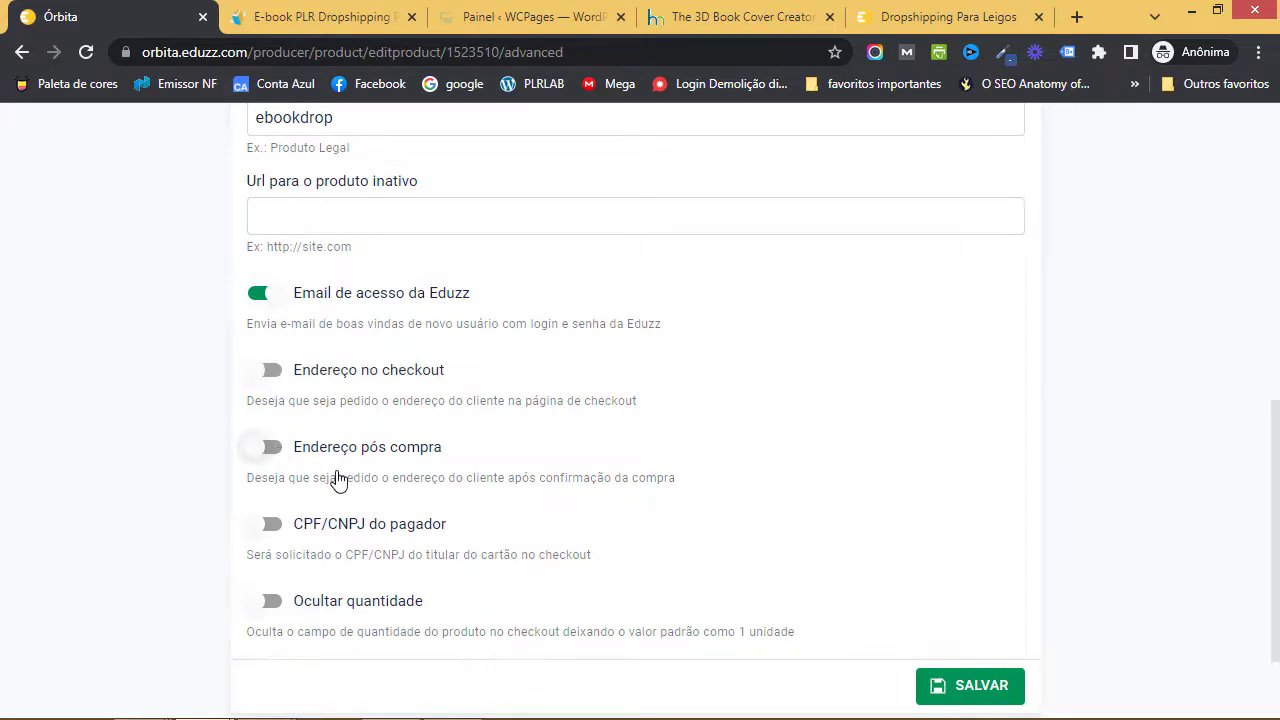
- Require the payer's CPF/CNPJ, hide the quantity field, and save the advanced settings
scroll(335, 478, down, 1)
click(297, 441)
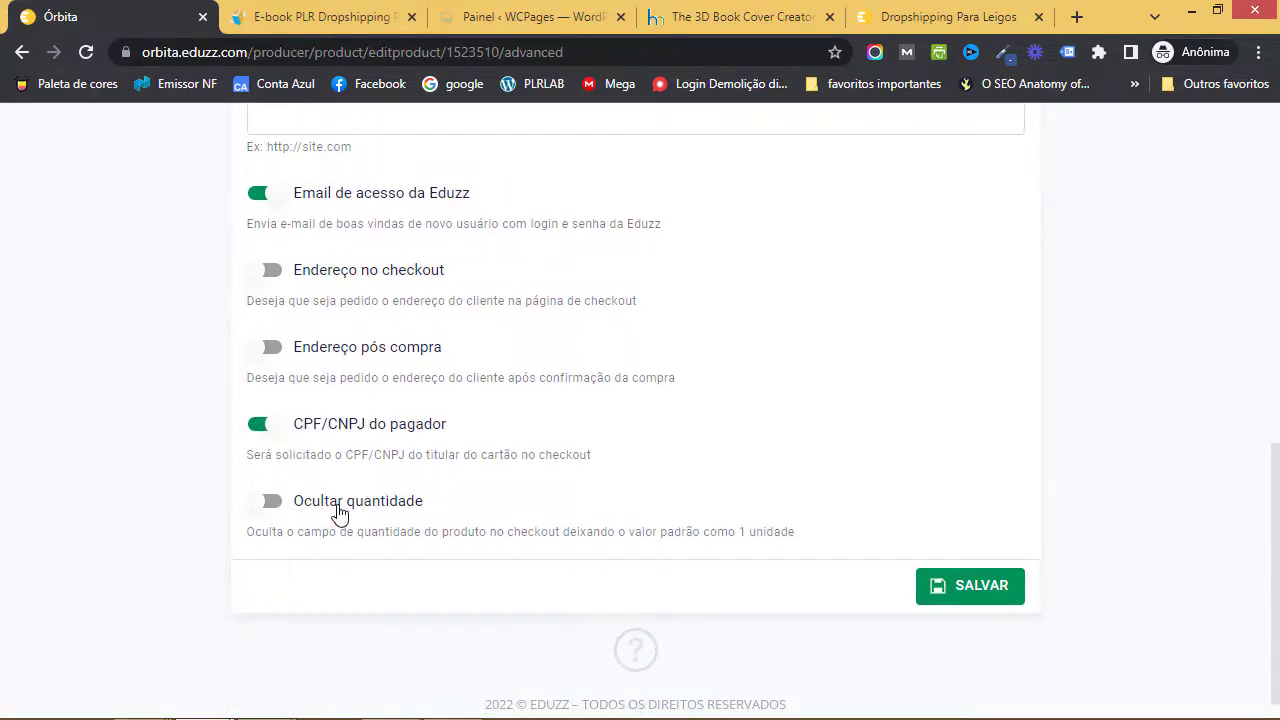
click(290, 508)
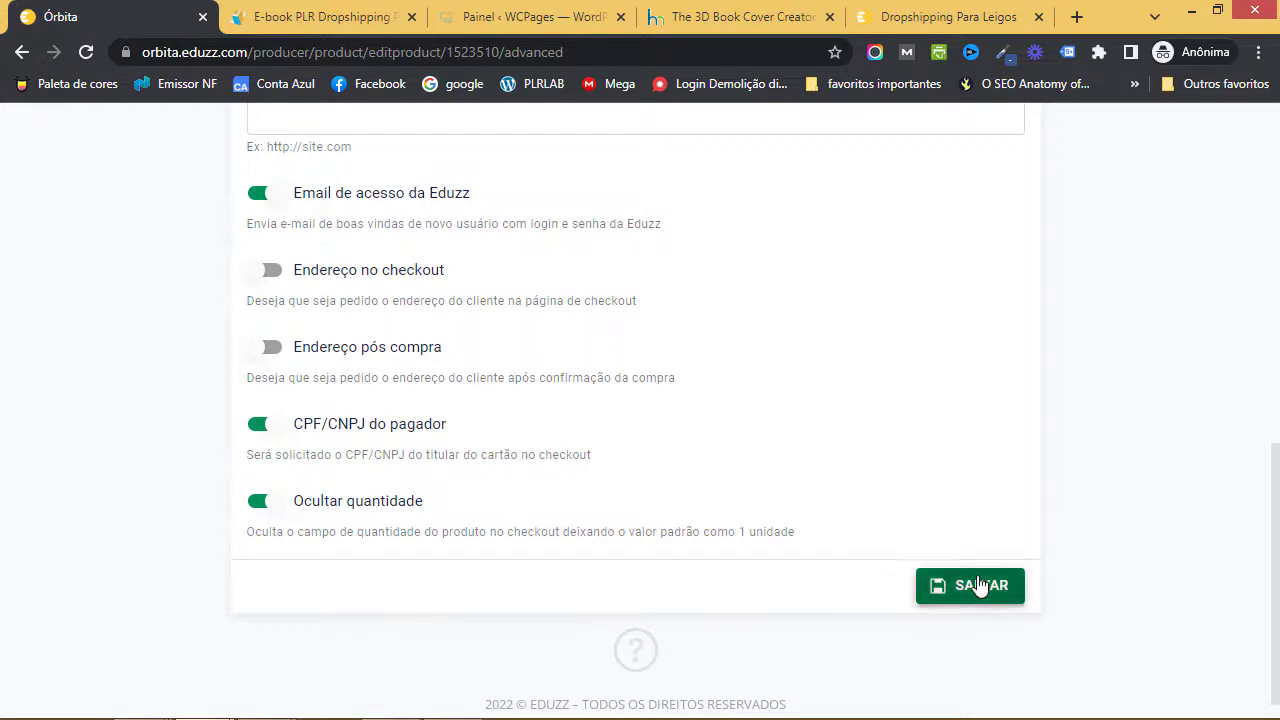
click(943, 586)
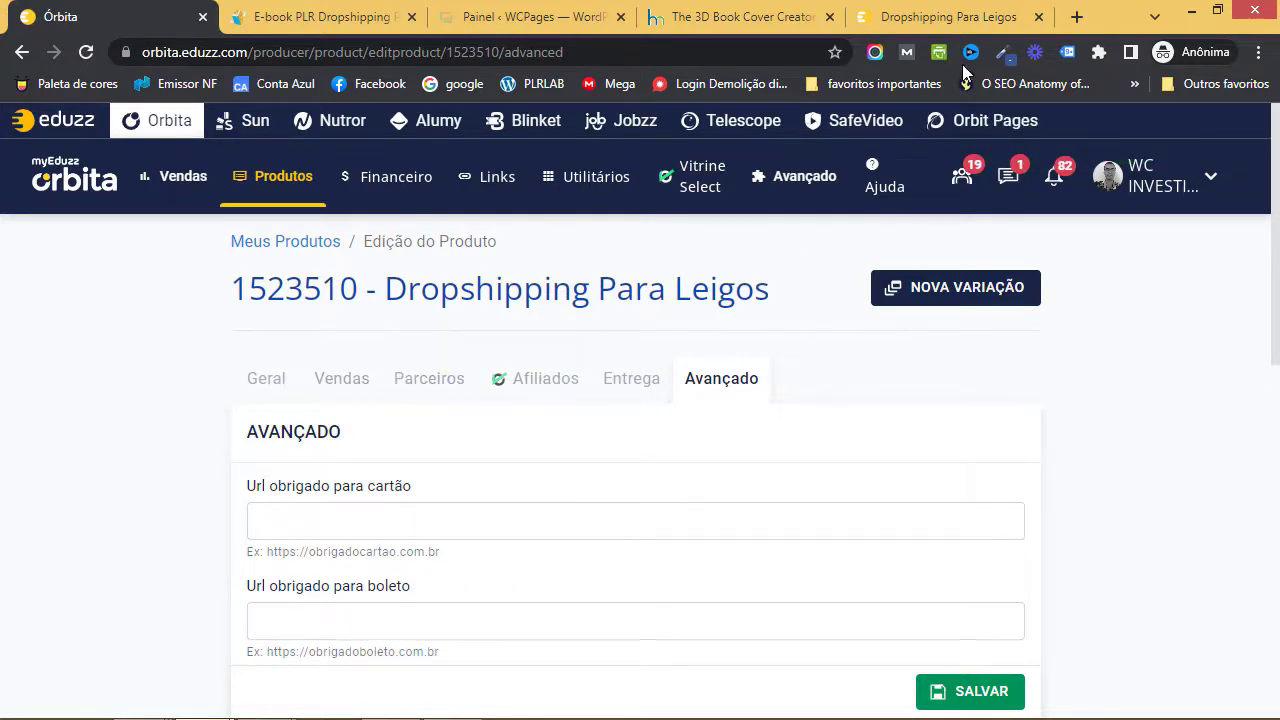
click(950, 17)
click(86, 54)
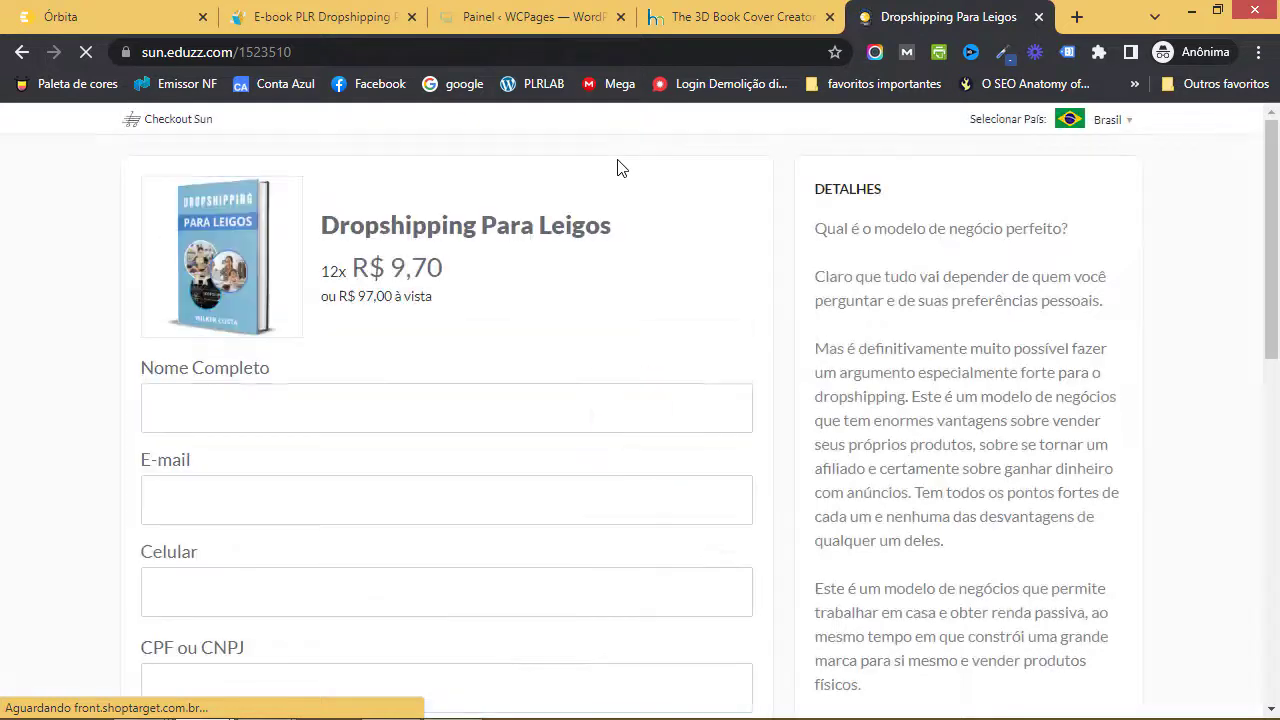
click(124, 20)
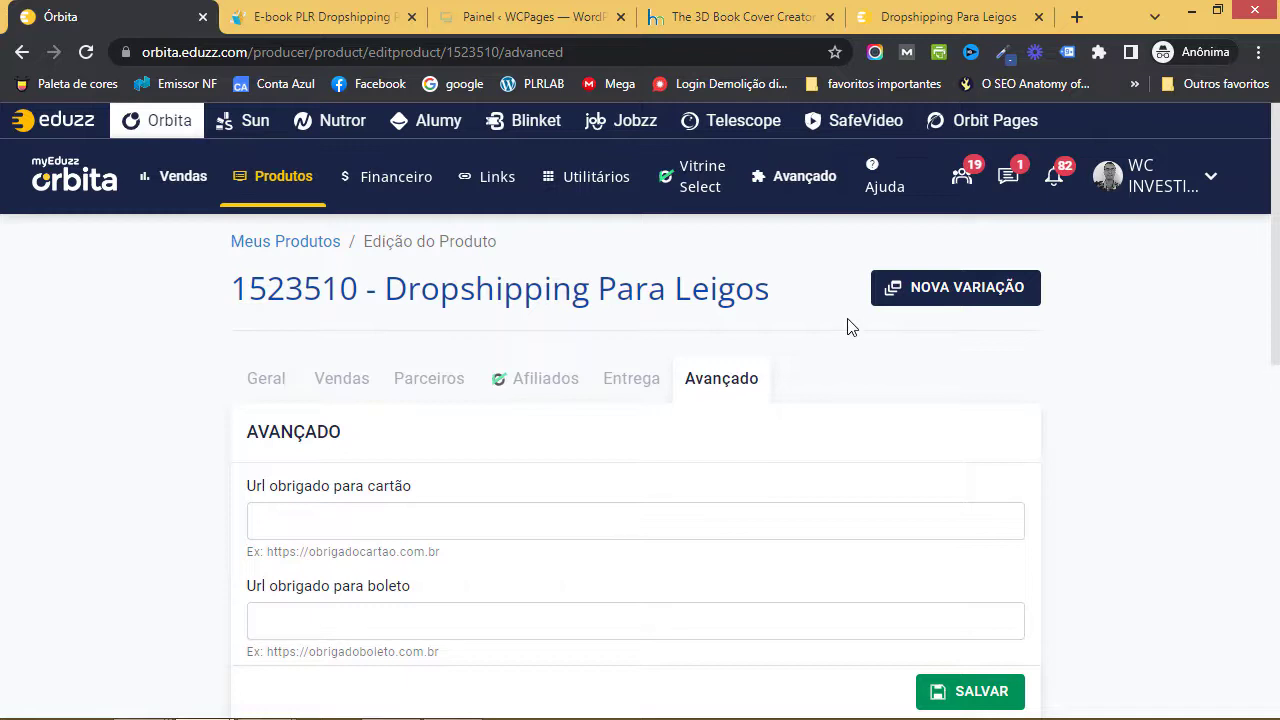
- Go on to Vitrine Select and dismiss the Evolution event popup
click(706, 180)
click(790, 490)
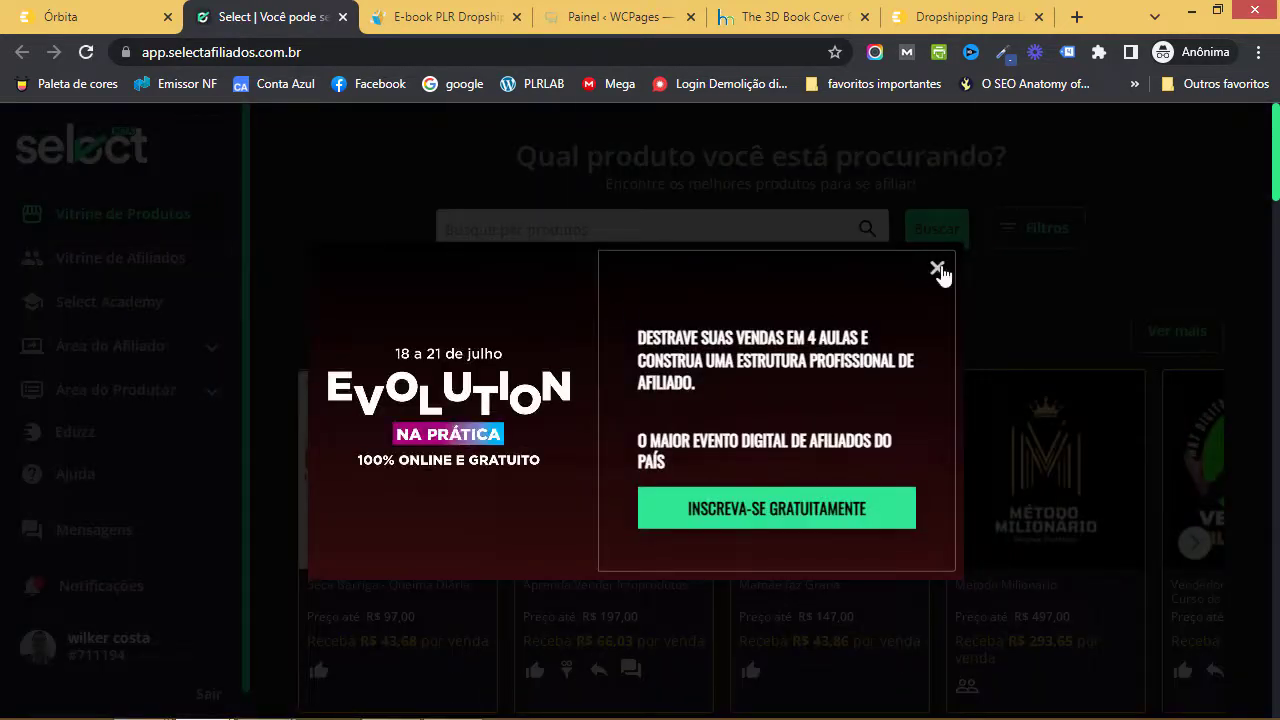
click(937, 268)
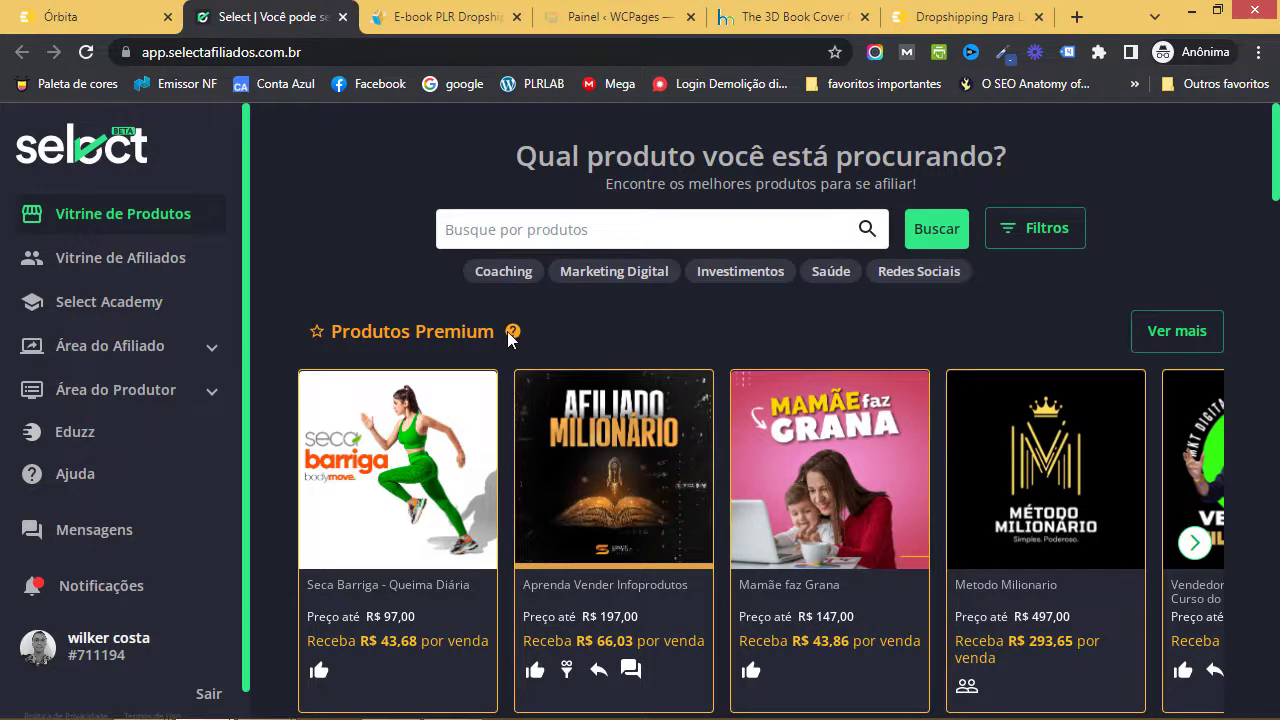
- Open Vitrine de Afiliados with Área do Afiliado and Área do Produtor expanded
scroll(517, 393, down, 6)
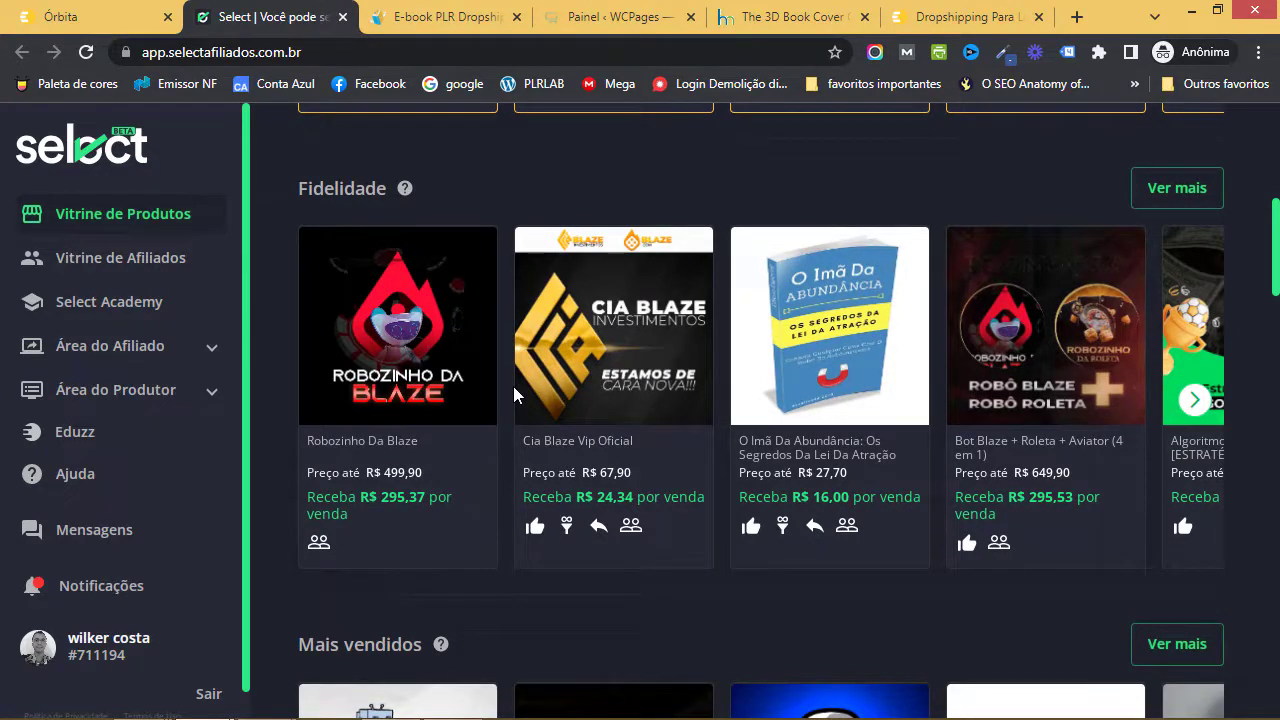
scroll(508, 388, up, 1)
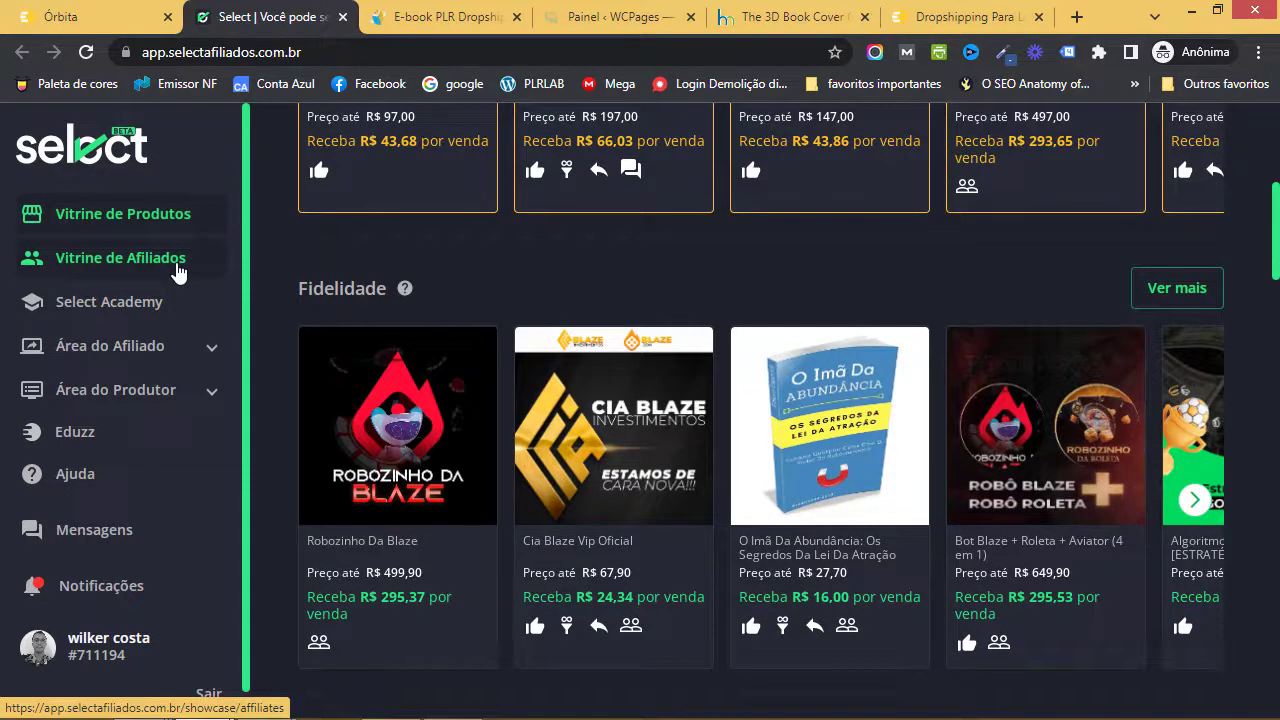
click(178, 270)
scroll(586, 391, down, 3)
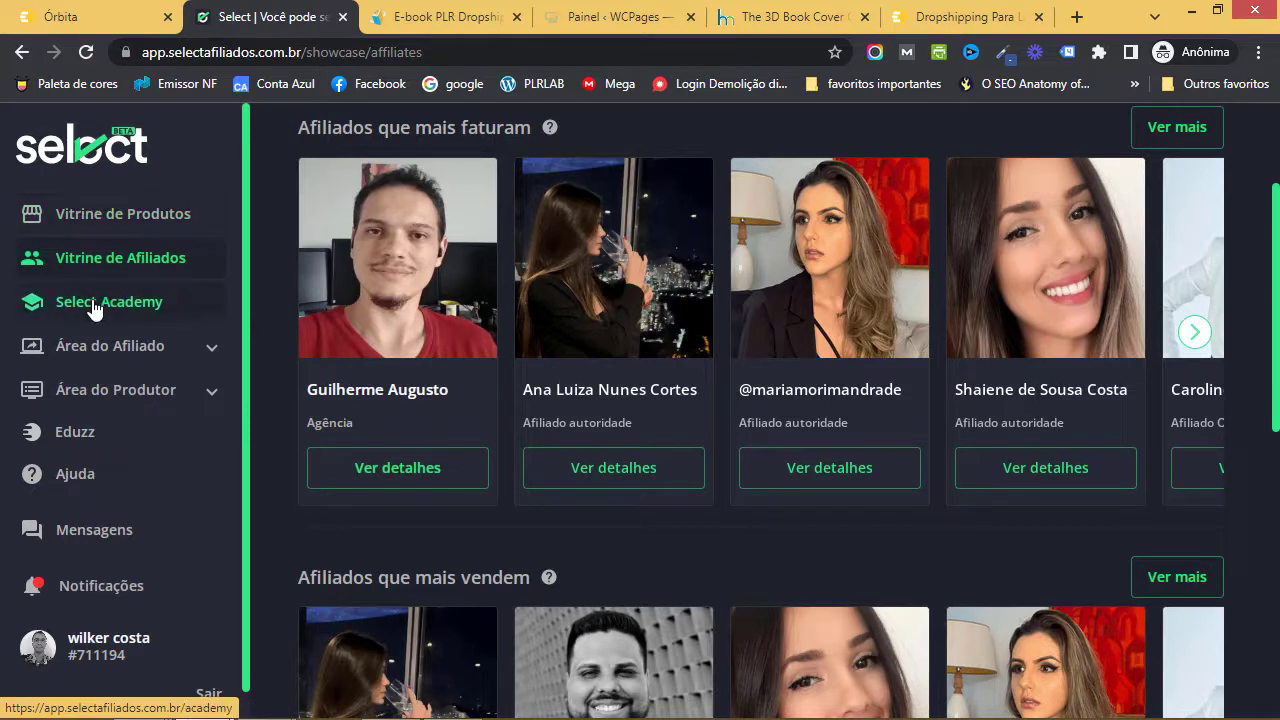
click(149, 347)
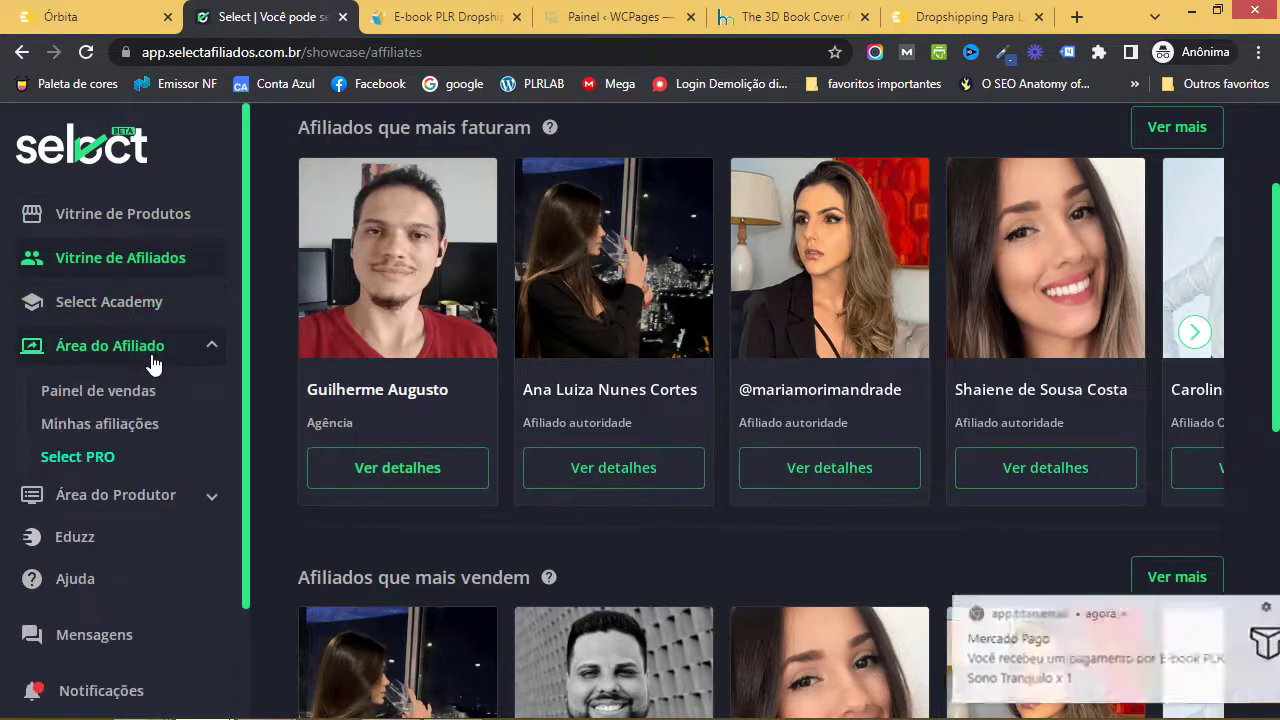
click(166, 500)
scroll(160, 526, down, 1)
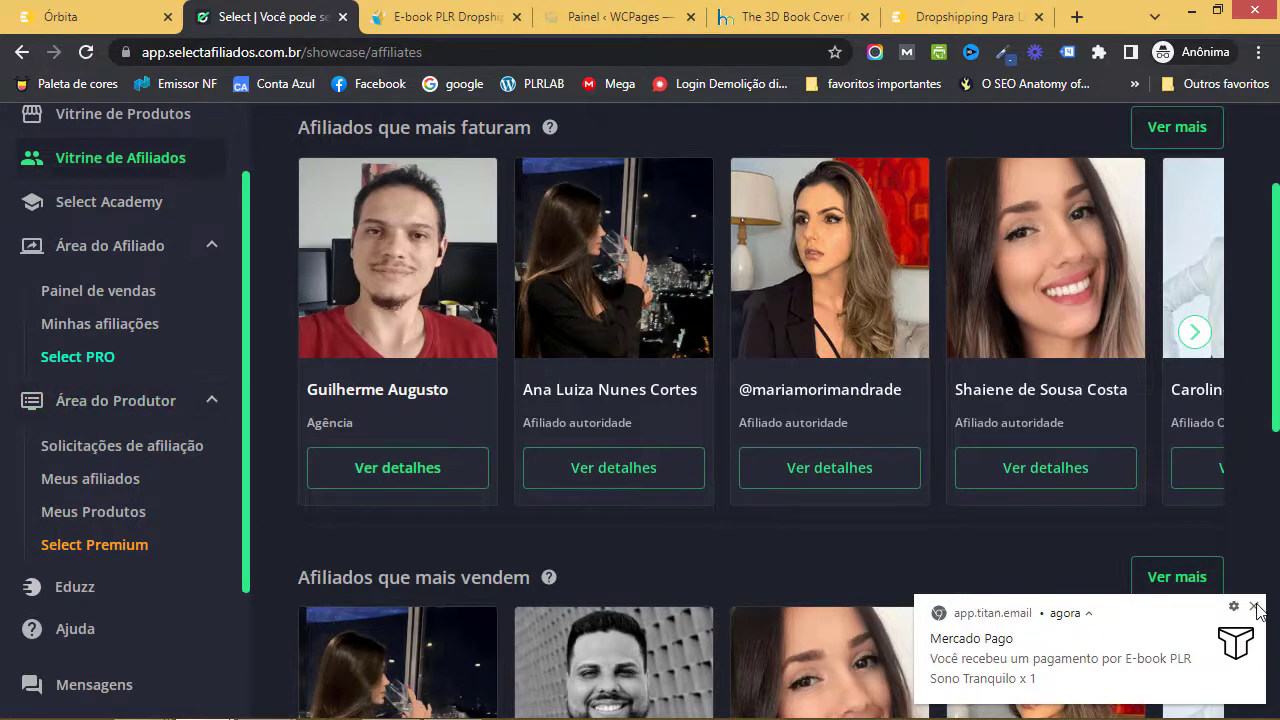
- Review the affiliation requests, then the Meus afiliados list with approval dates and products
click(146, 446)
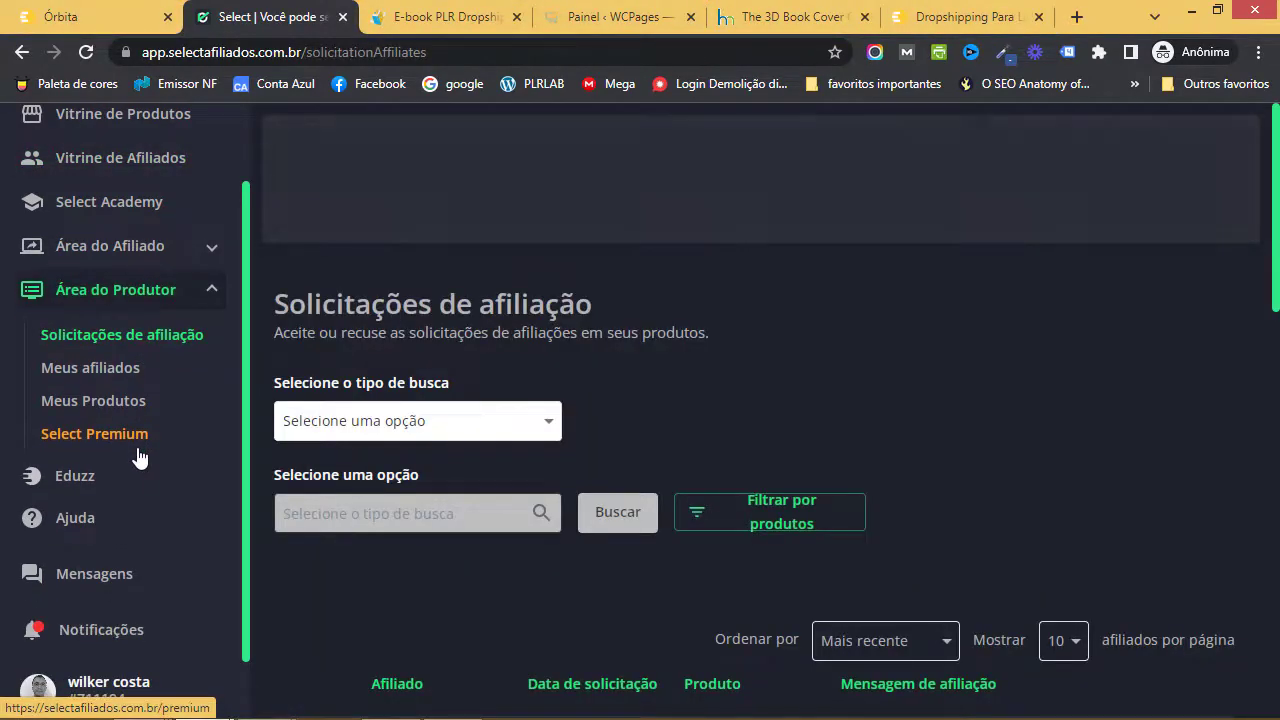
scroll(609, 432, down, 3)
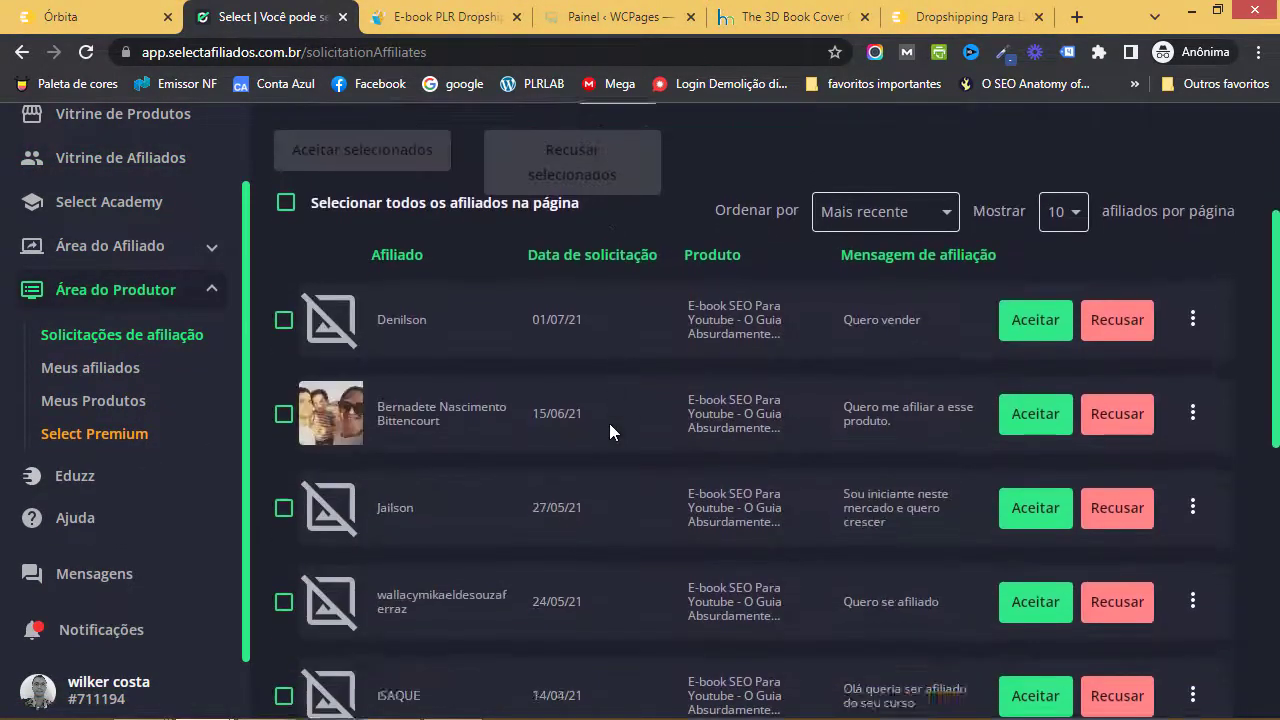
scroll(609, 423, down, 2)
scroll(612, 430, up, 3)
scroll(1086, 406, up, 1)
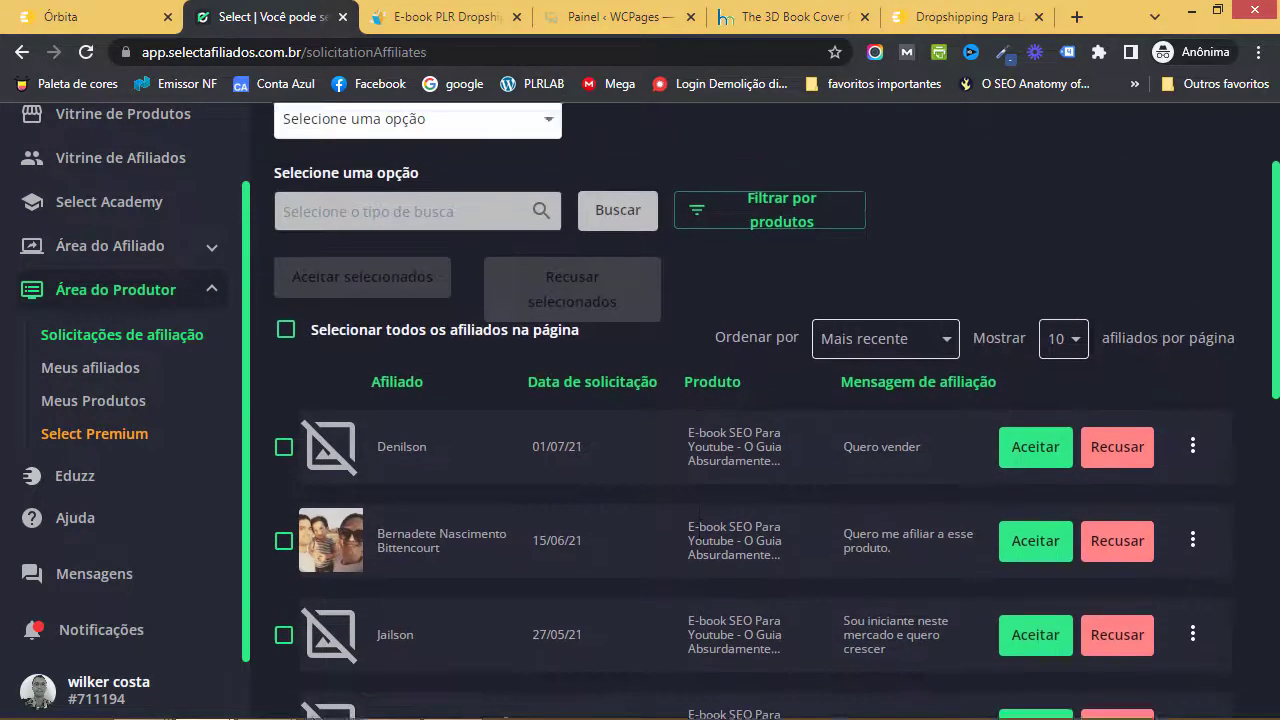
scroll(567, 483, up, 2)
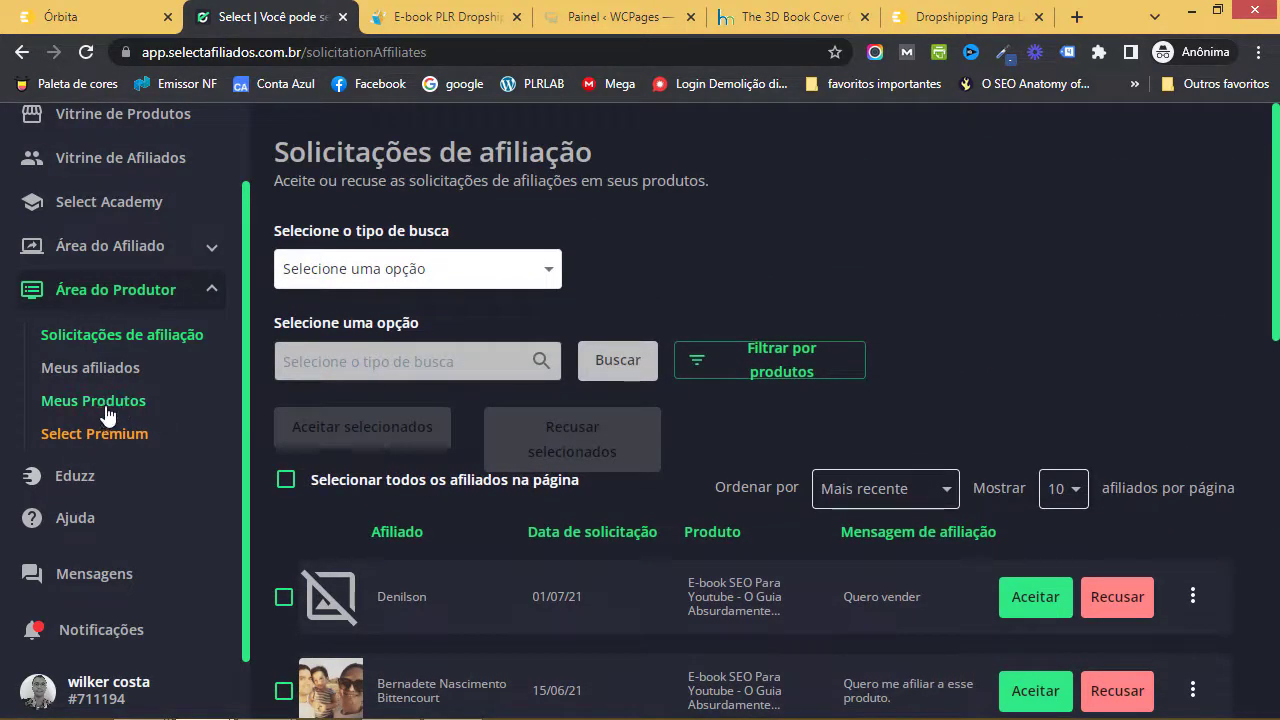
click(104, 370)
scroll(790, 466, down, 5)
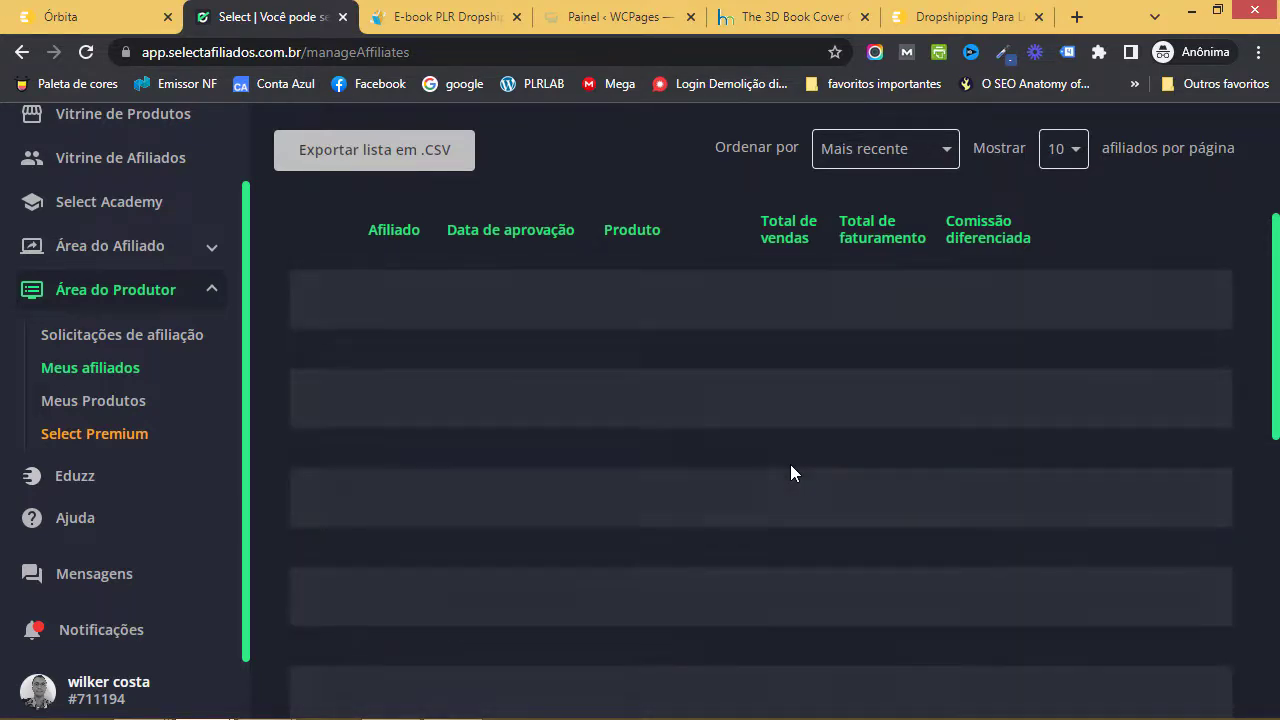
scroll(790, 464, up, 3)
- Return to the Órbita edit page for Dropshipping Para Leigos after another look at the affiliates
click(77, 17)
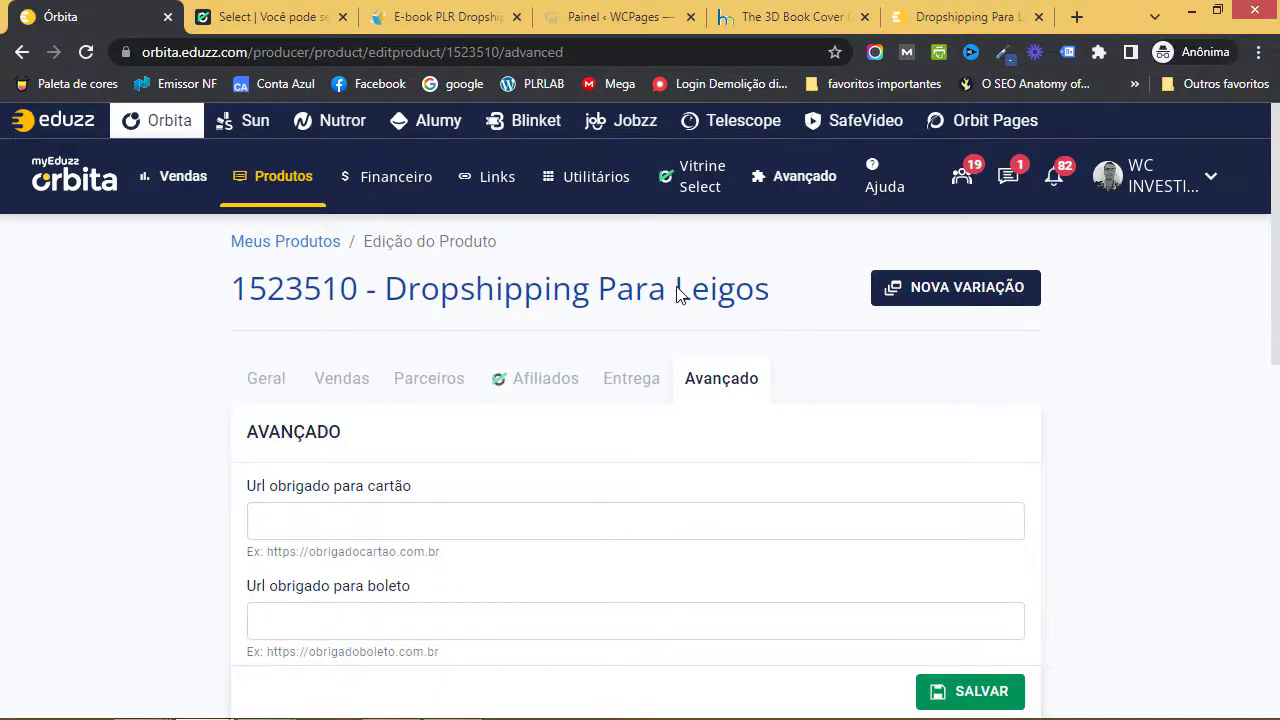
click(270, 17)
scroll(569, 475, down, 1)
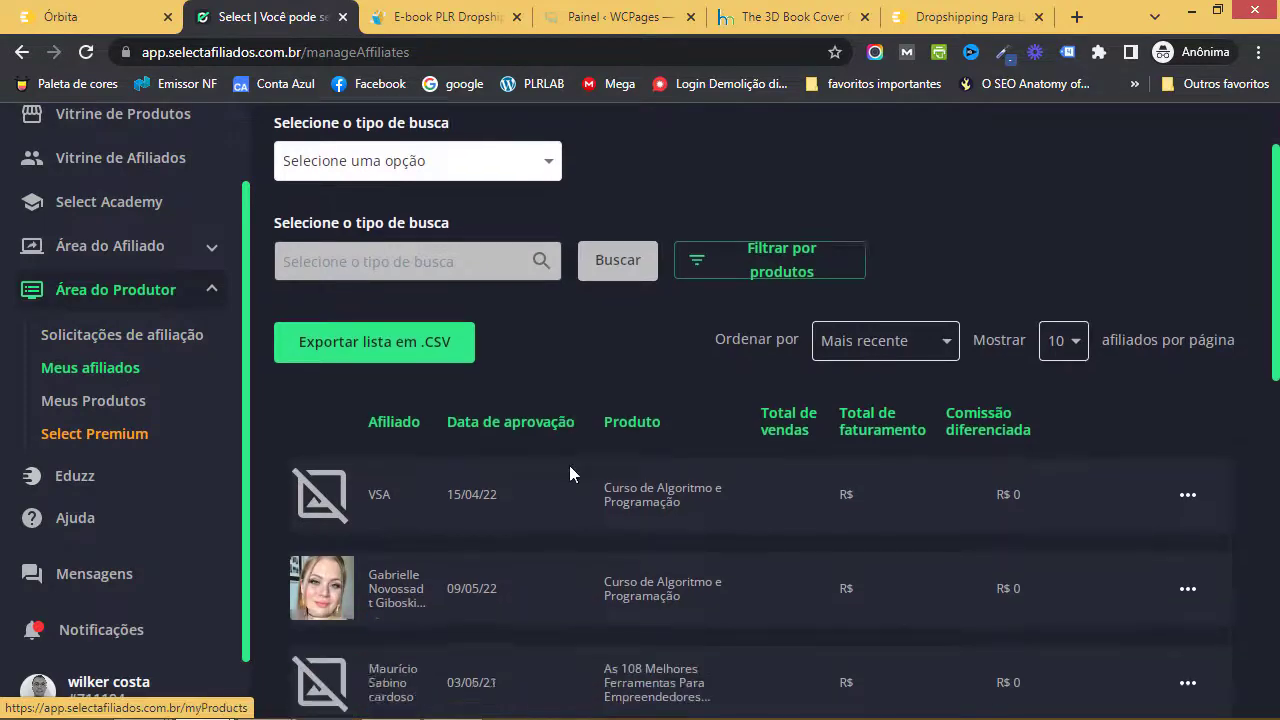
scroll(742, 370, down, 2)
scroll(700, 410, up, 3)
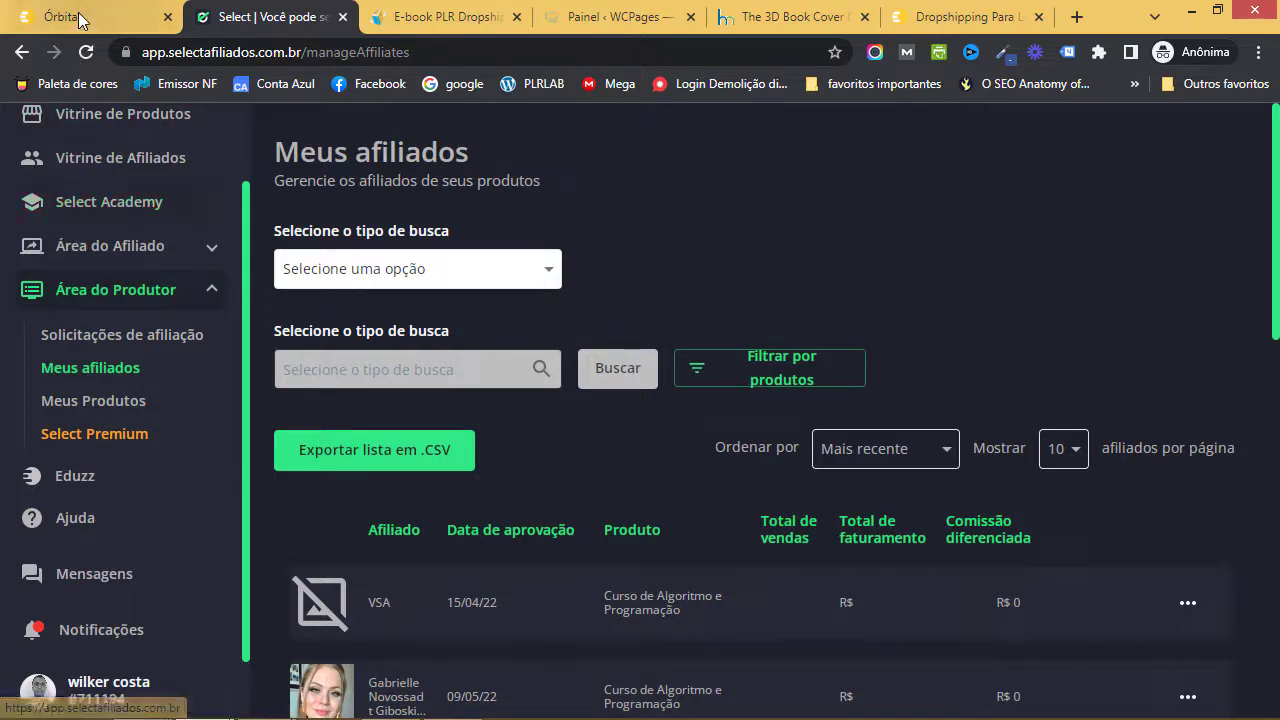
click(45, 16)
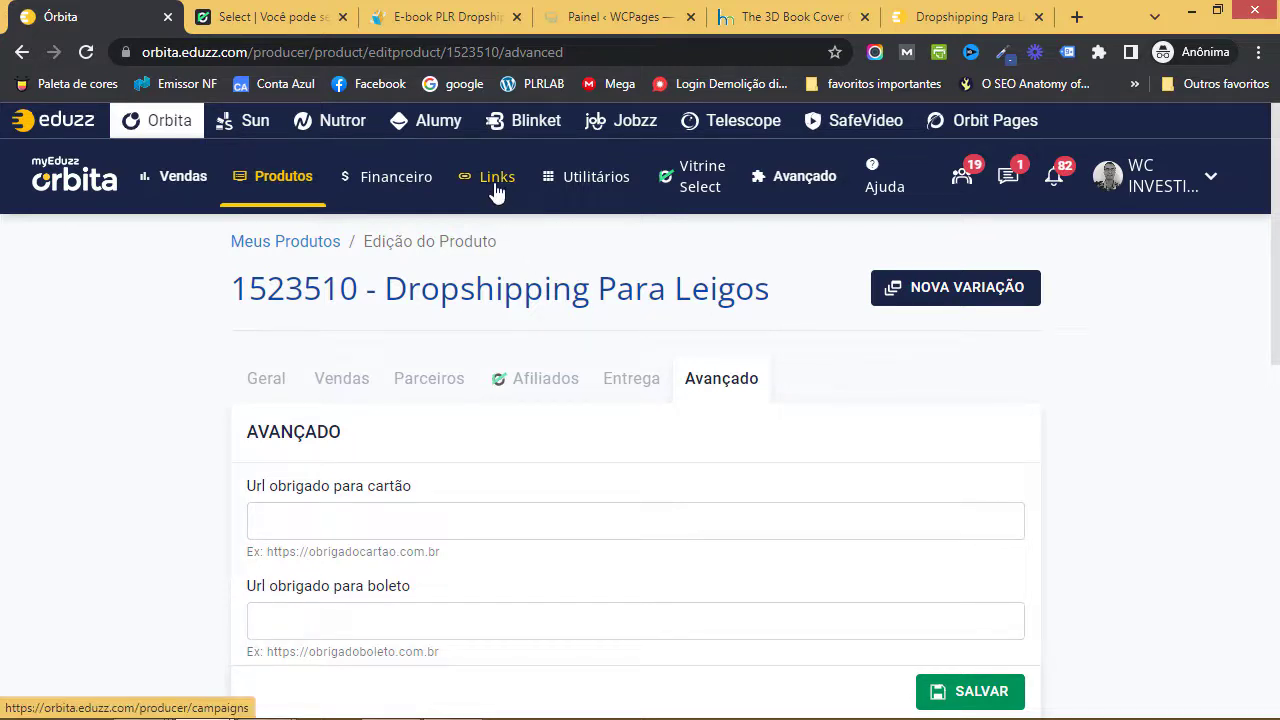
- Open Produtos > Links and select product 1523510 - Dropshipping Para Leigos
mouse_move(300, 181)
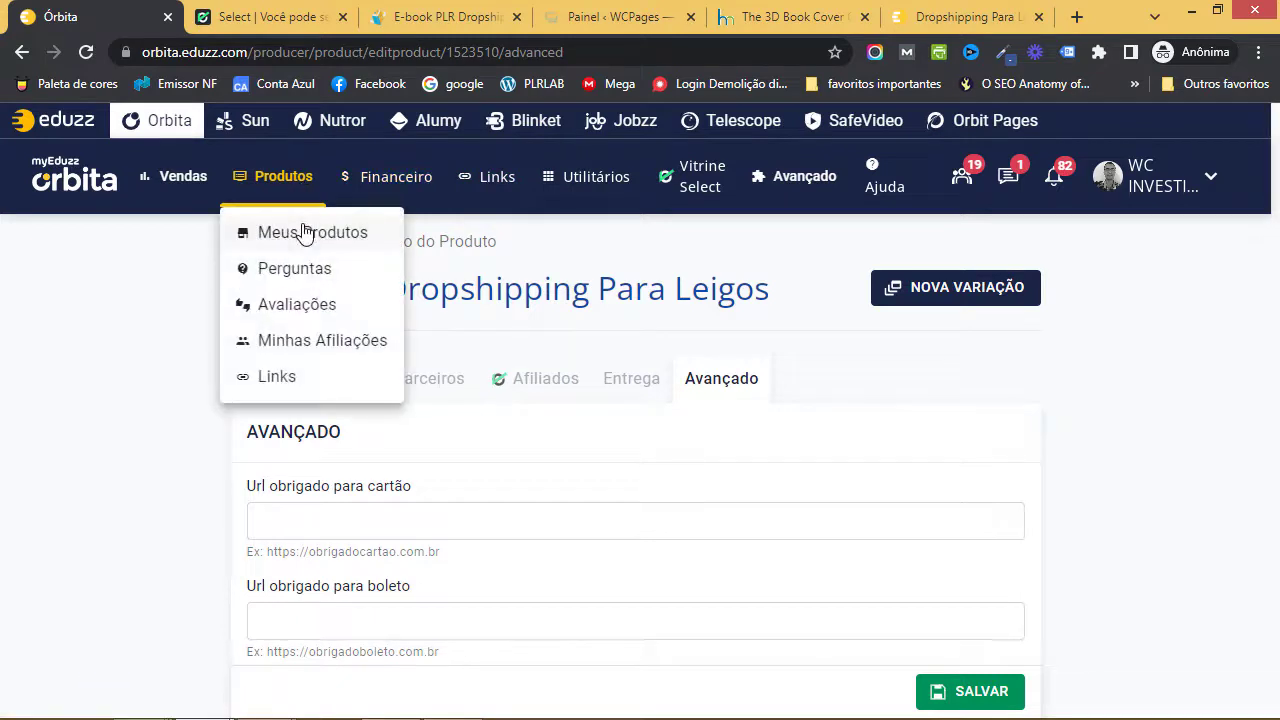
click(290, 386)
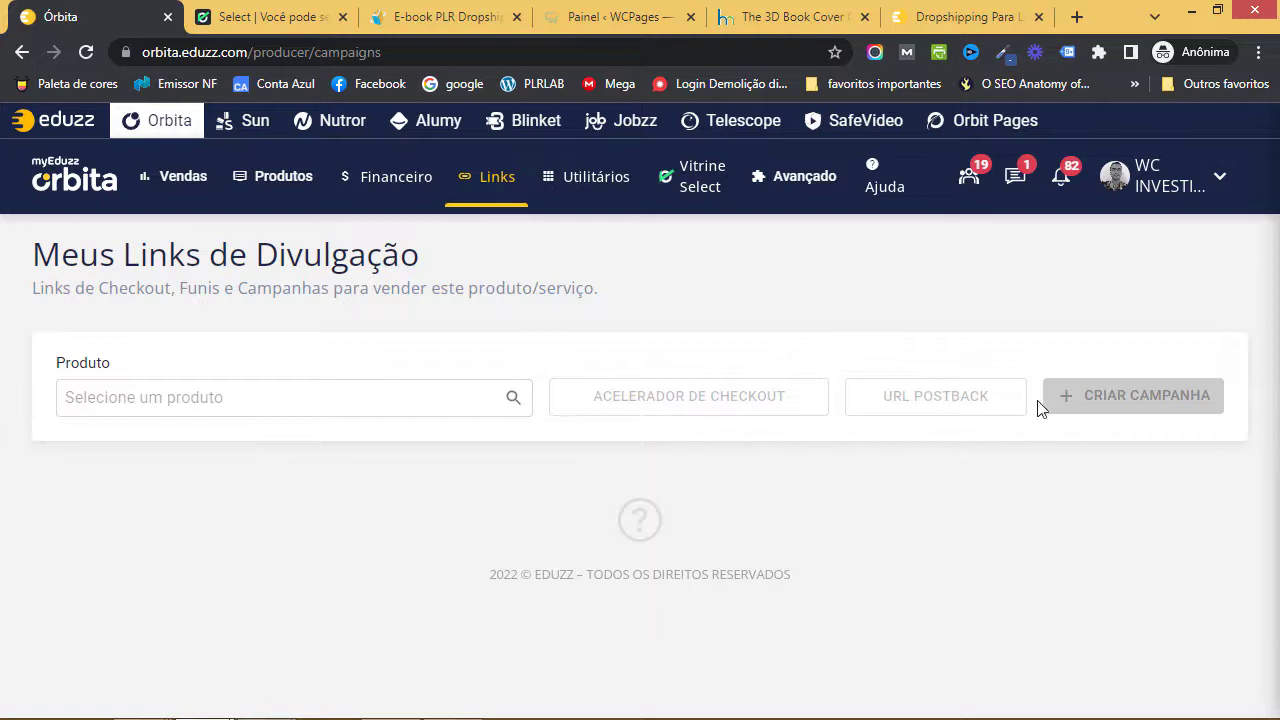
click(251, 399)
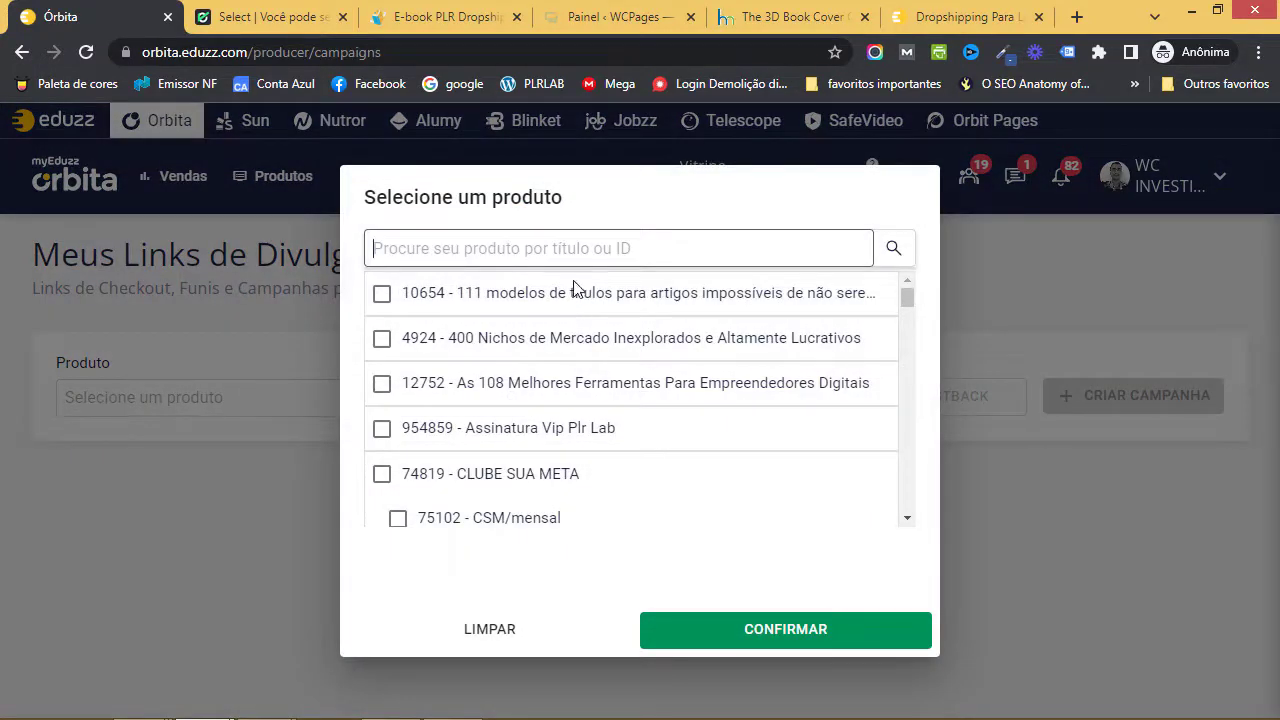
text(drop)
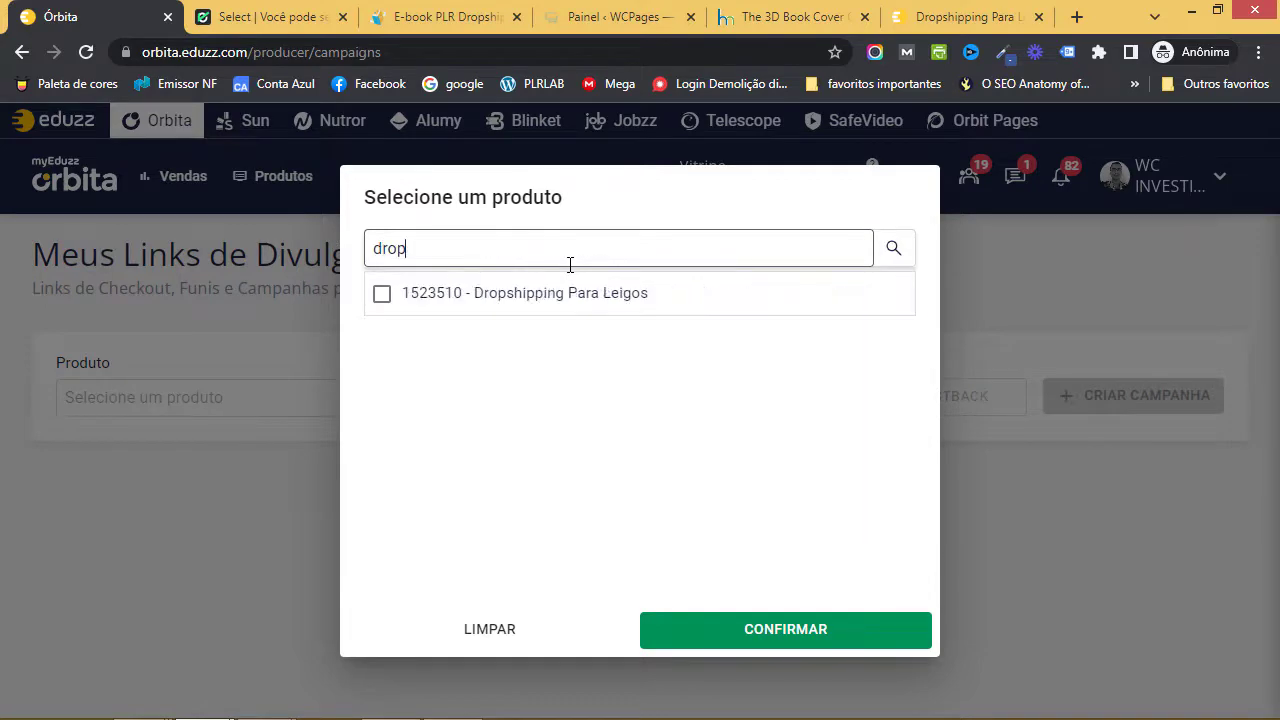
click(567, 302)
click(775, 625)
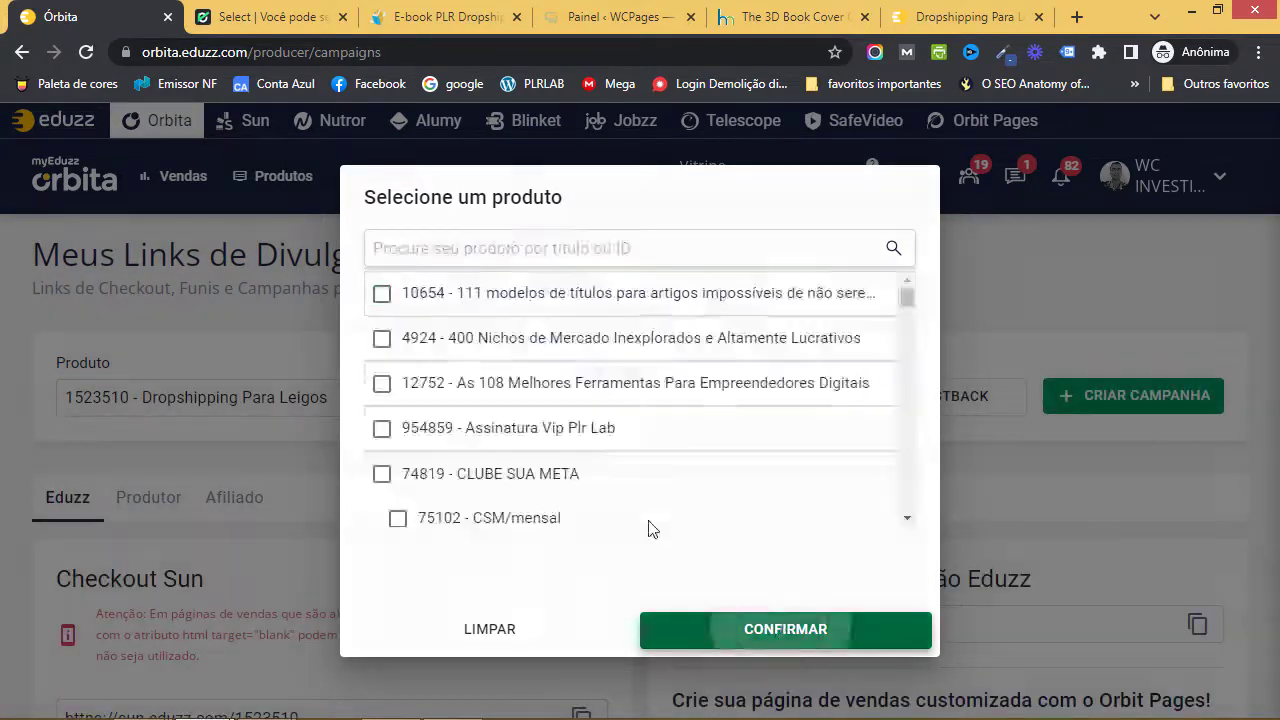
- Check the Produtor and Afiliado campaign tabs, then return to the checkout and sales page links
scroll(585, 472, down, 2)
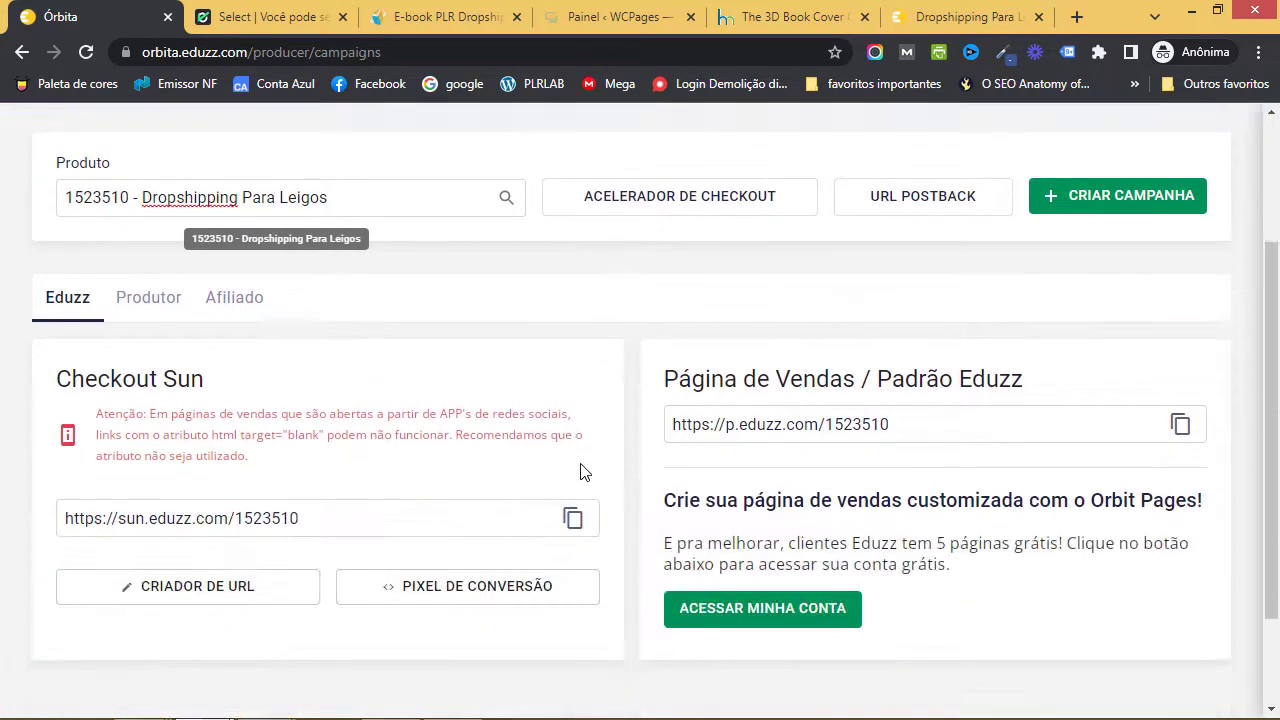
click(158, 306)
click(244, 403)
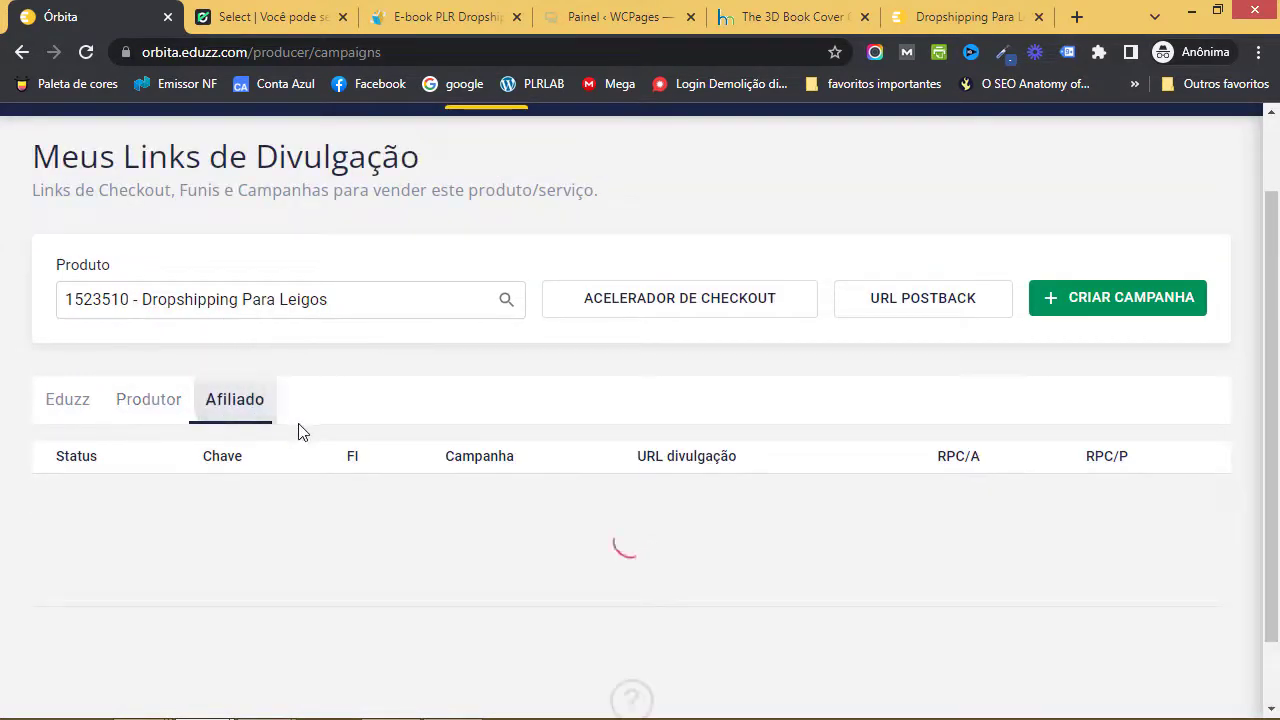
click(70, 400)
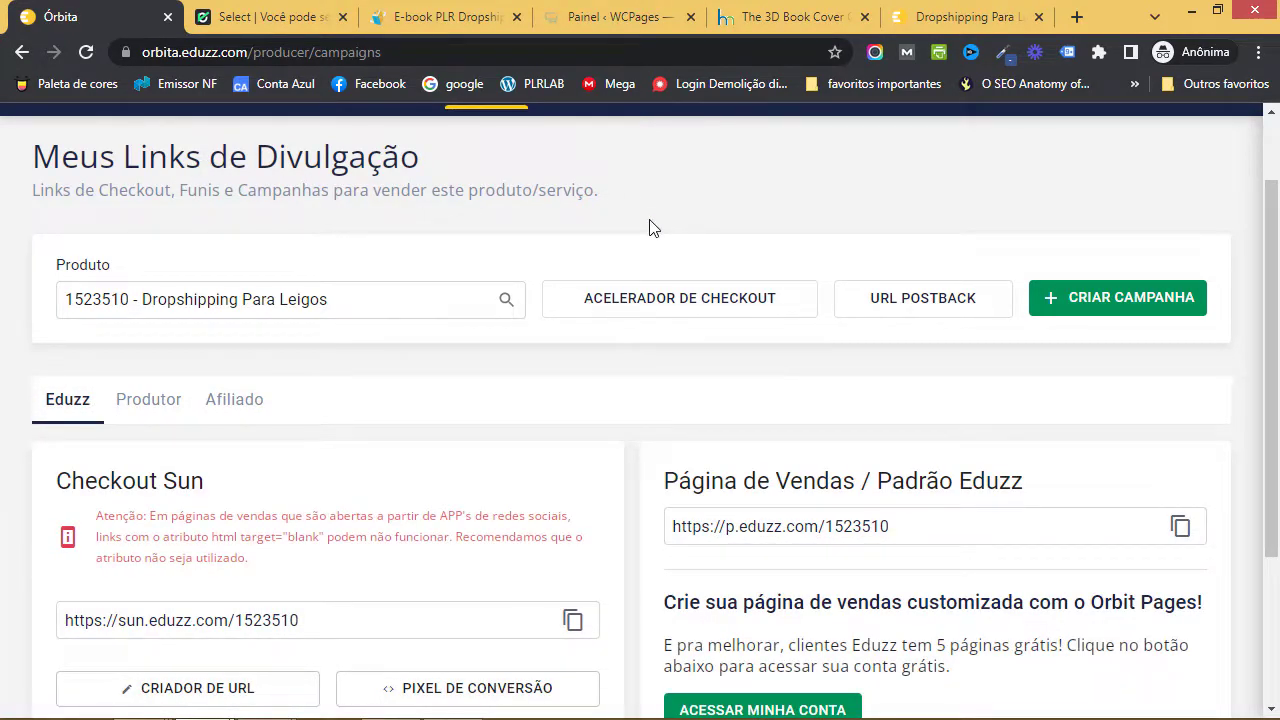
scroll(655, 280, down, 3)
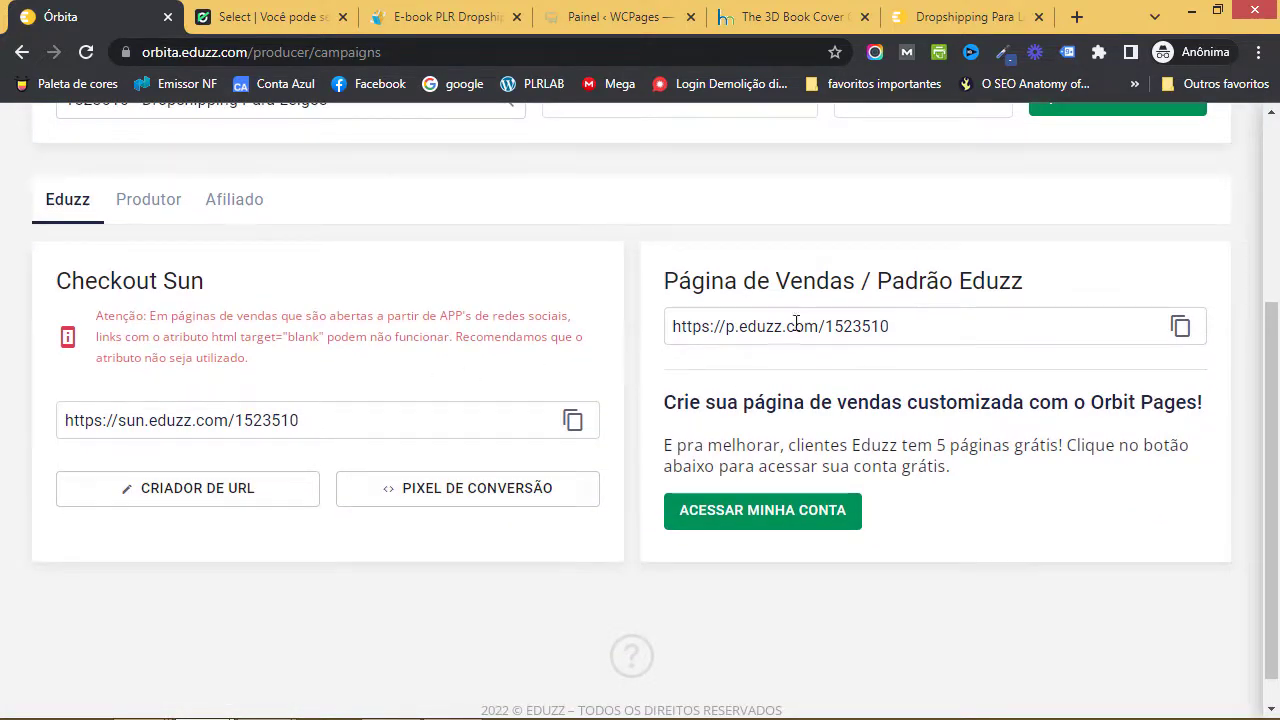
- Open the copied sales page URL p.eduzz.com/1523510 in a new private tab
click(1181, 330)
click(1077, 17)
key(ctrl+v)
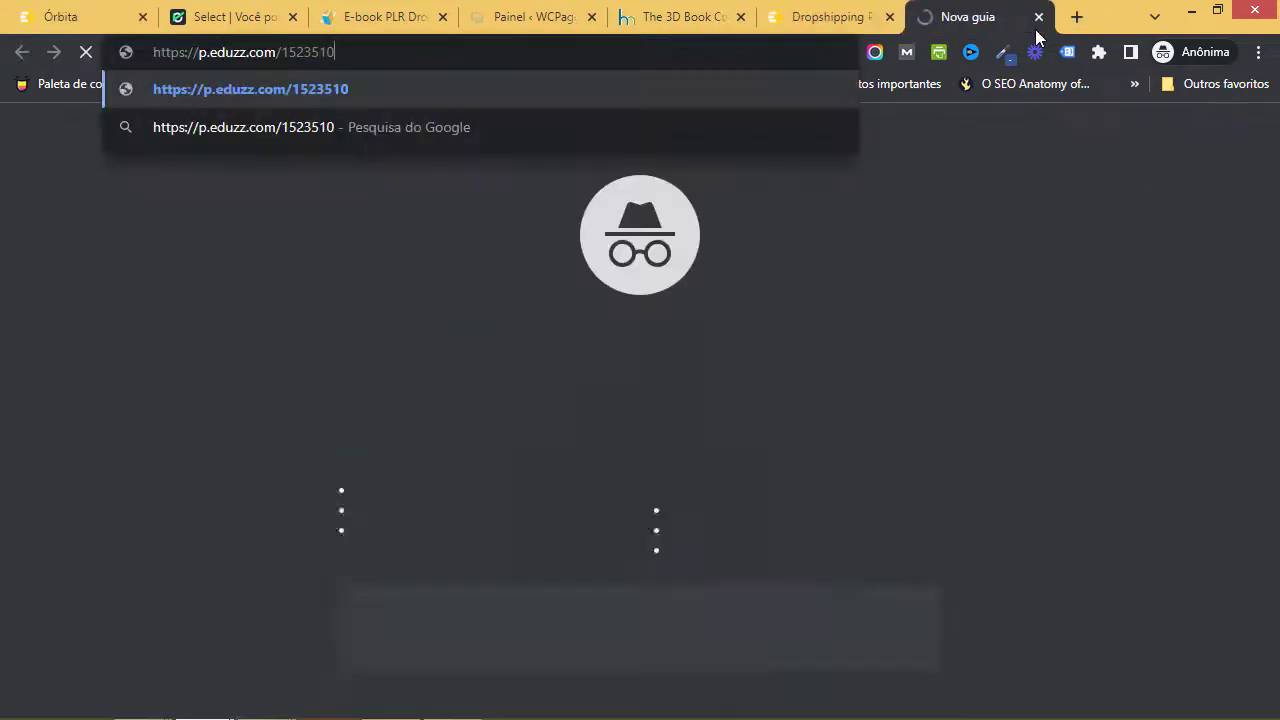
key(Return)
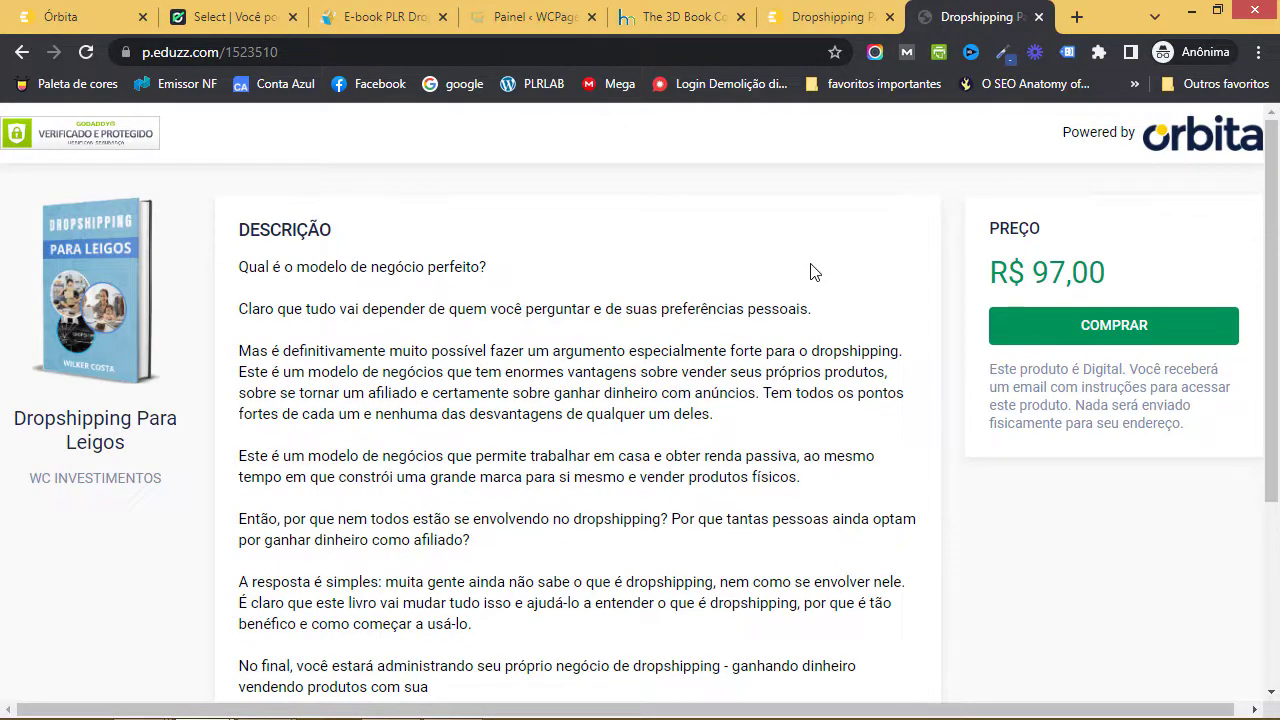
scroll(812, 272, down, 3)
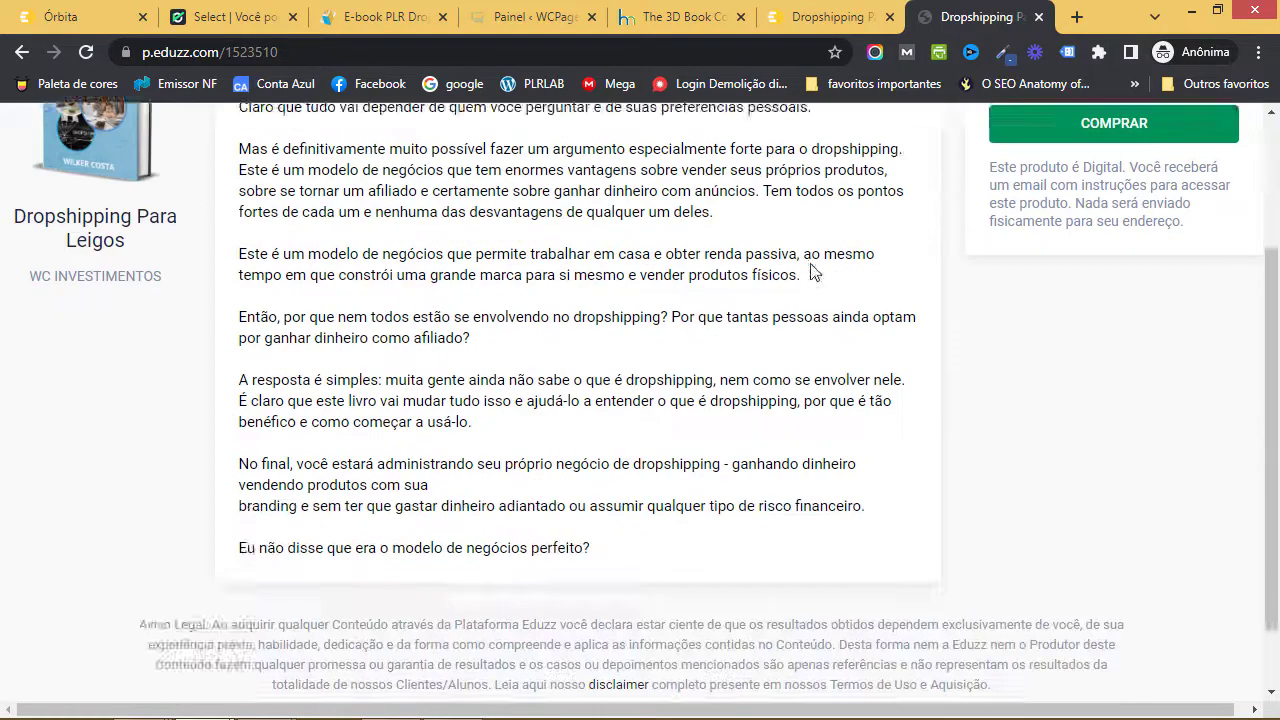
scroll(814, 271, up, 3)
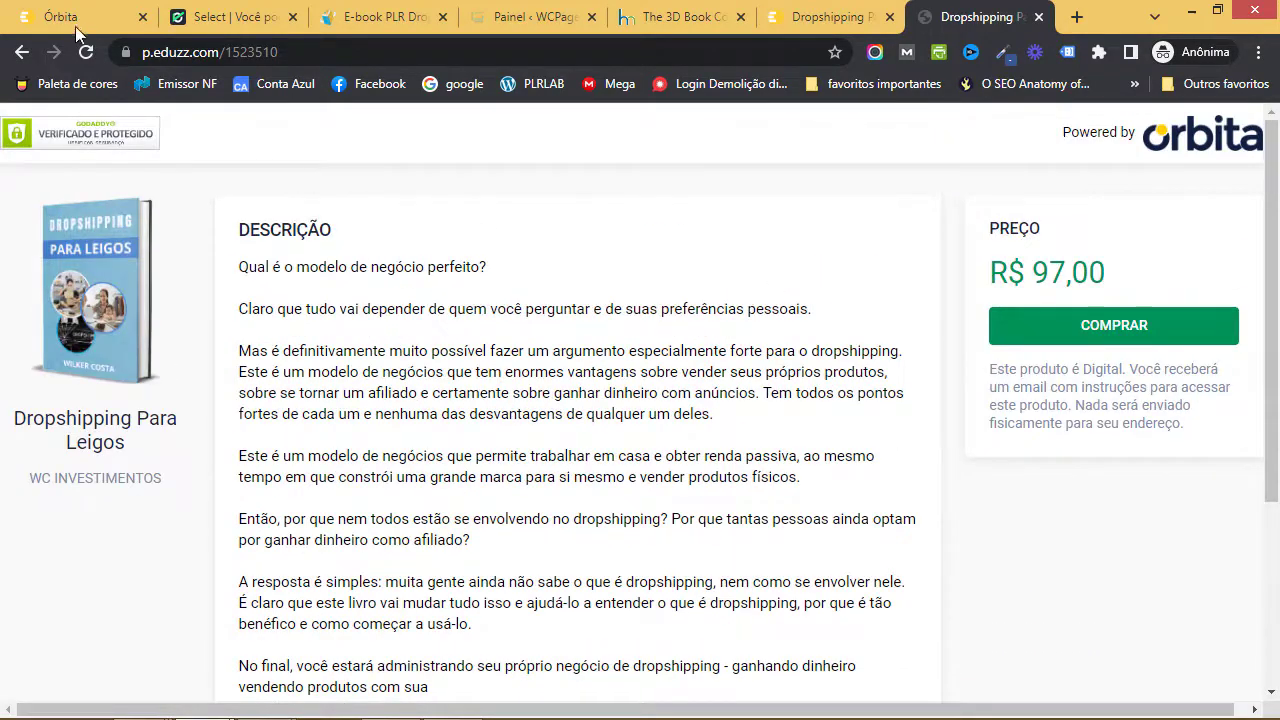
- Check the Órbita links page, then review the opened sales page again
click(74, 24)
scroll(443, 240, up, 3)
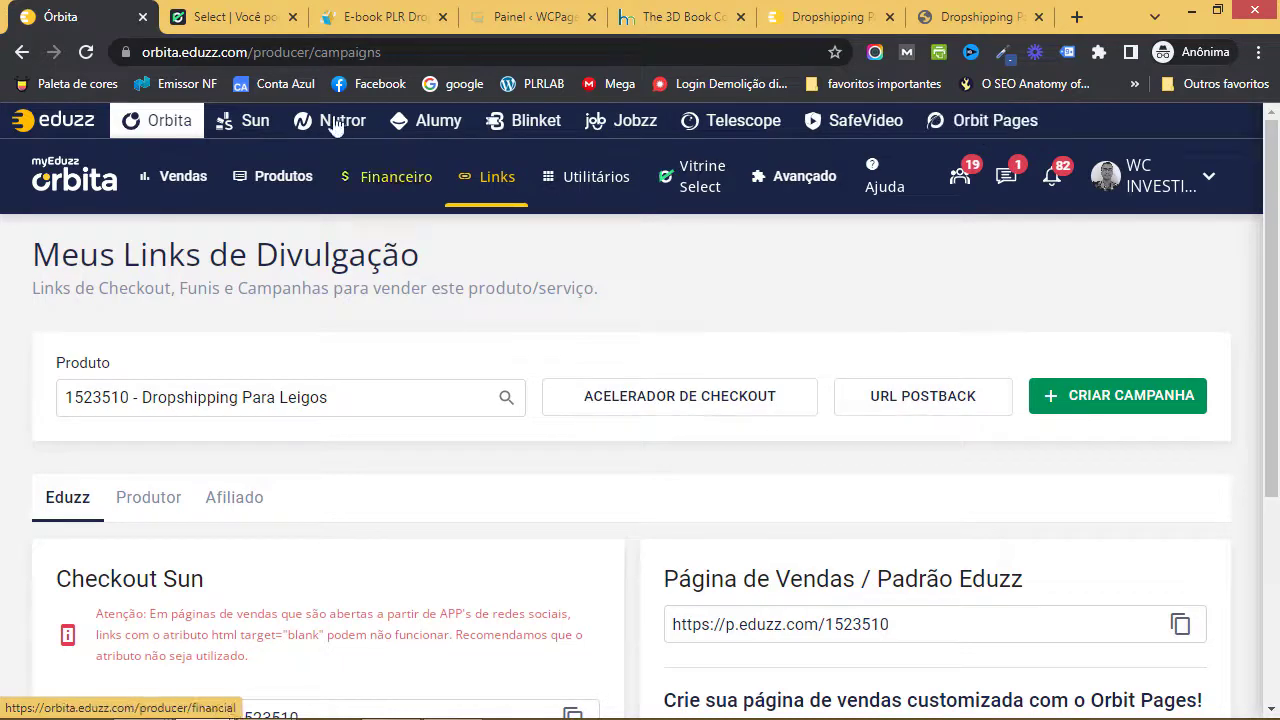
click(976, 19)
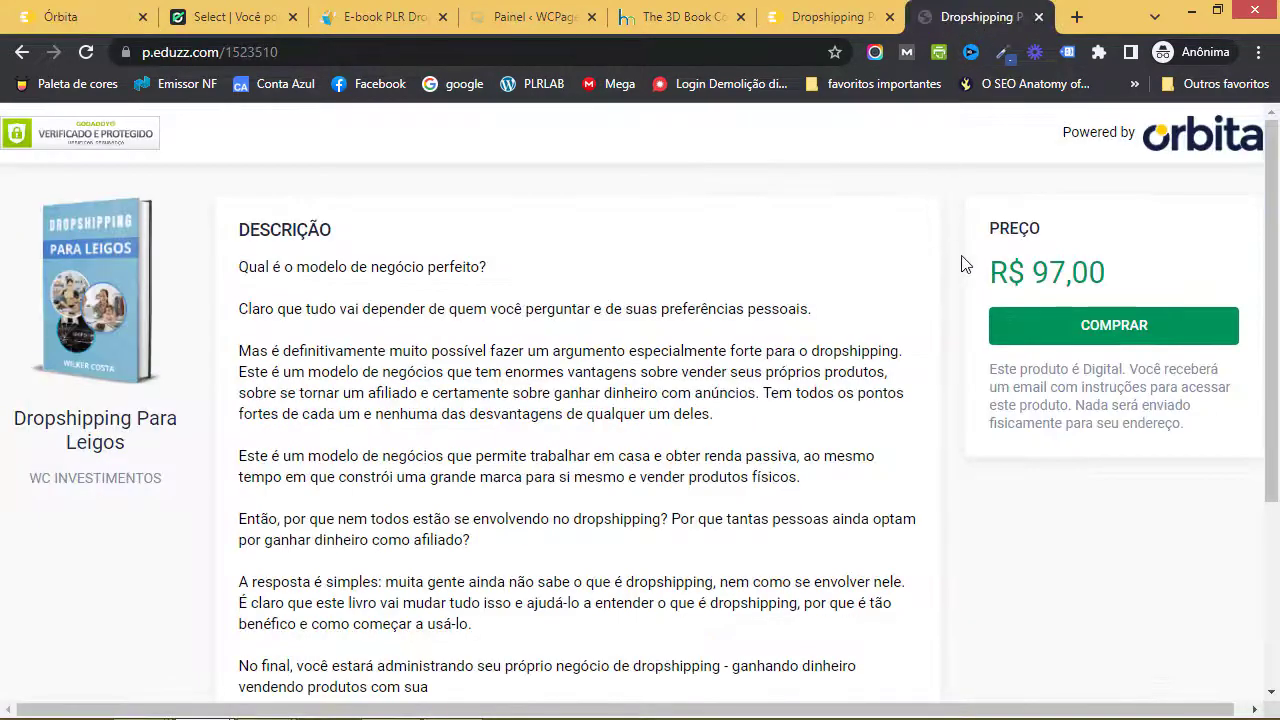
scroll(940, 260, down, 3)
scroll(940, 260, up, 3)
- Compare it with the sun.eduzz.com Checkout Sun page, then return to the Órbita links page
click(760, 28)
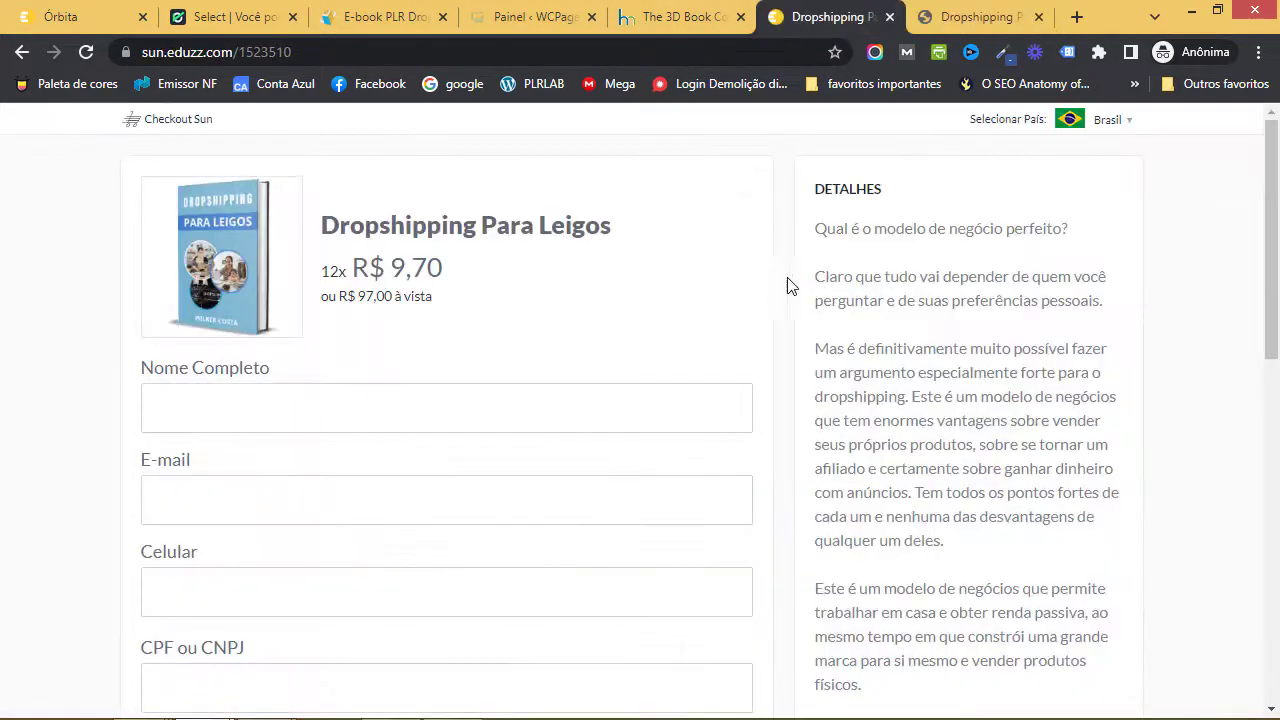
scroll(771, 286, down, 10)
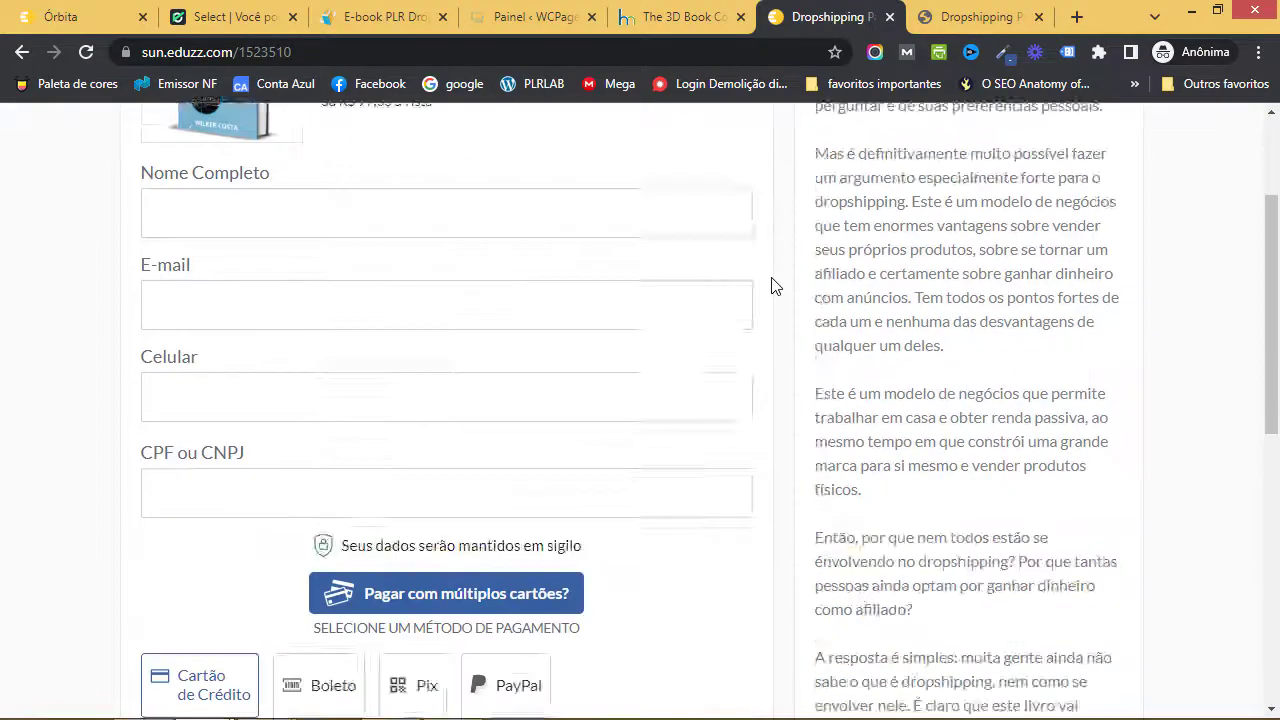
scroll(770, 285, up, 8)
scroll(770, 285, up, 2)
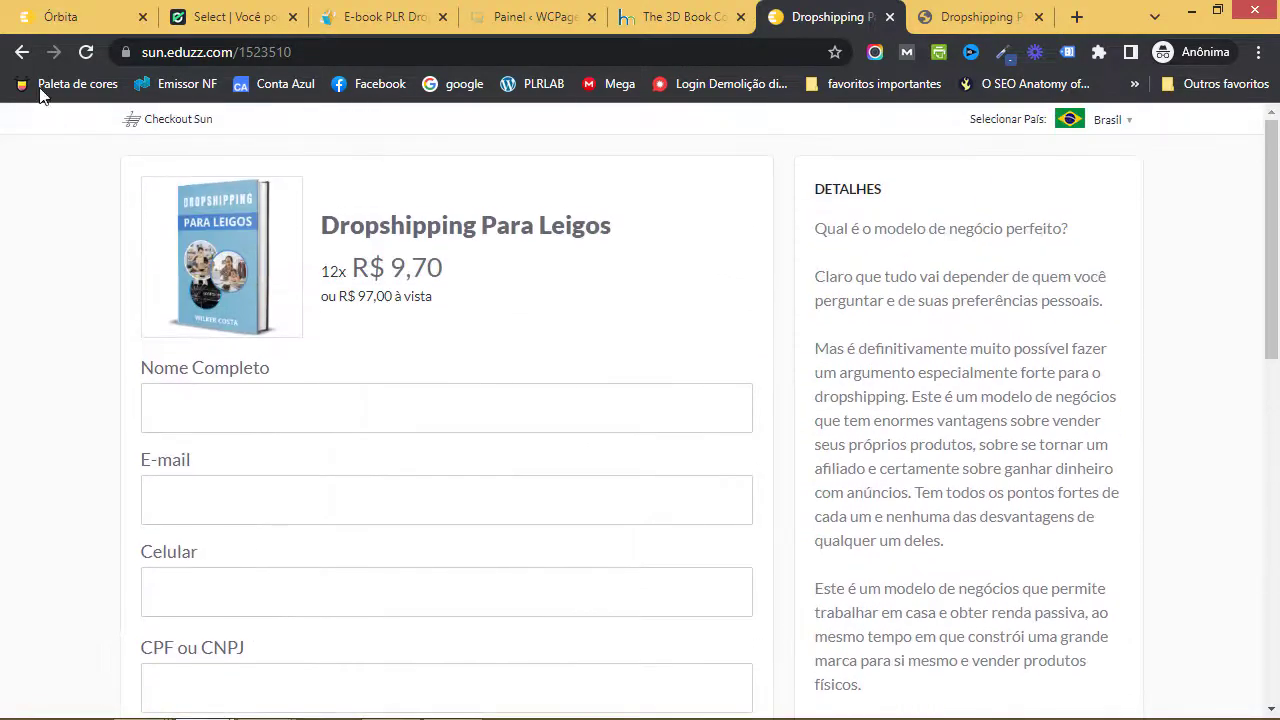
click(52, 18)
scroll(428, 428, down, 2)
scroll(428, 428, down, 1)
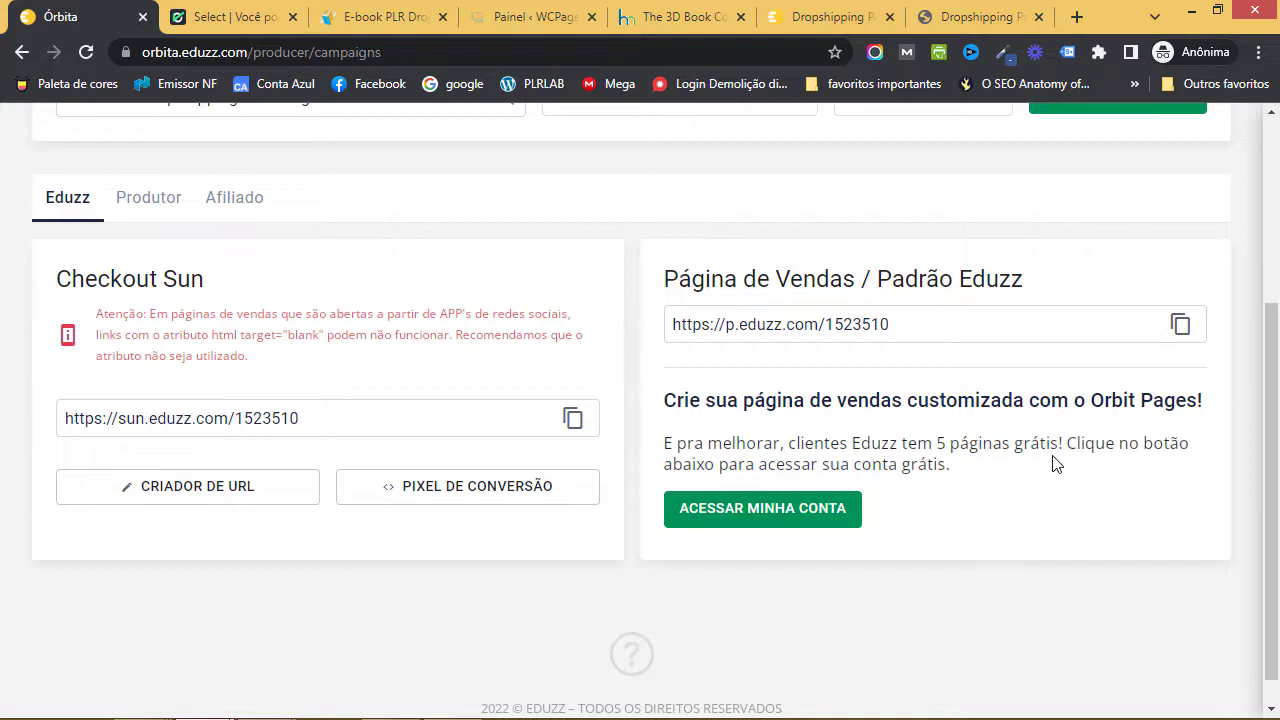
- Check the Produtor and Afiliado campaign lists for product 1523510, finding no campaigns
scroll(990, 502, up, 1)
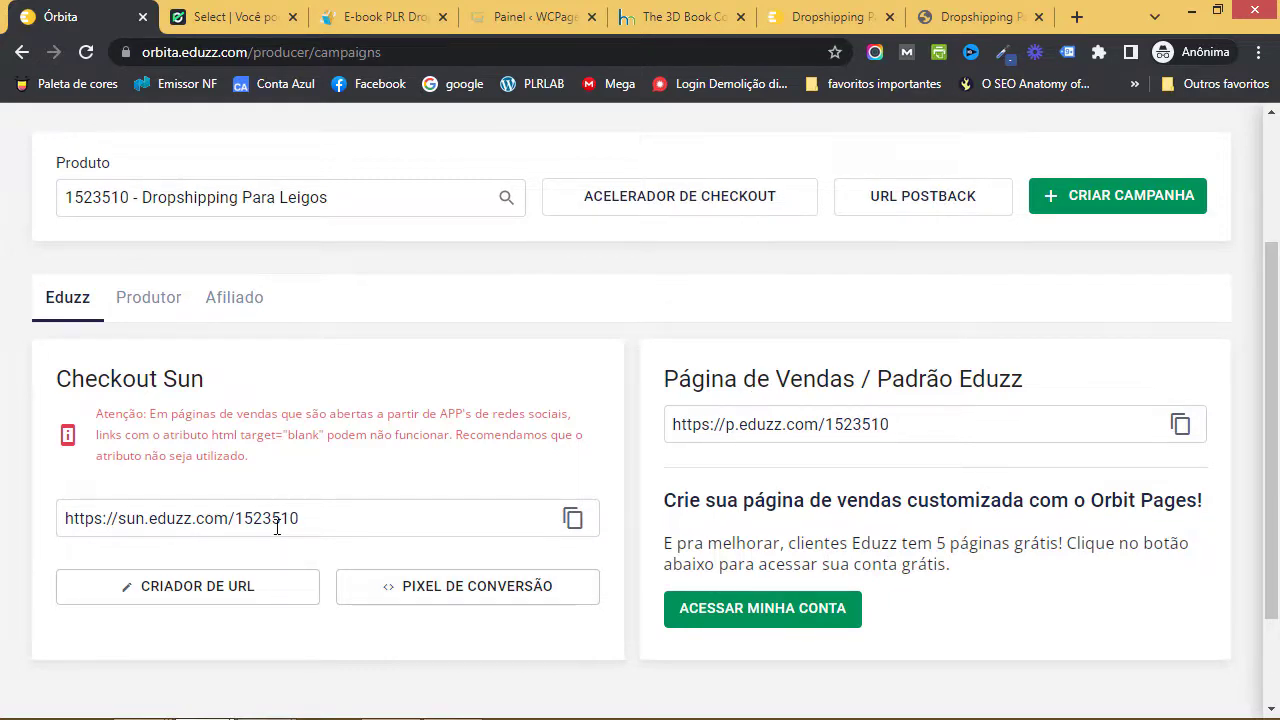
click(163, 297)
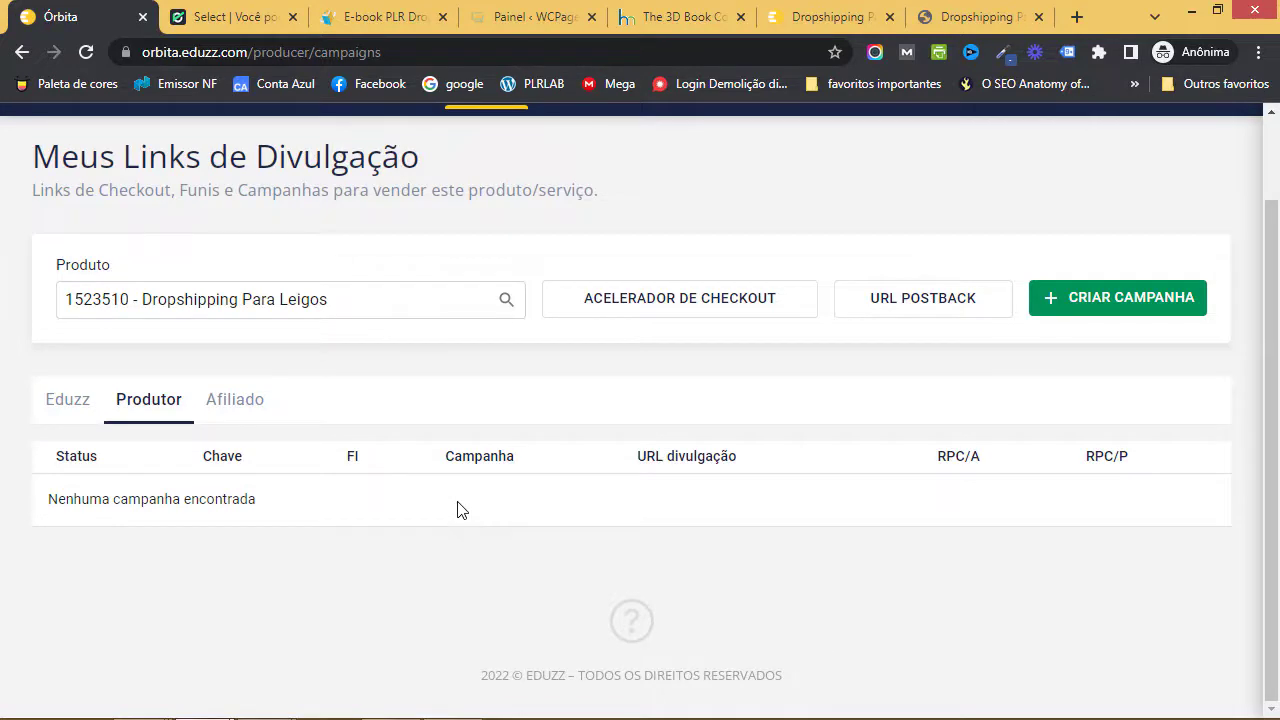
click(240, 402)
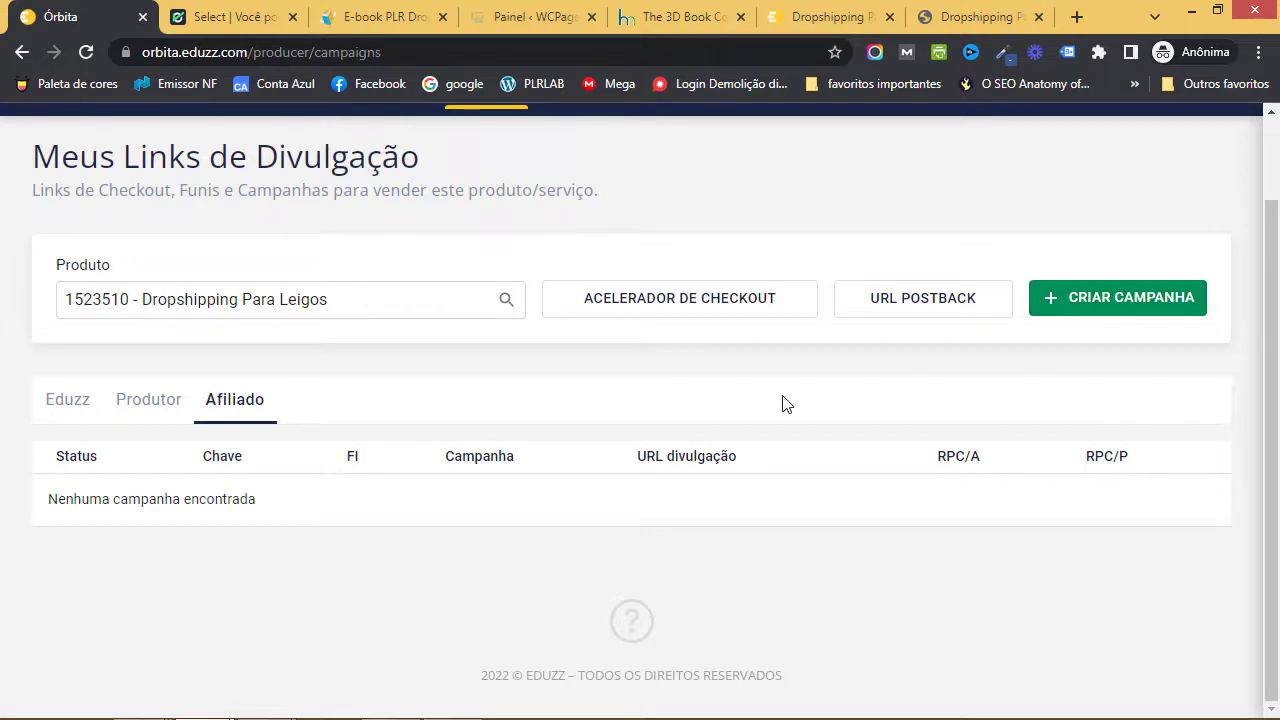
click(76, 409)
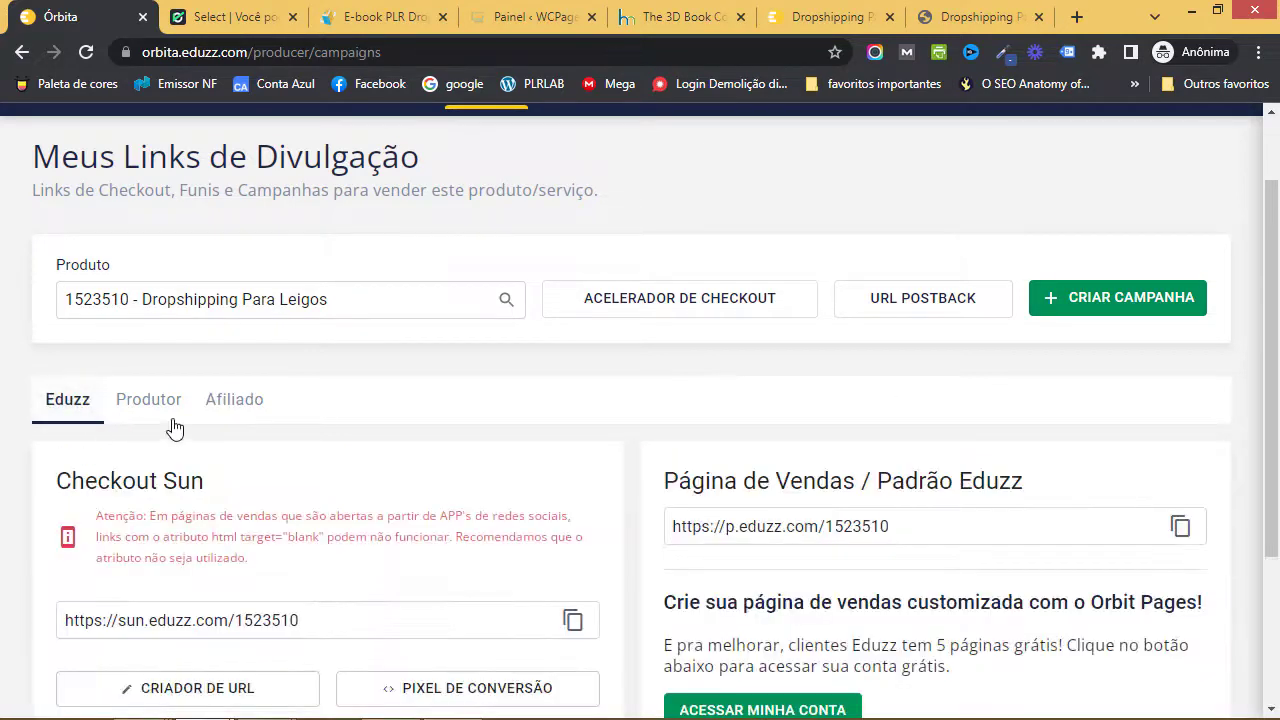
click(169, 419)
click(238, 412)
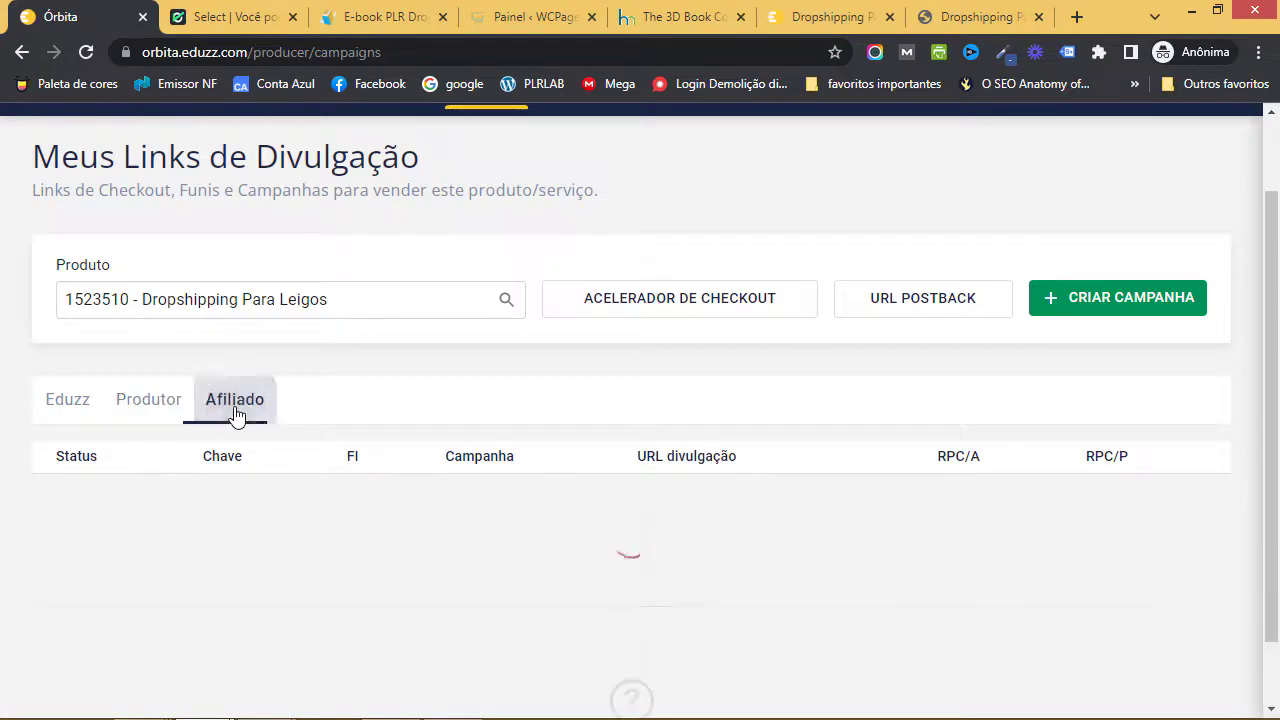
click(166, 410)
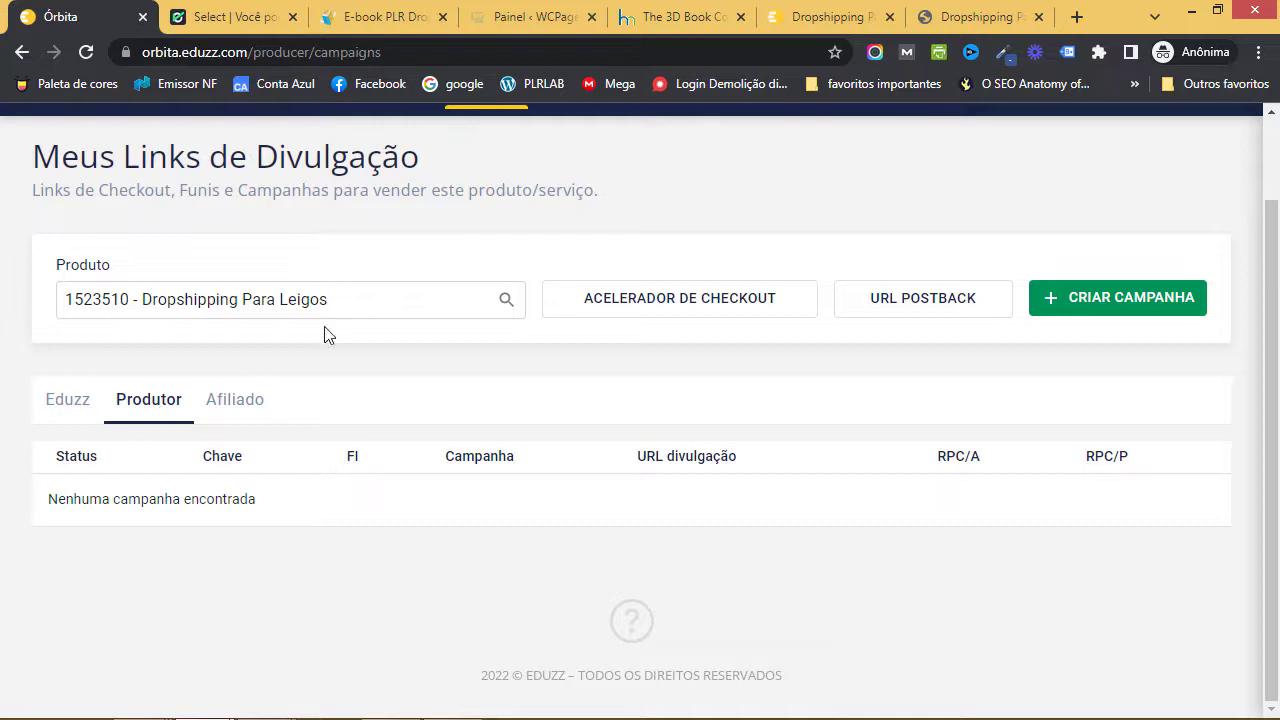
- Look over the product's sales page, then return to the Órbita campaigns page with Ctrl+1
click(953, 19)
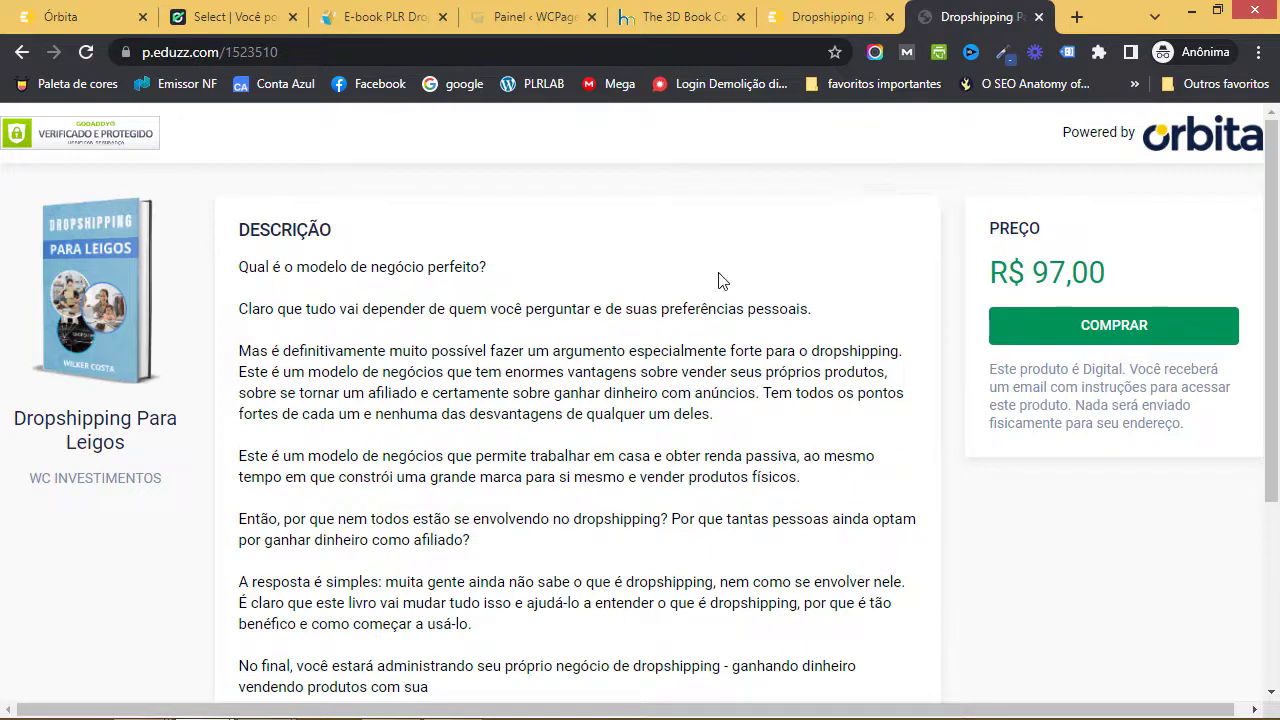
key(ctrl+1)
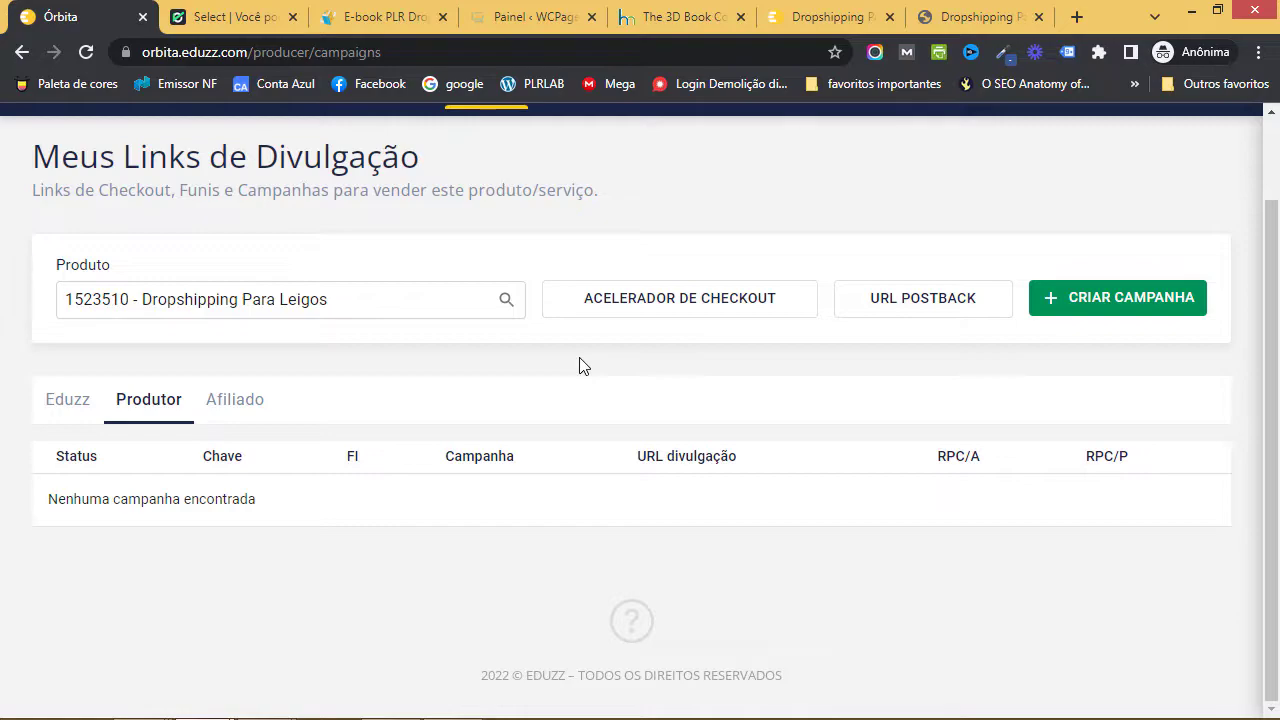
key(super)
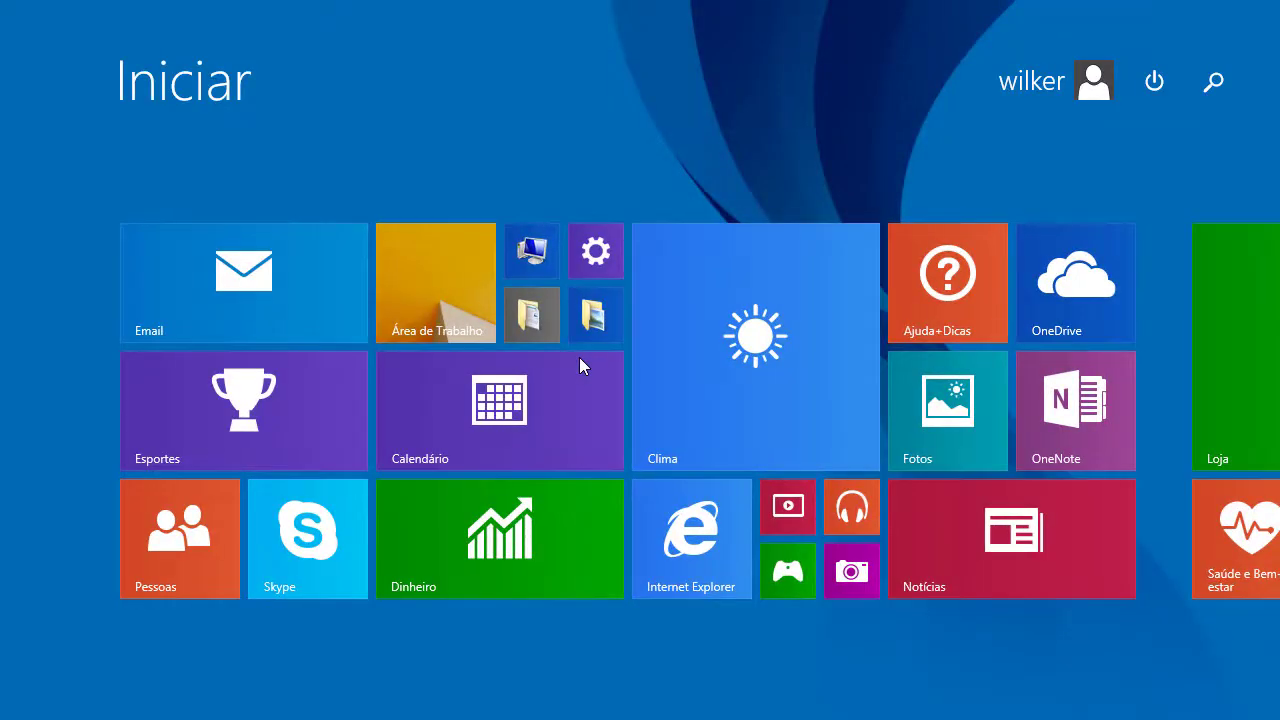
- Back in Chrome, dismiss the Wordfence notification and switch to the 'Painel < WCPages' tab
key(super)
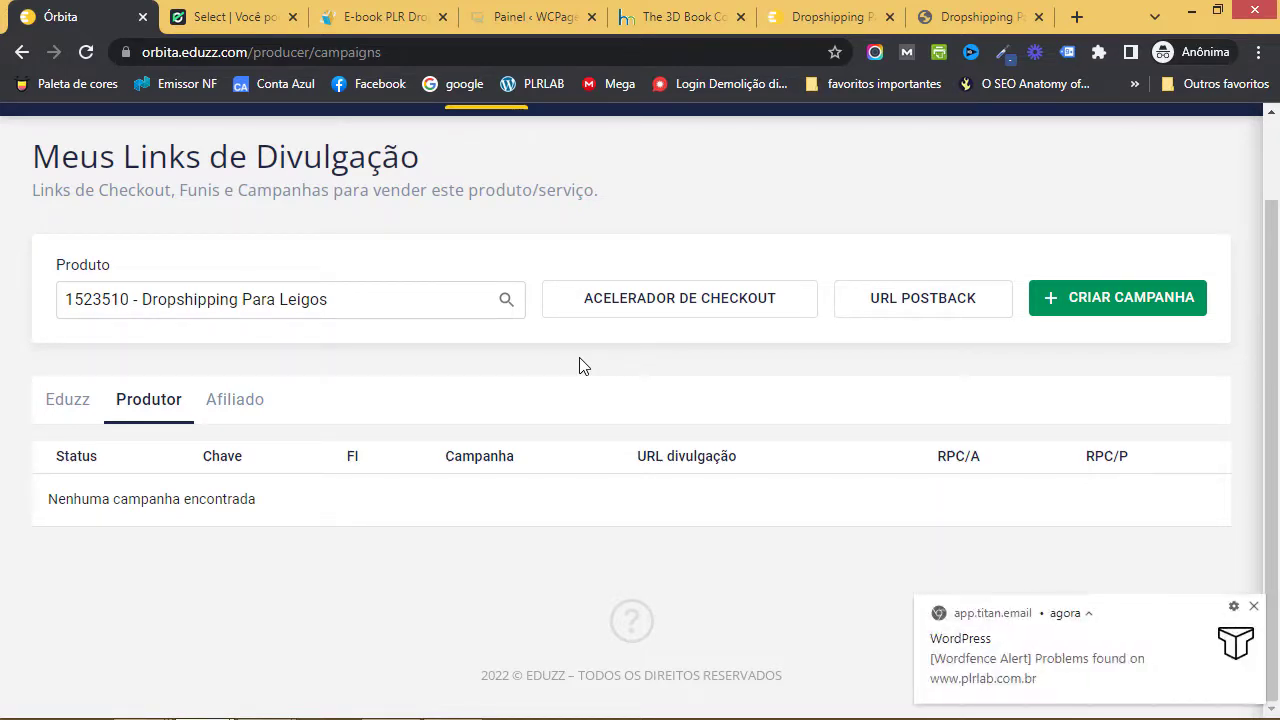
click(1254, 606)
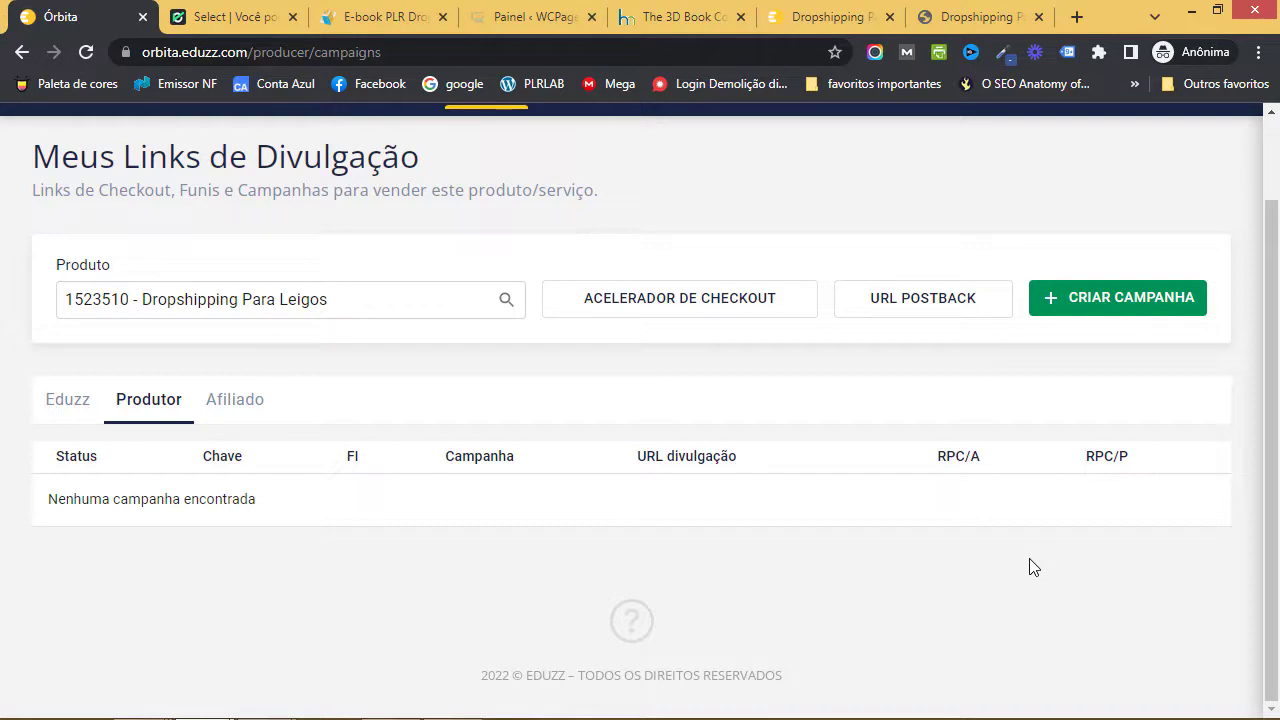
click(537, 14)
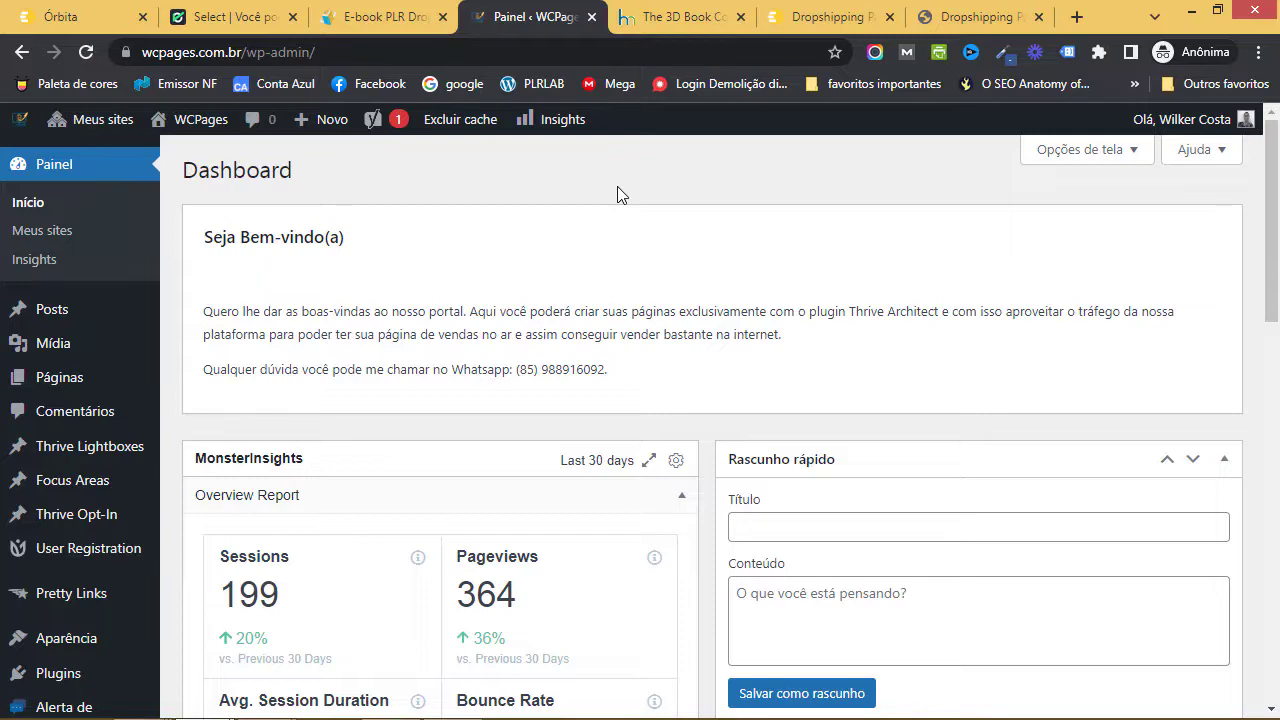
- Add a new WordPress page titled 'drop teste' and publish it
mouse_move(57, 378)
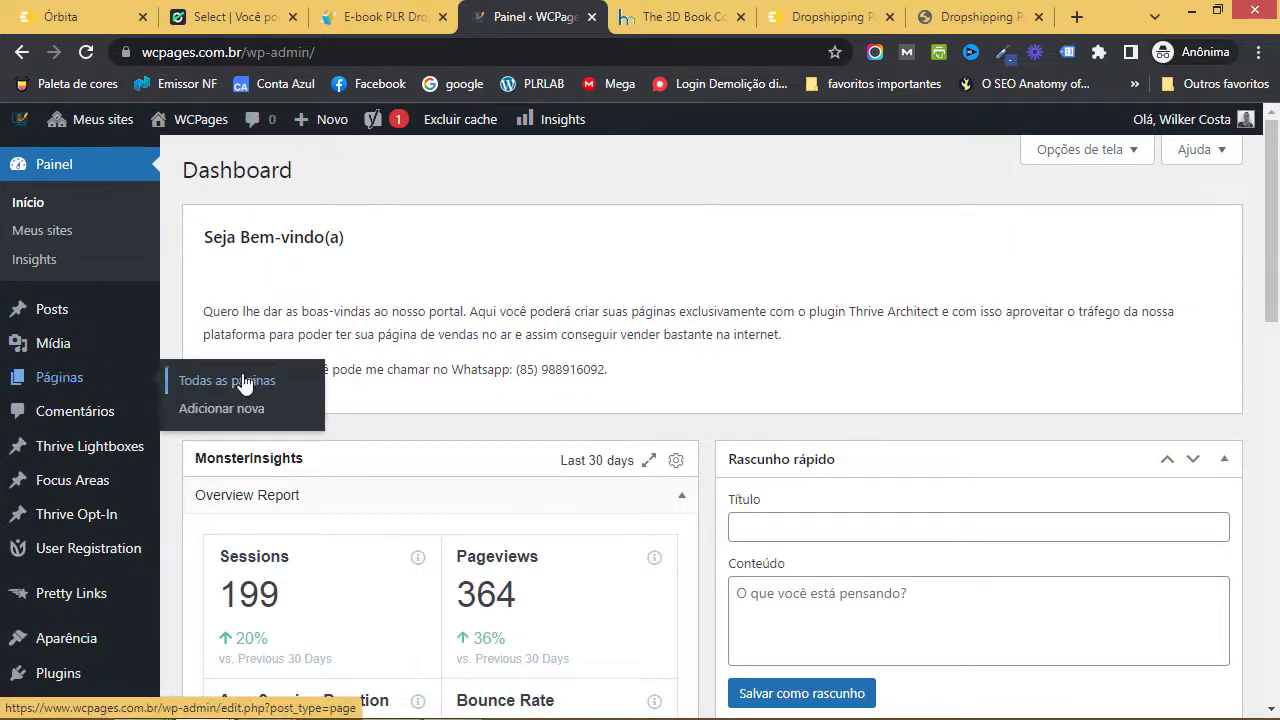
click(245, 417)
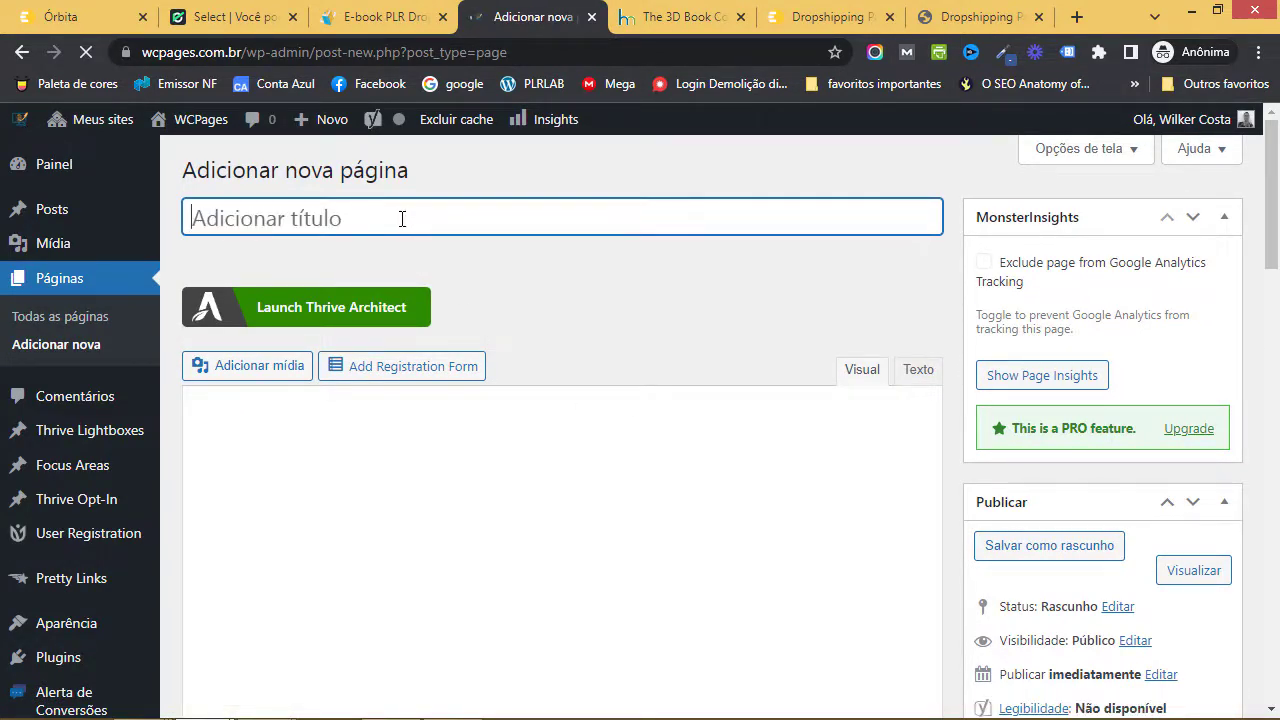
text(drop)
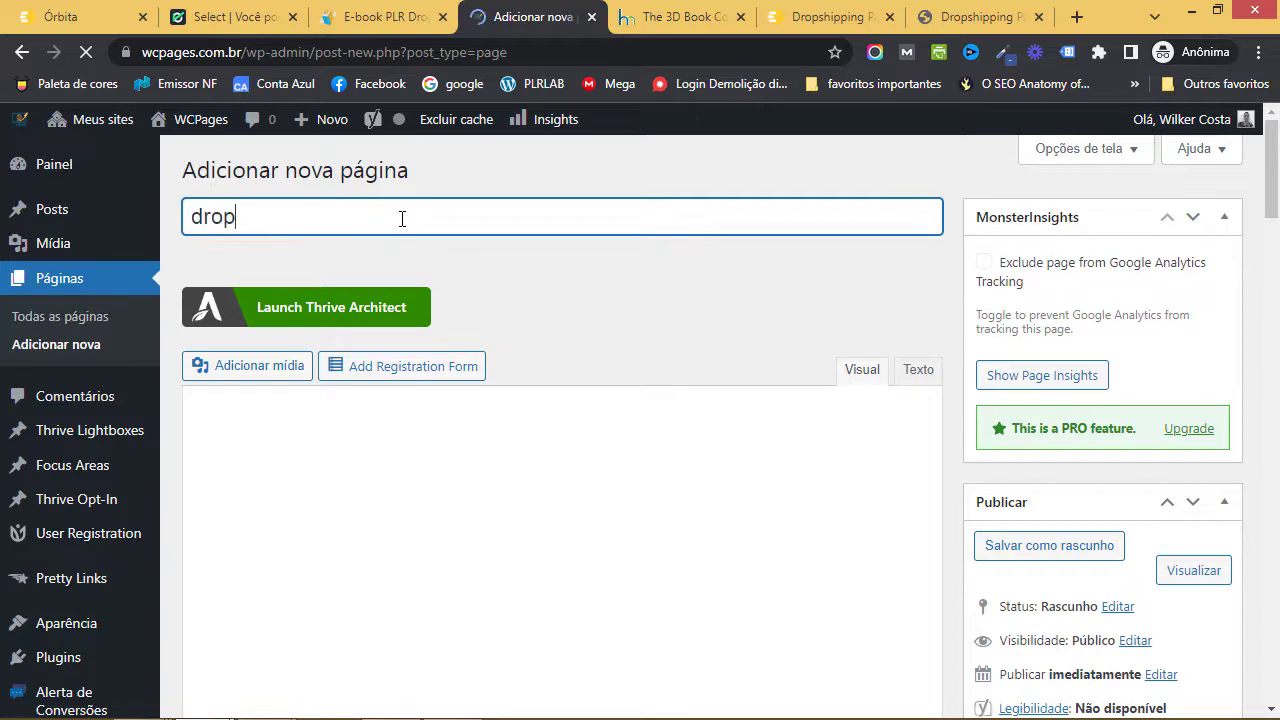
text( teste)
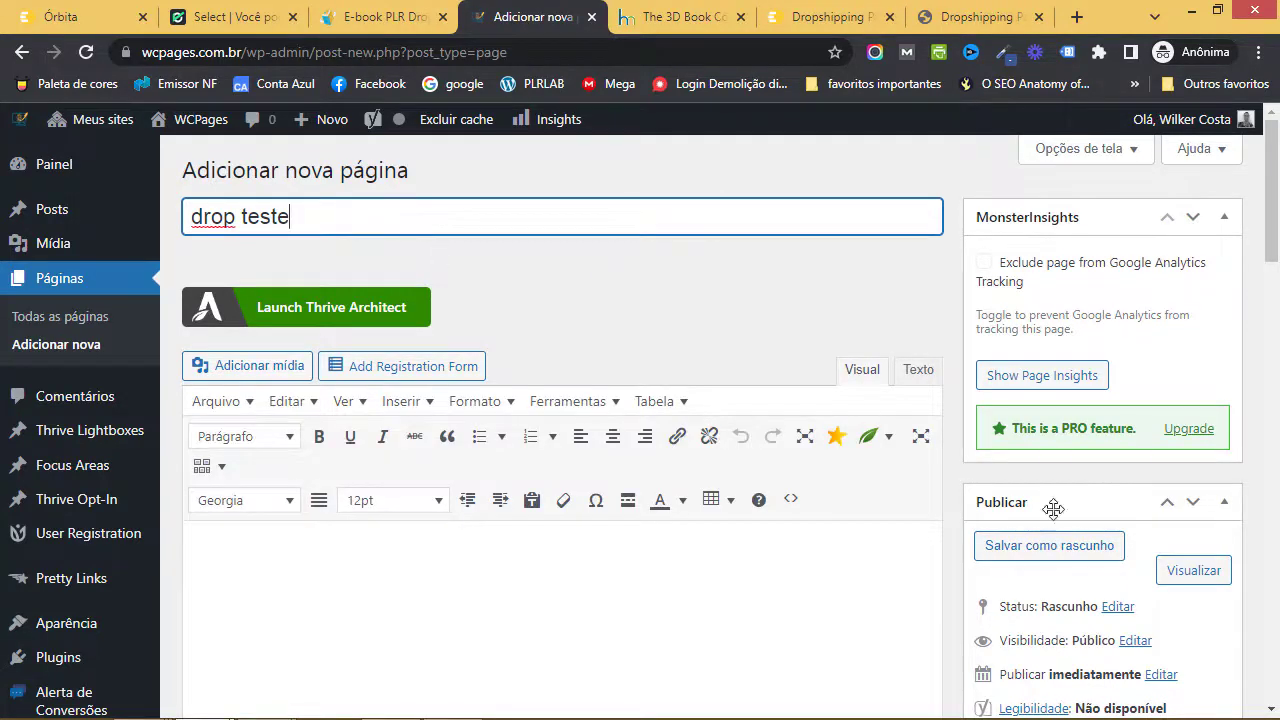
scroll(1150, 600, down, 1)
click(1180, 680)
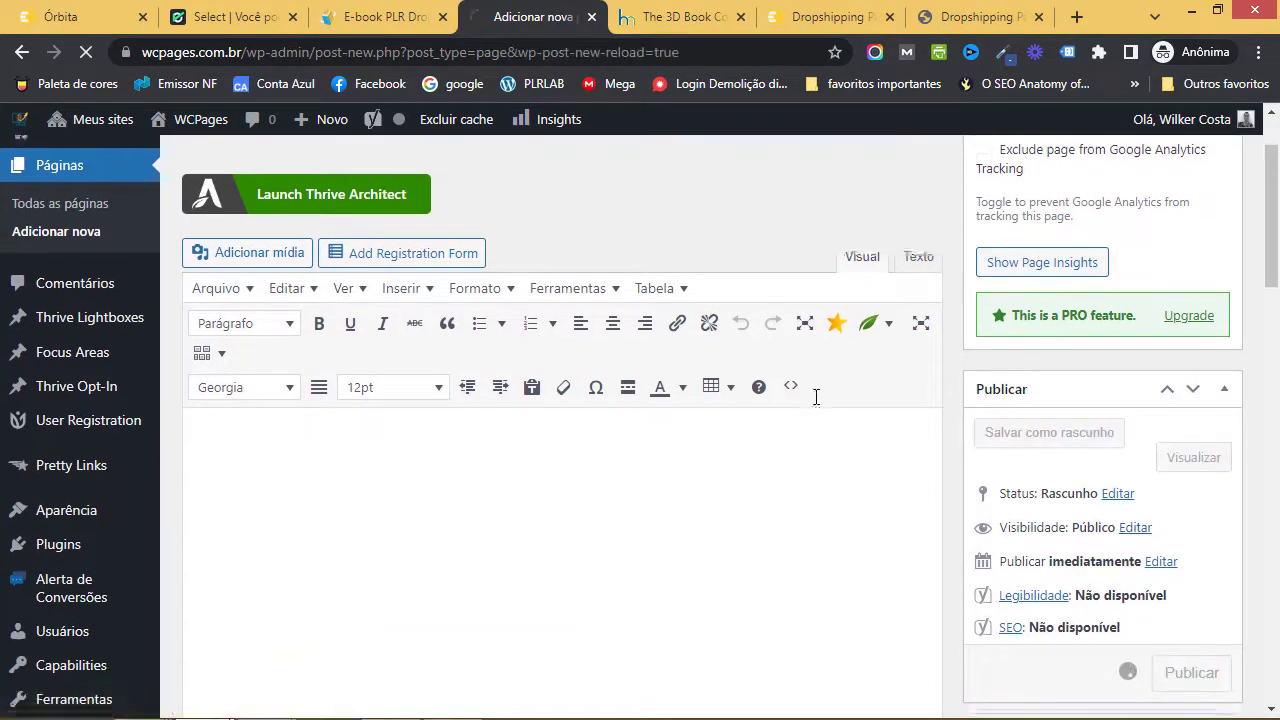
scroll(800, 395, up, 1)
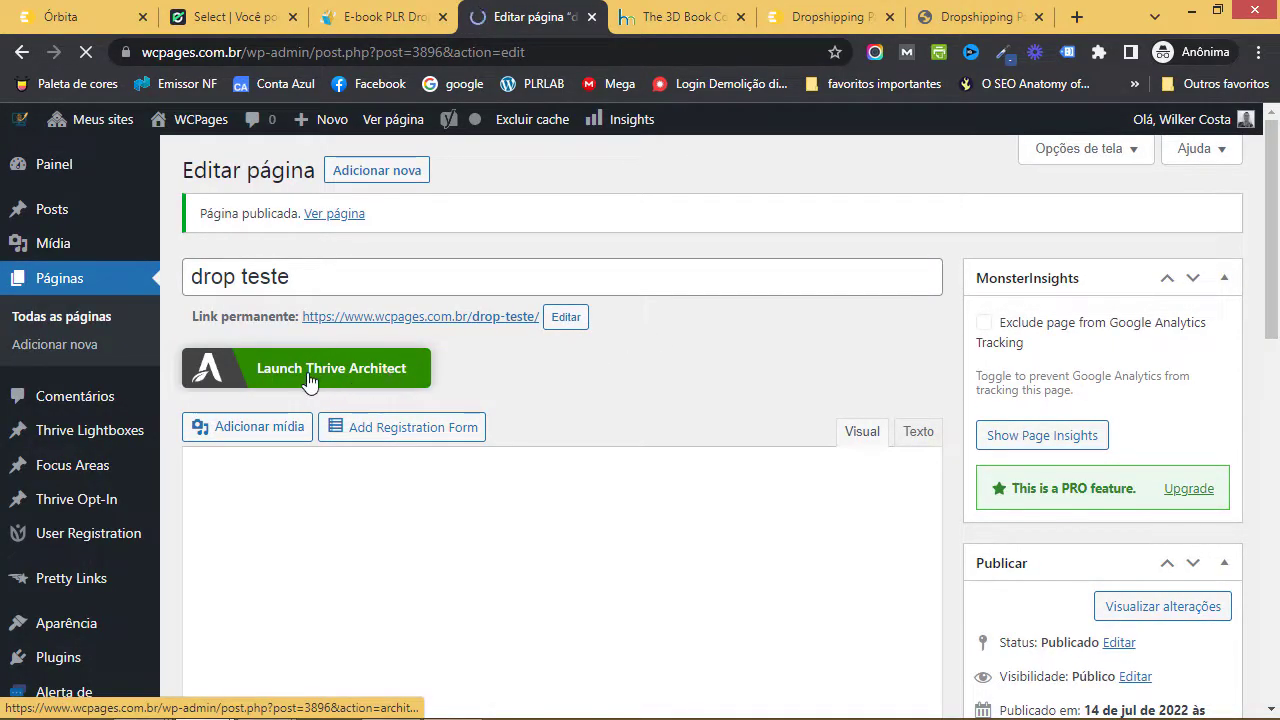
- Launch Thrive Architect on drop teste as a Normal Page and begin Import Landing Page from Settings
click(365, 372)
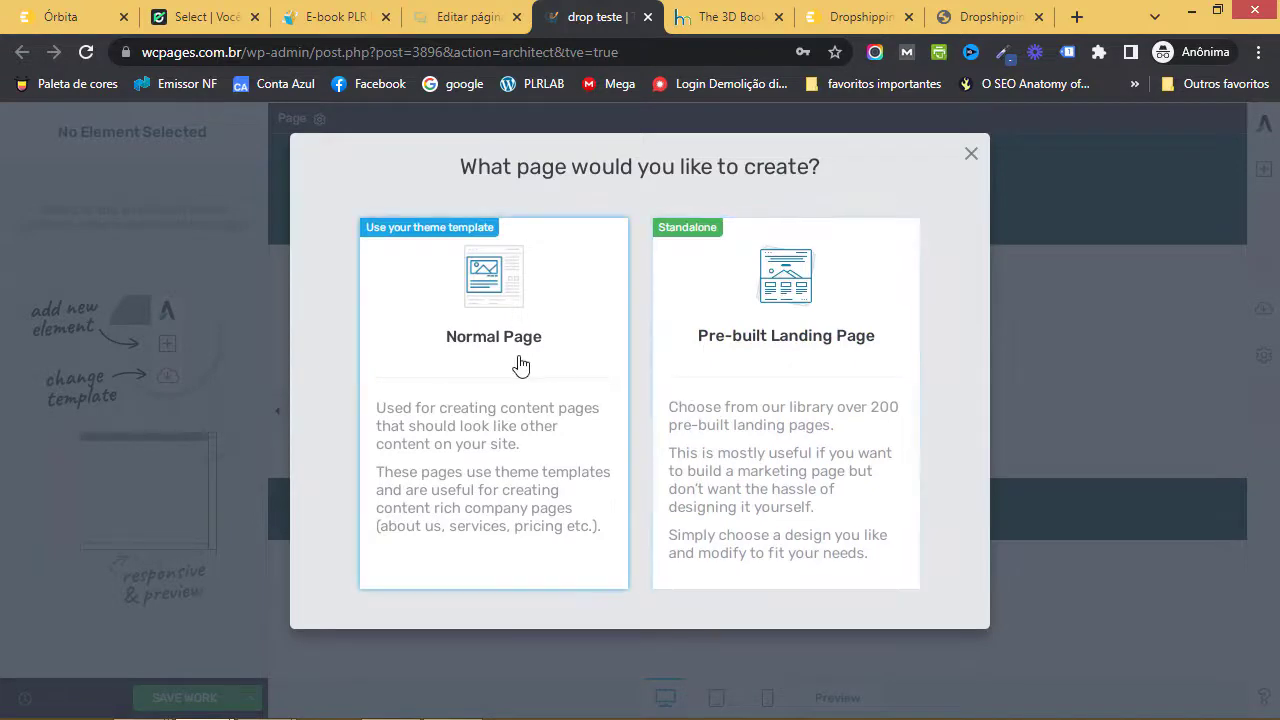
click(496, 337)
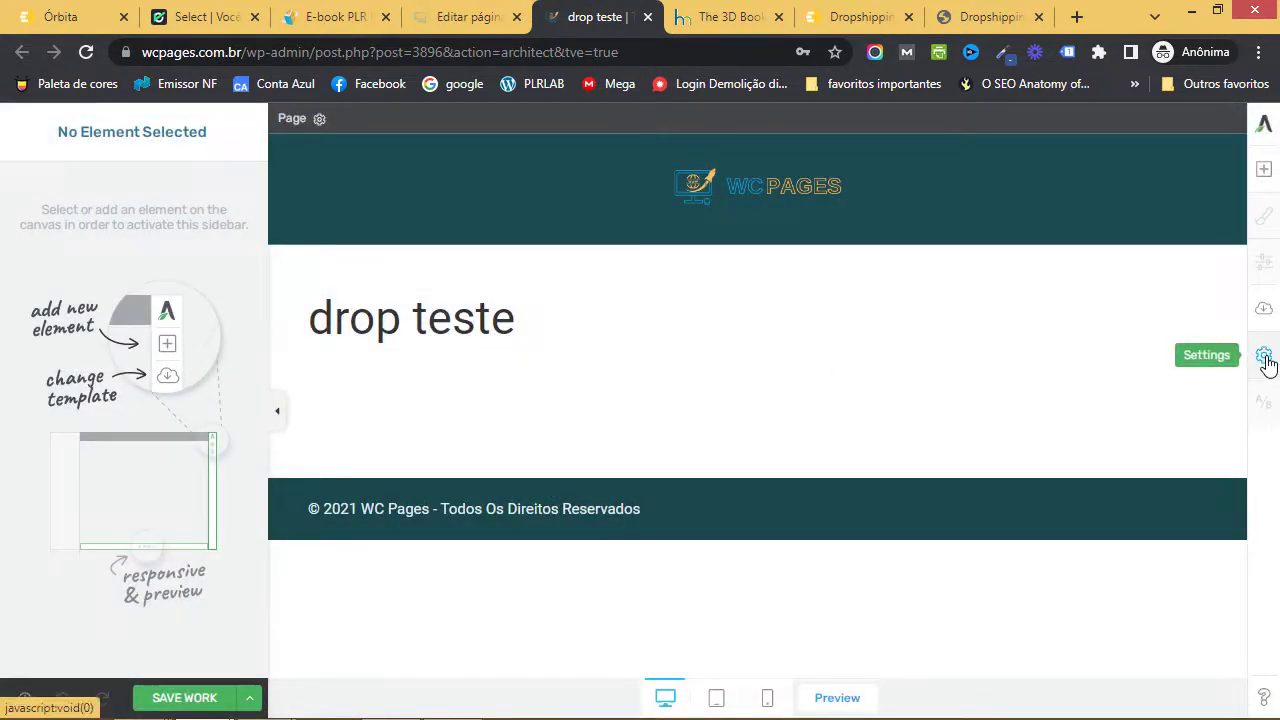
click(1265, 362)
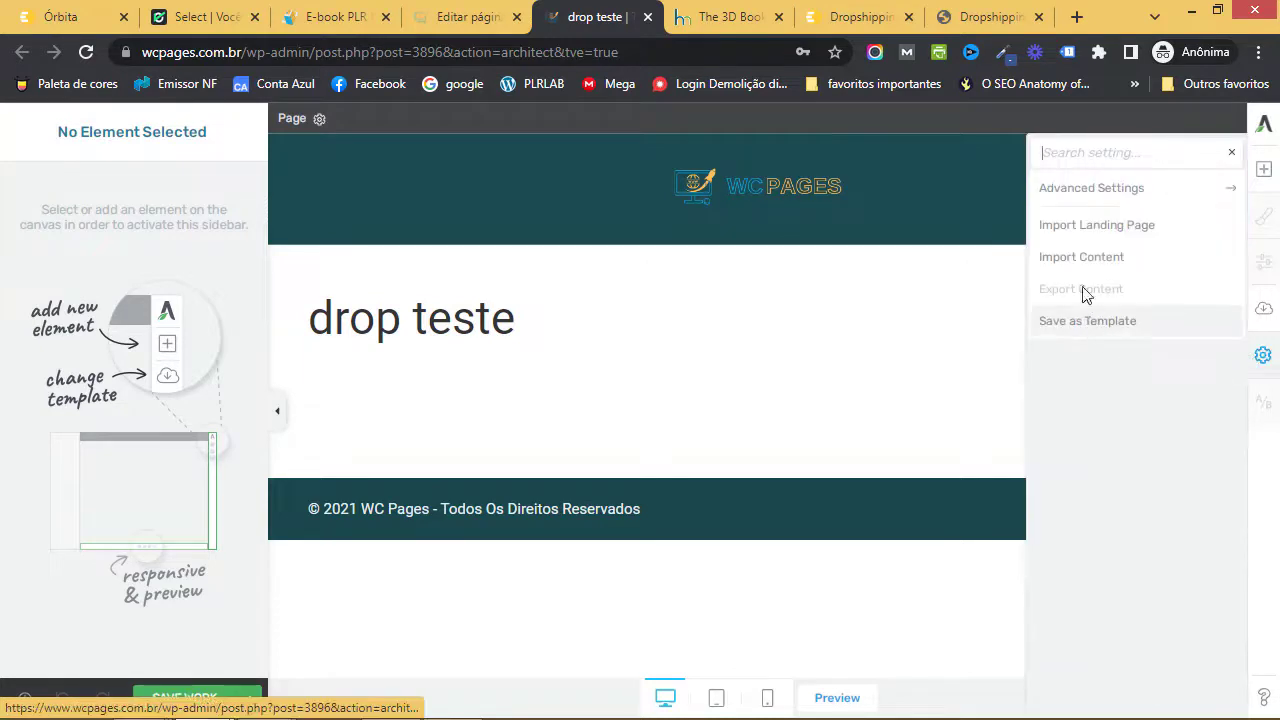
click(1130, 233)
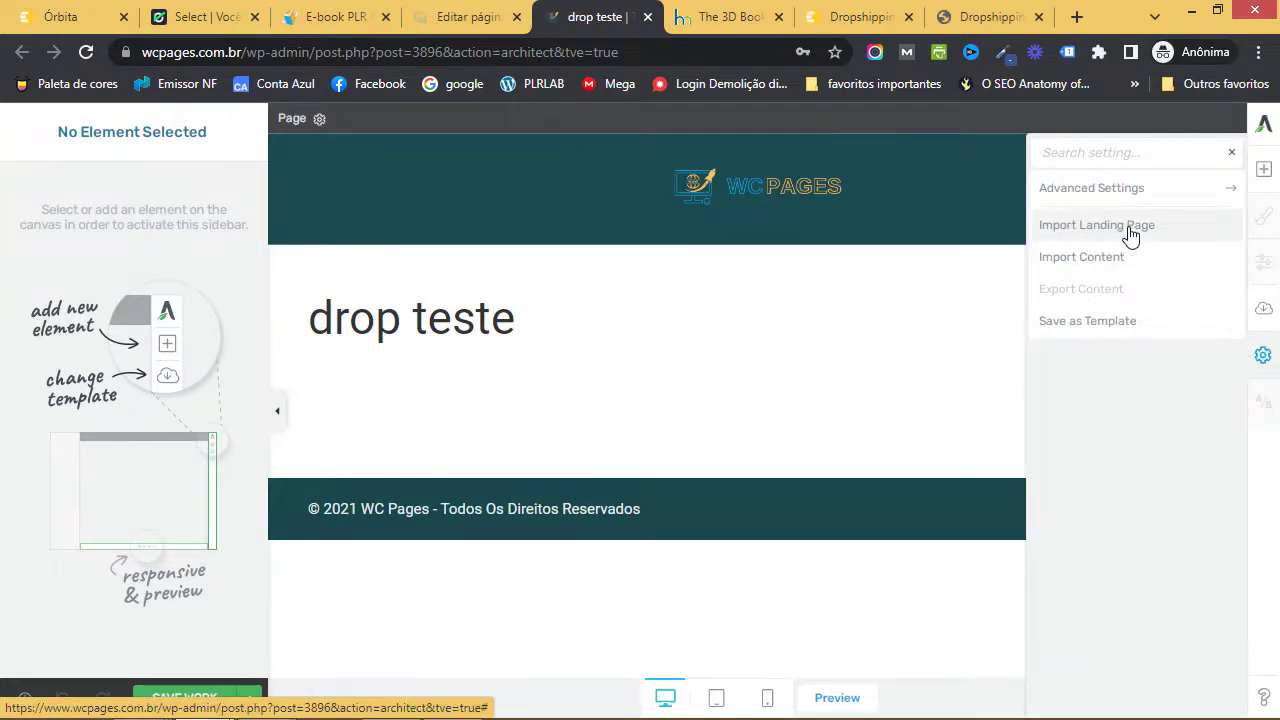
click(725, 186)
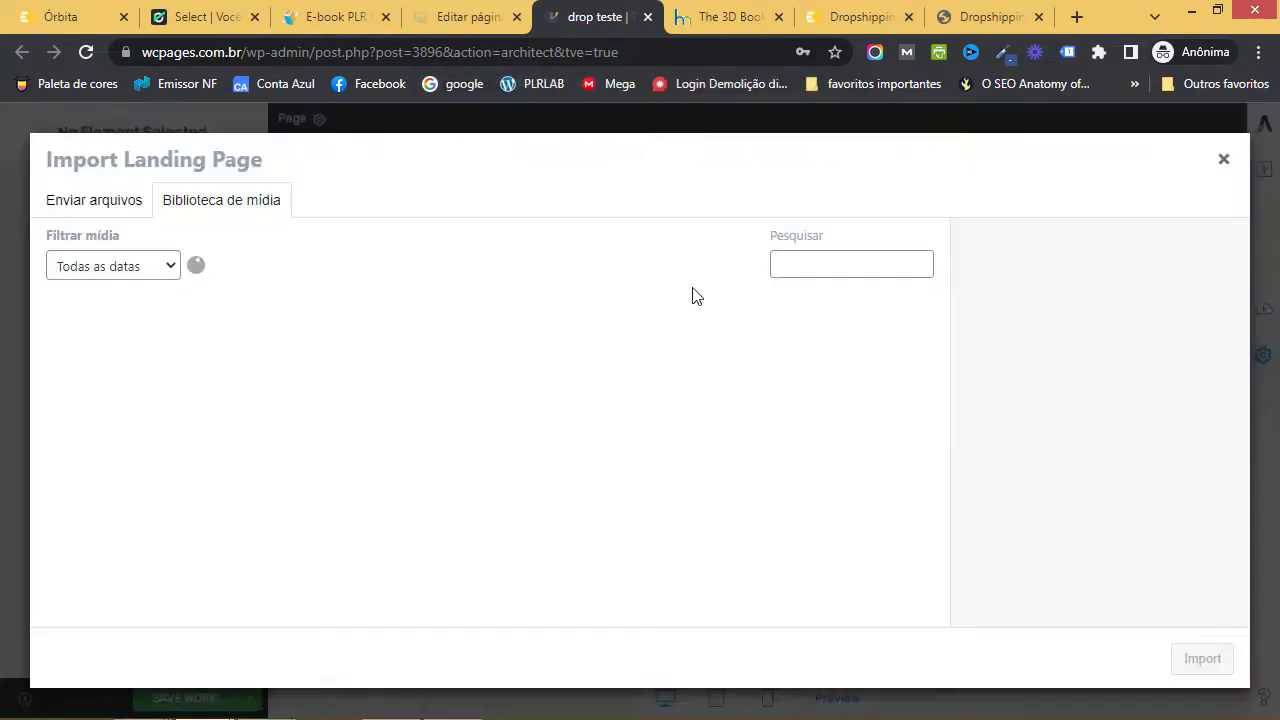
- Upload tve-lp-pagina-de-vendas-2.zip from Desktop > Dropshipping para leigos > página de vendas and import it
click(120, 209)
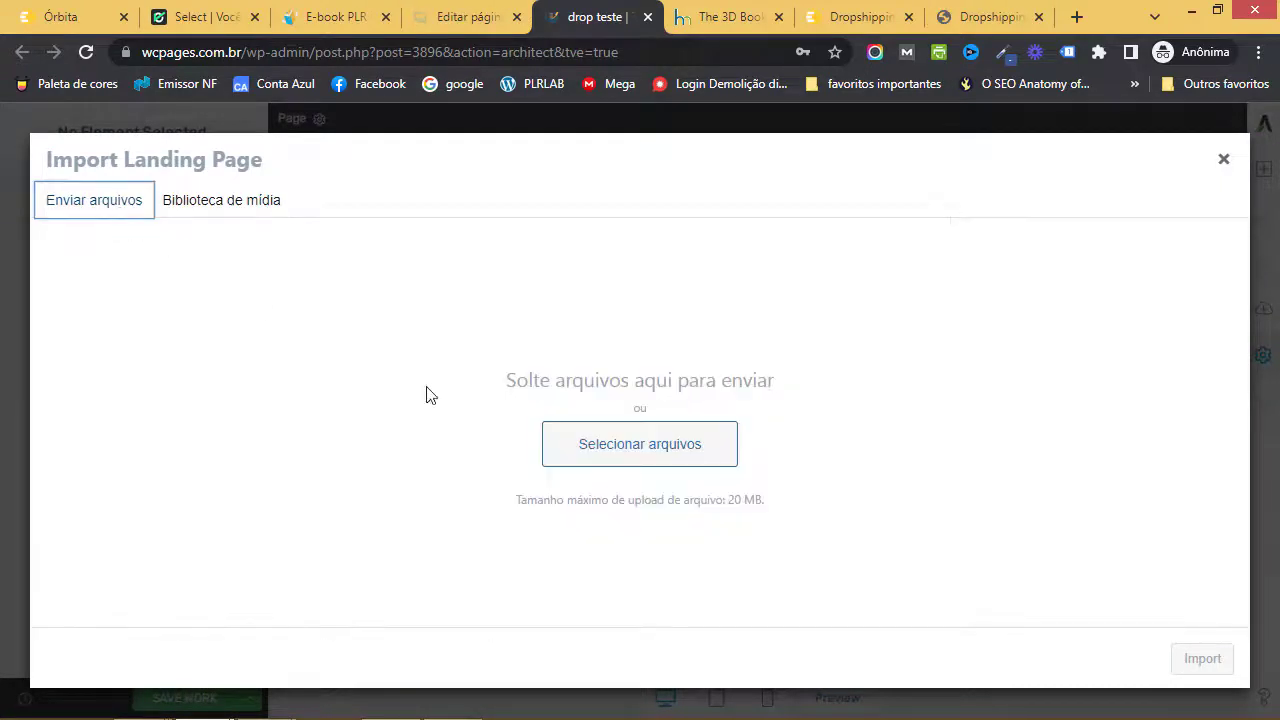
click(657, 459)
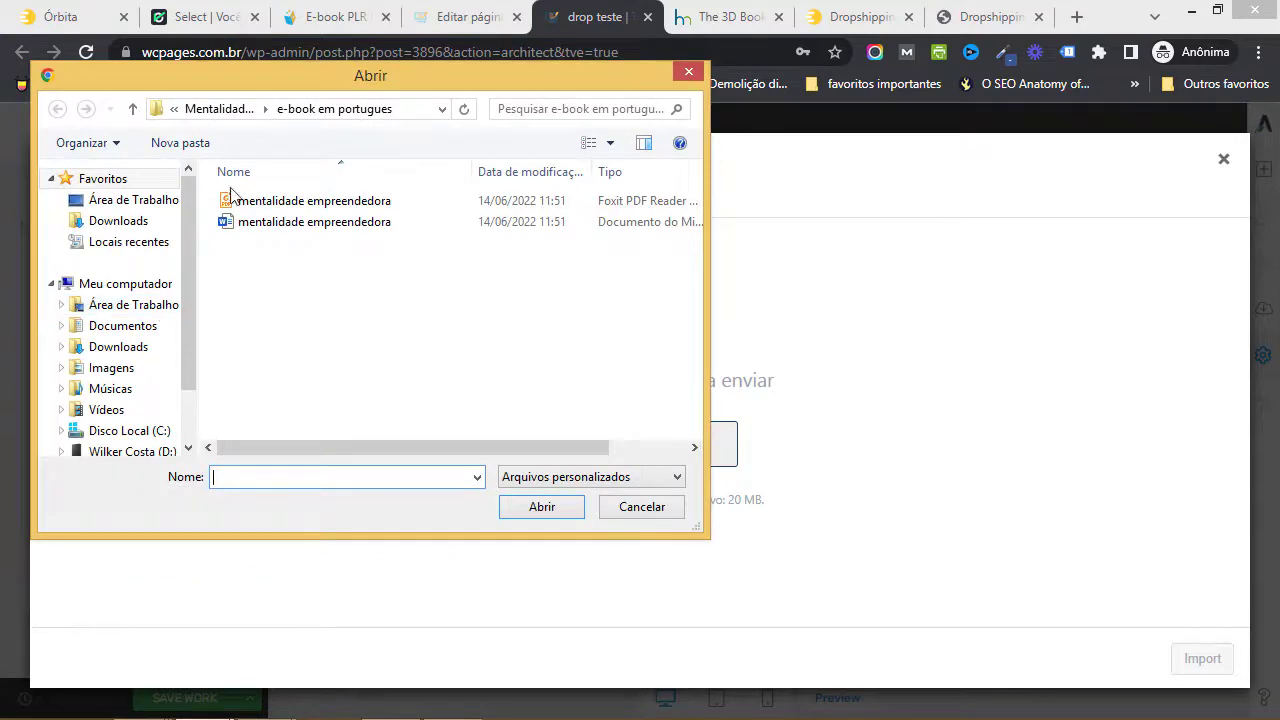
click(160, 306)
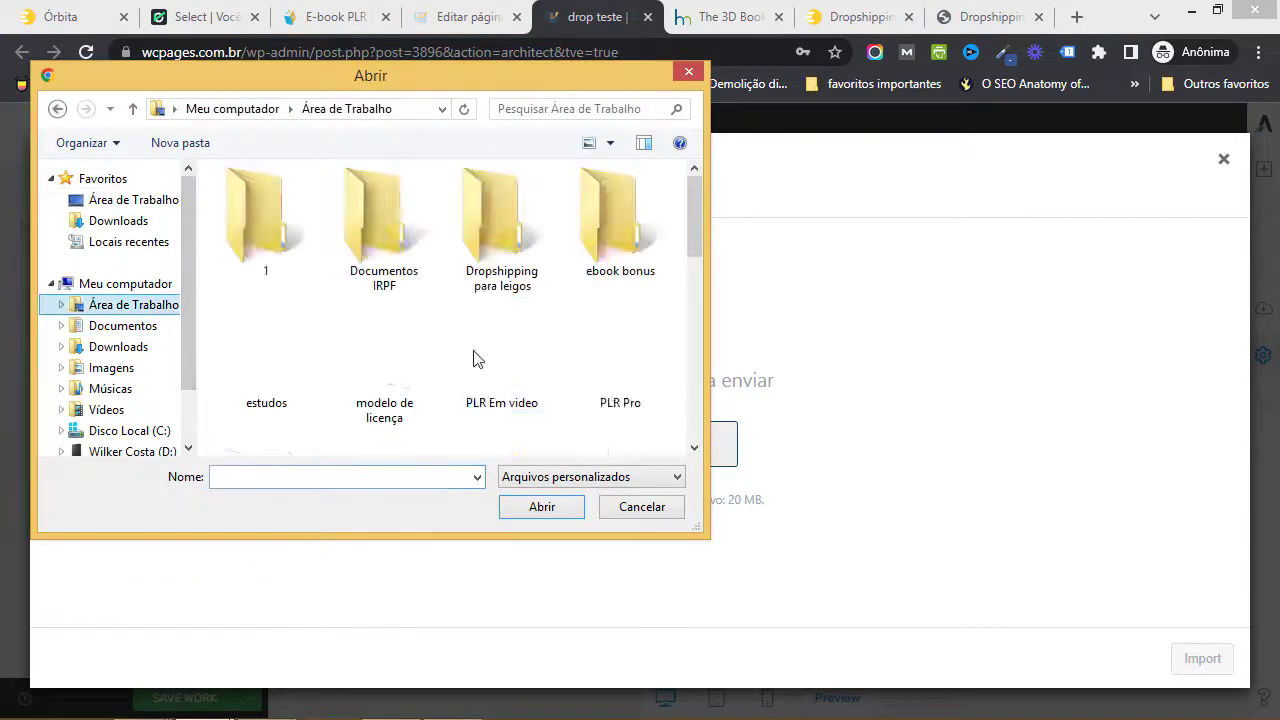
double_click(515, 285)
double_click(322, 412)
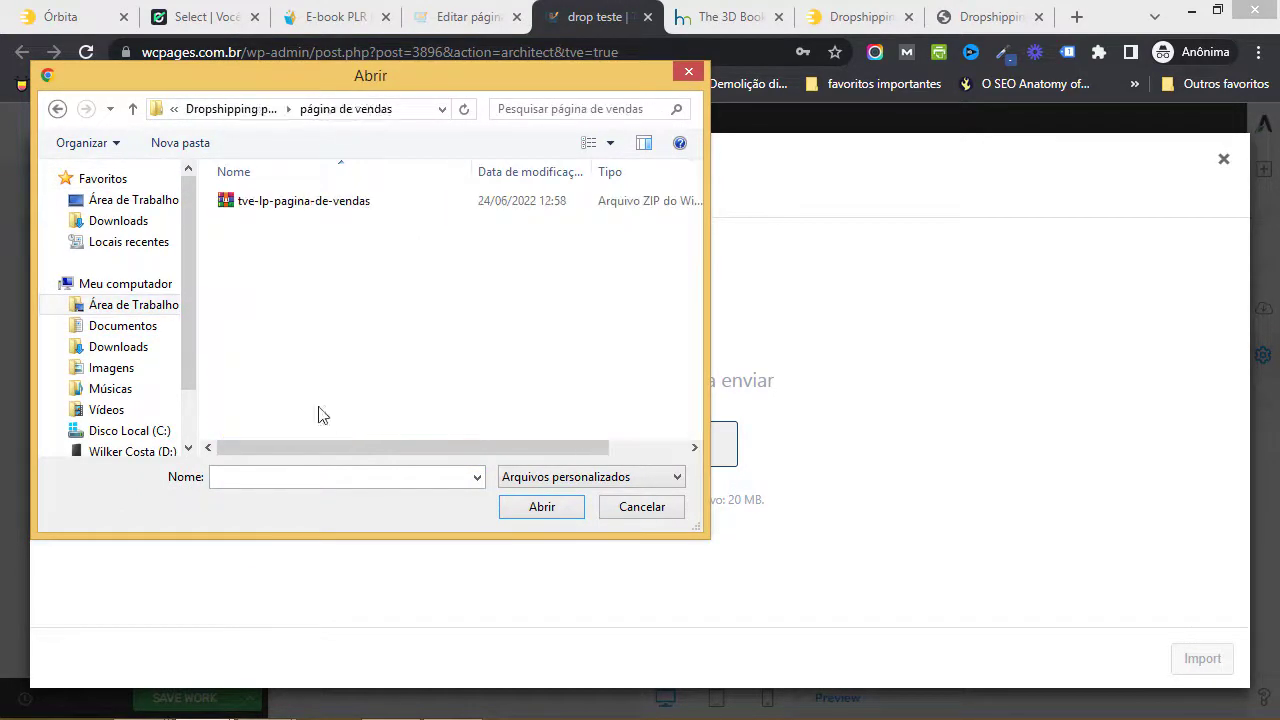
click(309, 203)
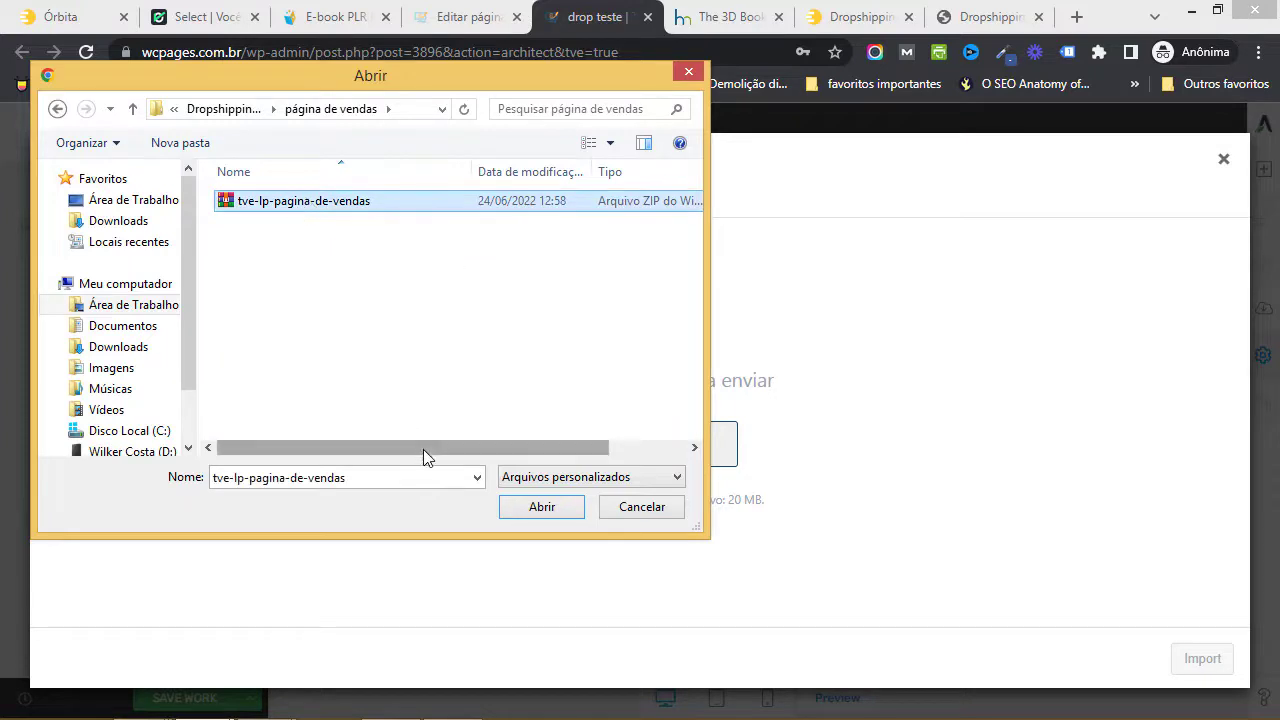
mouse_move(426, 451)
mouse_down()
mouse_move(597, 457)
mouse_move(403, 443)
mouse_up()
click(542, 507)
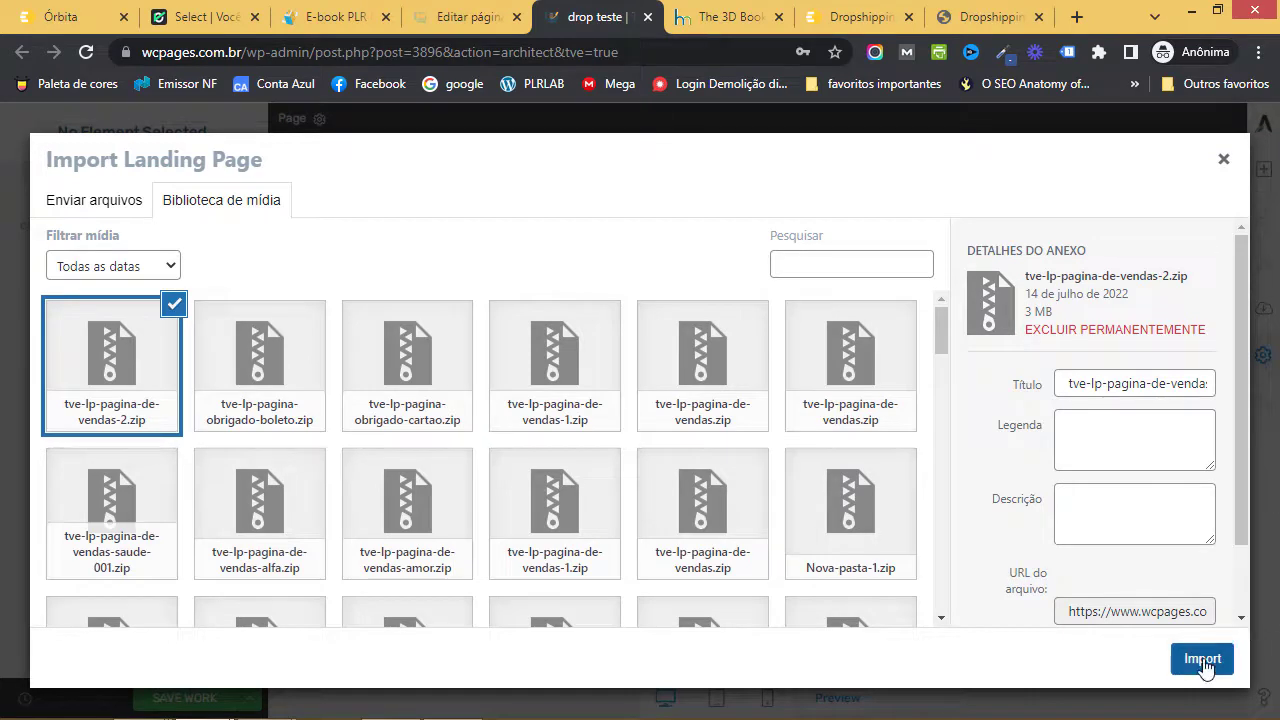
click(1202, 660)
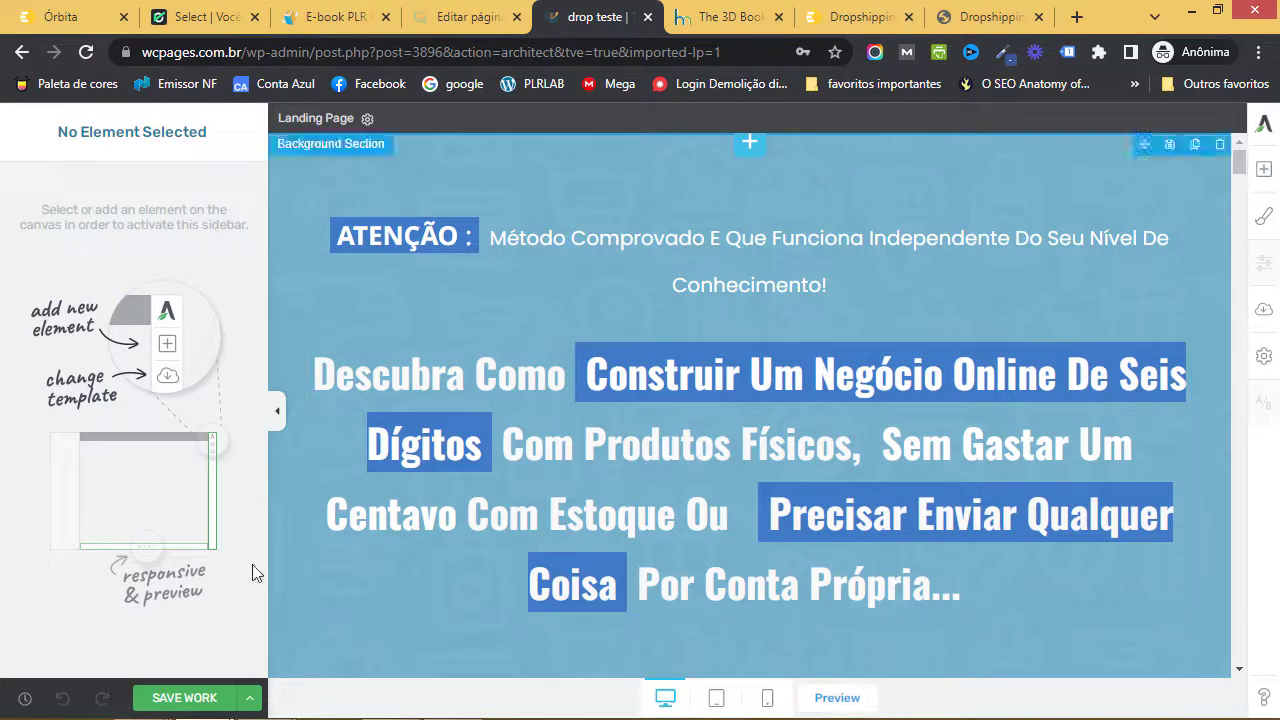
- Save the drop-teste page with the imported sales layout and preview it in a new tab
click(190, 698)
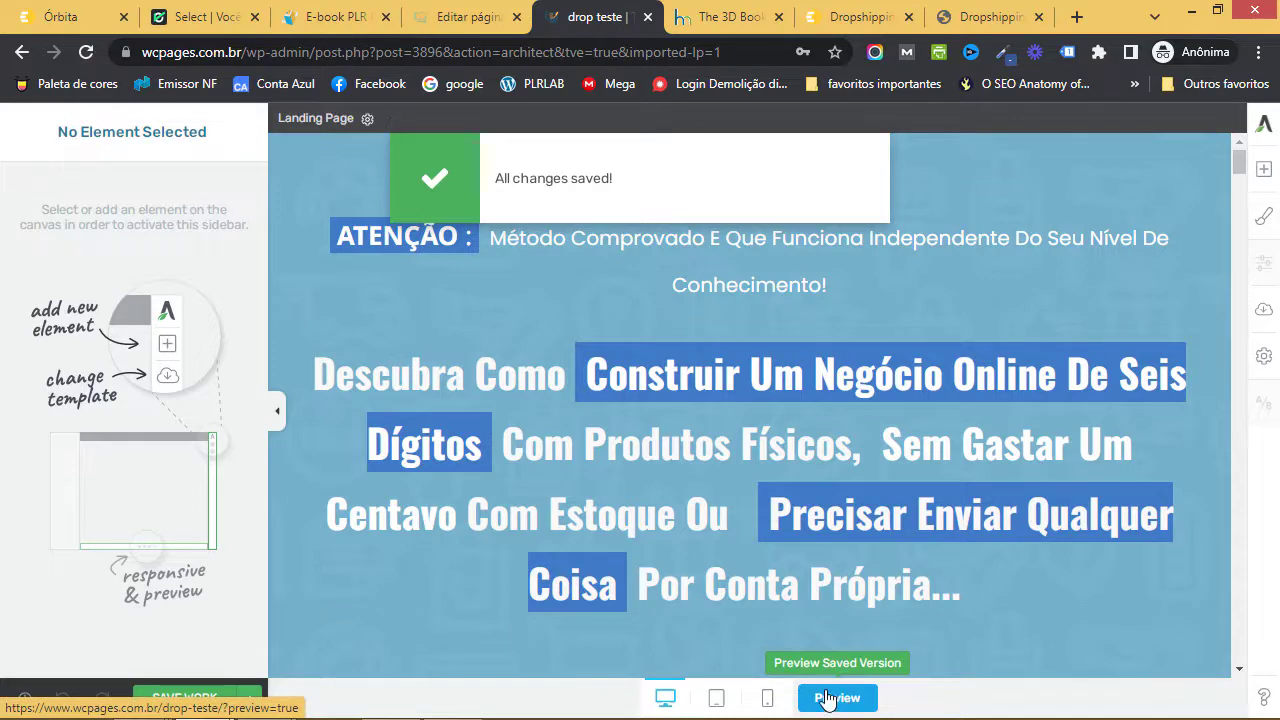
click(828, 697)
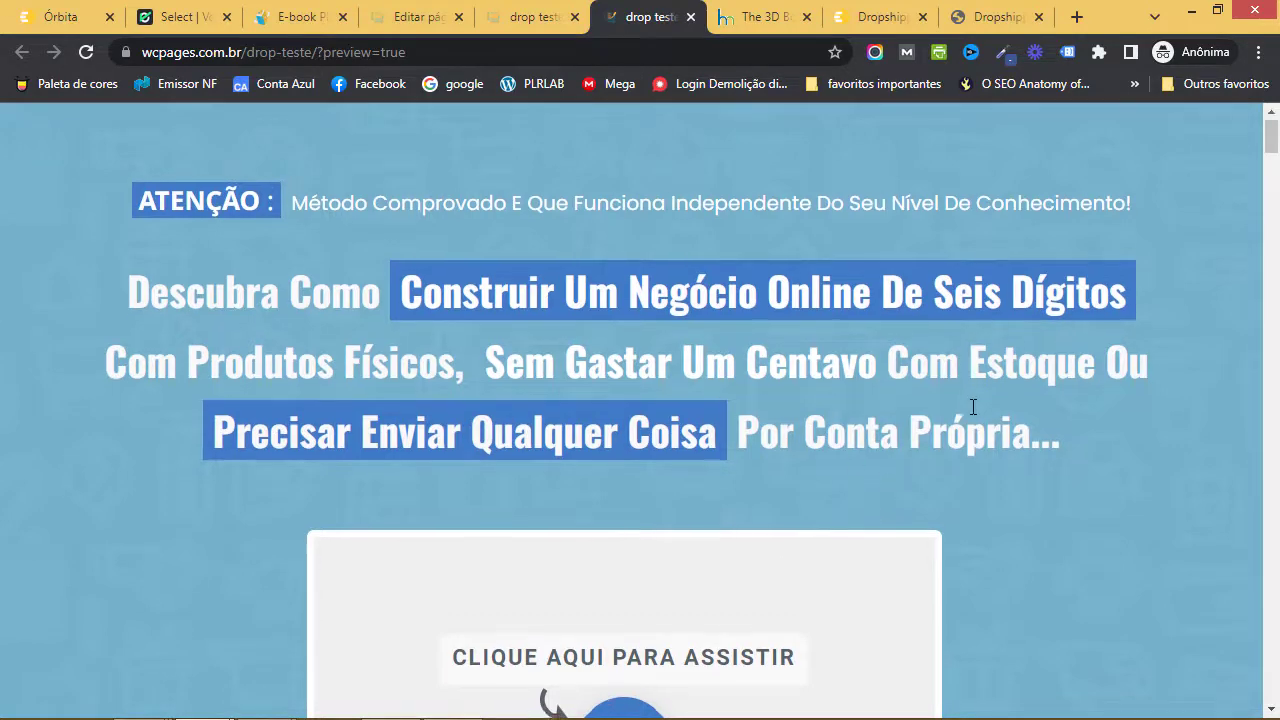
- Scroll through the drop-teste preview to review the imported sales page, then close it
scroll(971, 409, down, 4)
scroll(950, 388, down, 3)
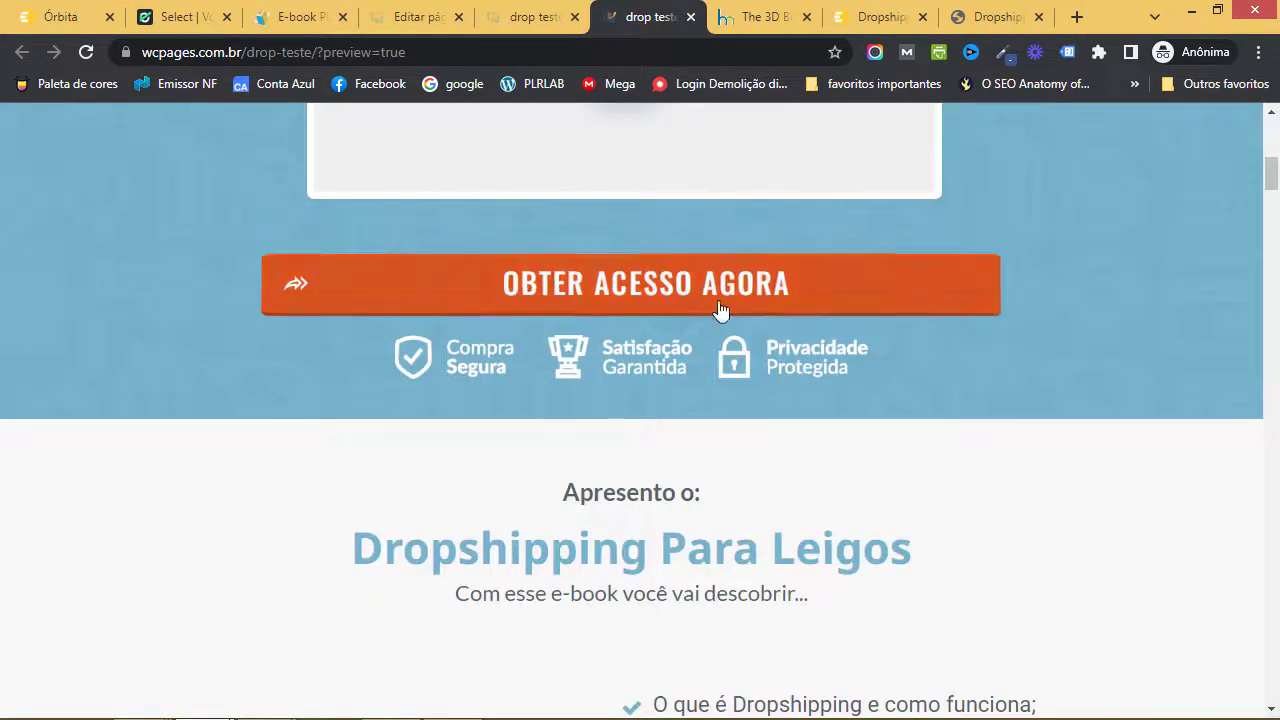
scroll(960, 405, down, 4)
scroll(960, 400, down, 18)
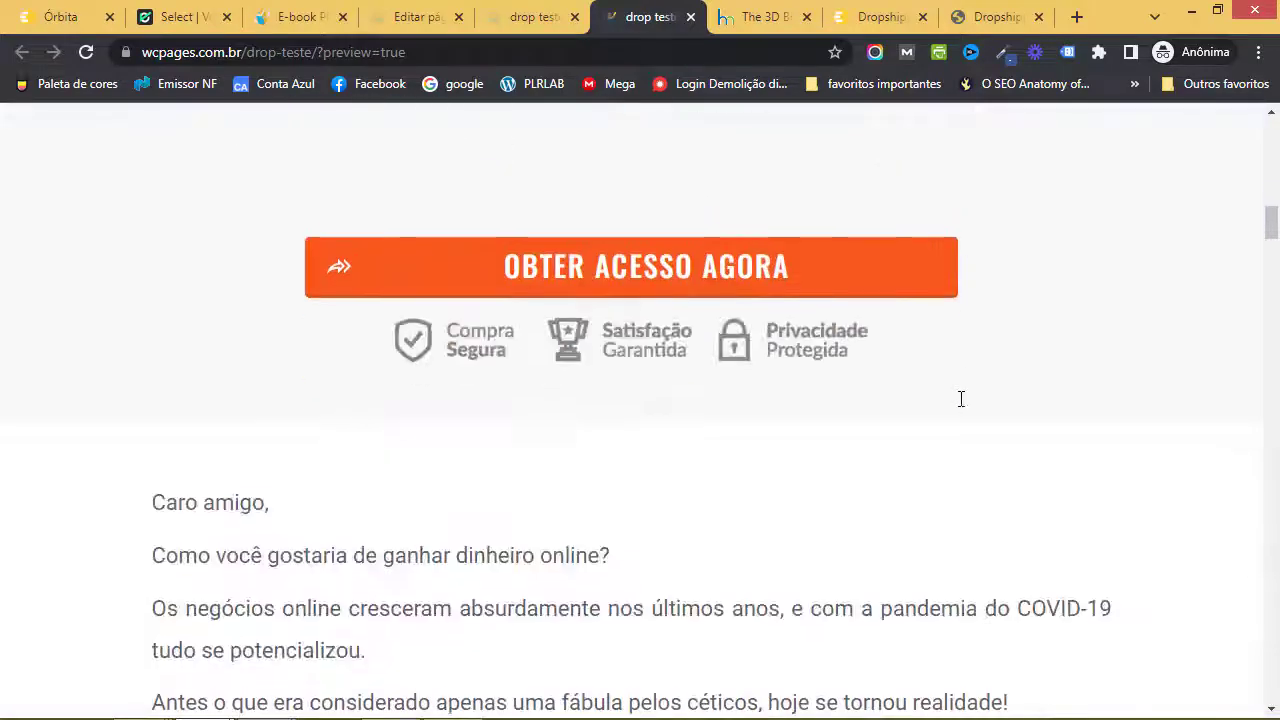
scroll(975, 409, down, 20)
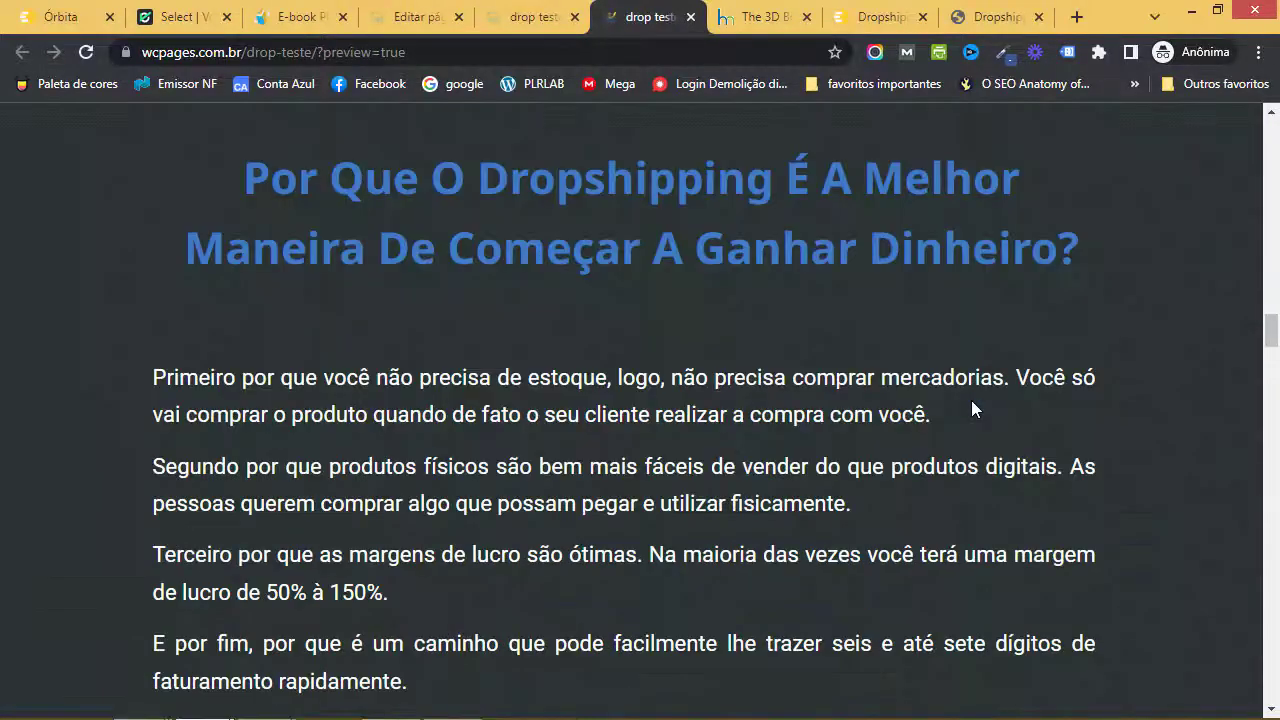
scroll(978, 414, down, 20)
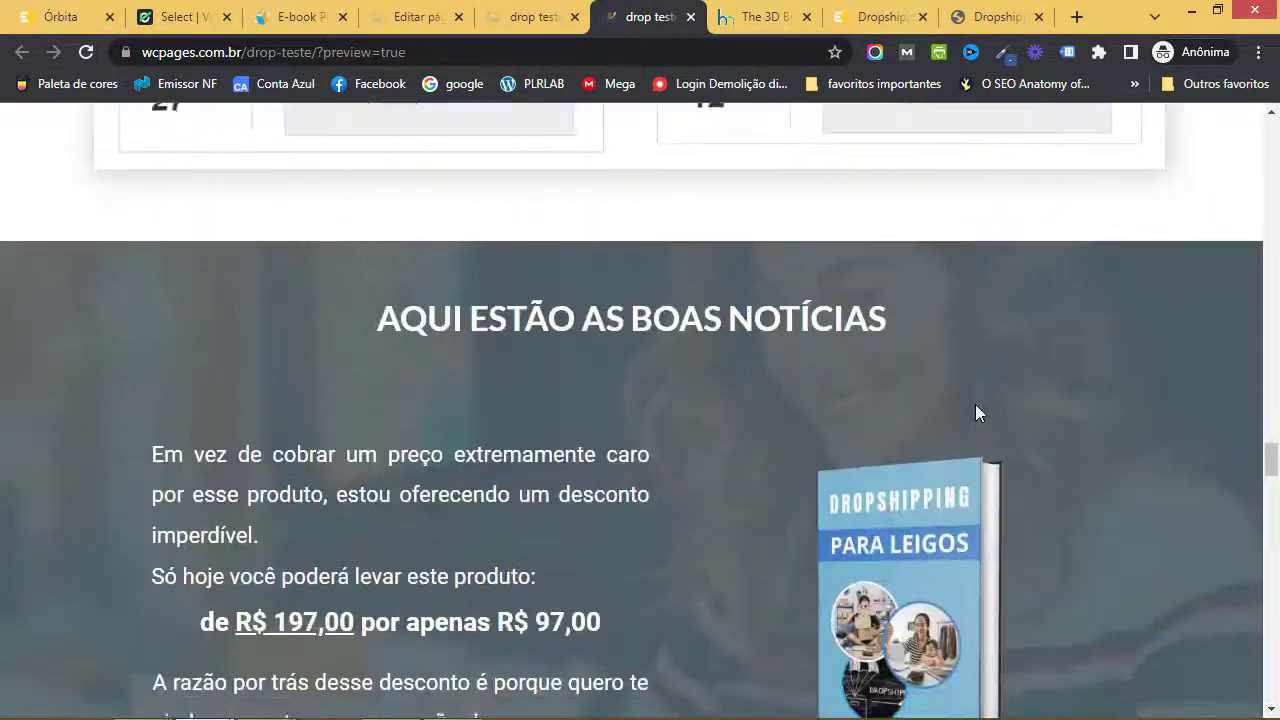
scroll(980, 412, down, 15)
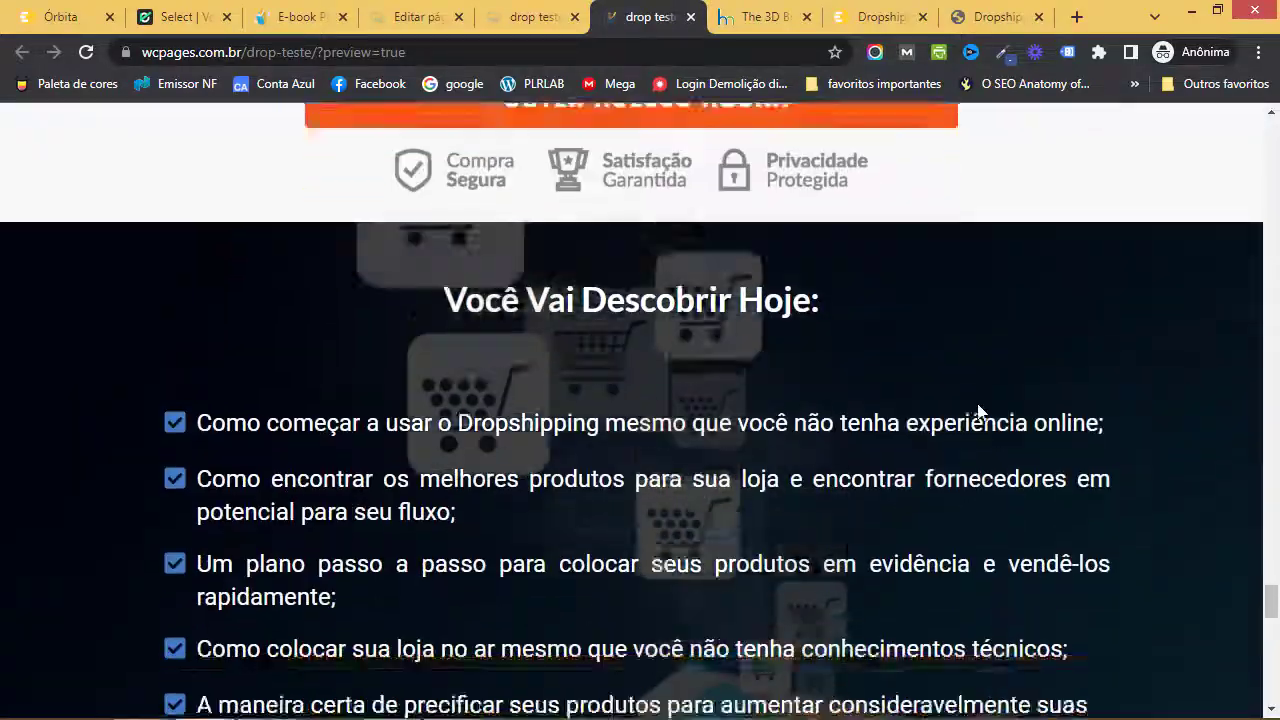
scroll(977, 411, up, 10)
scroll(978, 412, up, 20)
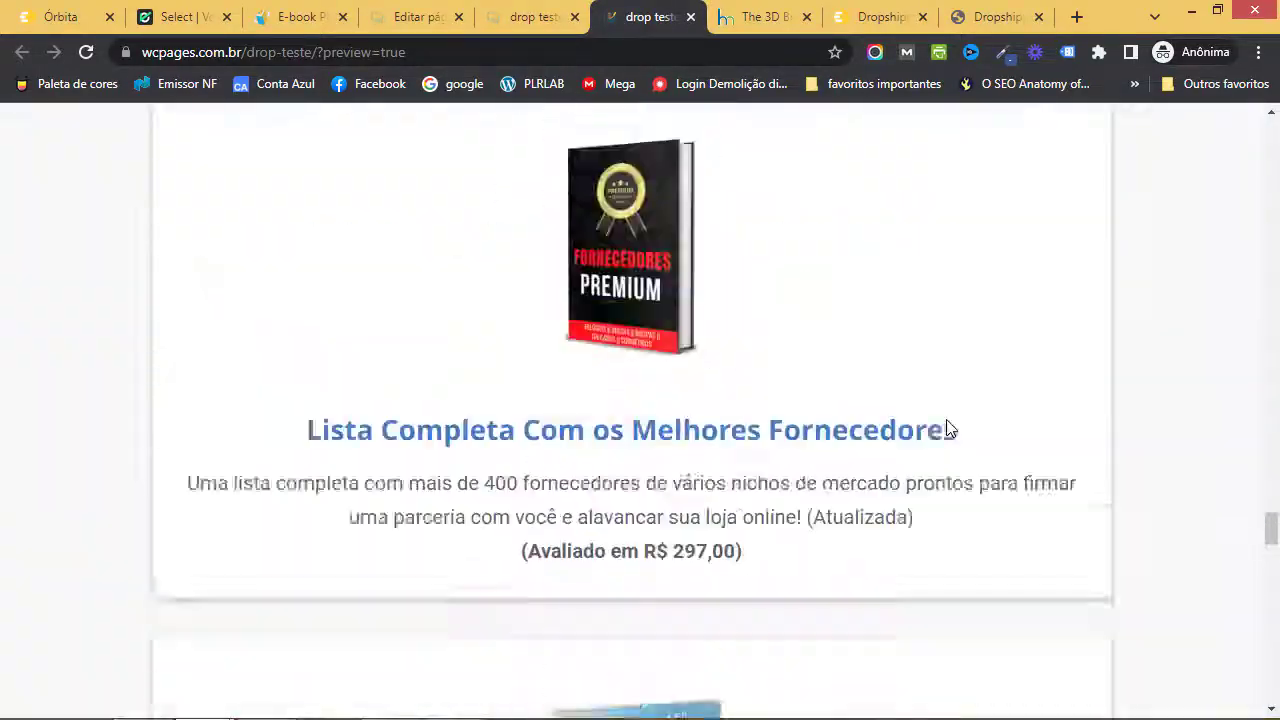
scroll(911, 456, up, 20)
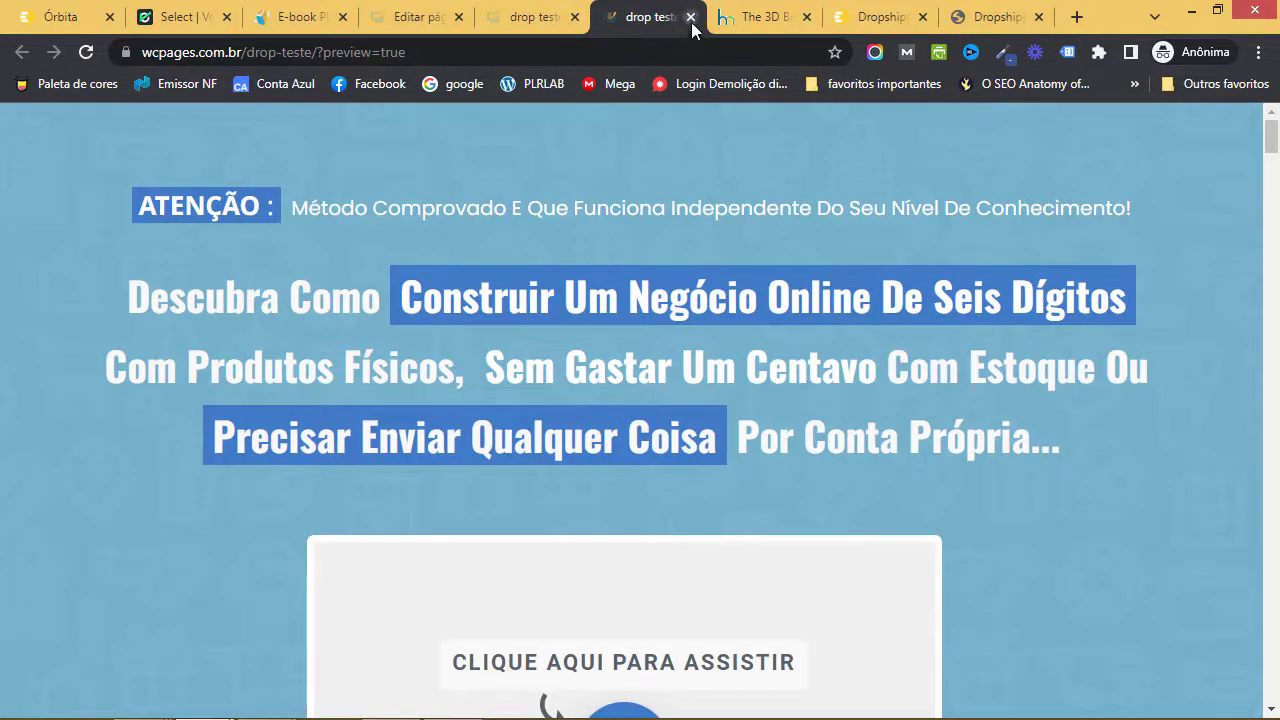
click(690, 18)
- Copy the Checkout Sun URL from Órbita's Eduzz links and go back to the editor
scroll(714, 354, down, 5)
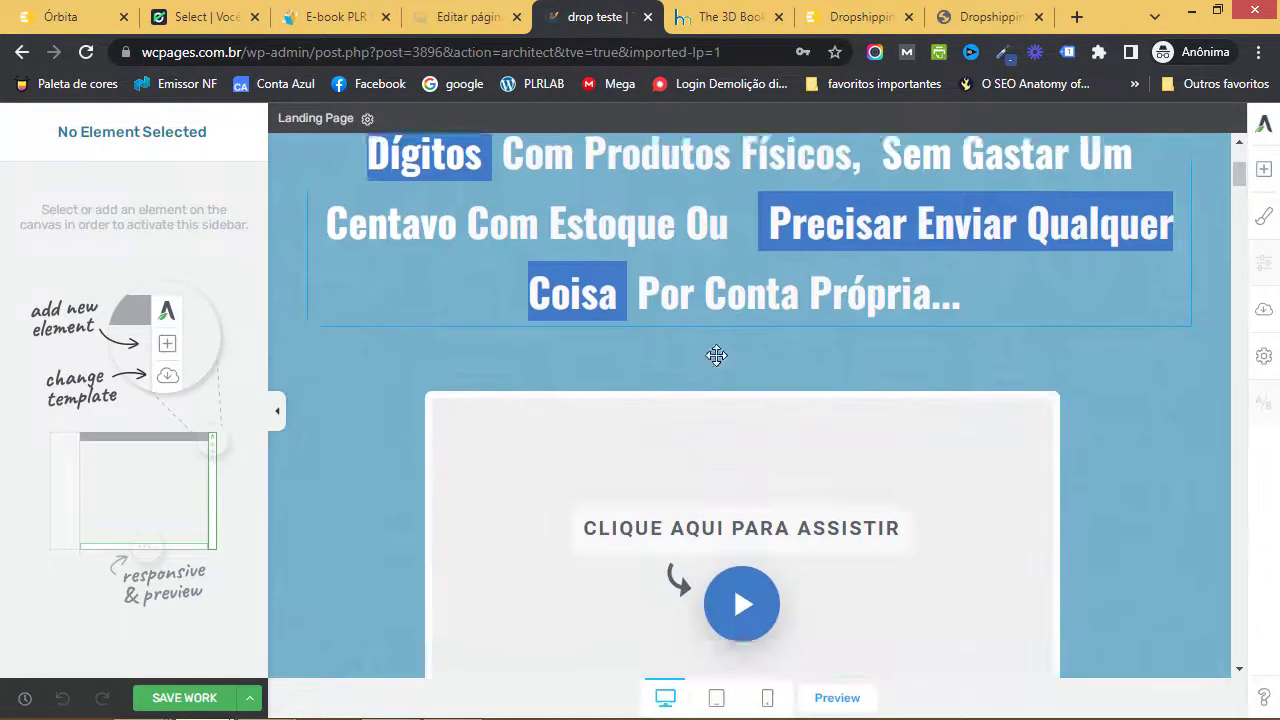
scroll(716, 355, down, 3)
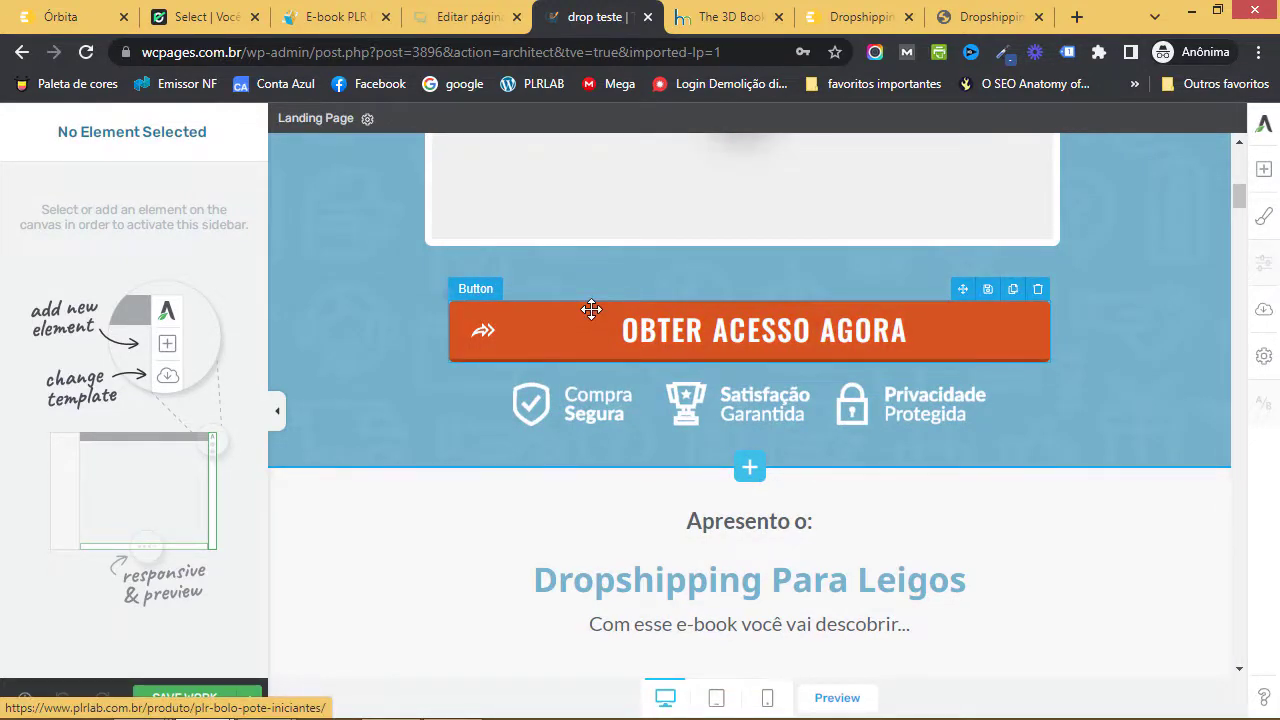
click(97, 16)
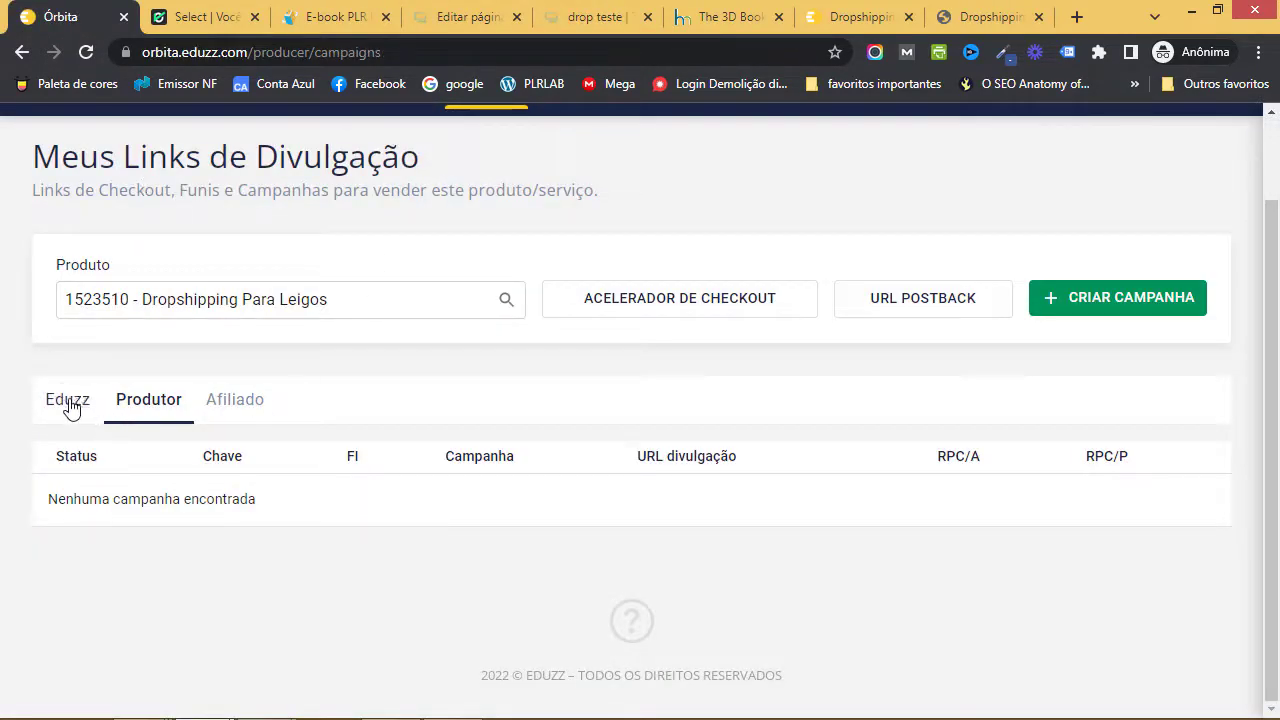
click(67, 402)
scroll(252, 494, down, 1)
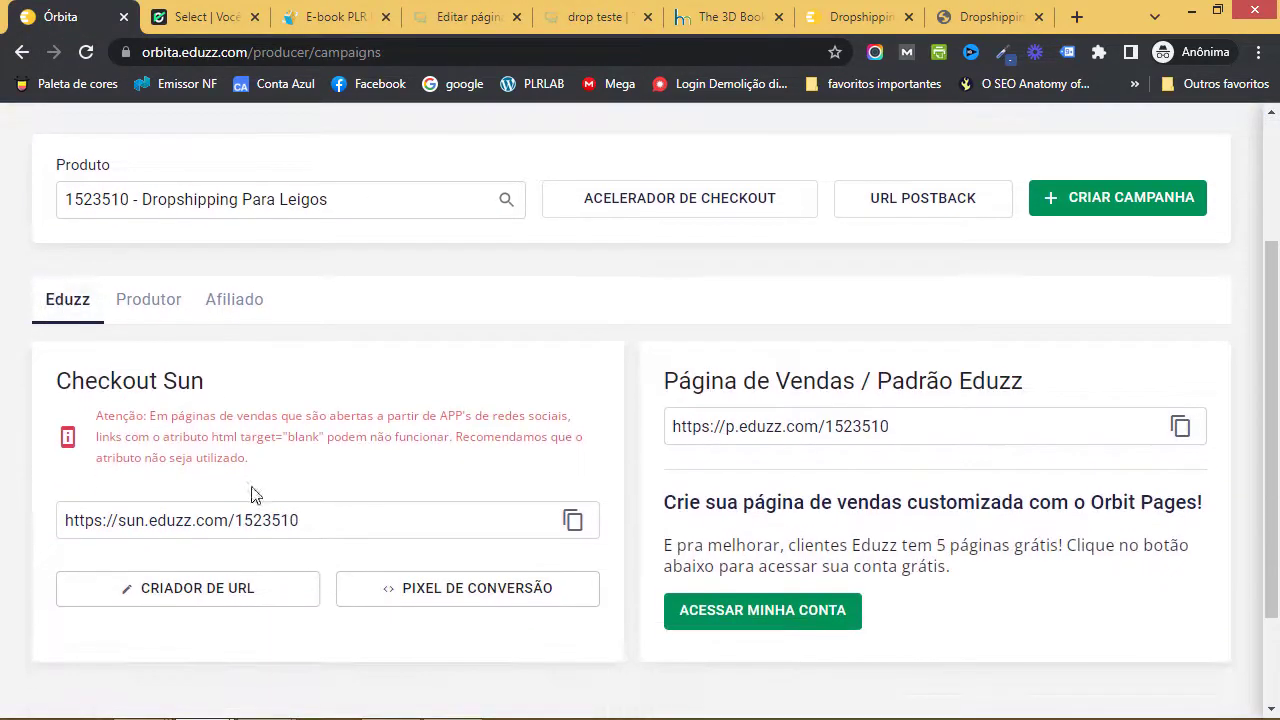
click(572, 521)
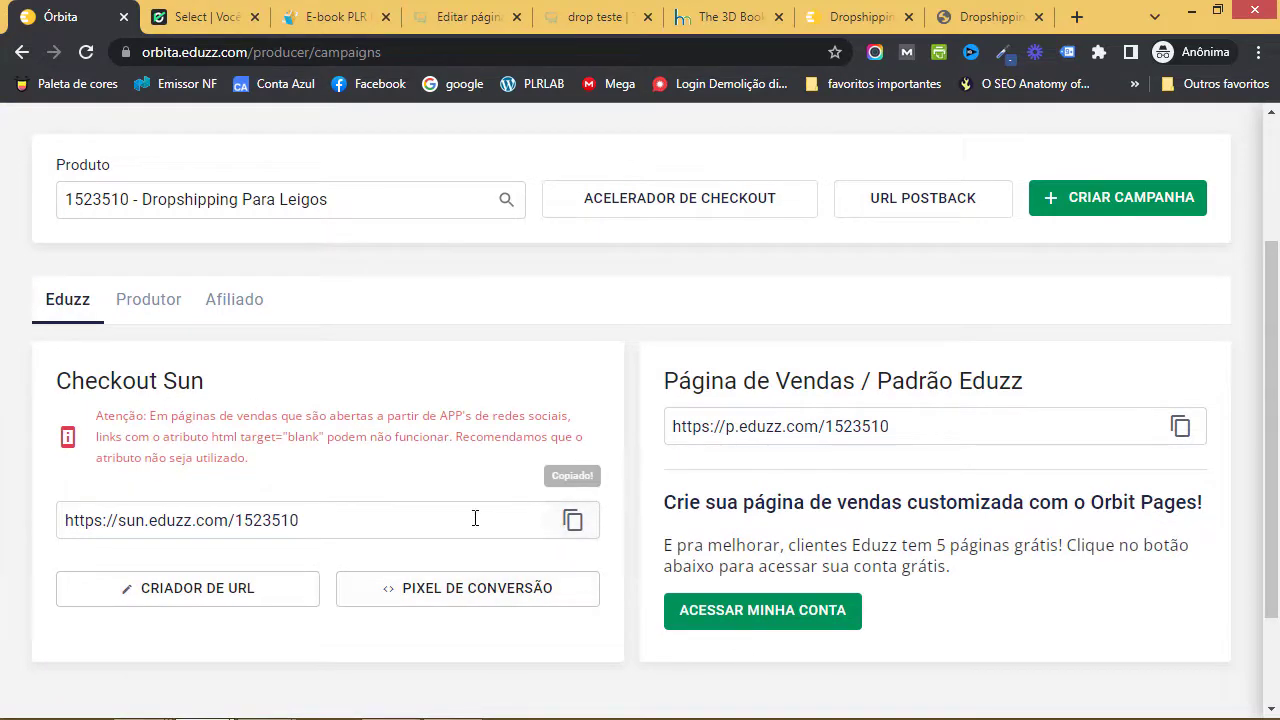
click(595, 17)
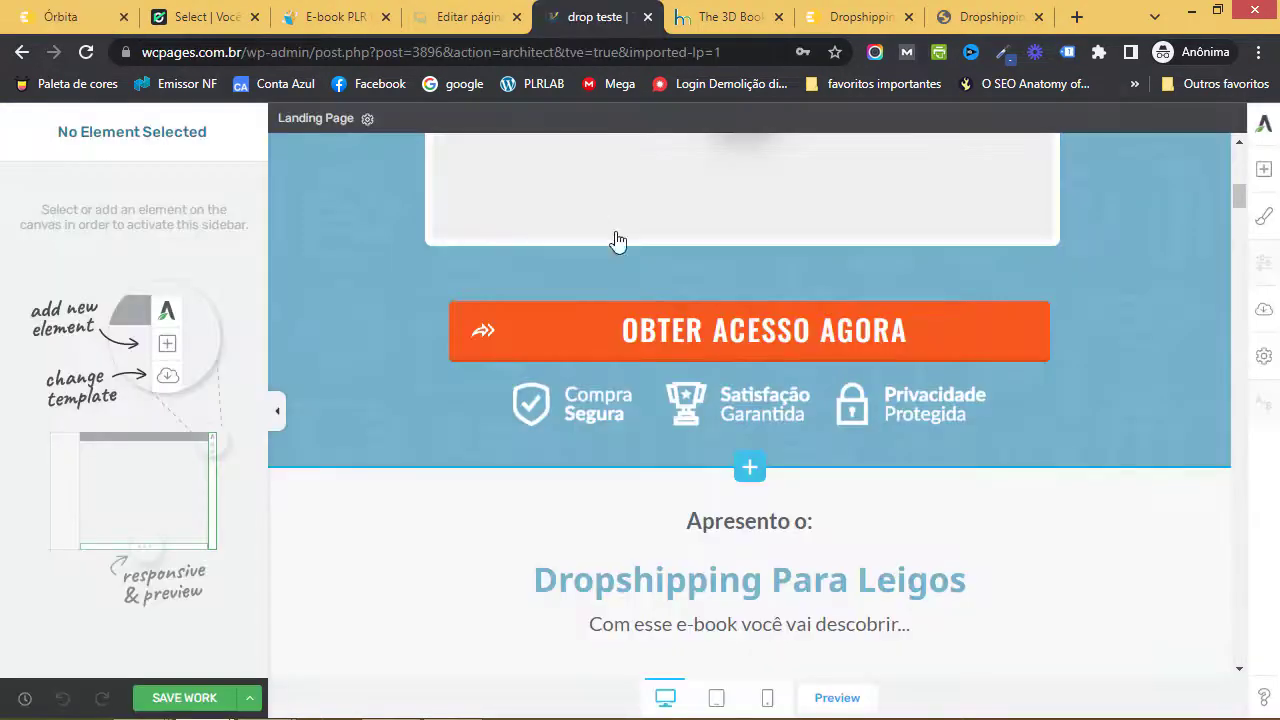
click(557, 305)
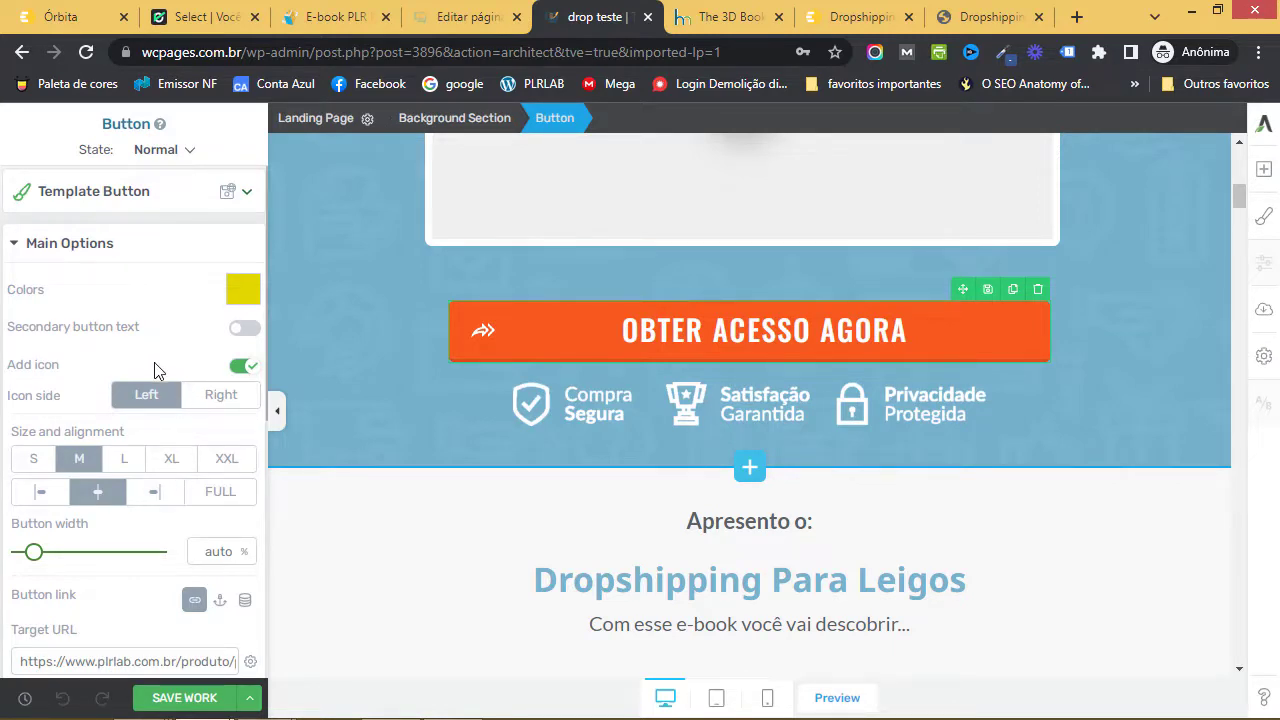
scroll(155, 370, down, 2)
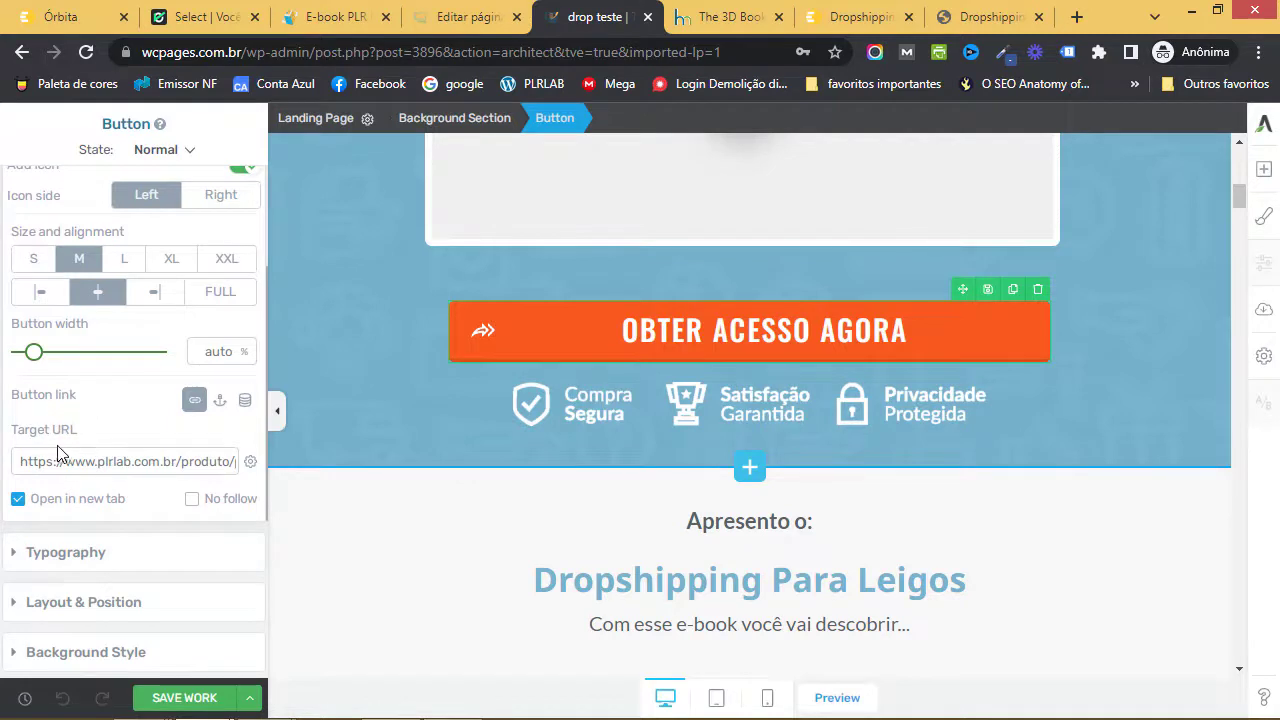
click(117, 462)
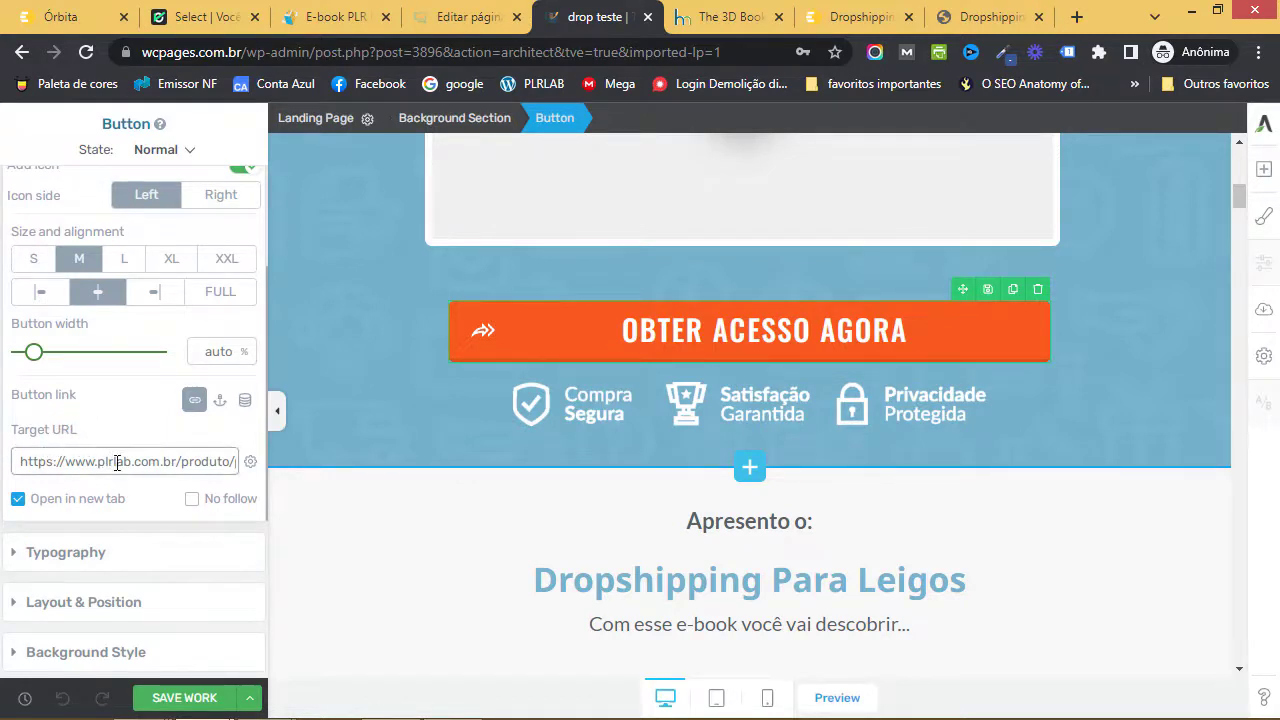
key(ctrl+a)
key(BackSpace)
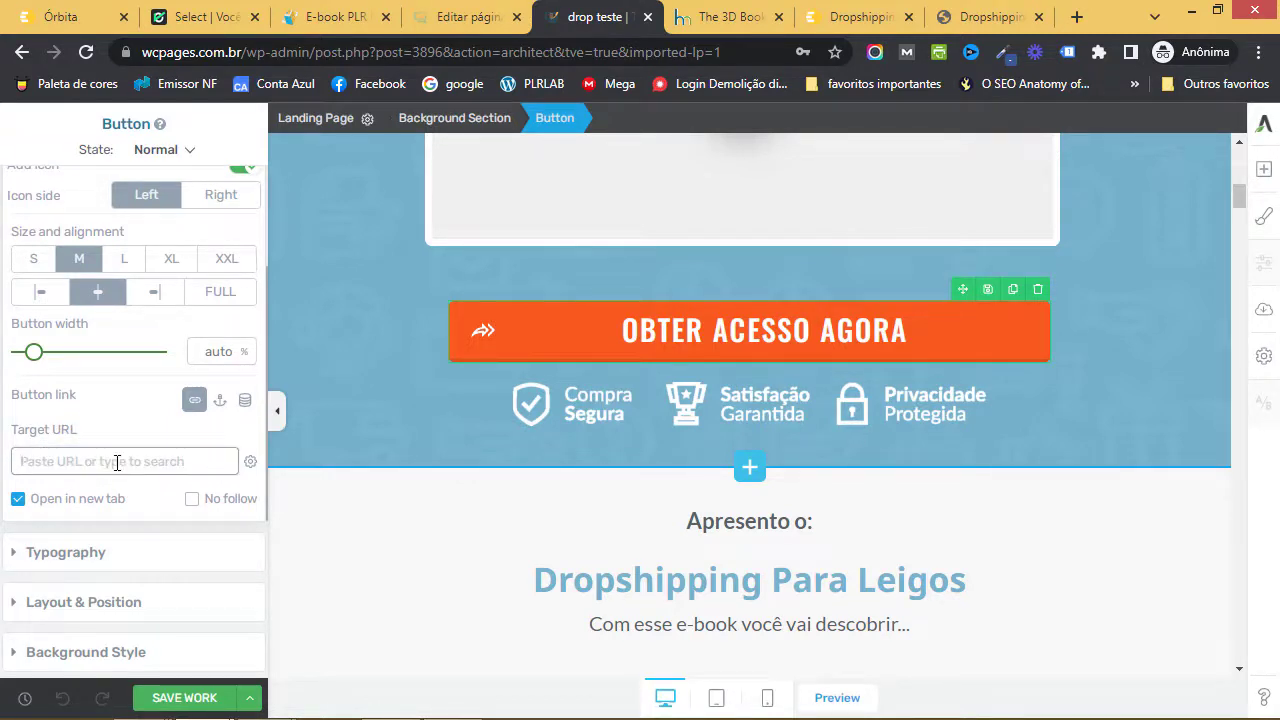
key(ctrl+v)
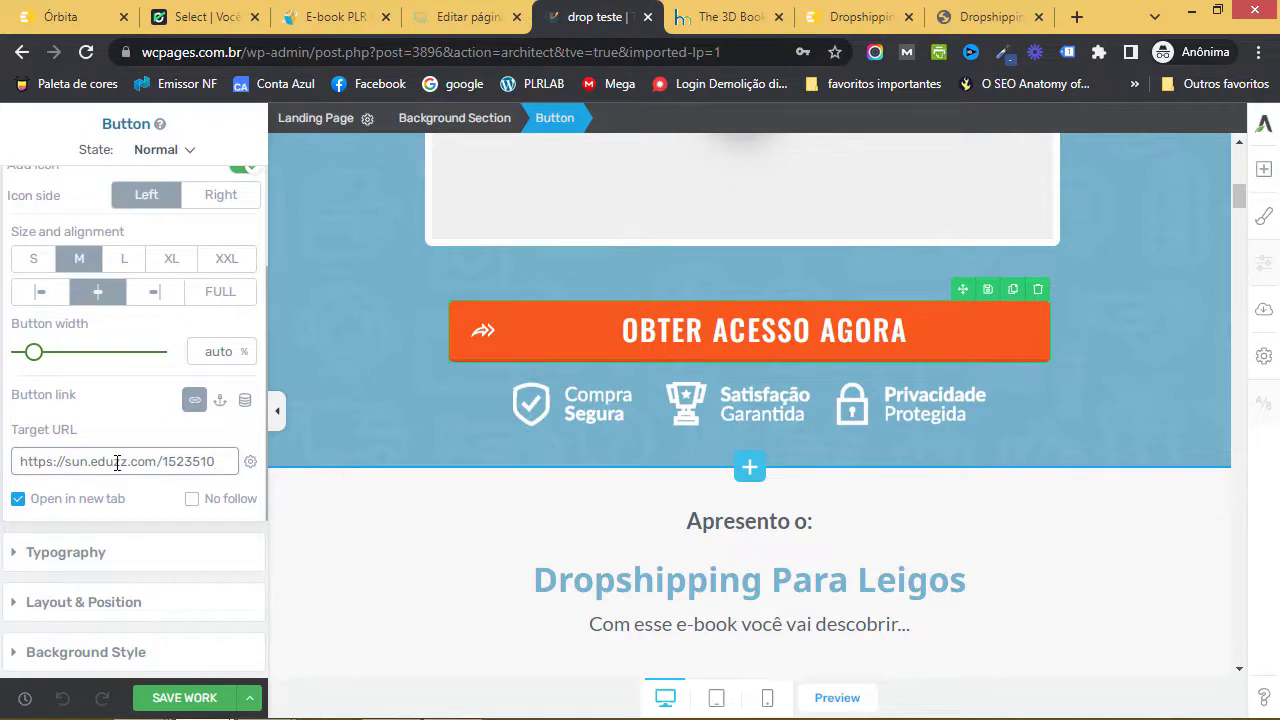
scroll(549, 491, down, 9)
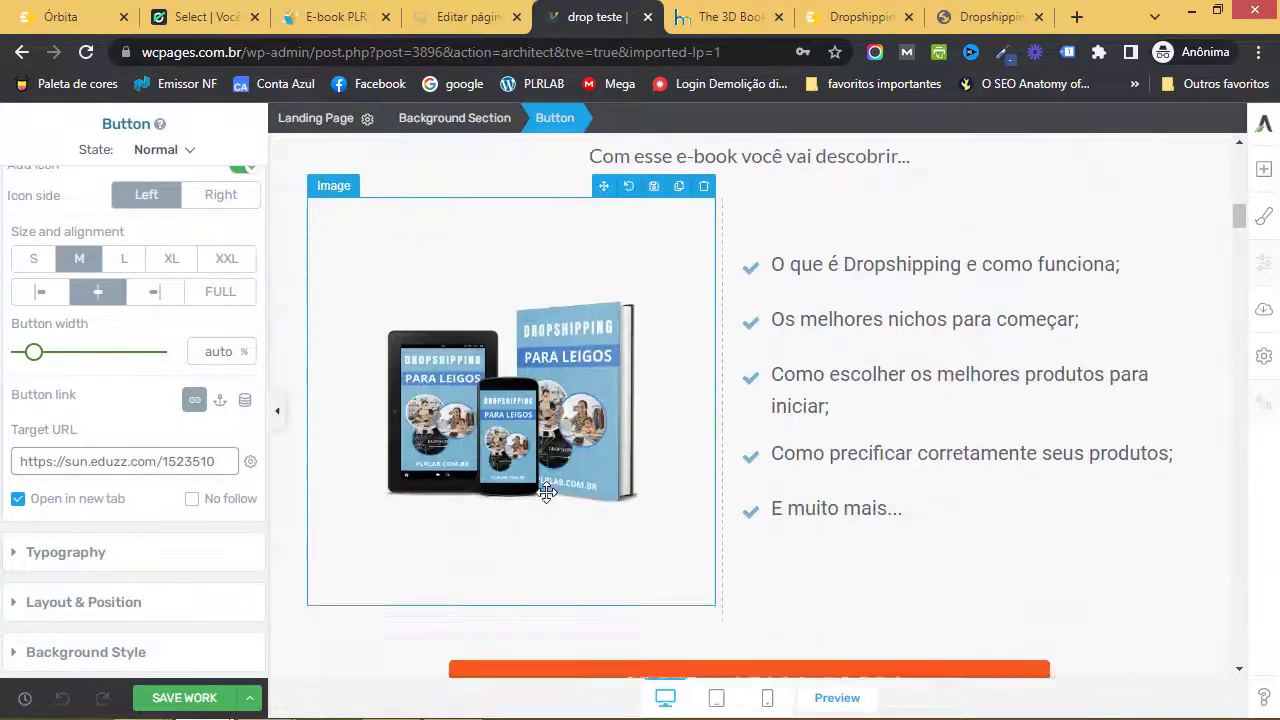
click(591, 343)
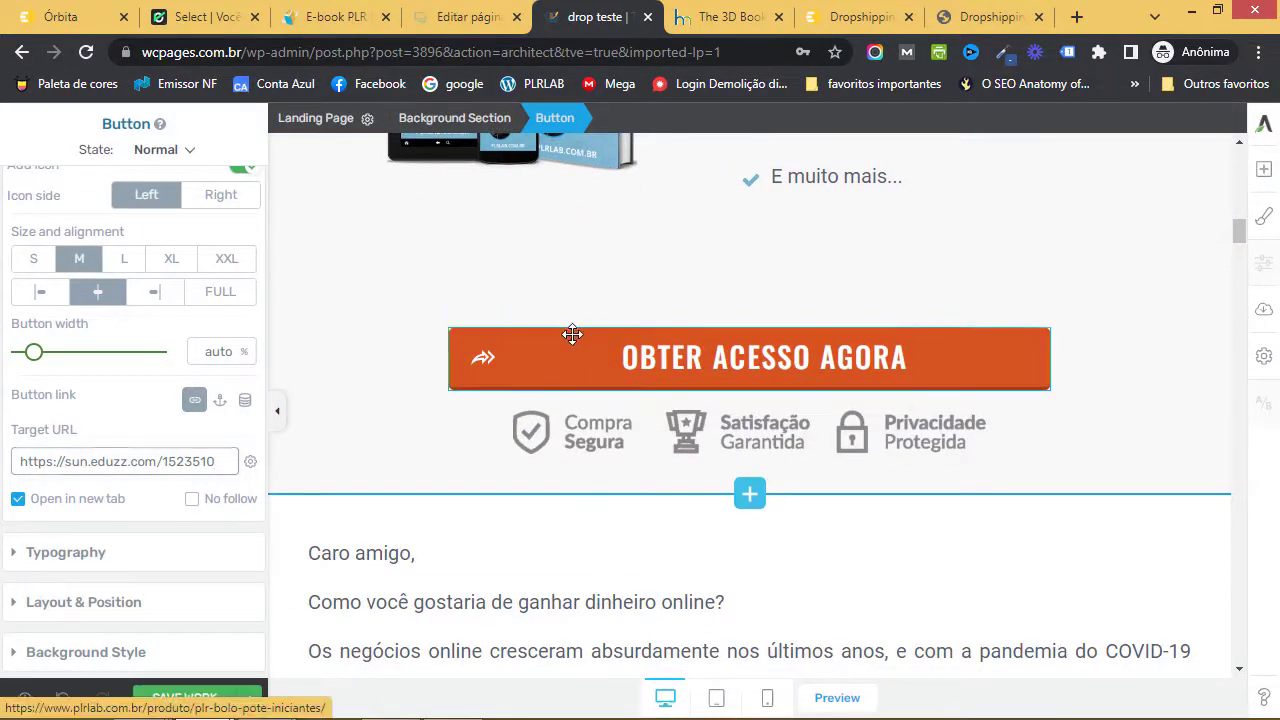
triple_click(113, 459)
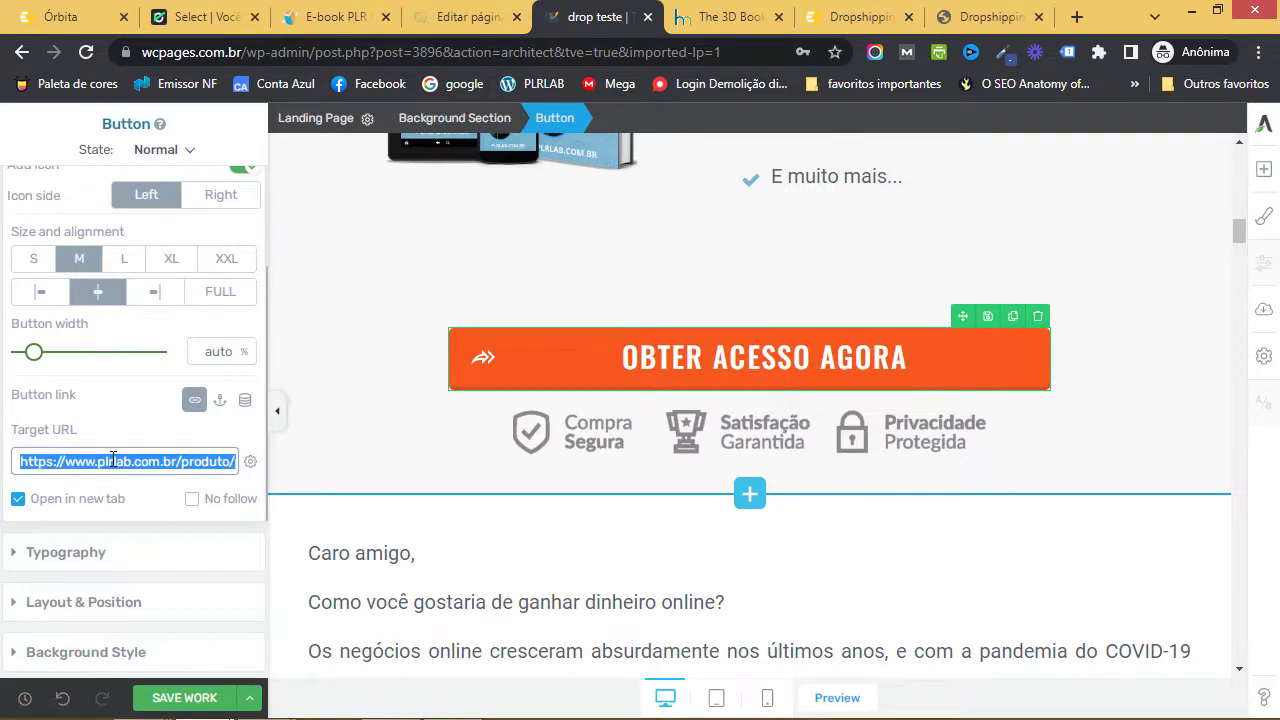
key(BackSpace)
key(ctrl+v)
- Point the COMPRAR AGORA and countdown OBTER ACESSO AGORA buttons to the same checkout, then save
scroll(611, 499, down, 4)
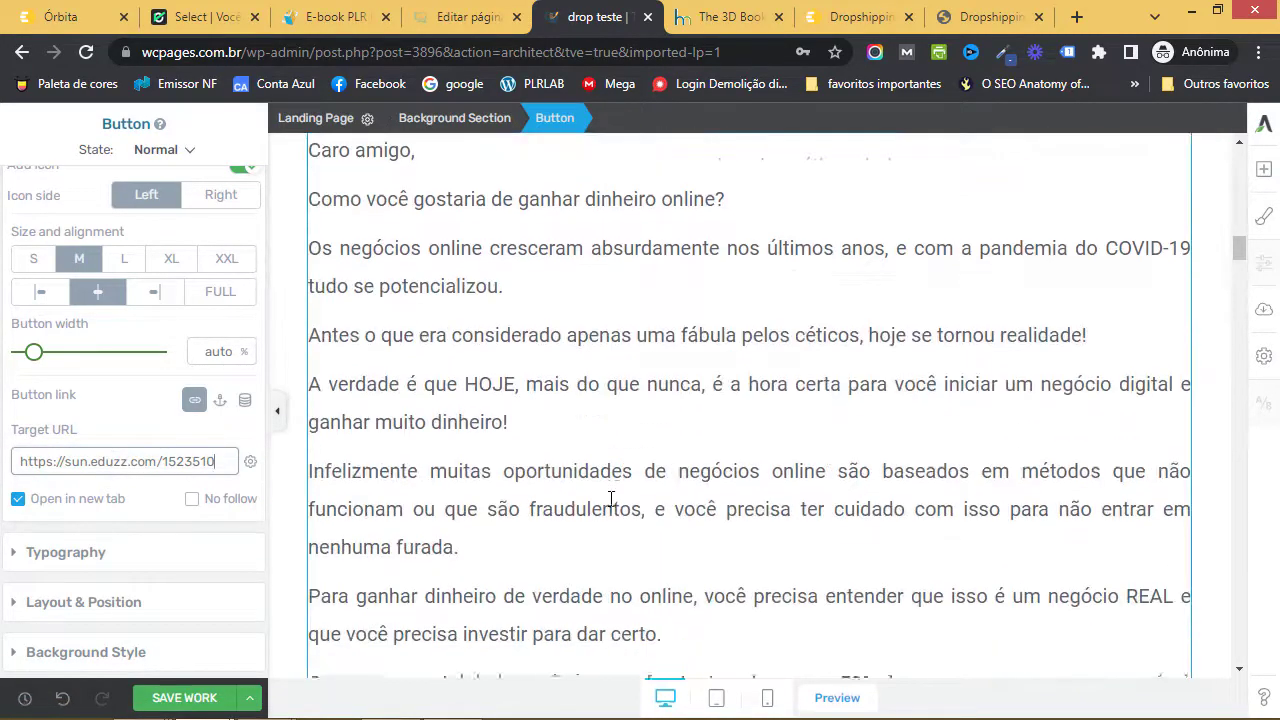
scroll(611, 499, down, 20)
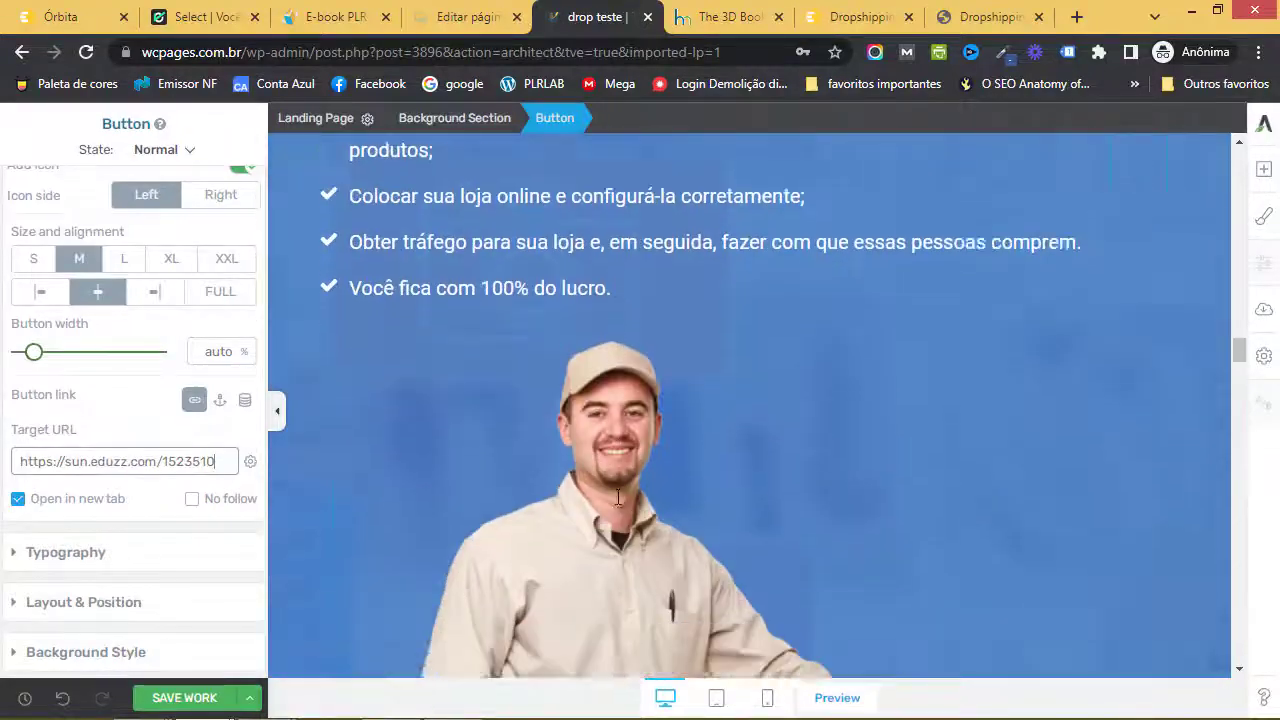
scroll(618, 497, down, 20)
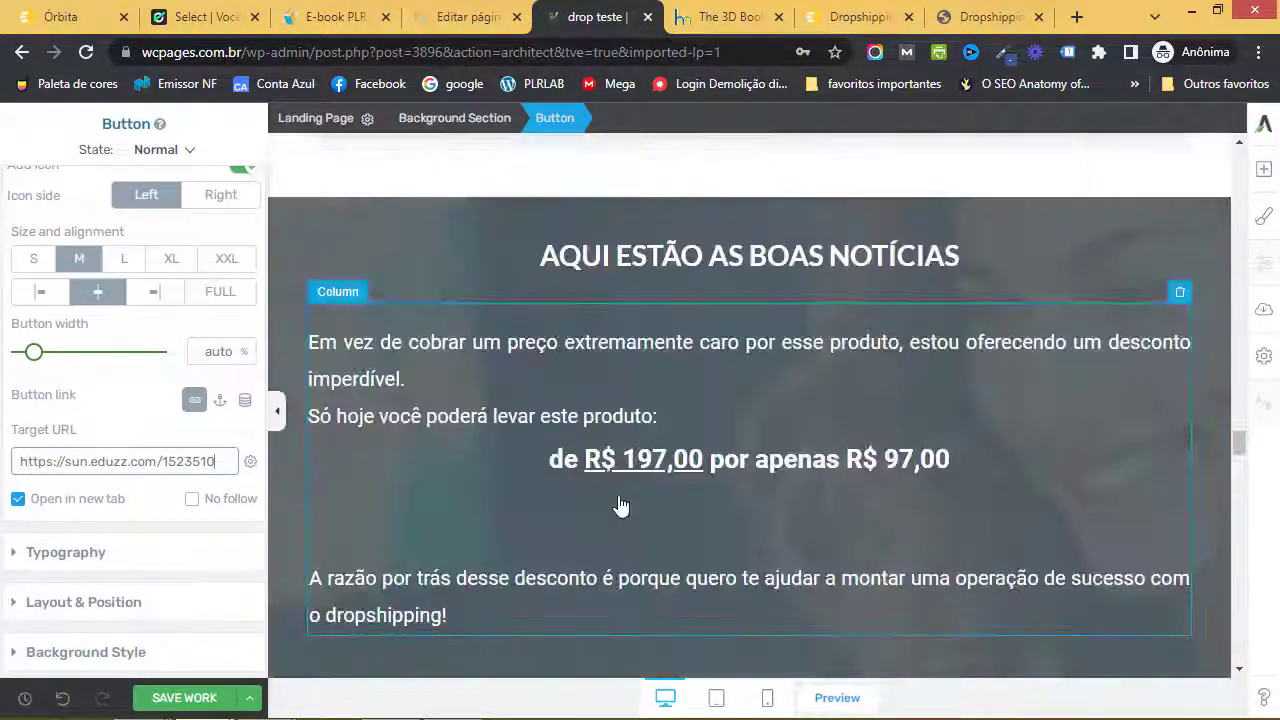
scroll(618, 505, down, 10)
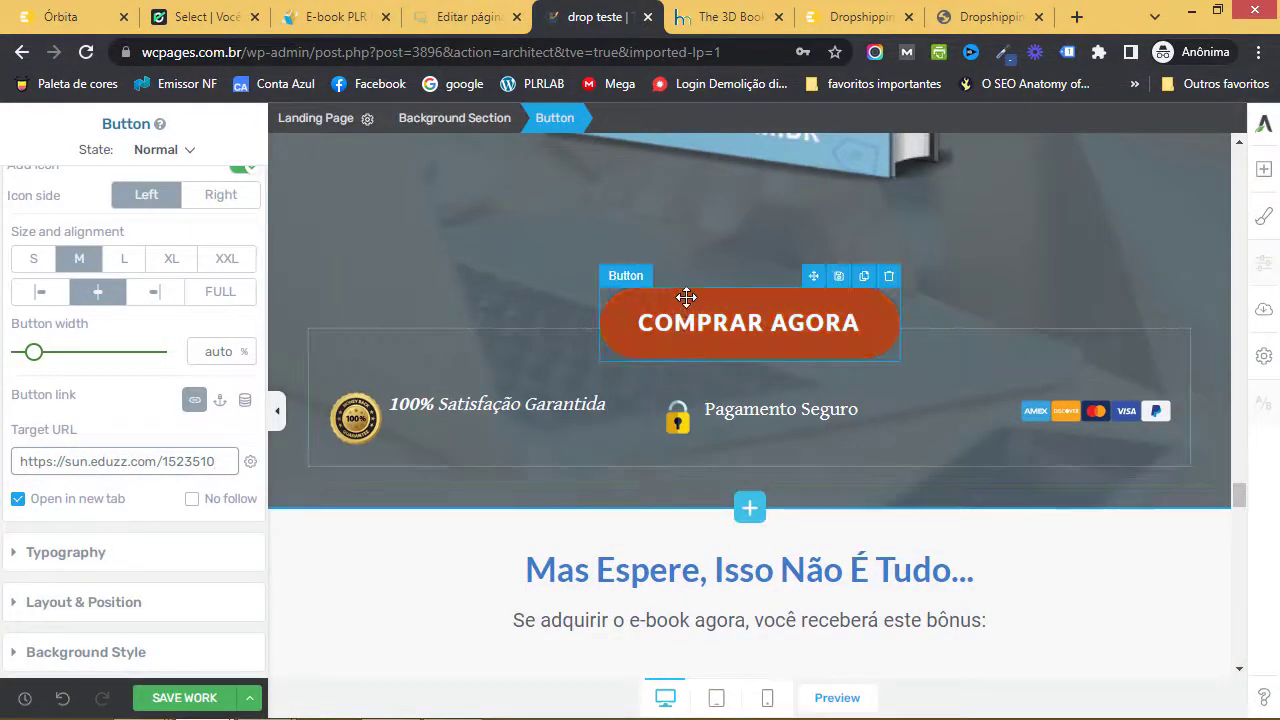
click(684, 297)
triple_click(202, 461)
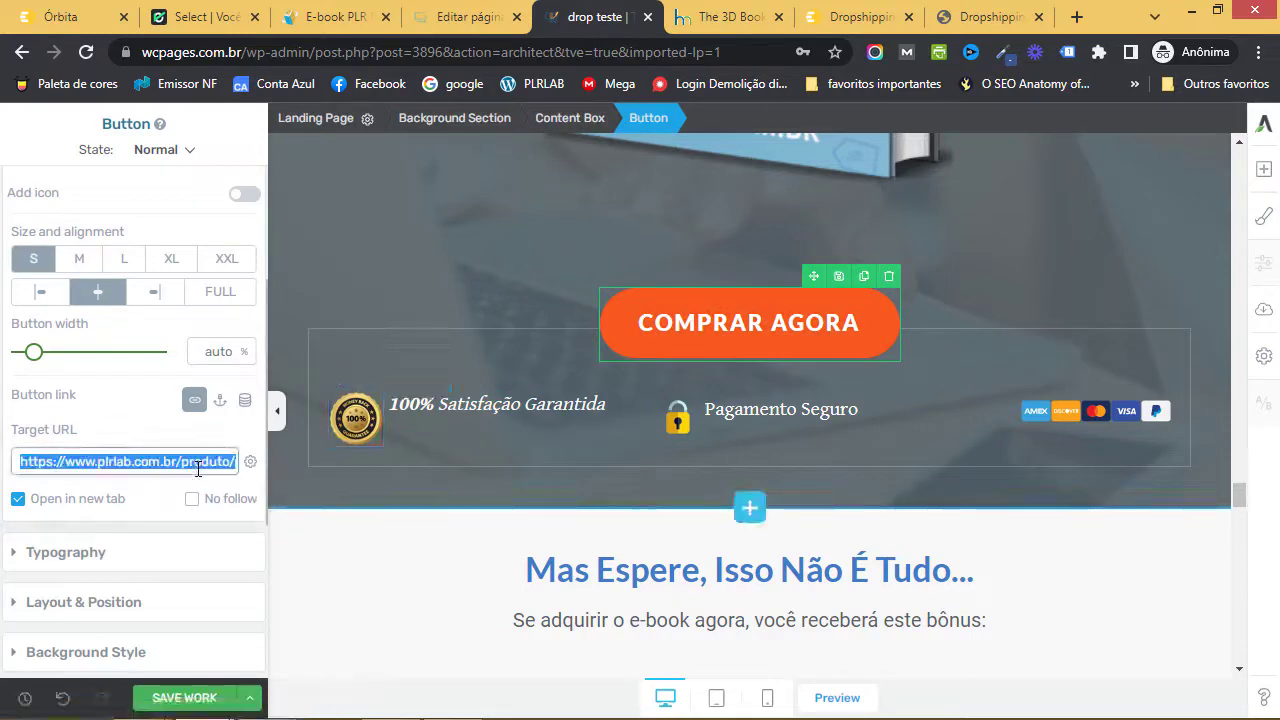
key(BackSpace)
text(https://sun.eduzz.com/1523510)
scroll(667, 472, down, 4)
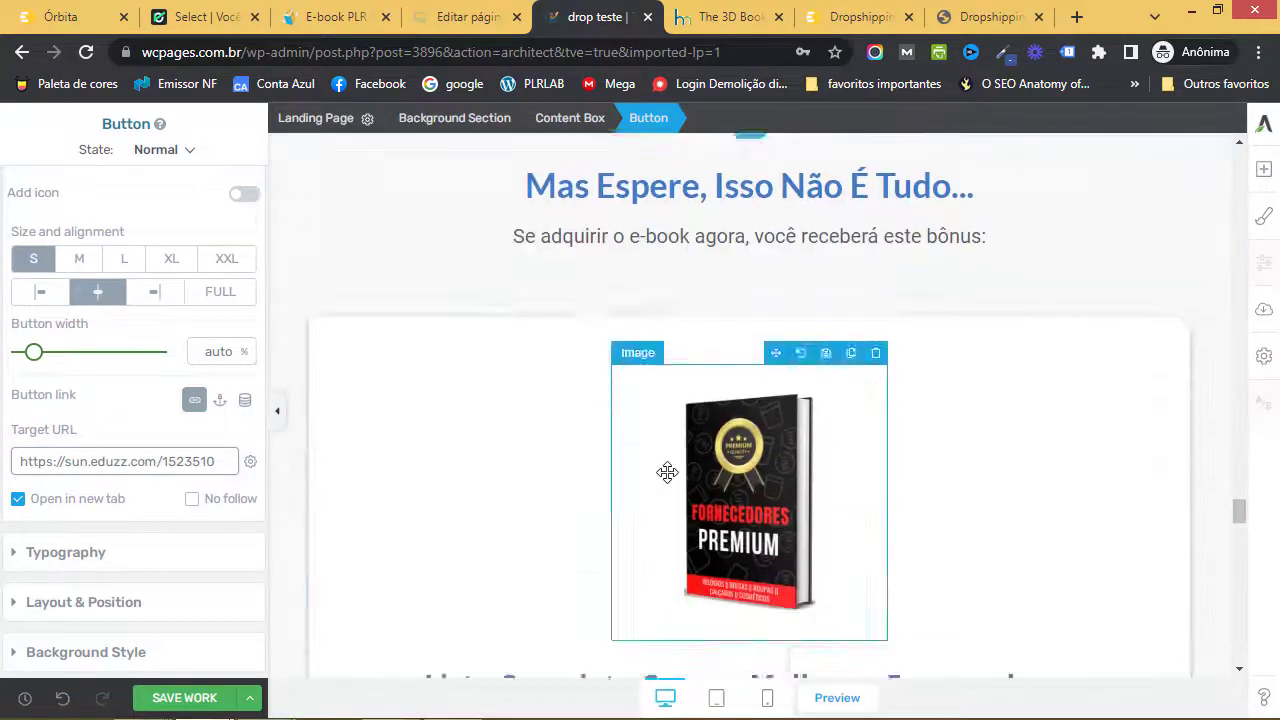
scroll(667, 472, down, 10)
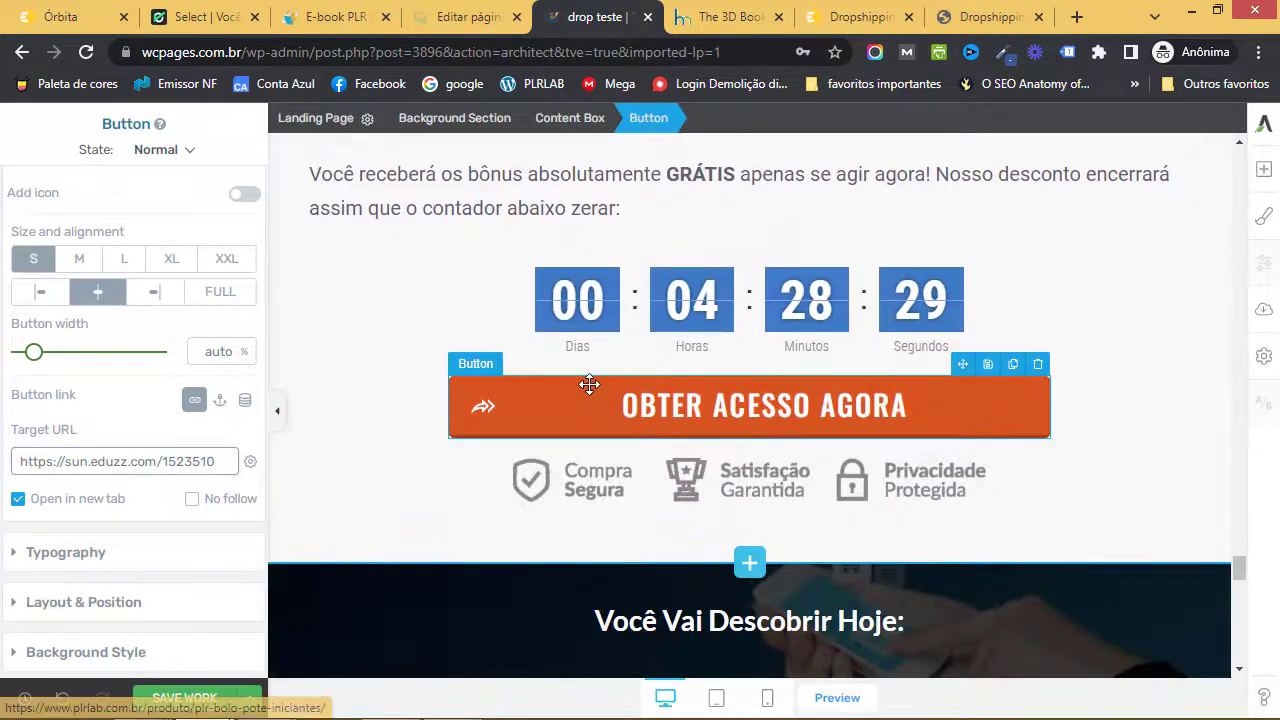
click(514, 414)
triple_click(177, 461)
key(BackSpace)
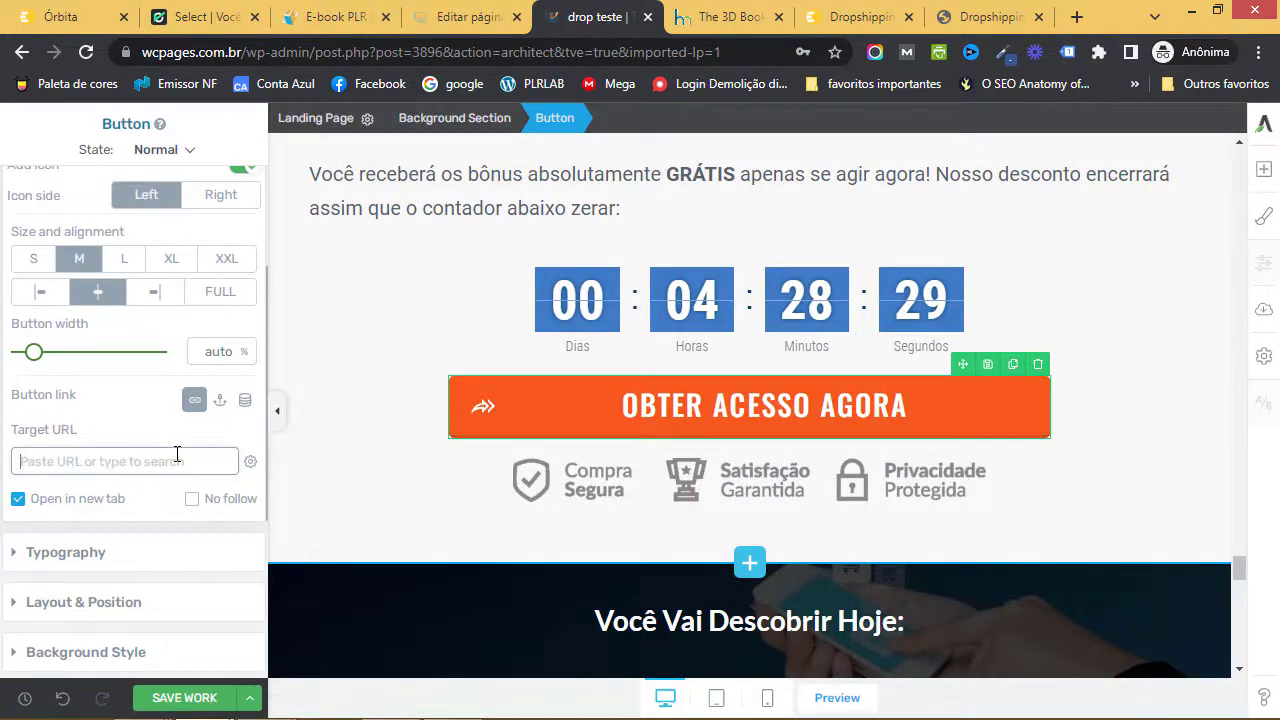
text(https://sun.eduzz.com/1523510)
scroll(578, 487, down, 10)
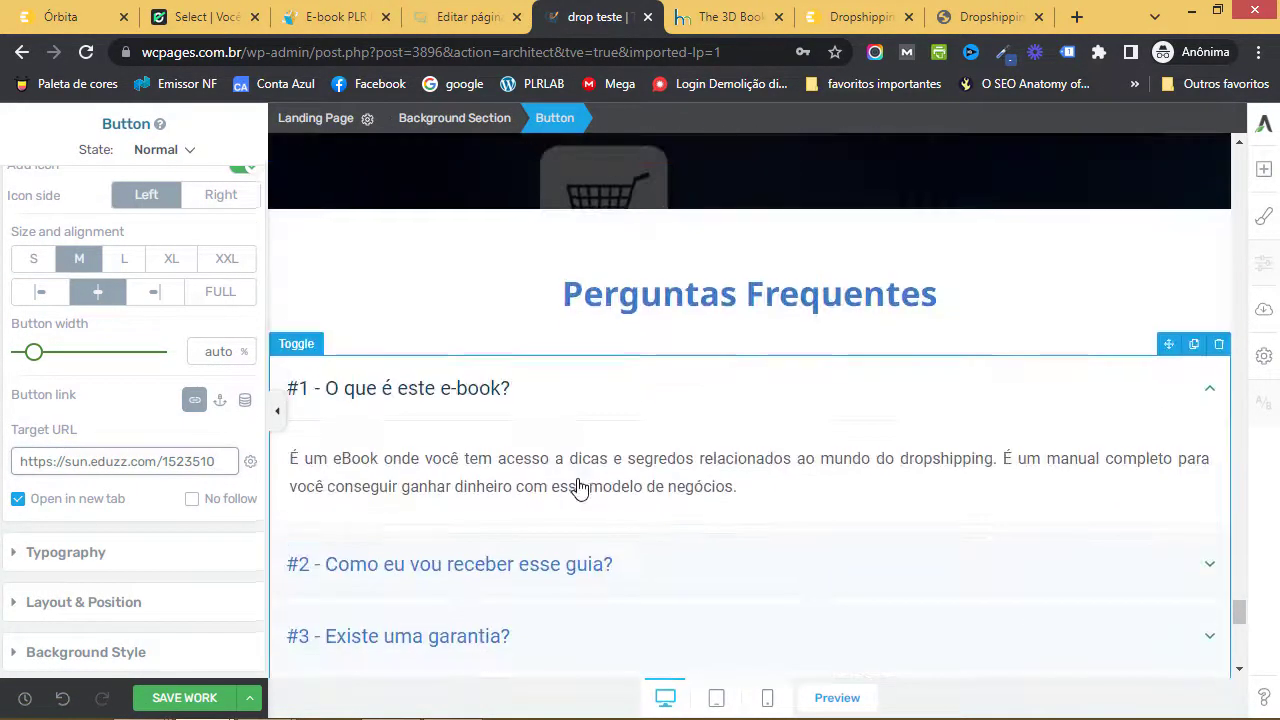
scroll(578, 489, down, 10)
click(210, 704)
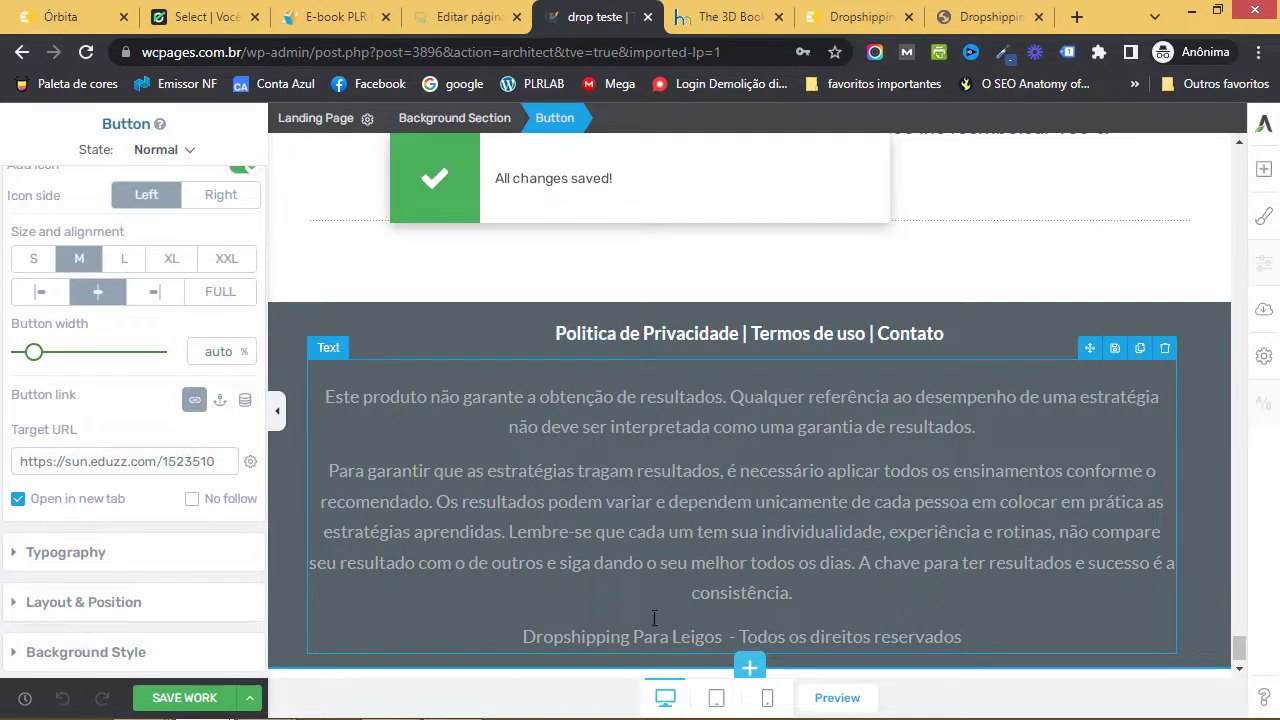
- Preview drop-teste and confirm the OBTER ACESSO AGORA button opens the Eduzz checkout
click(838, 698)
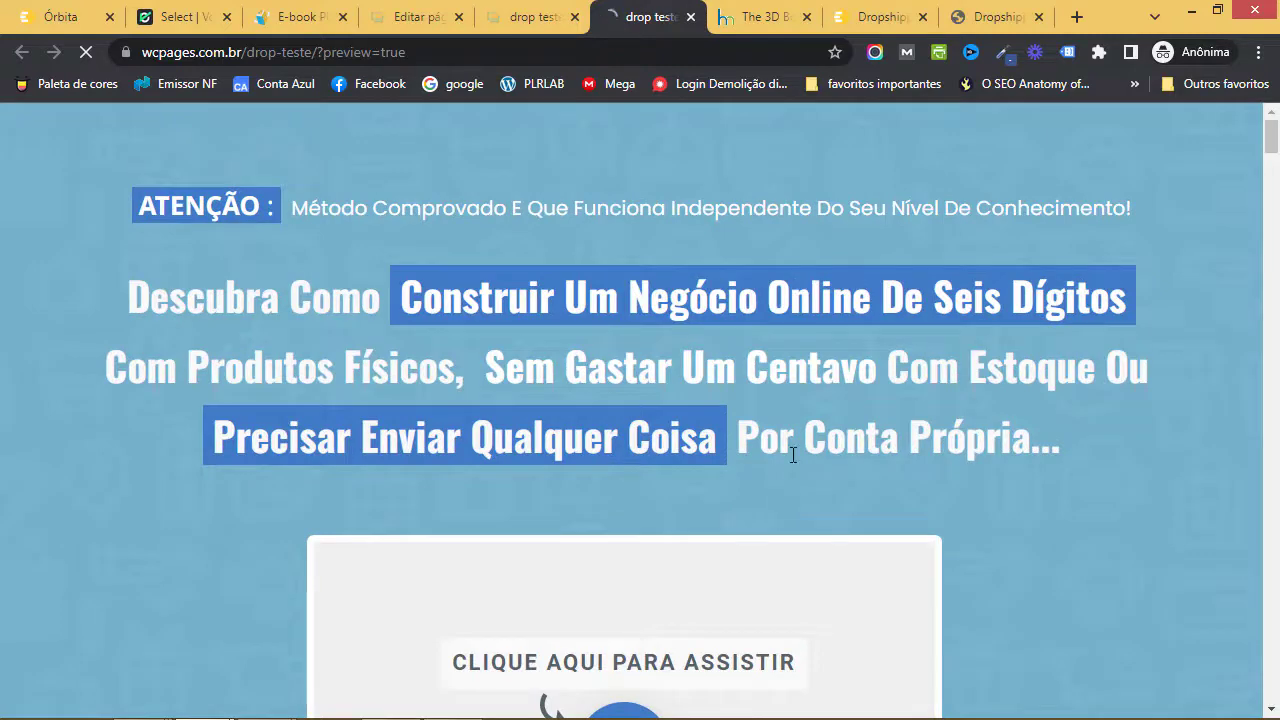
scroll(792, 452, down, 5)
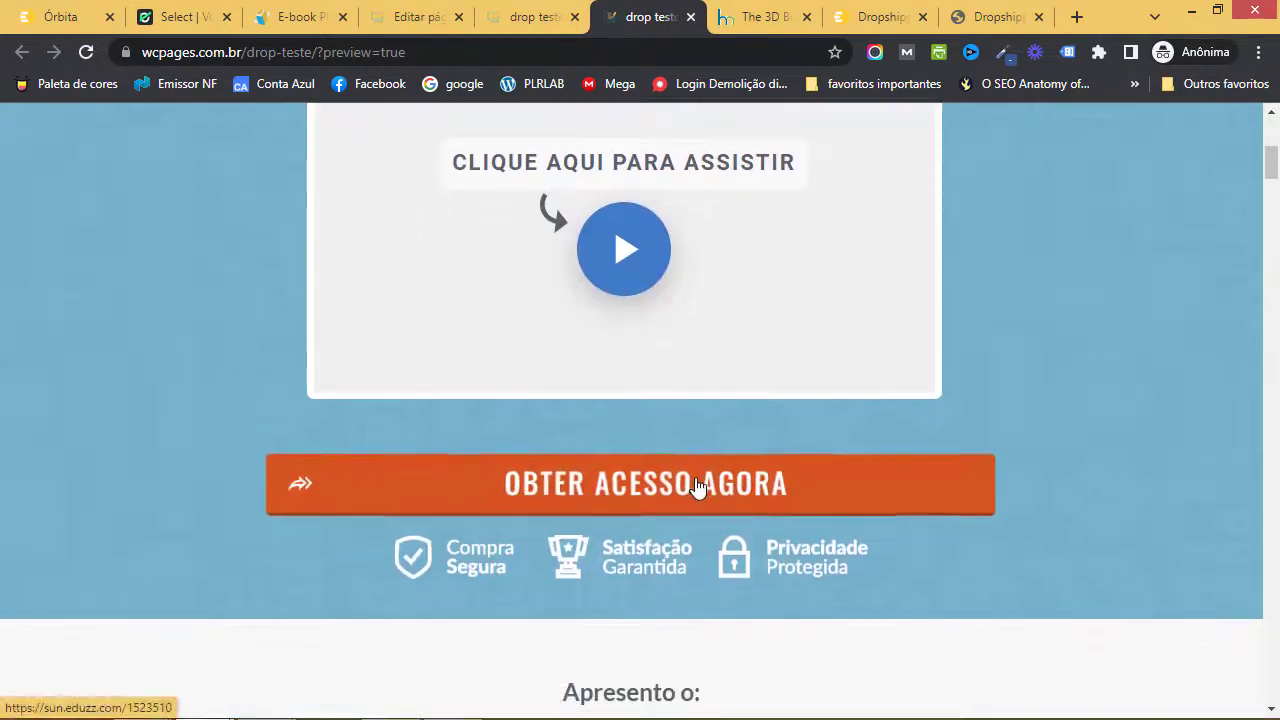
click(699, 489)
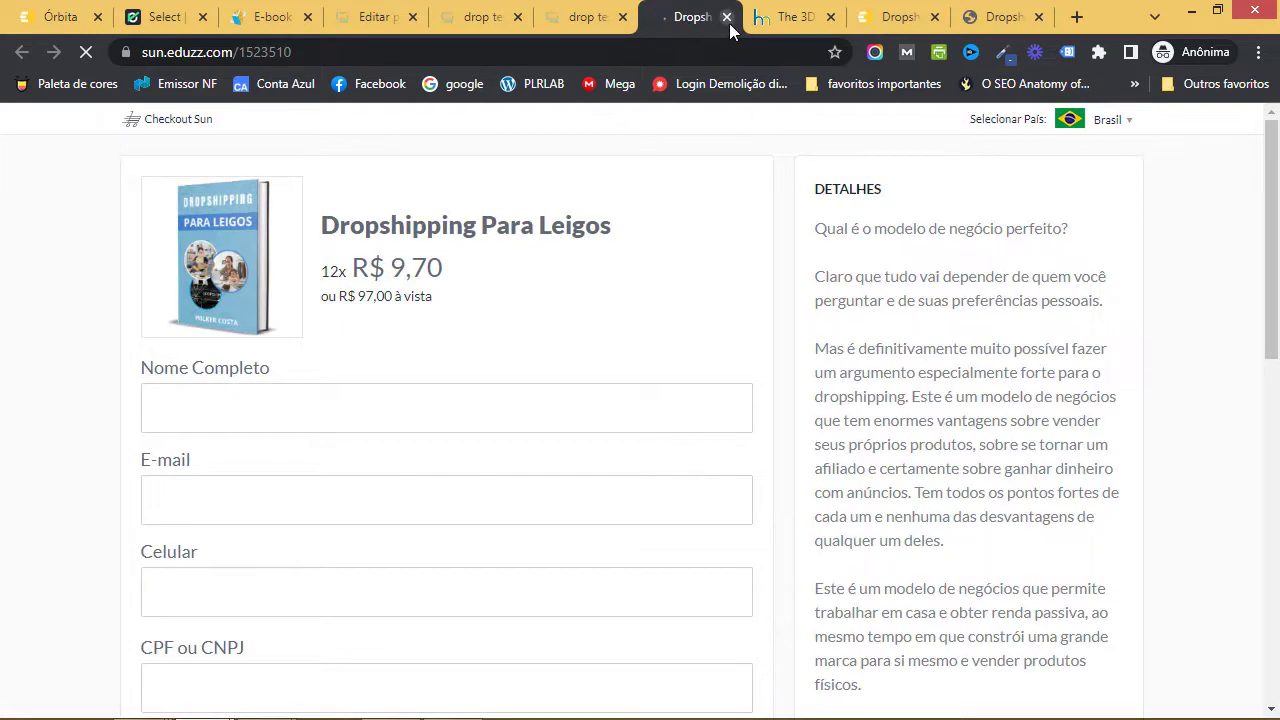
click(727, 17)
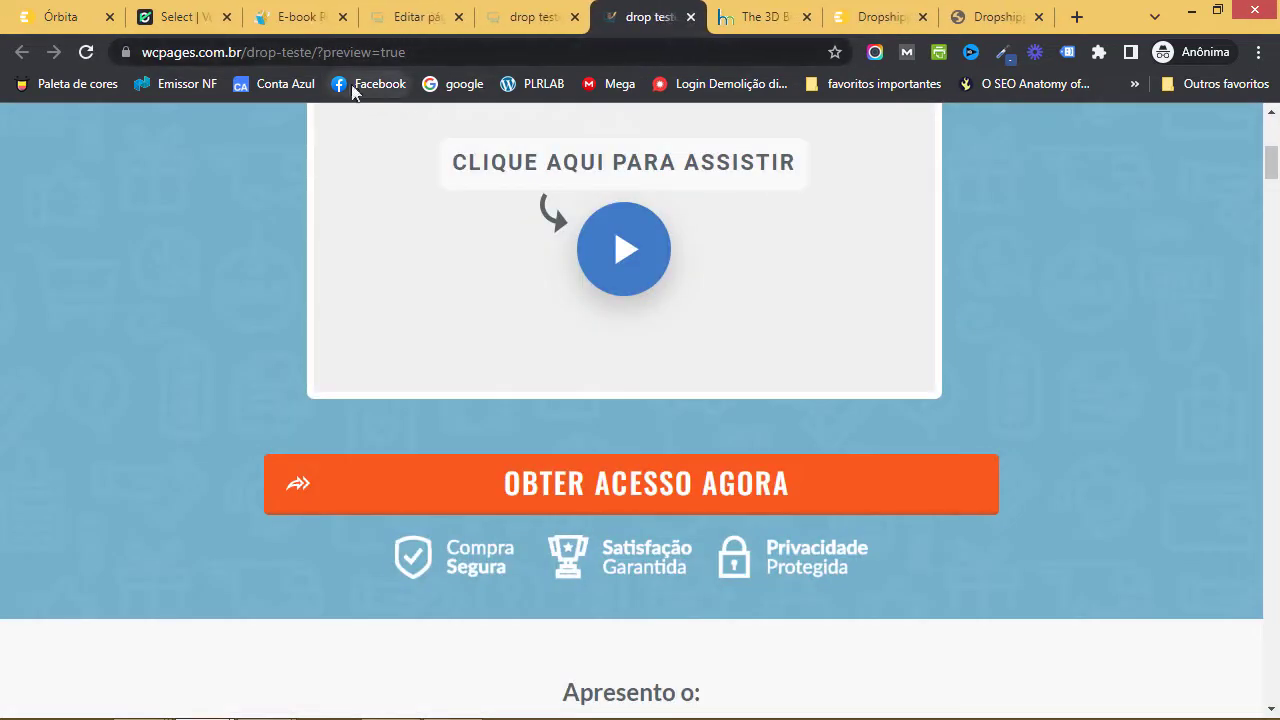
- Copy the live drop-teste address without ?preview=true and return to Órbita
drag(317, 57, 411, 55)
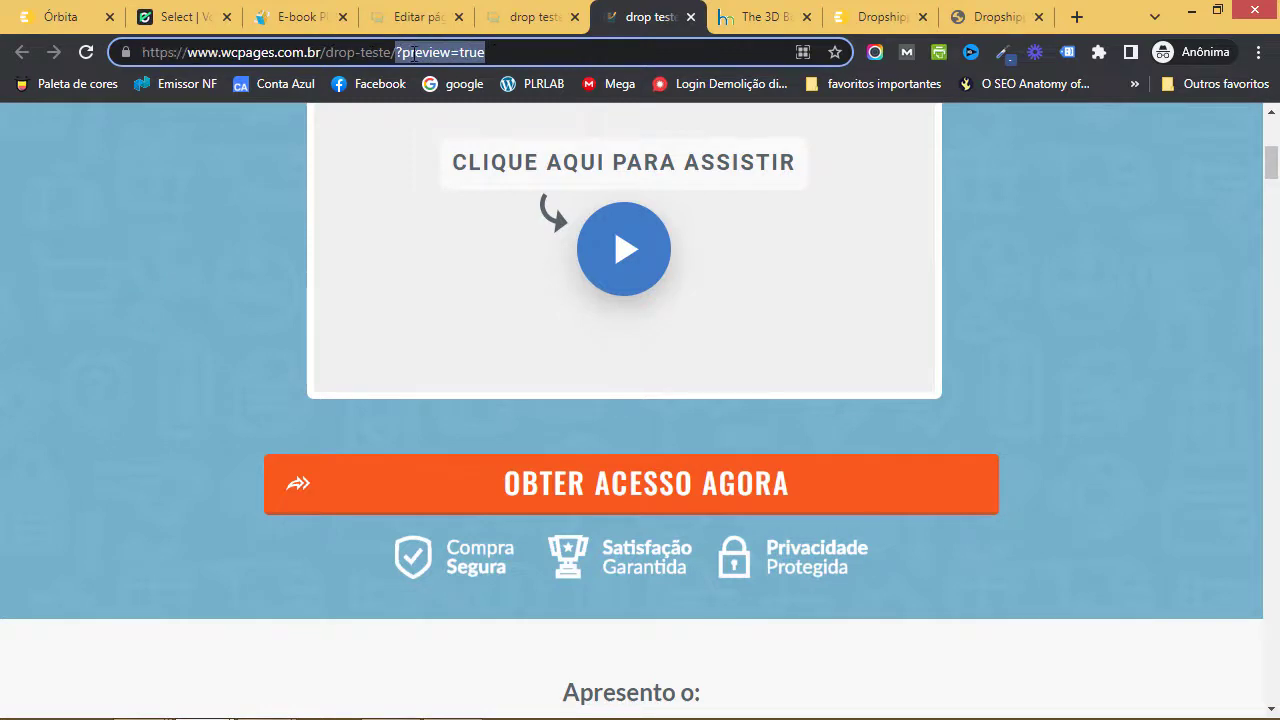
key(BackSpace)
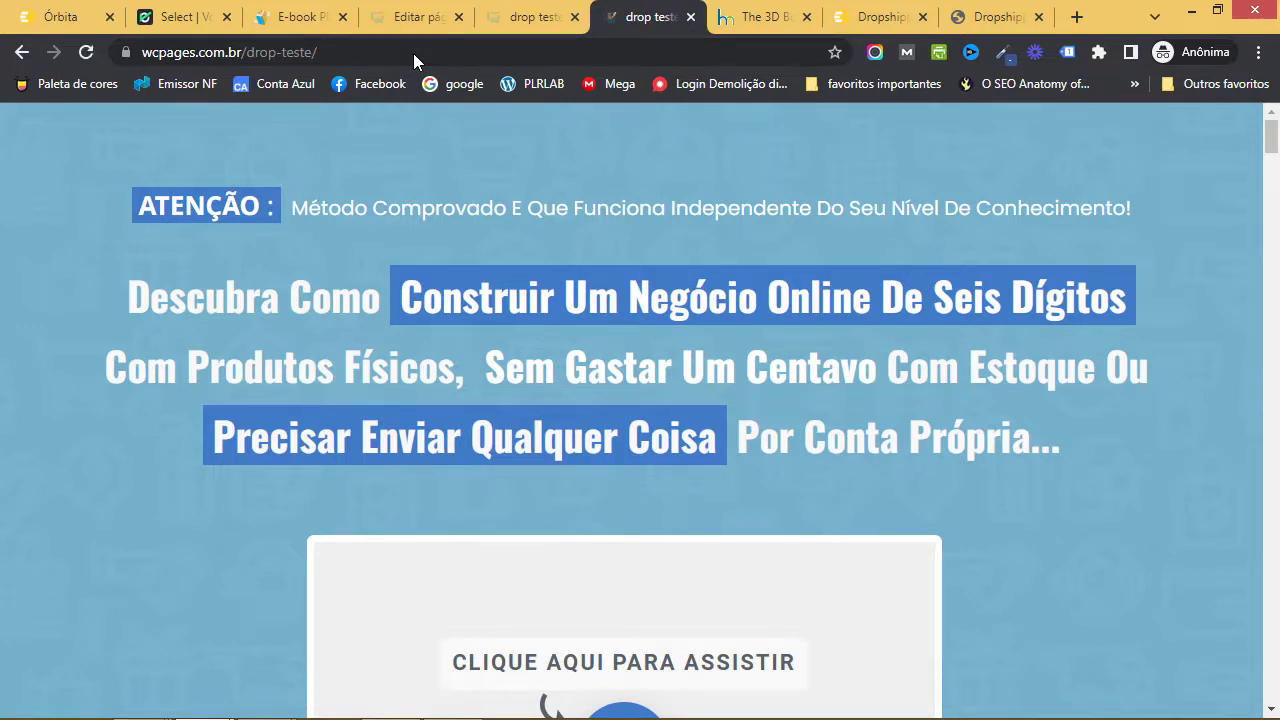
click(414, 53)
key(ctrl+c)
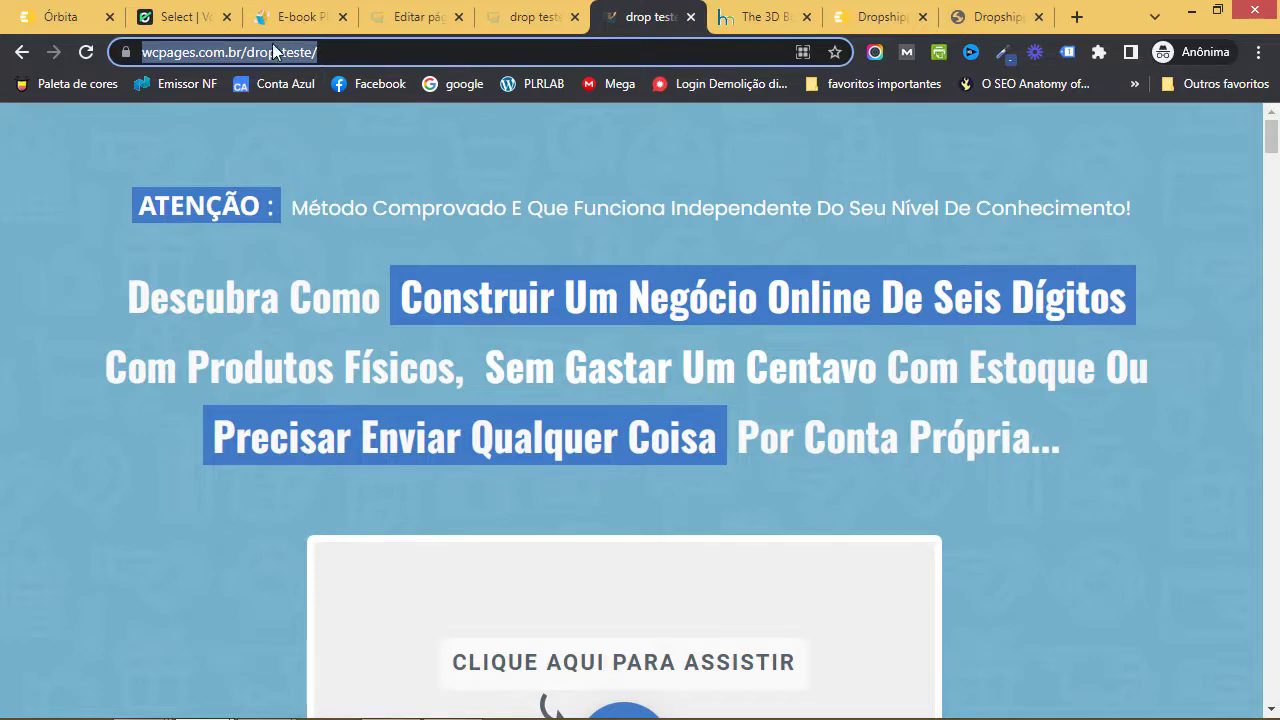
click(62, 17)
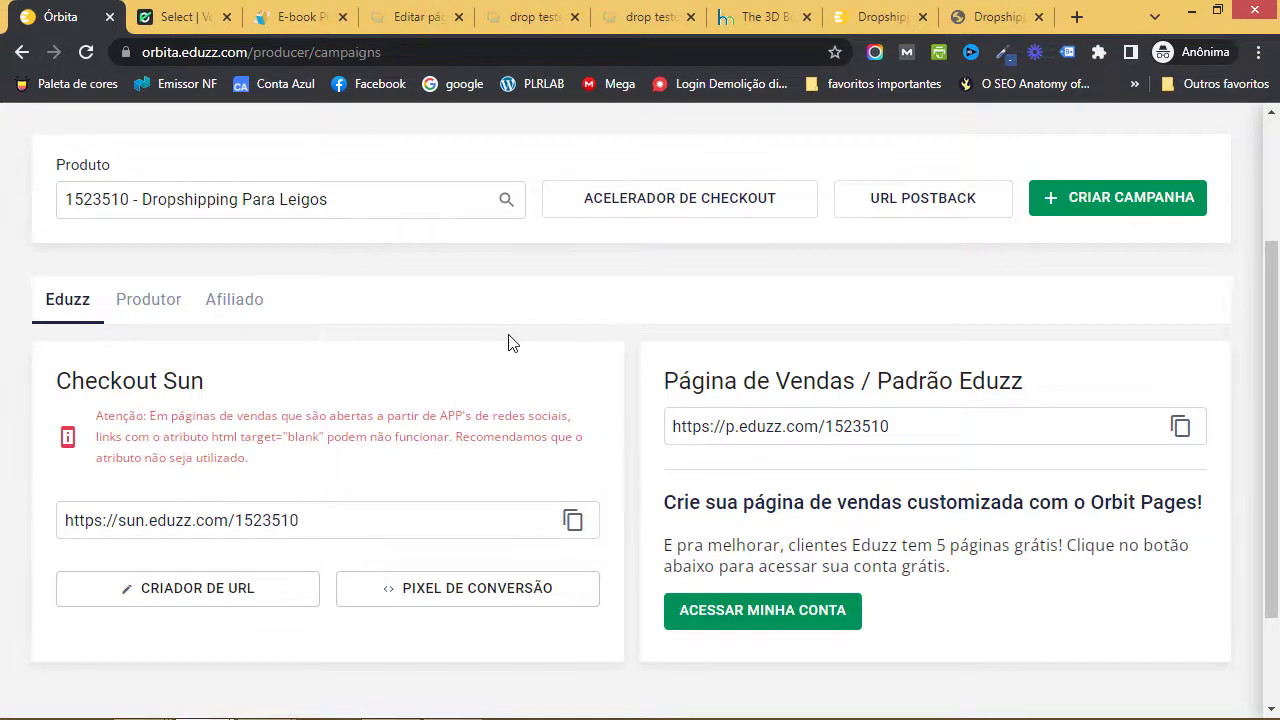
scroll(508, 343, up, 3)
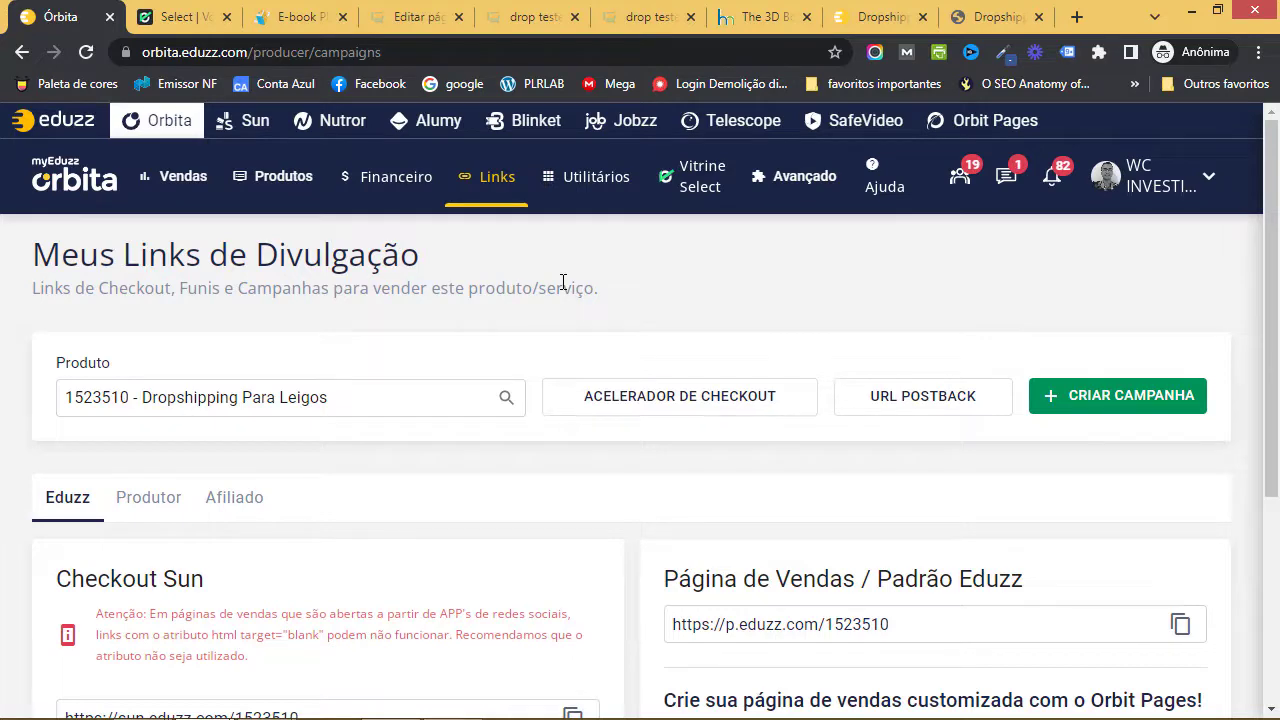
click(1148, 400)
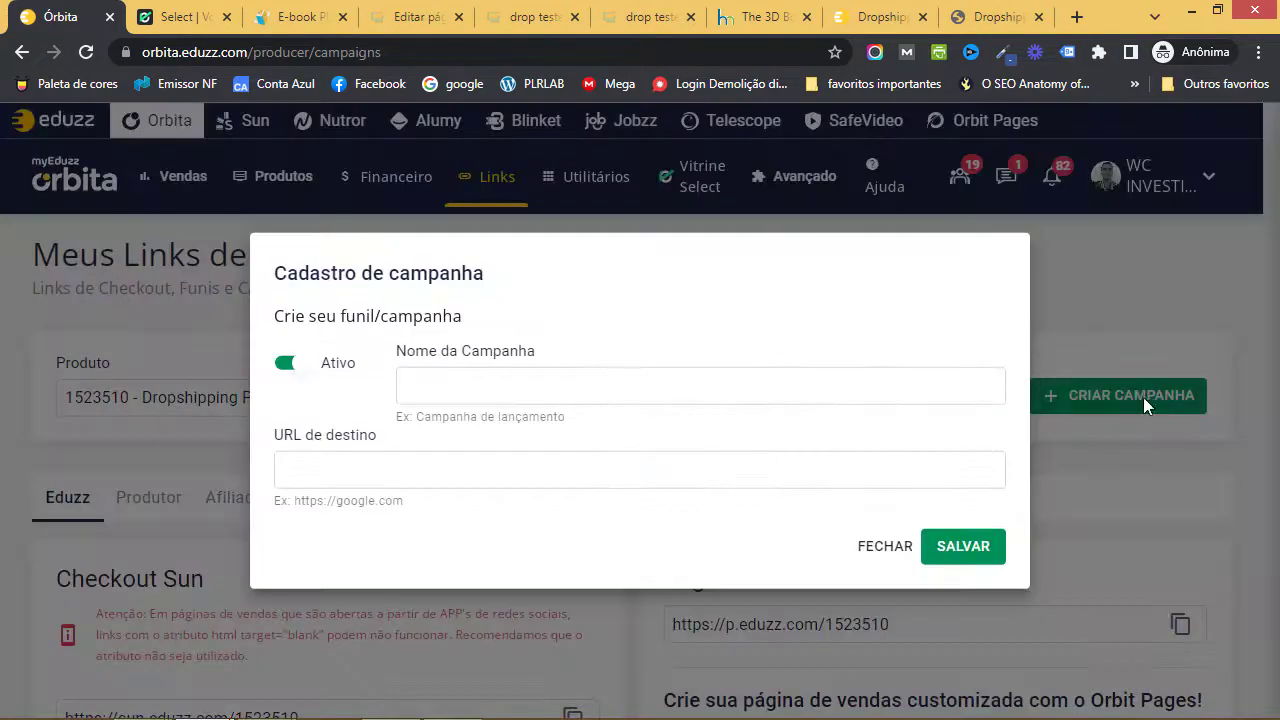
click(556, 378)
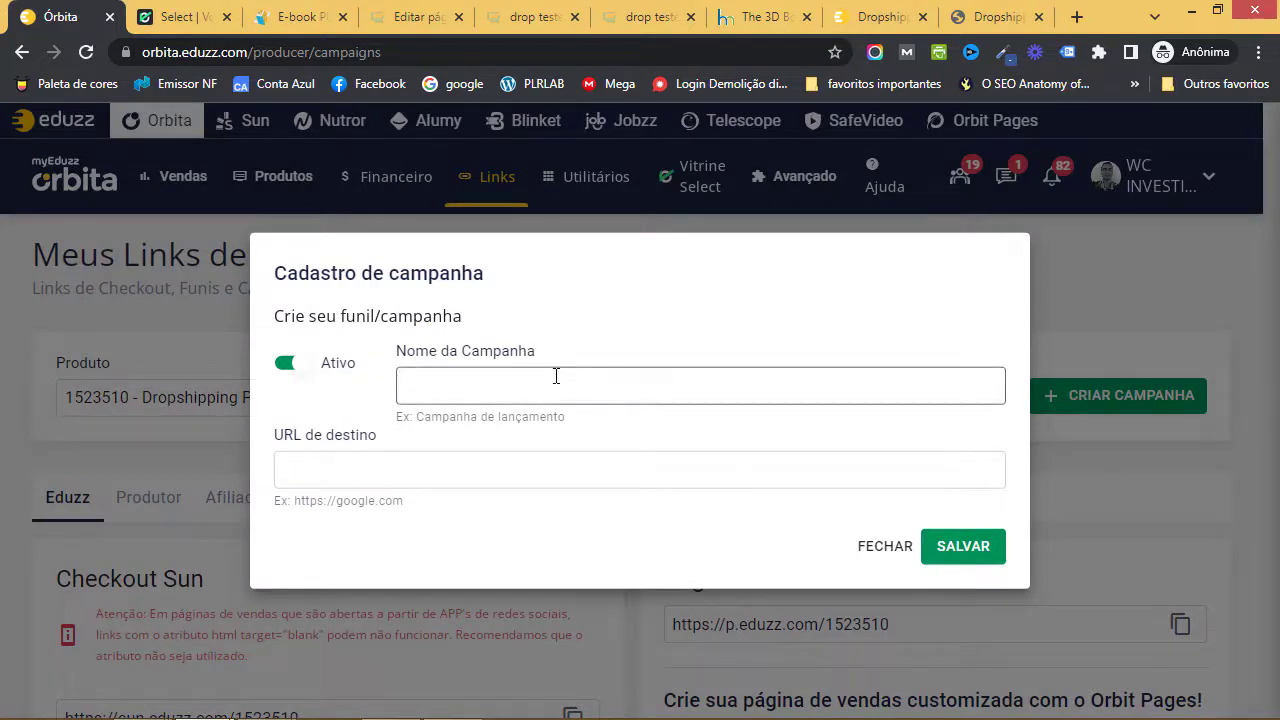
text(Página de vend)
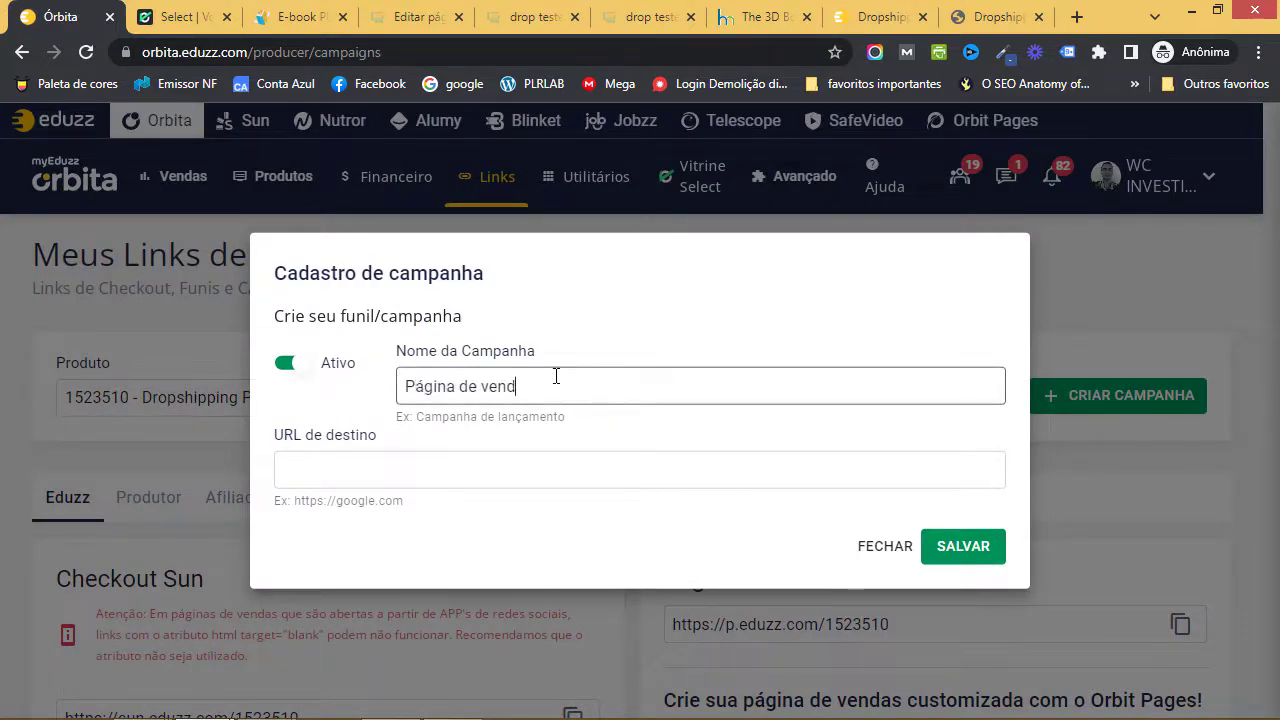
text(as externa)
key(Tab)
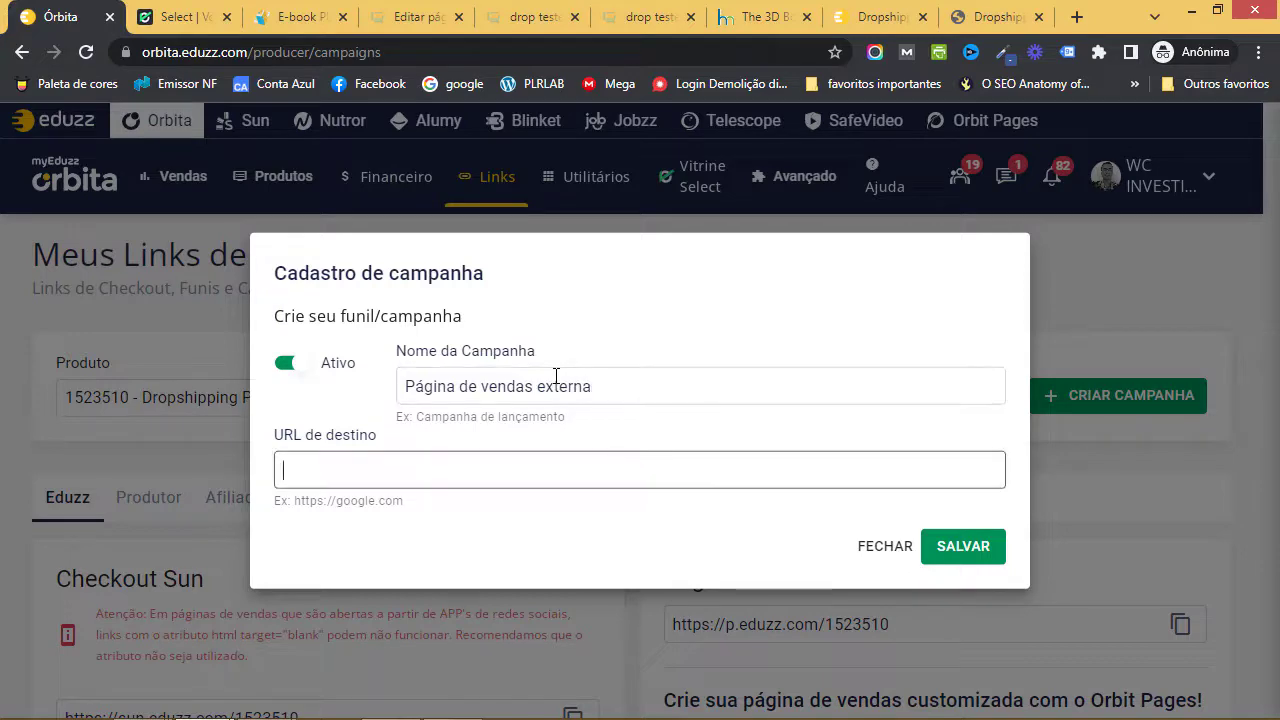
key(ctrl+v)
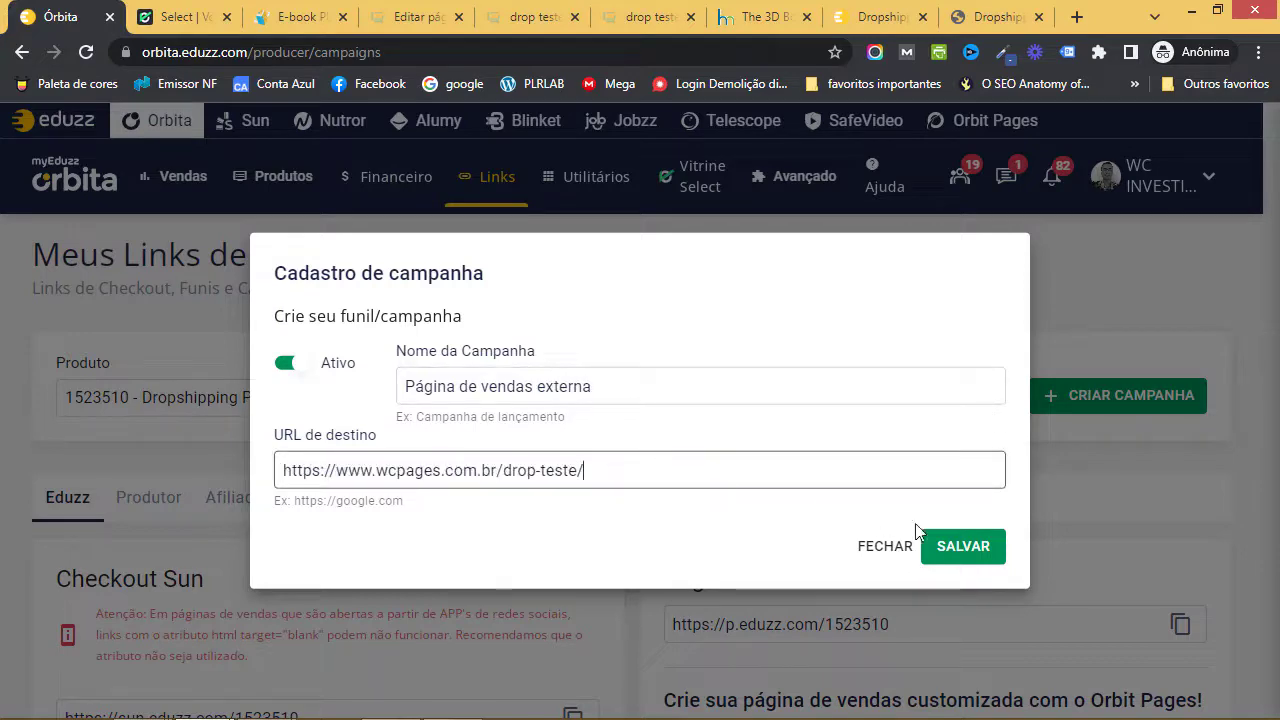
click(918, 544)
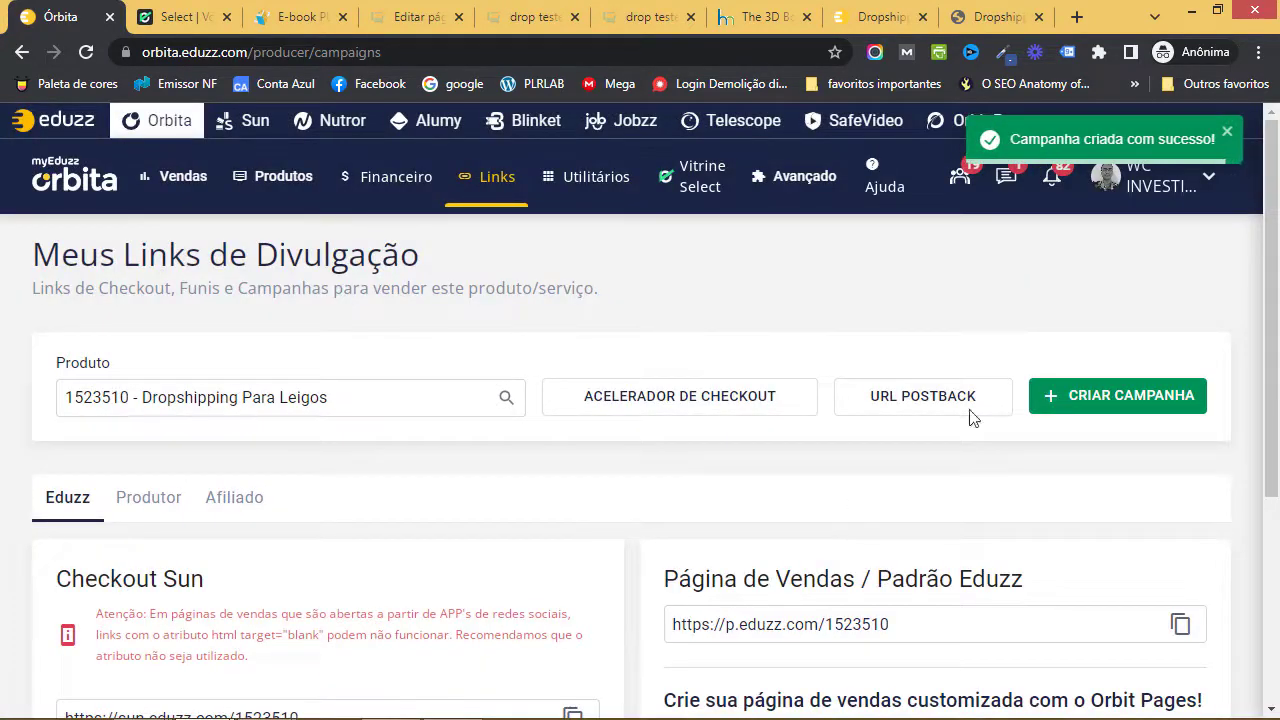
- Check the new campaign is listed under Produtor with its edzz.la short link
scroll(592, 470, down, 2)
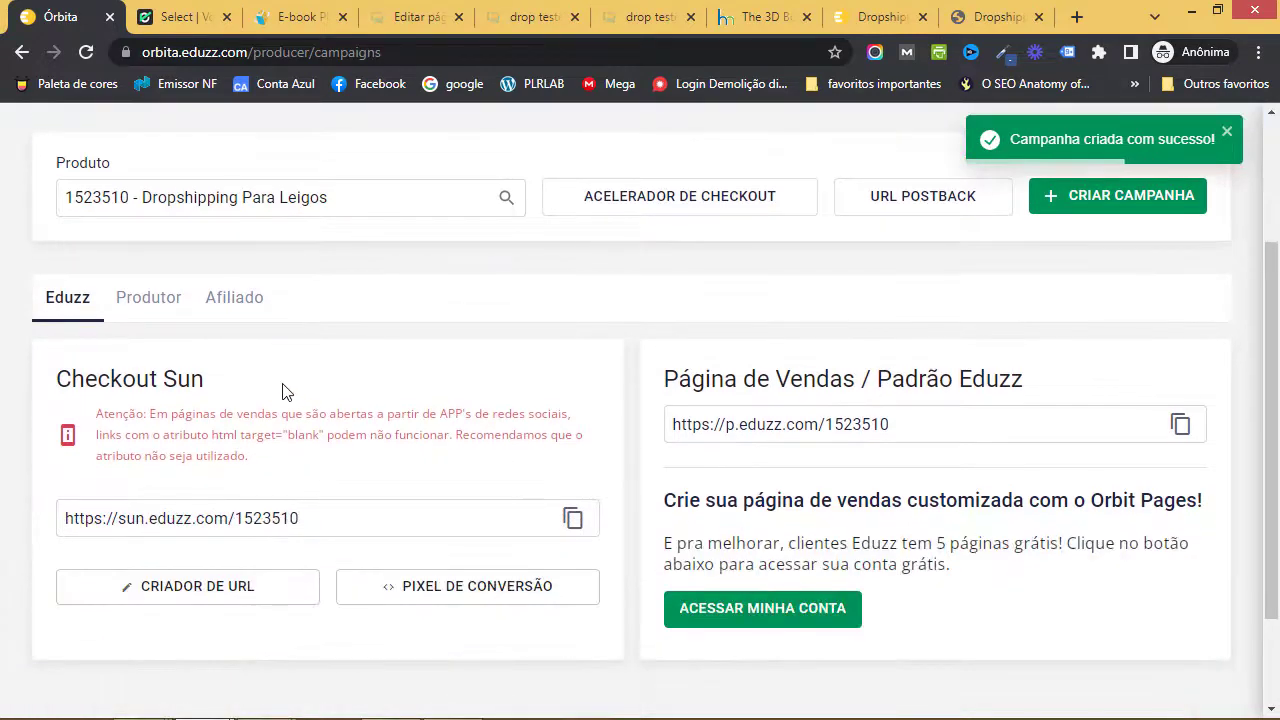
click(143, 300)
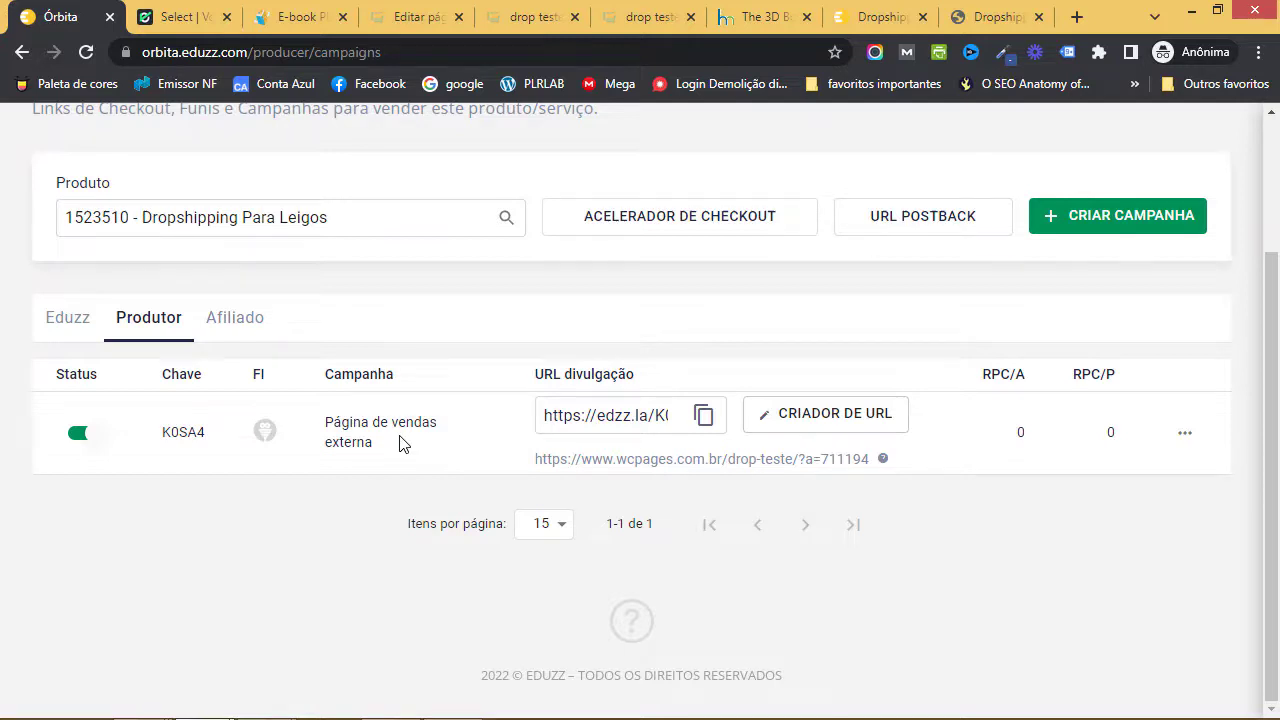
scroll(399, 444, up, 3)
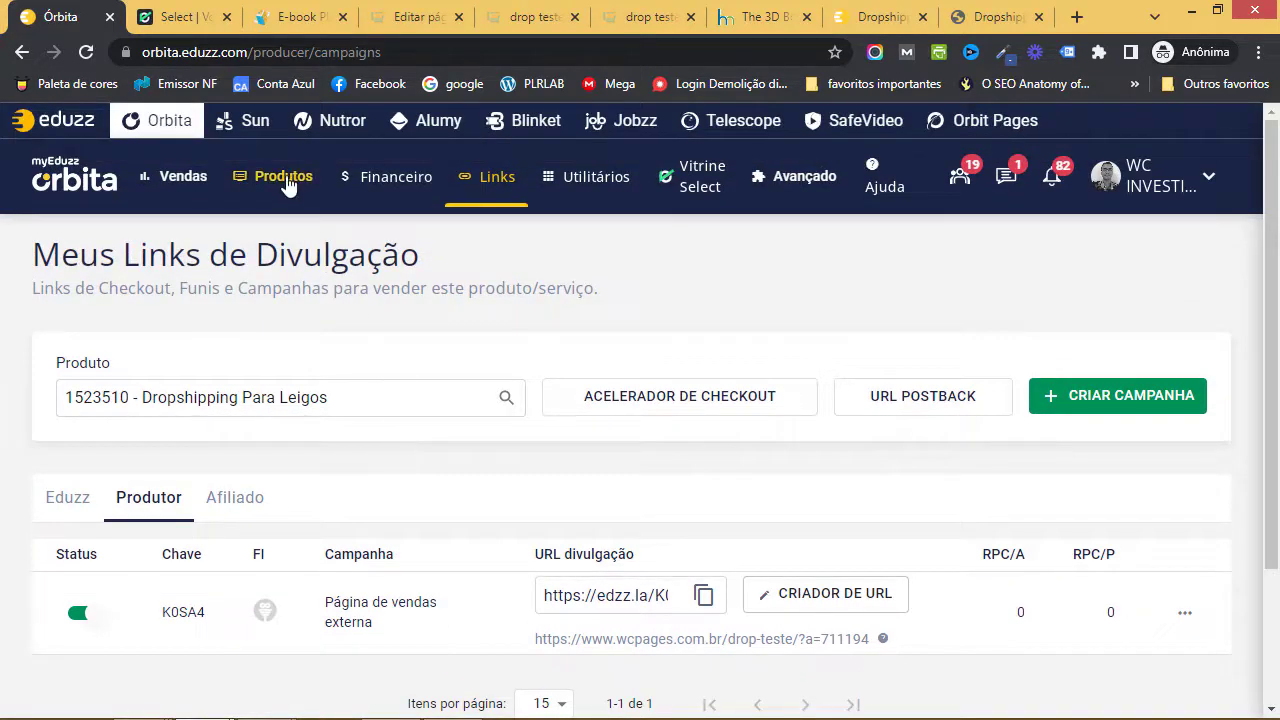
- Confirm Dropshipping Para Leigos shows Em moderação in Meus Produtos, then go to the PLRLAB e-book tab
mouse_move(290, 190)
click(323, 234)
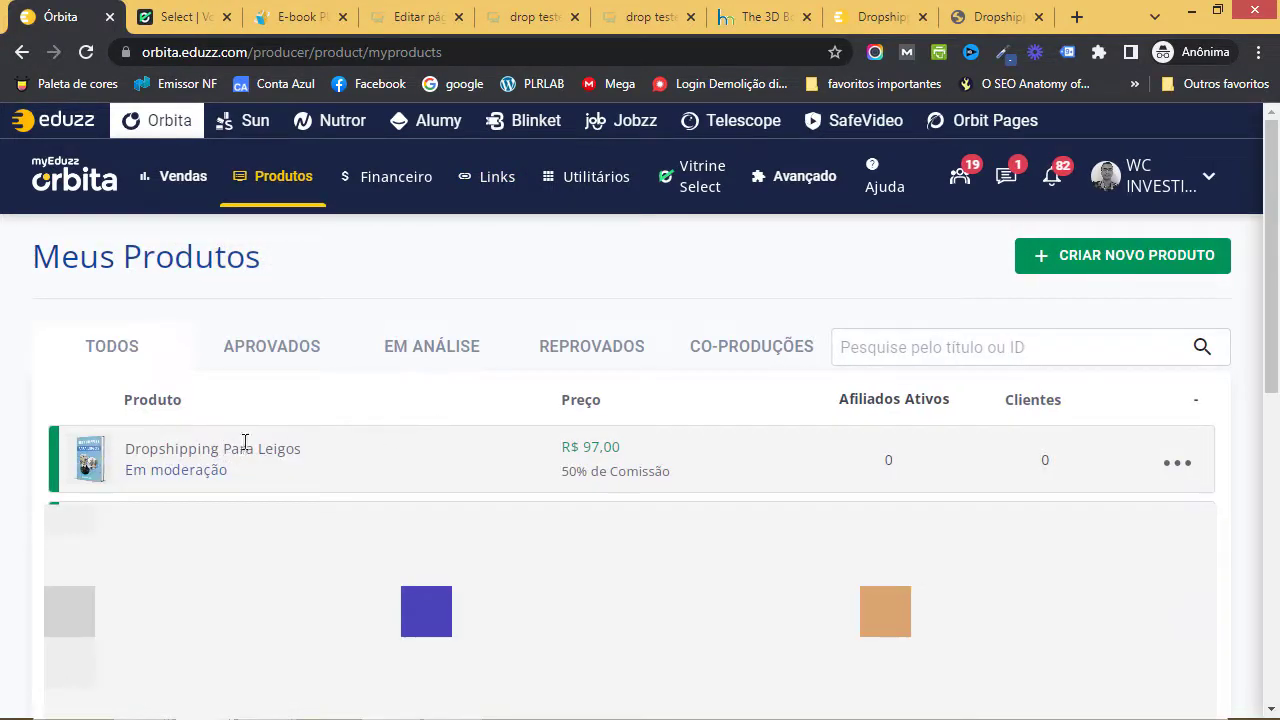
drag(239, 467, 129, 471)
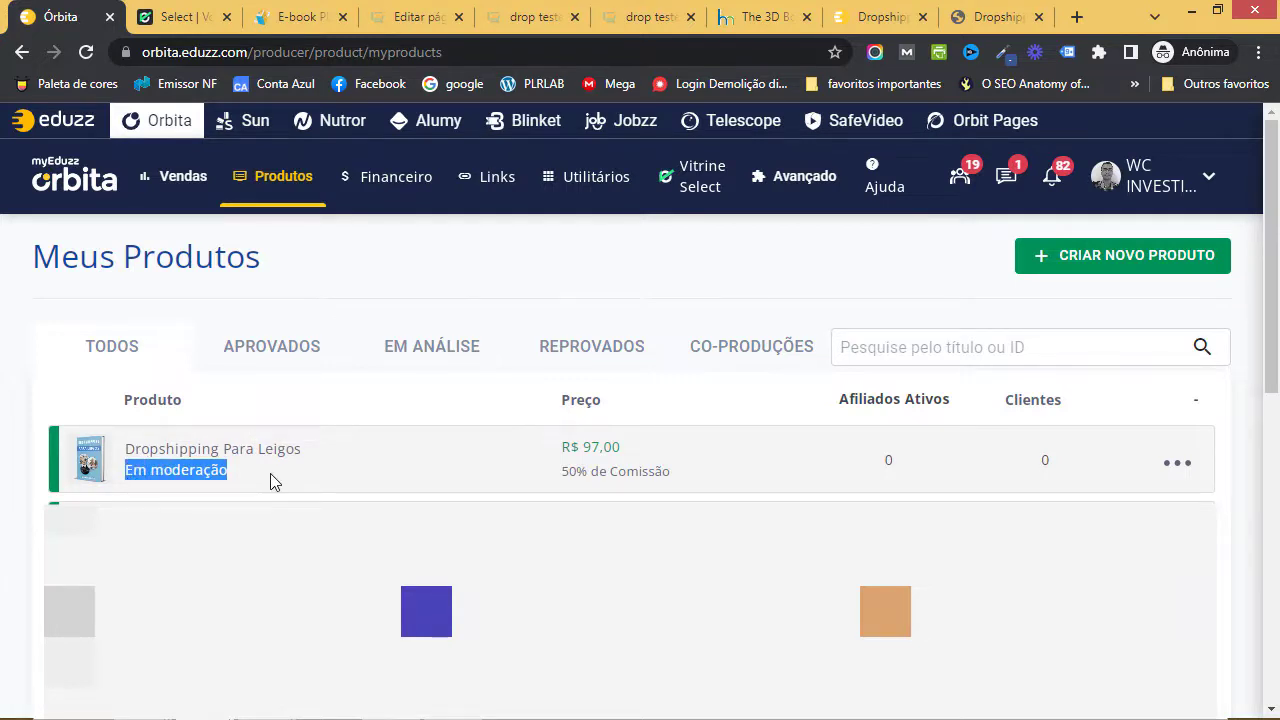
click(287, 24)
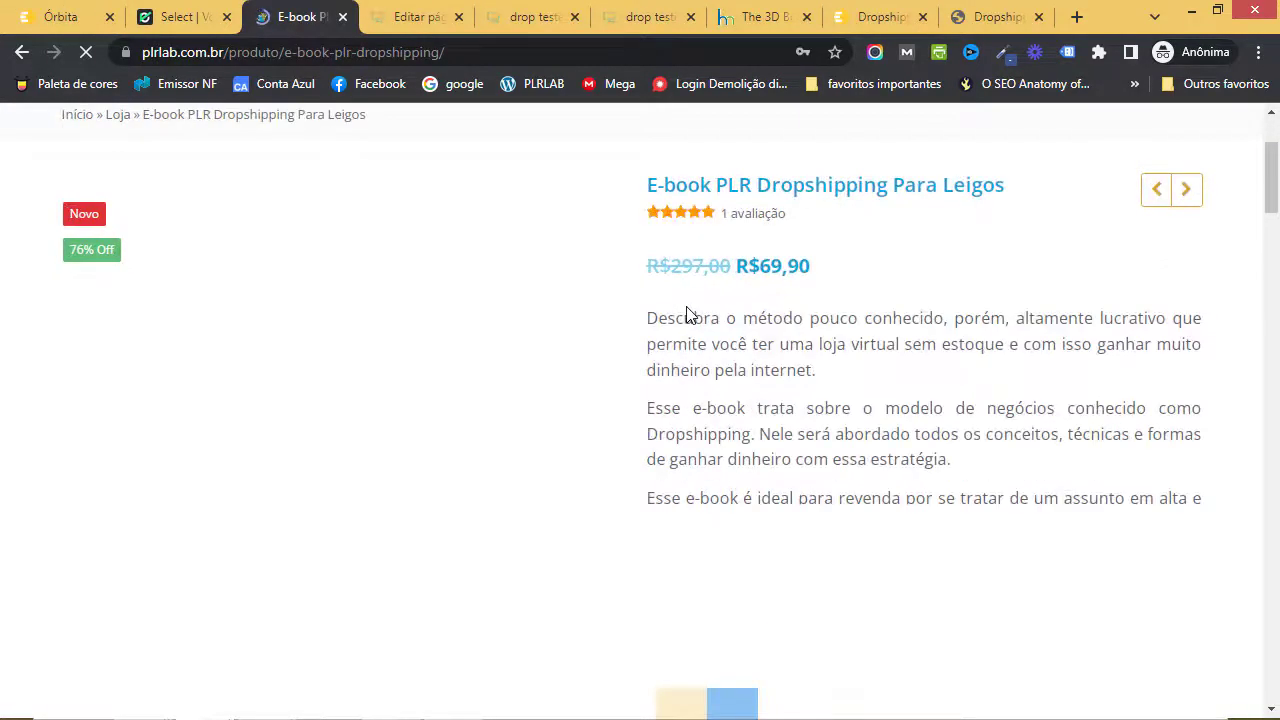
- Scroll plrlab.com.br's home page down to the Nossos Lançamentos product grid
scroll(686, 316, up, 2)
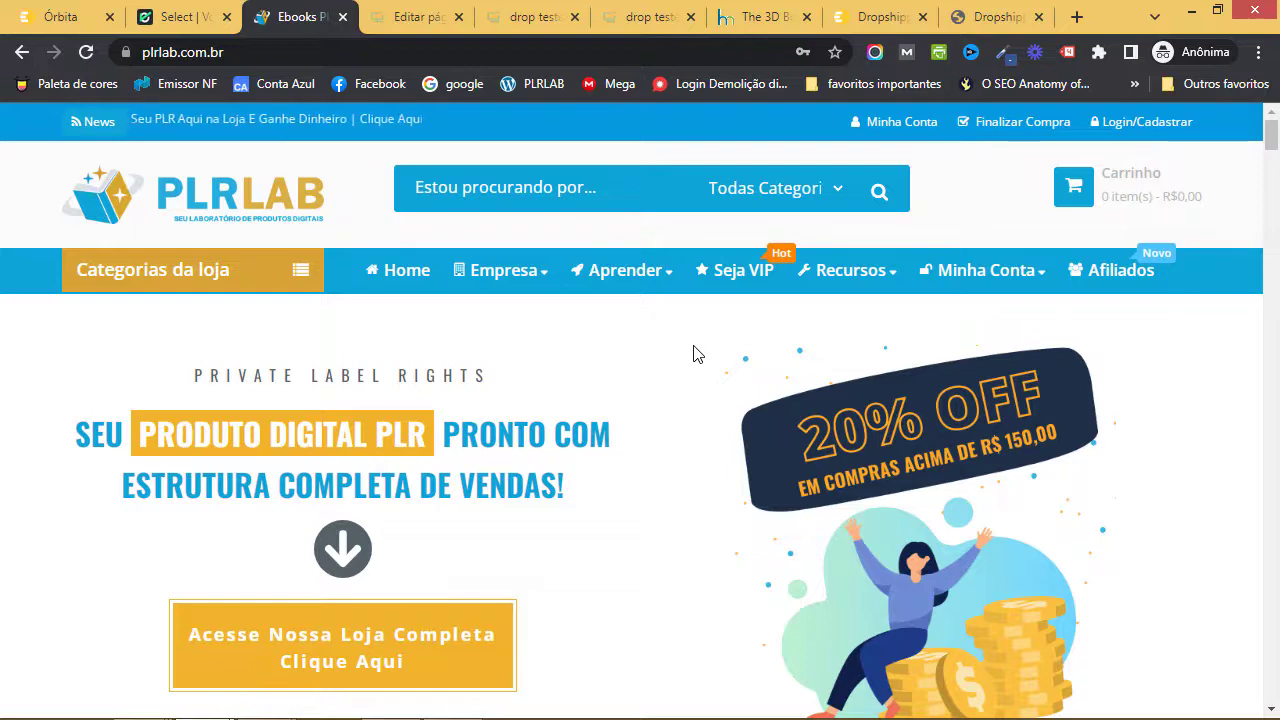
scroll(697, 354, down, 2)
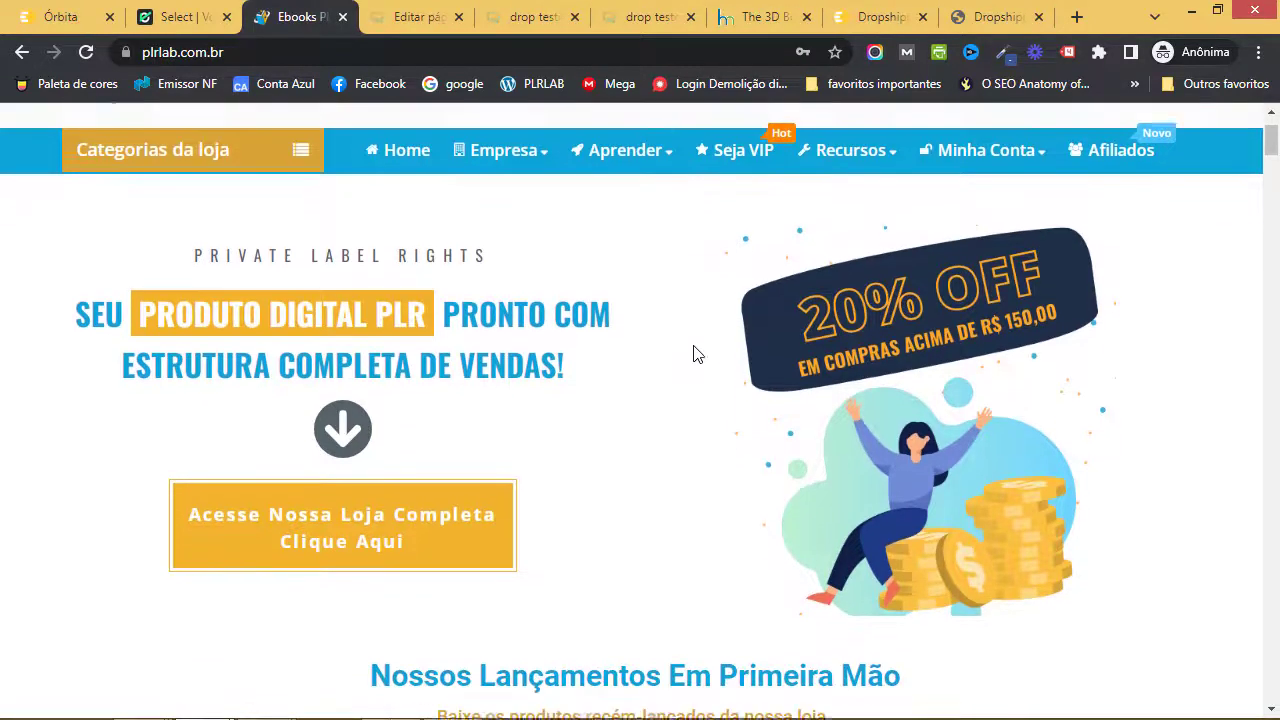
scroll(697, 354, down, 5)
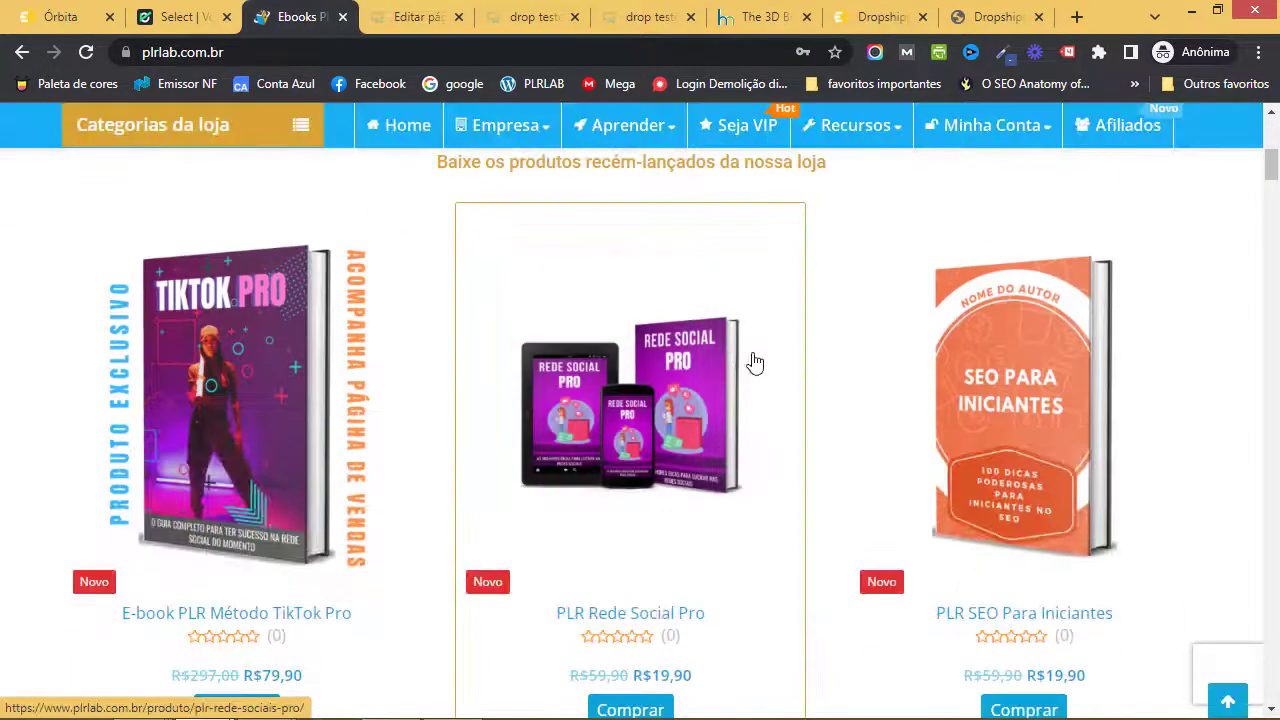